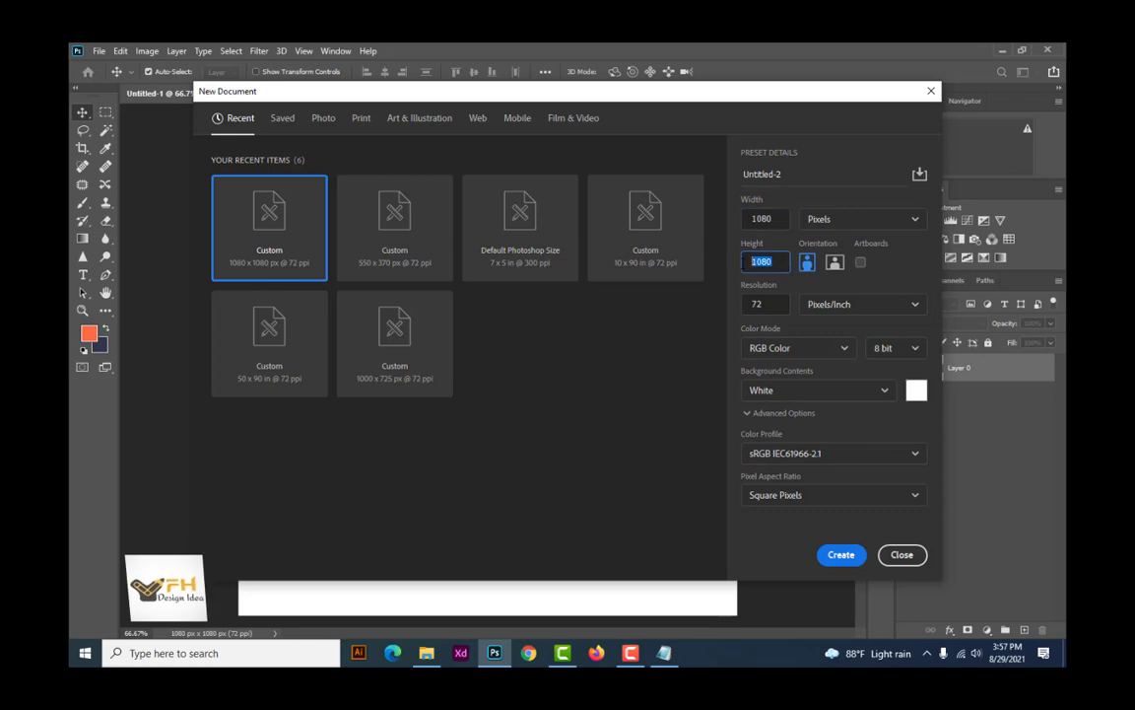
Step: Create a new 1080 x 1080 pixel document at 72 pixels/inch in RGB Color with a white background
key("Tab")
left_click(786, 350)
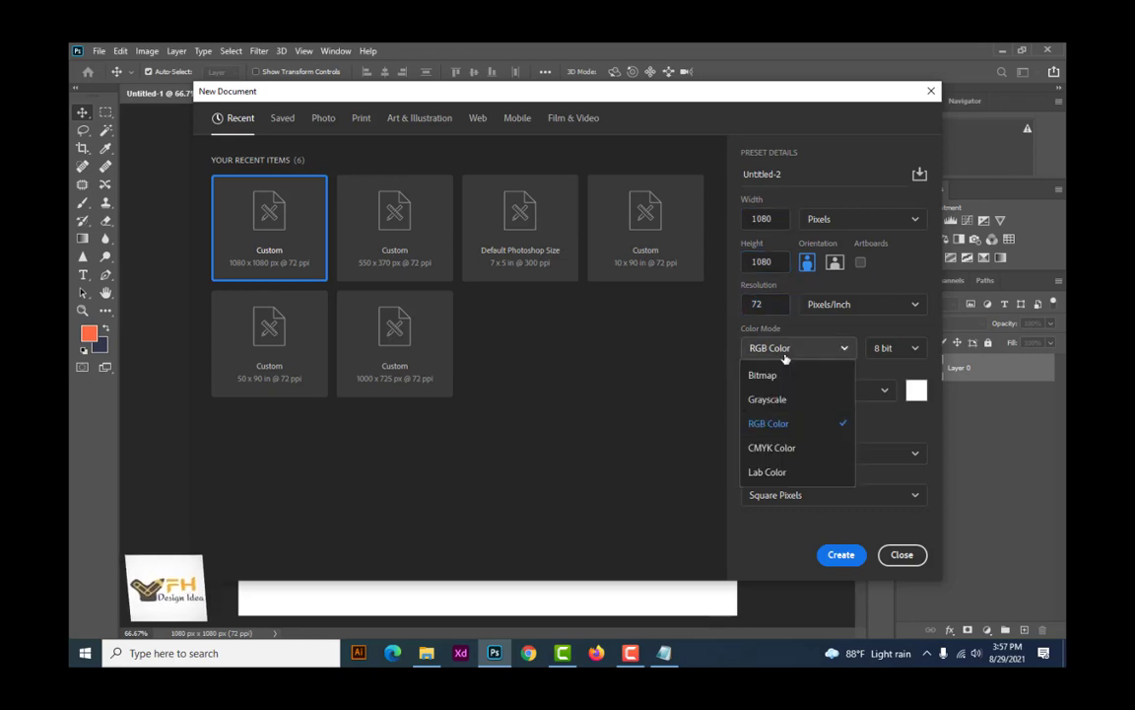
left_click(784, 424)
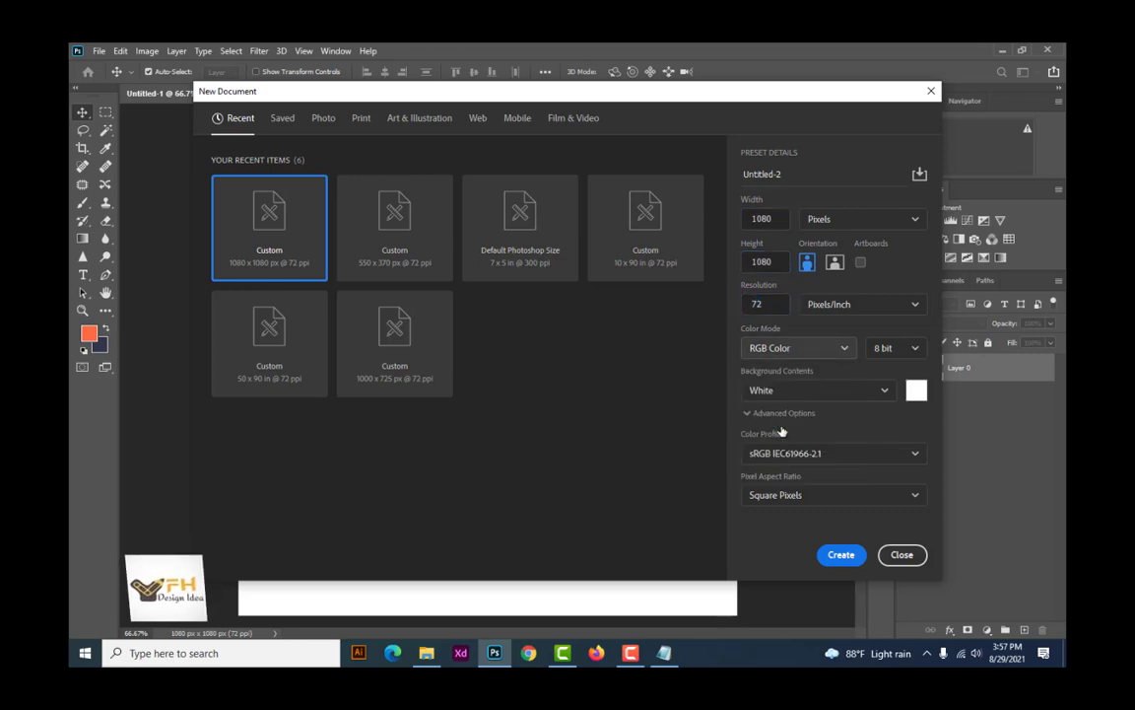
left_click(842, 558)
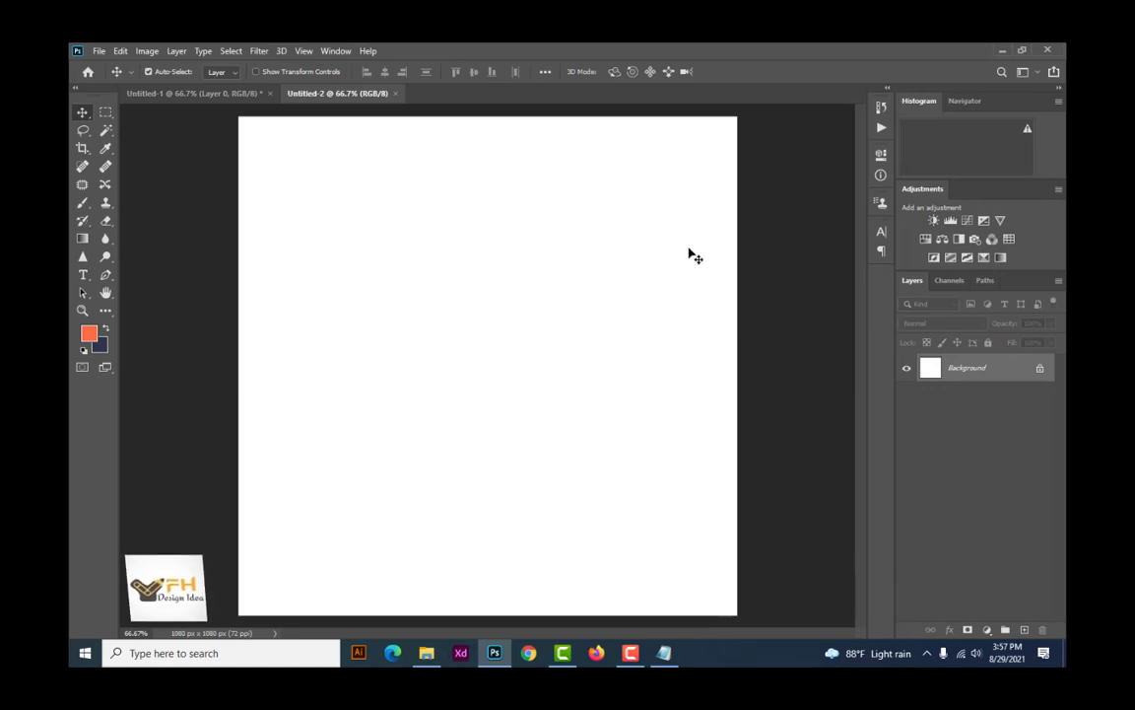
Step: Unlock the background layer and apply a light turquoise Color Overlay at 100% opacity to it
left_click(1040, 372)
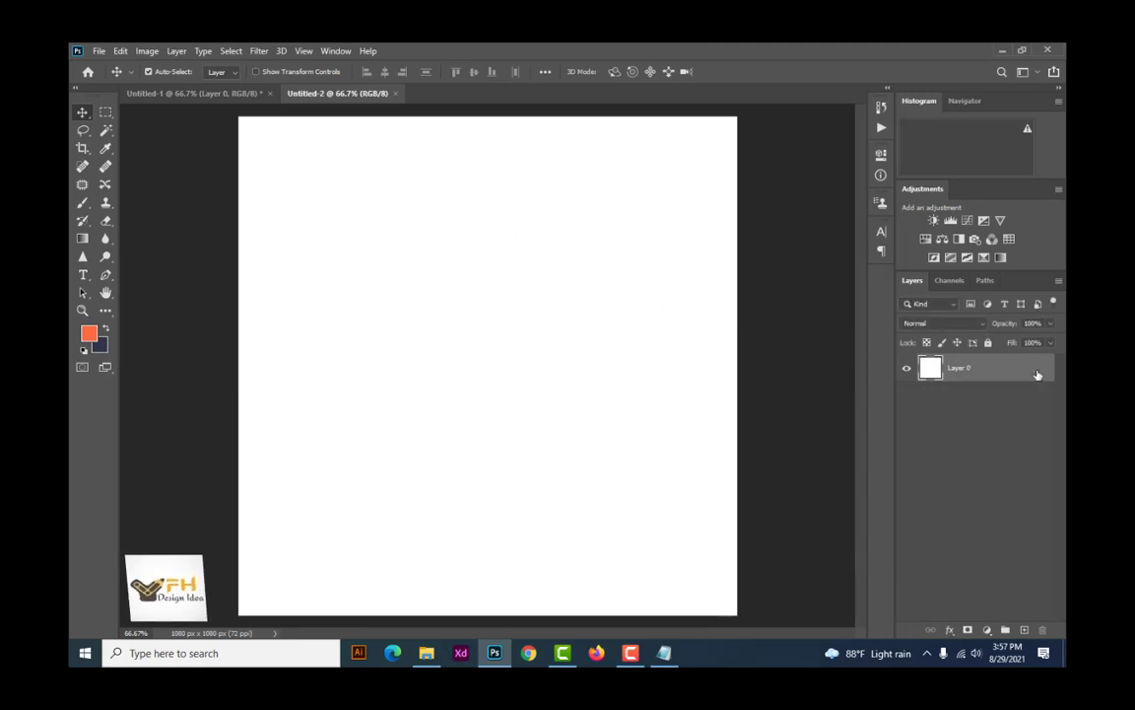
double_click(996, 368)
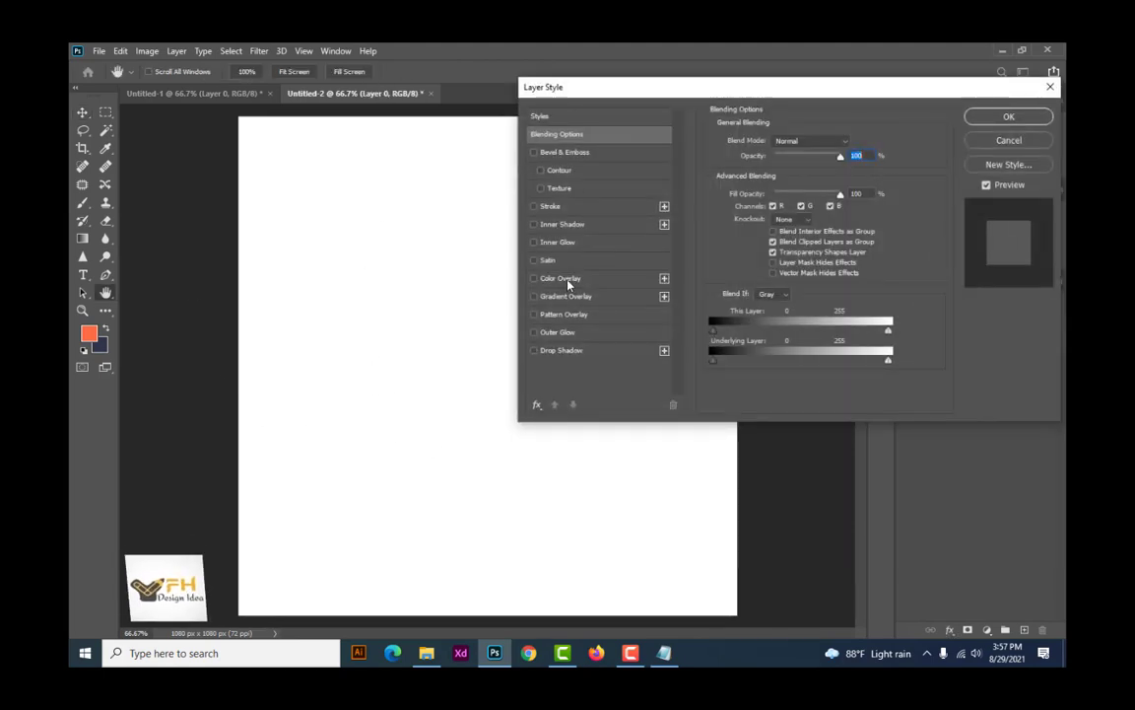
left_click(567, 283)
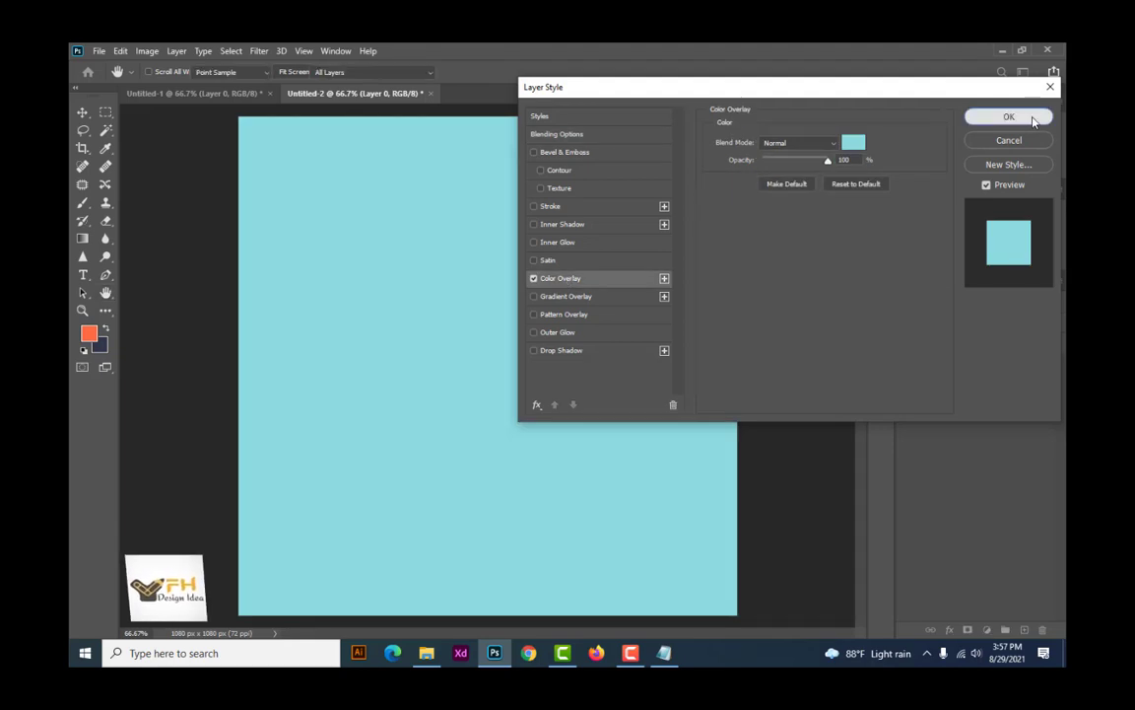
left_click(1031, 118)
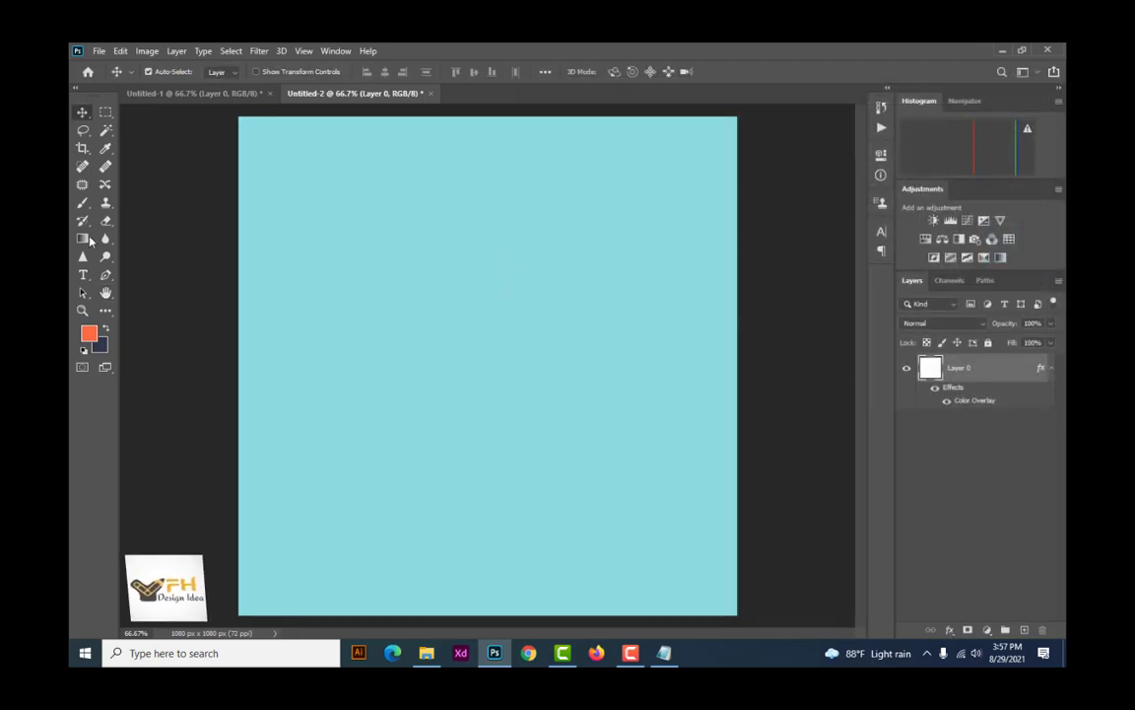
Step: Draw a wavy vertical Pen tool path from the canvas's upper edge near the centre to its lower edge
left_click(105, 278)
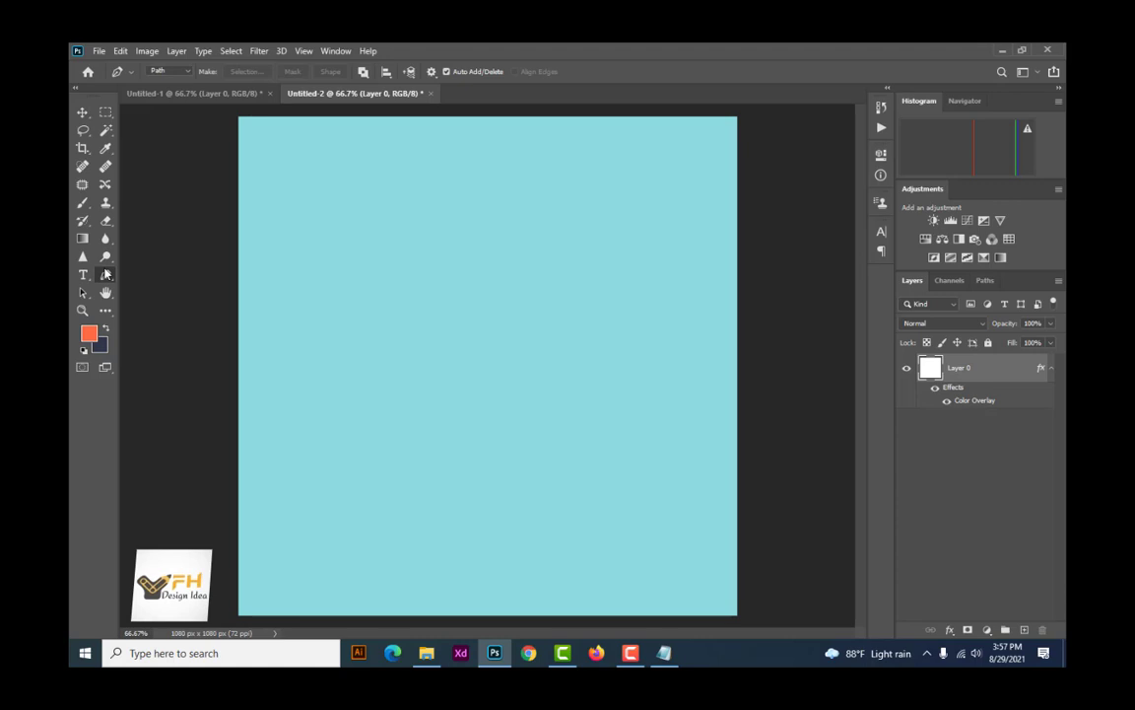
left_click(523, 118)
left_click_drag(511, 327, 603, 423)
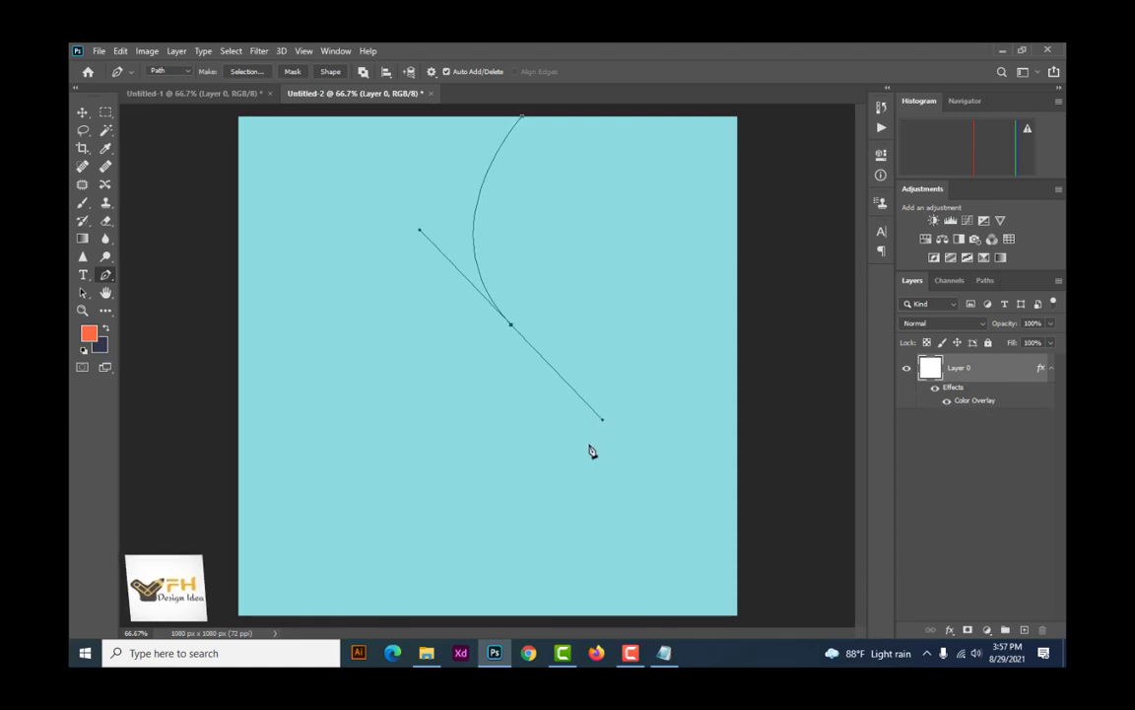
left_click_drag(525, 513, 508, 540)
left_click_drag(579, 616, 658, 629)
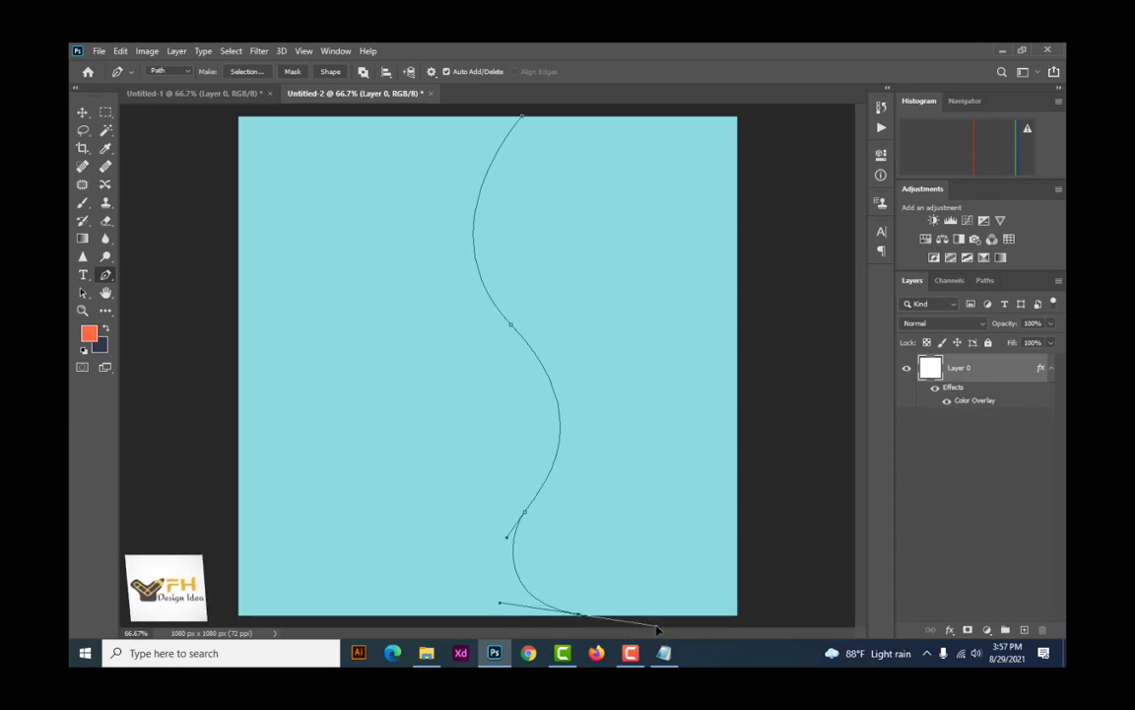
Step: Close the wavy path with points outside the right side of the canvas and convert it to a selection
scroll(756, 532, "down", 1)
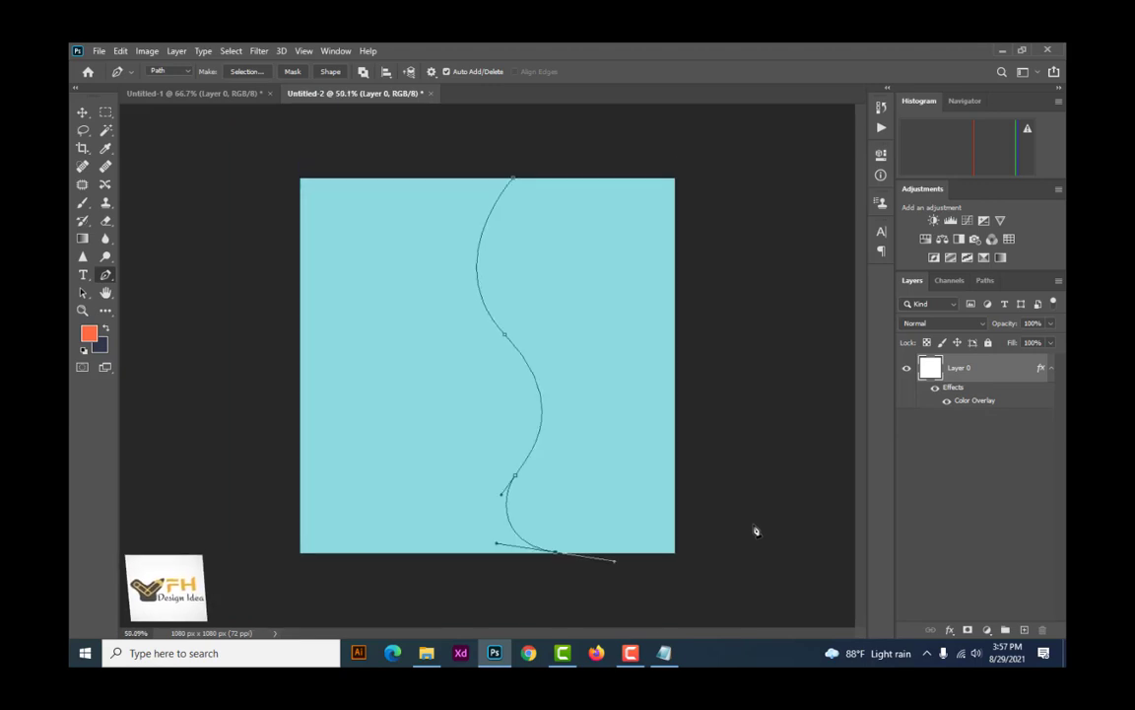
left_click(769, 586)
left_click(800, 449)
left_click(783, 167)
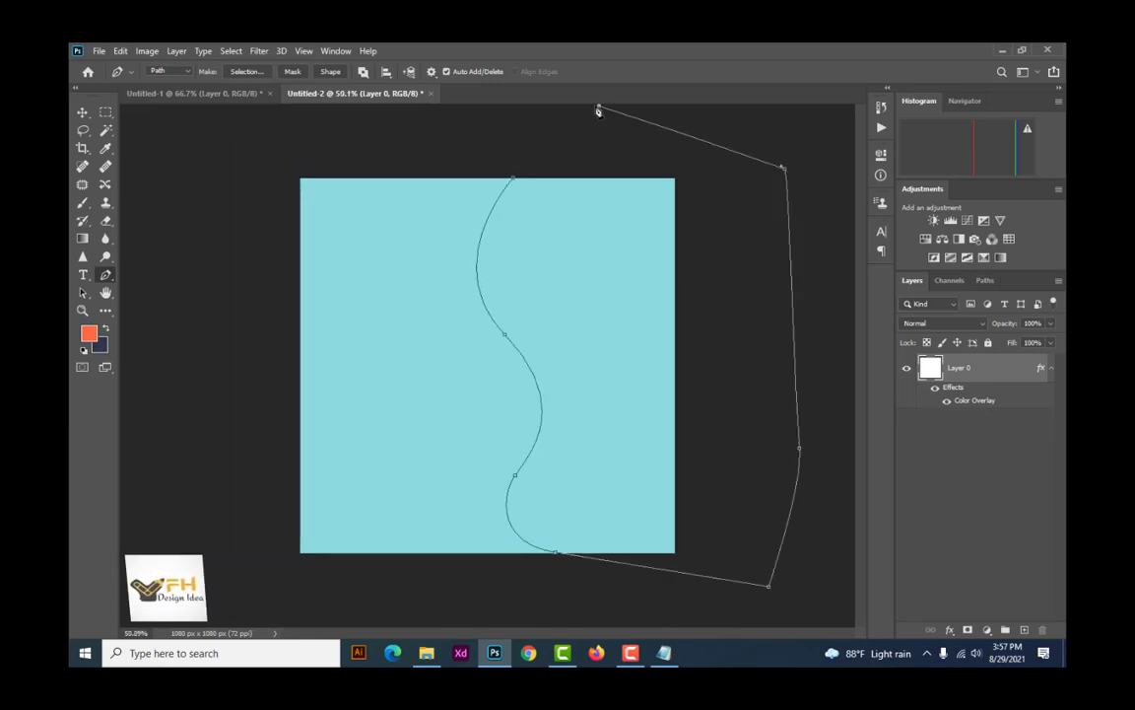
left_click(597, 105)
left_click(511, 181)
key("ctrl+Return")
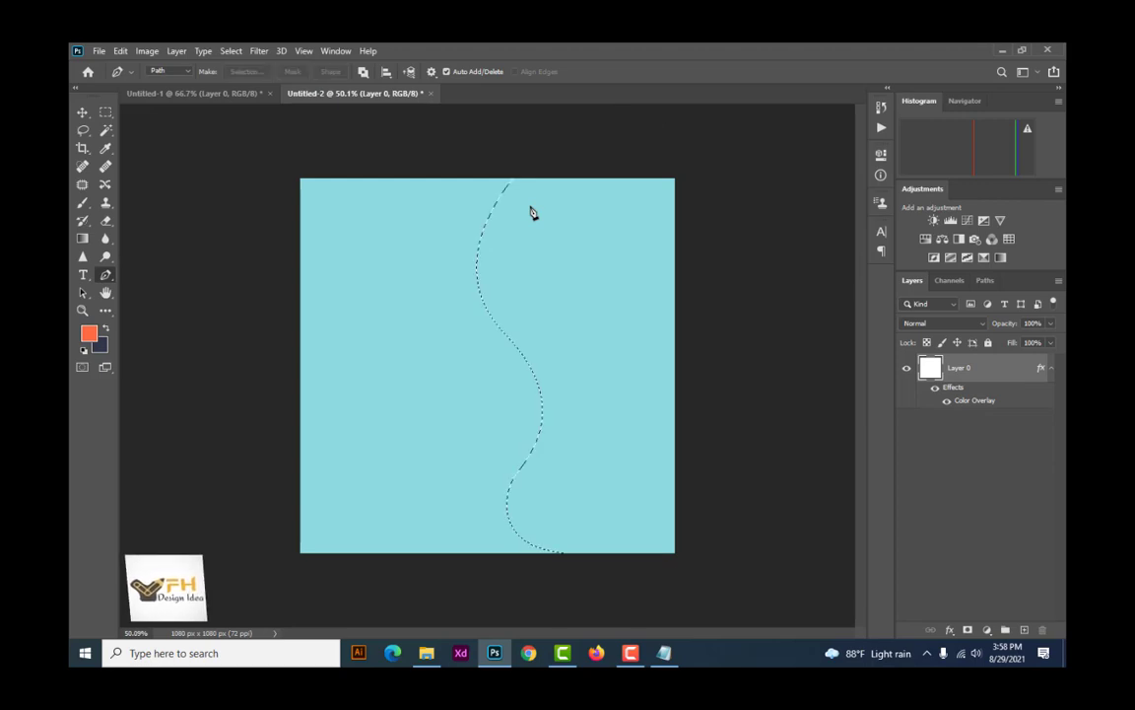
Step: Fill the selection with the dark navy background color on a new layer and deselect it
left_click(1024, 632)
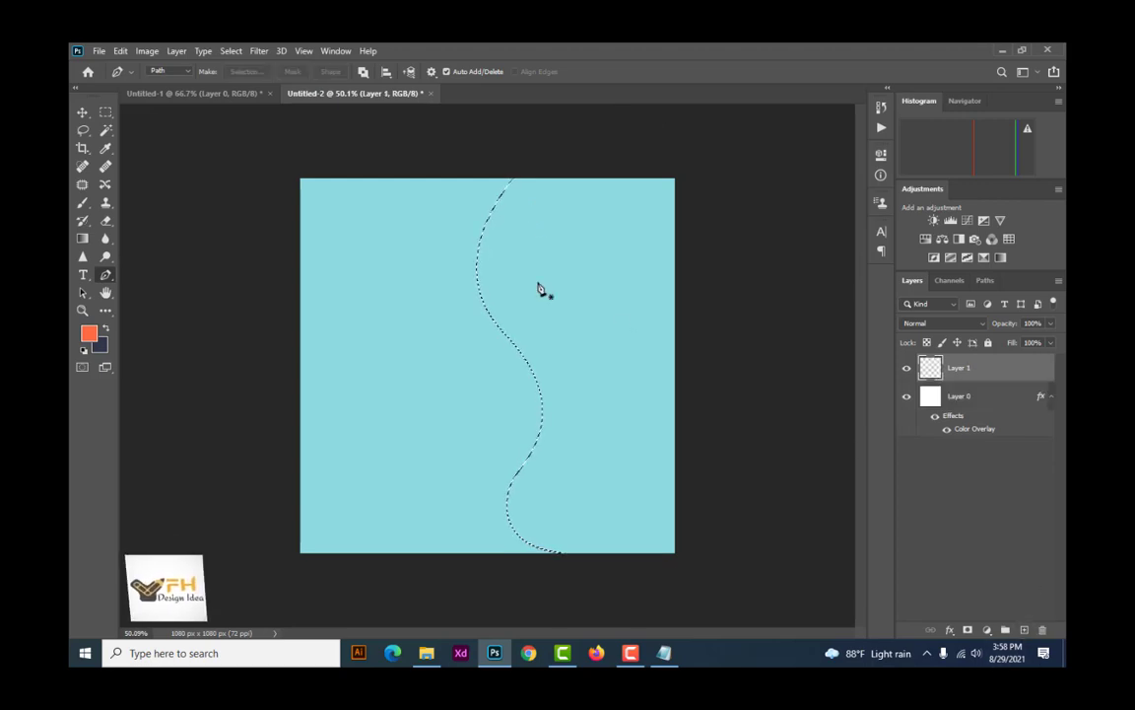
key("ctrl+BackSpace")
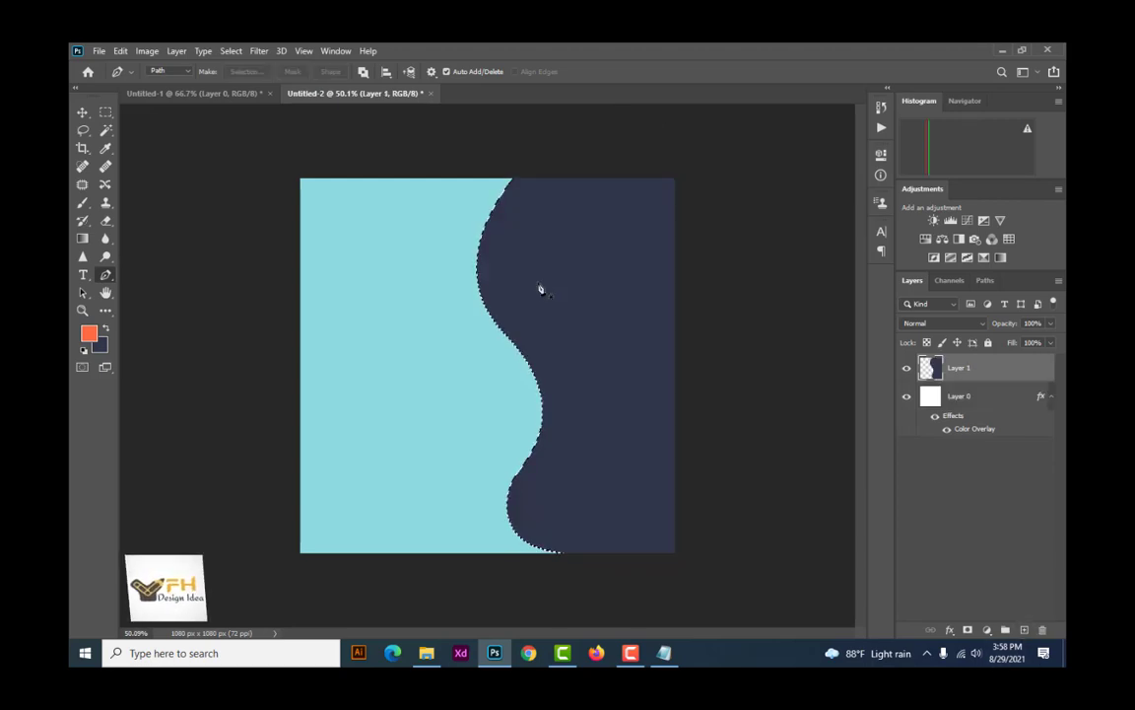
key("ctrl+d")
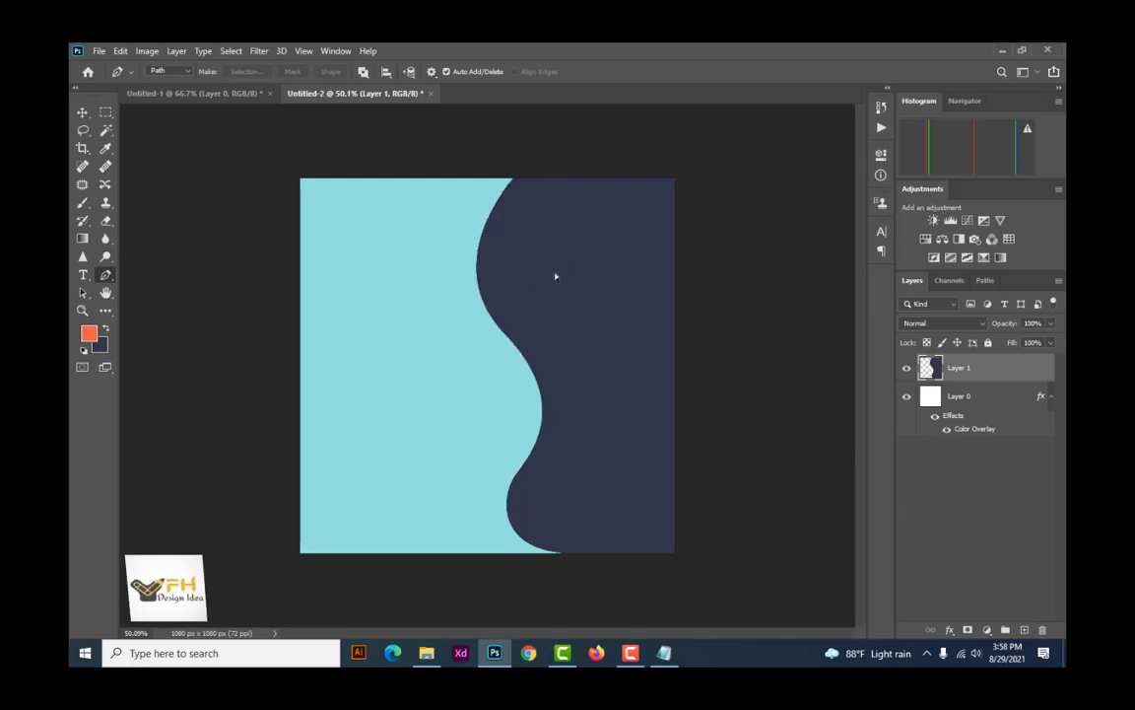
Step: Scale the navy wave shape to about 116% width and 112% height, positioned to cover the right side of the canvas
key("v")
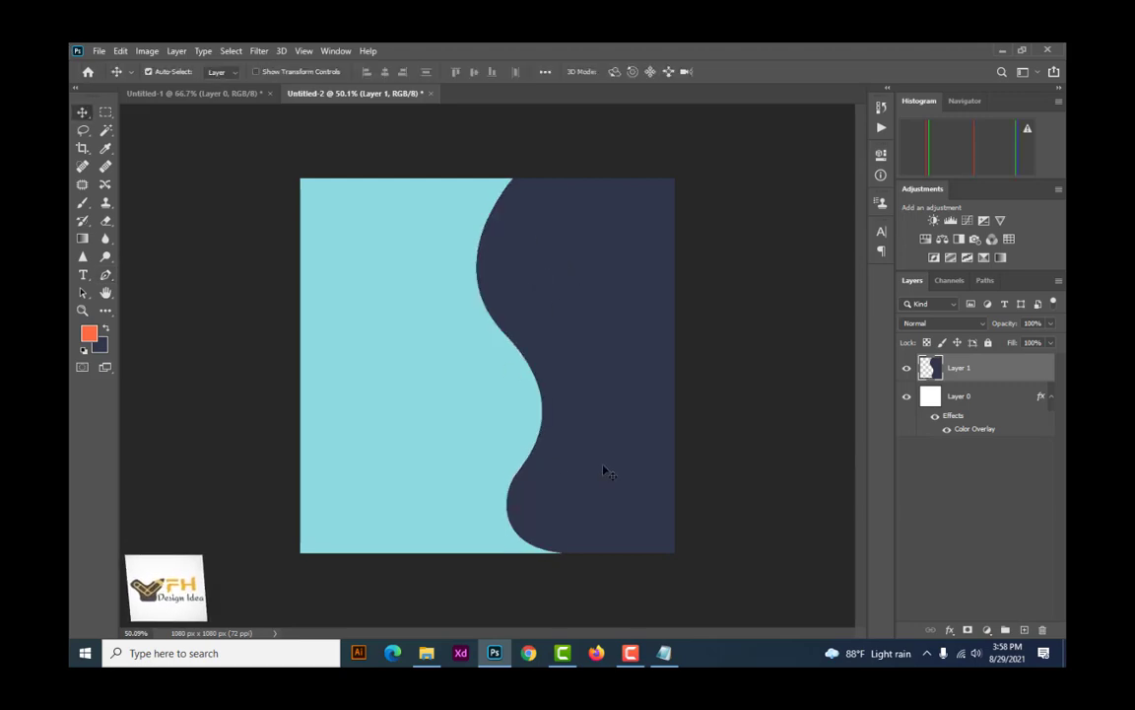
left_click_drag(603, 469, 570, 471)
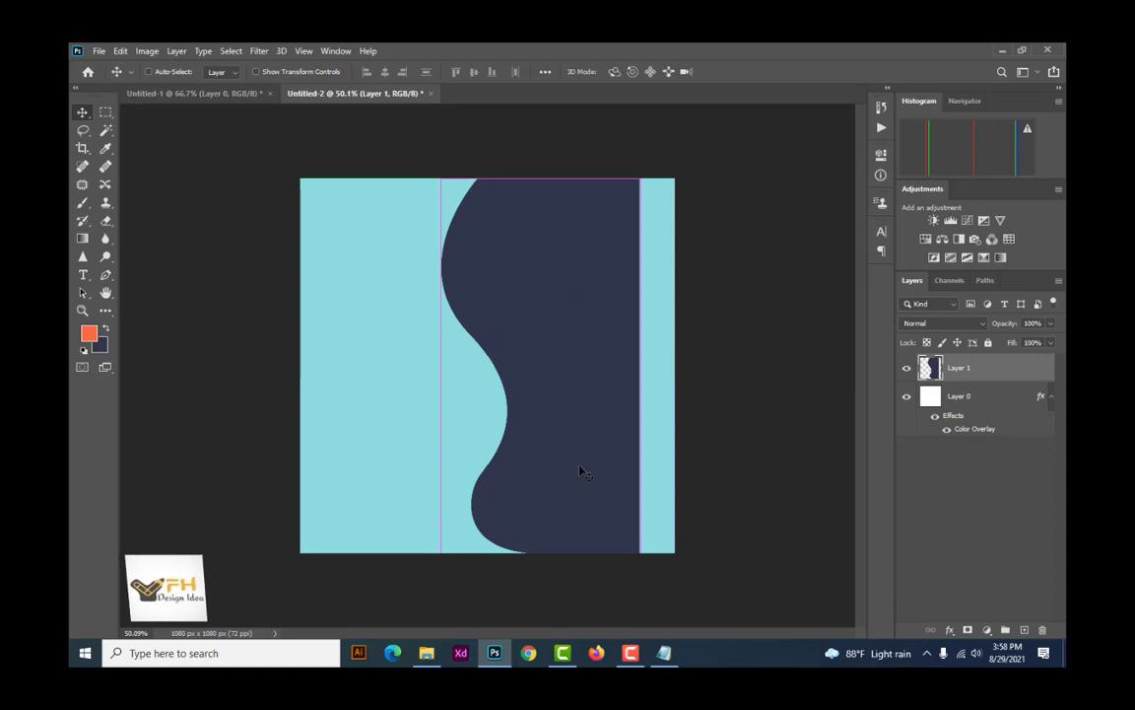
key("ctrl+t")
left_click_drag(640, 178, 685, 115)
left_click_drag(636, 317, 639, 345)
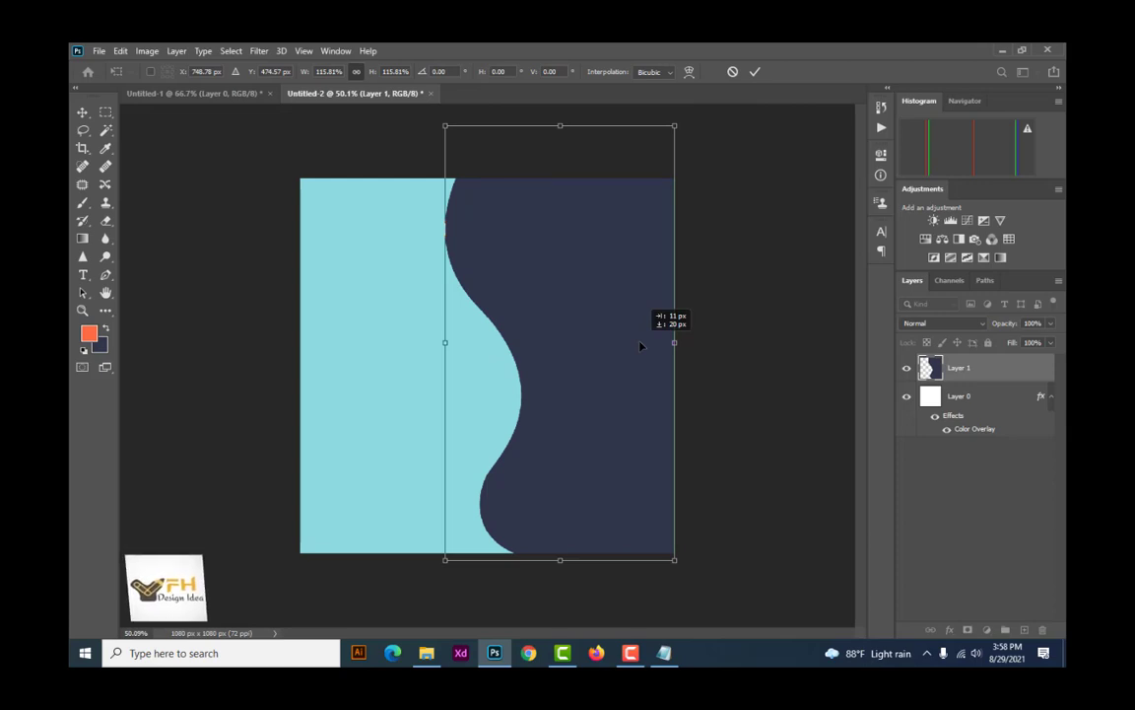
mouse_move(640, 345)
left_mouse_down()
mouse_move(671, 345)
mouse_move(664, 365)
left_mouse_up()
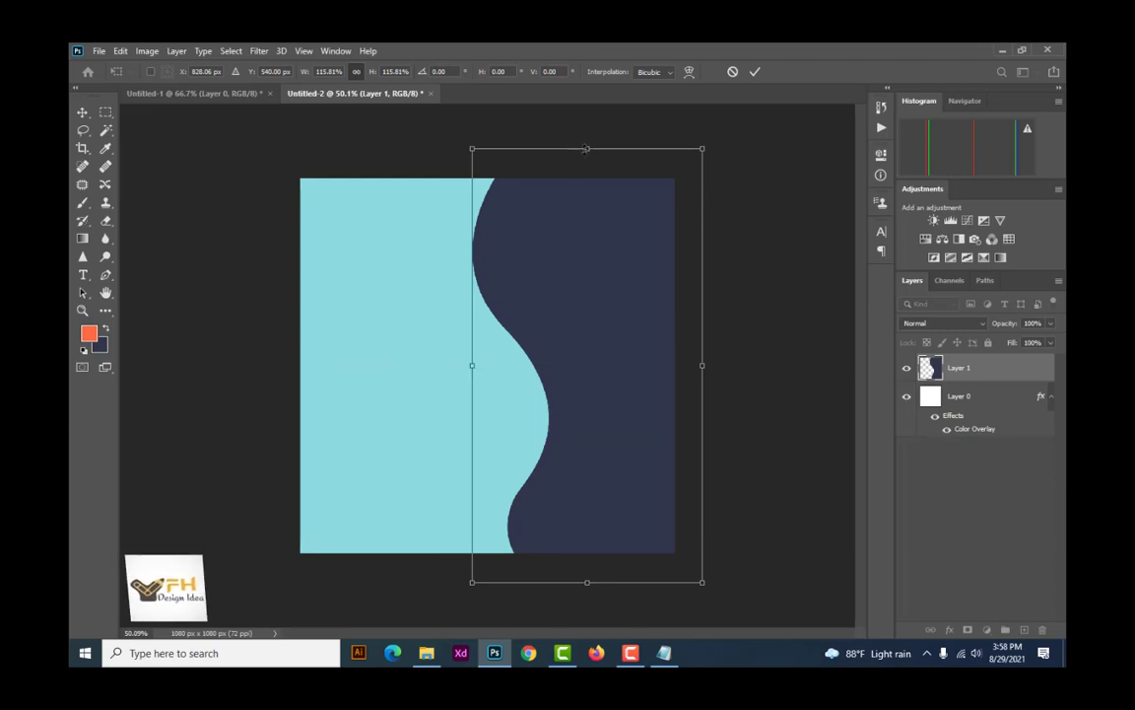
left_click_drag(587, 149, 587, 160)
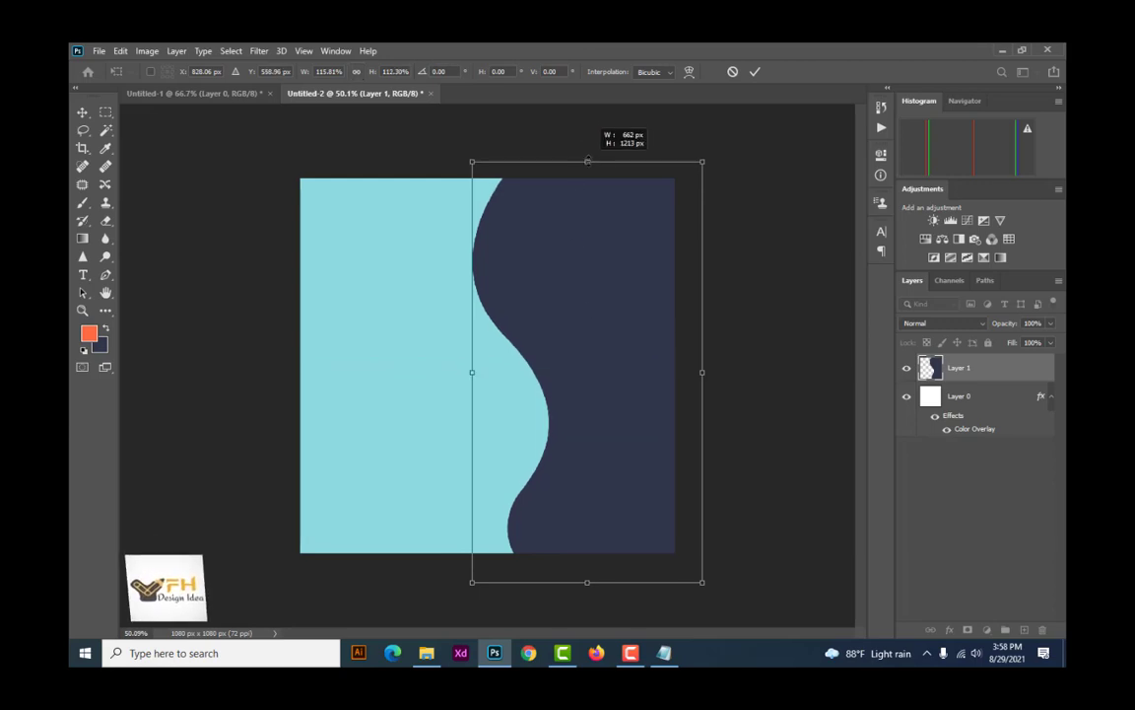
left_click_drag(605, 290, 600, 280)
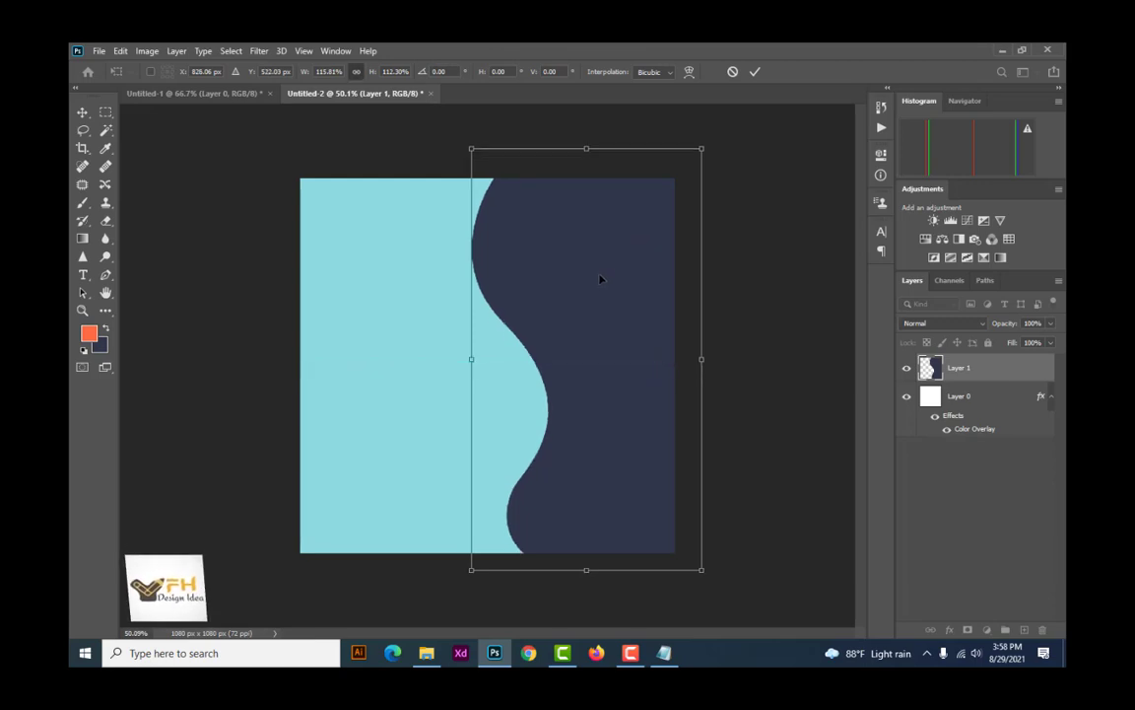
key("Return")
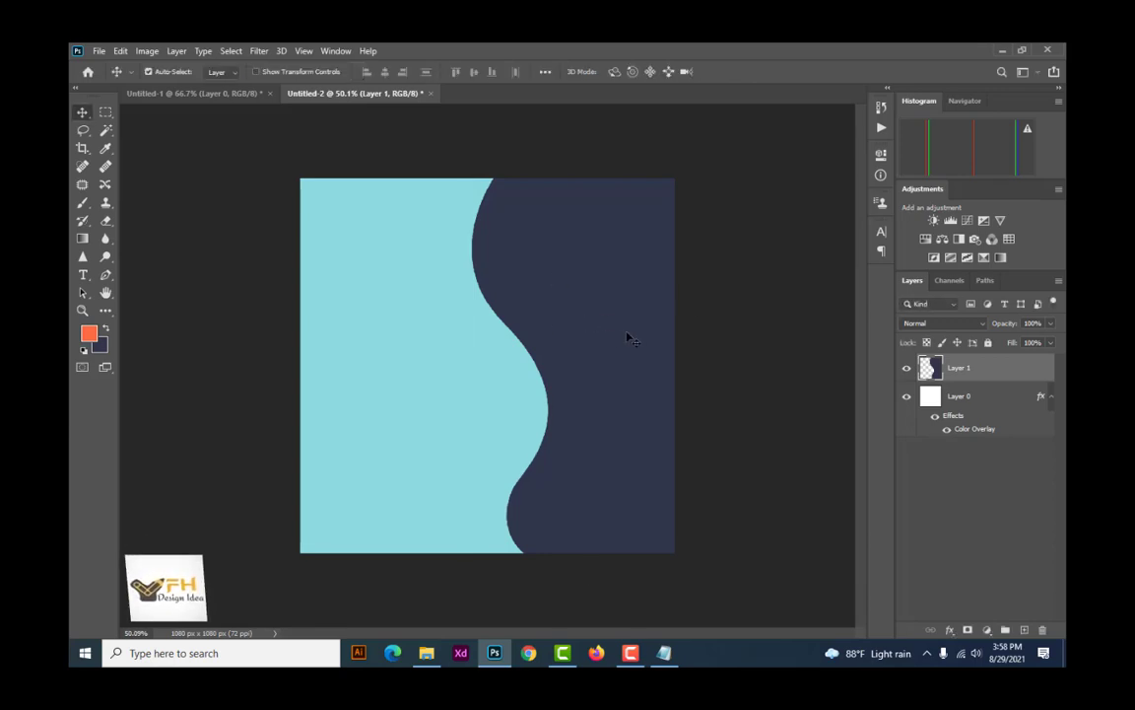
Step: Draw an orange circle about 373 px in diameter with the Ellipse Tool on the turquoise area, replacing an undone first ellipse
left_click(105, 311)
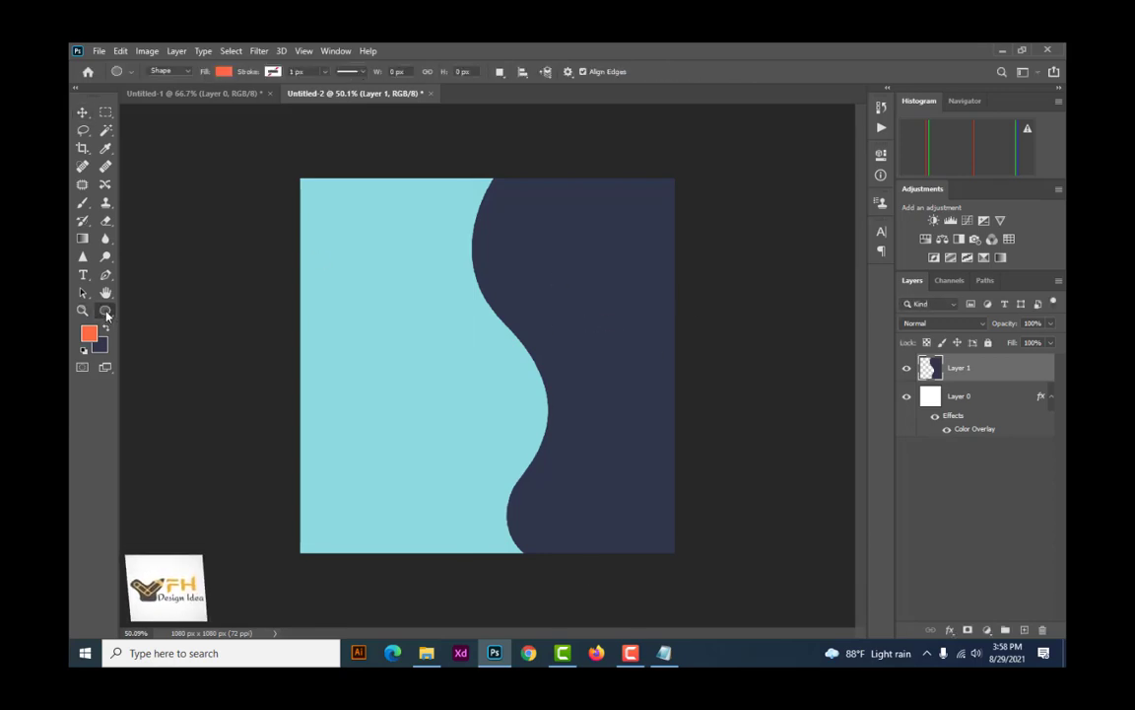
right_click(106, 311)
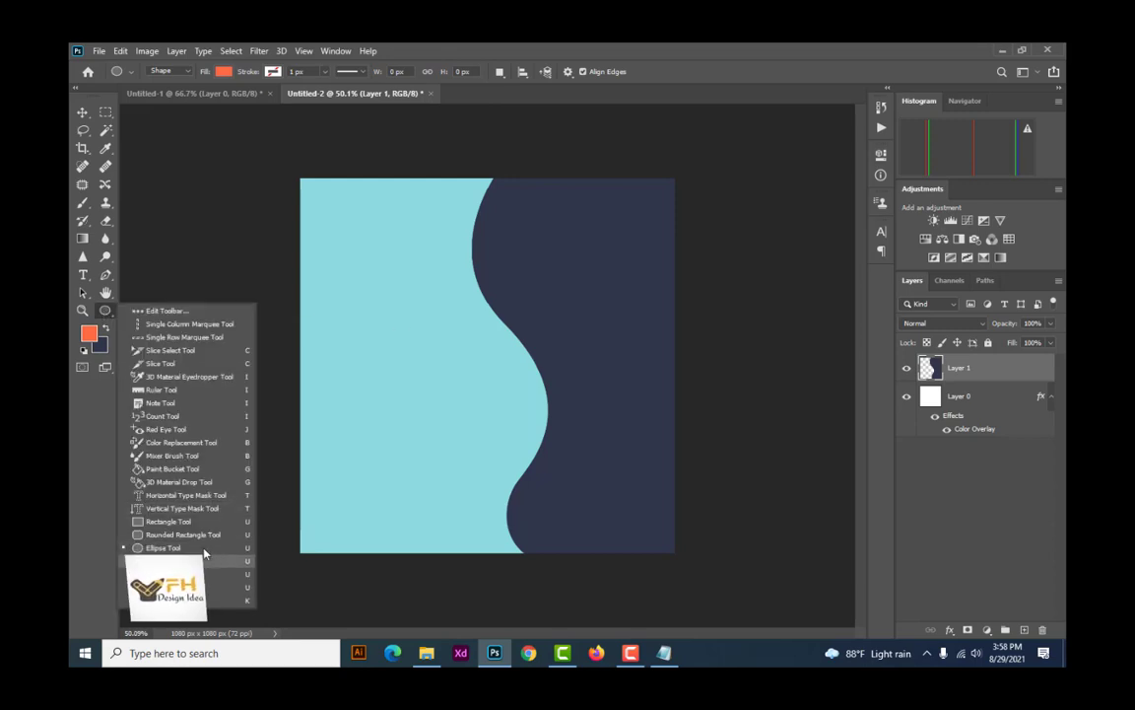
left_click(188, 547)
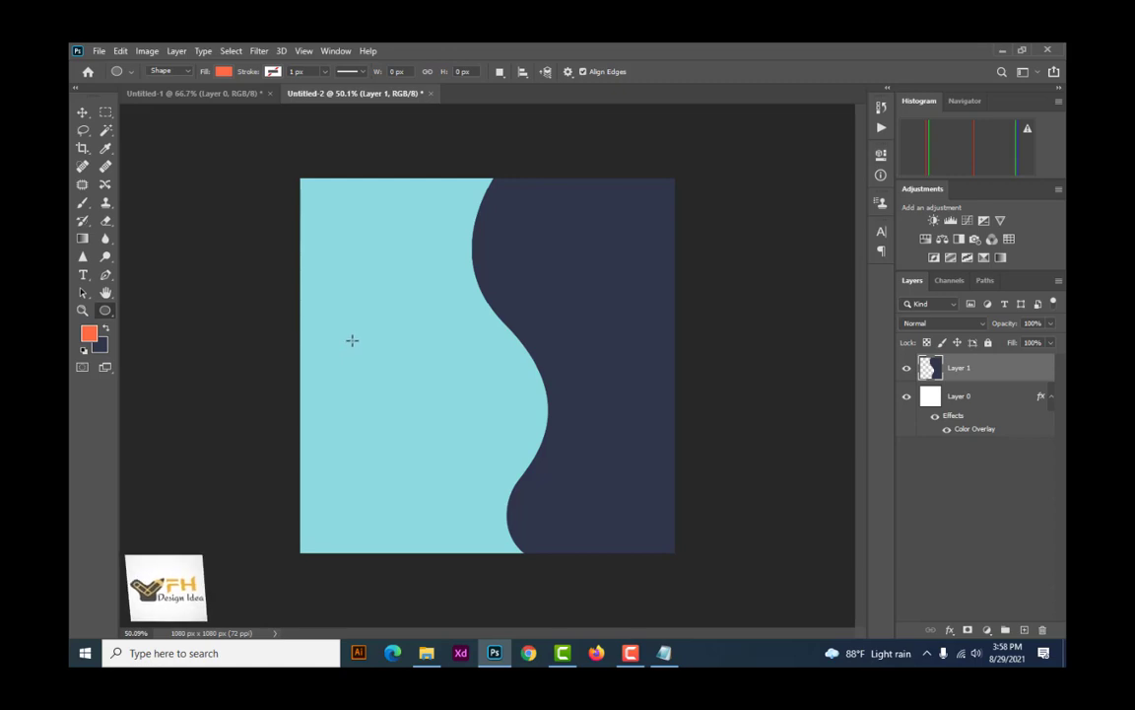
left_click_drag(352, 340, 486, 489)
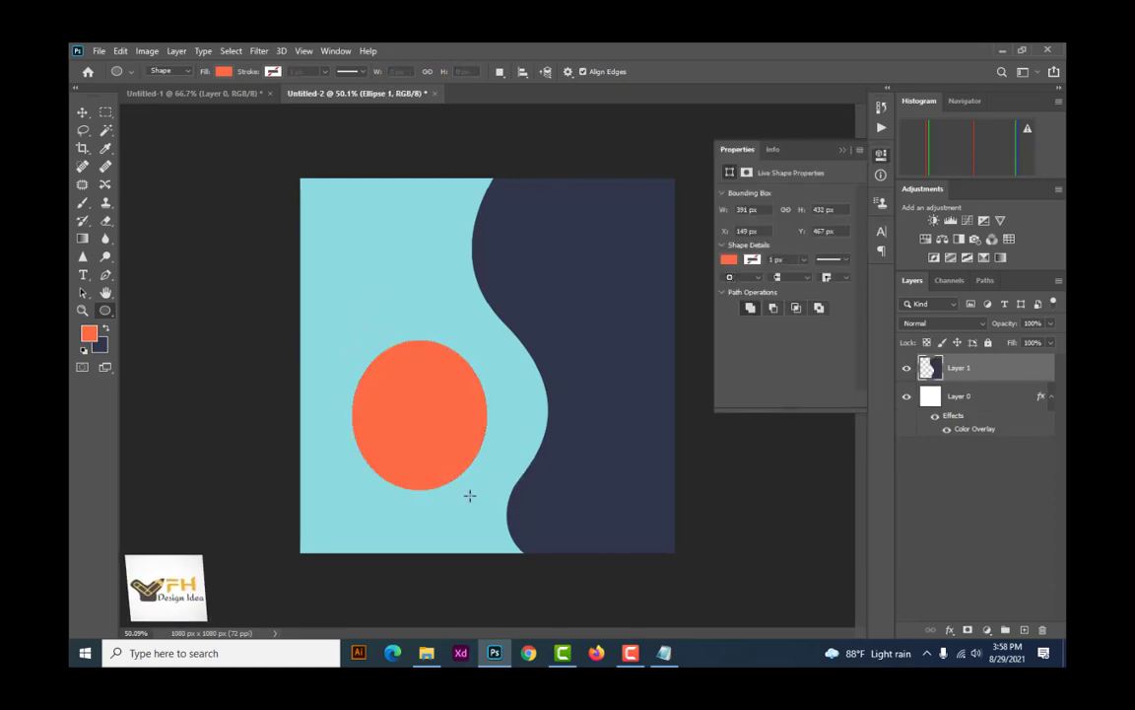
key("ctrl+z")
left_click_drag(373, 353, 502, 504)
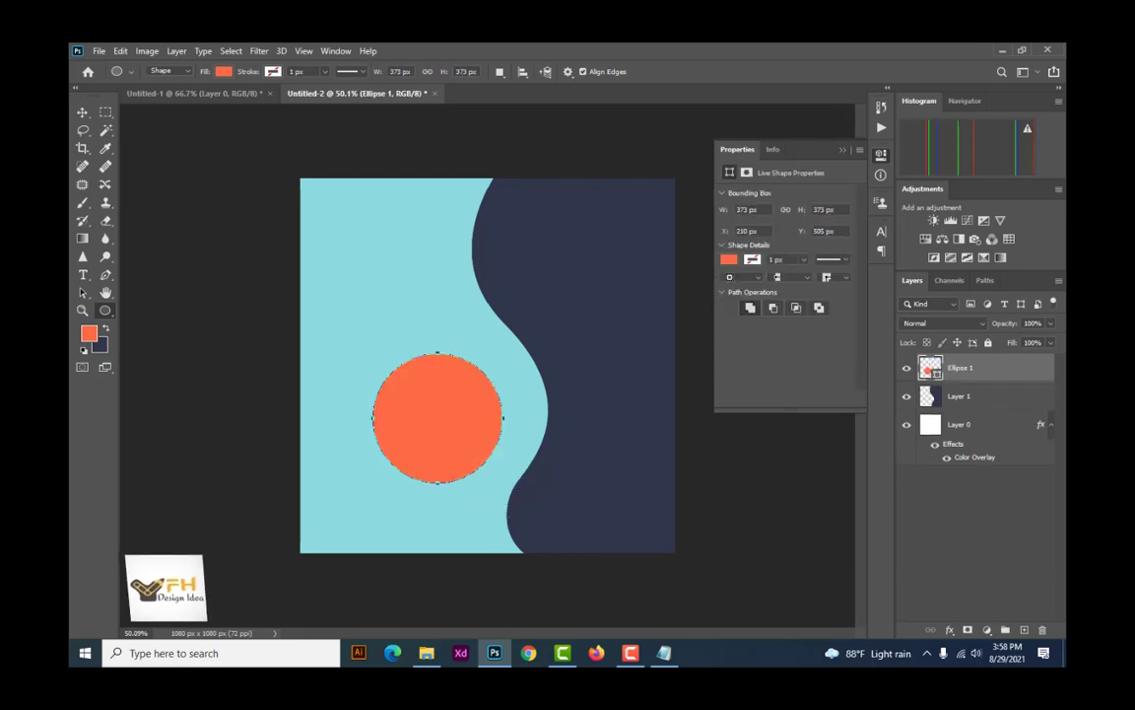
Step: Give the circle no fill and an 80 px orange stroke, and move the ring to the upper part of the turquoise area
left_click(725, 260)
left_click(737, 286)
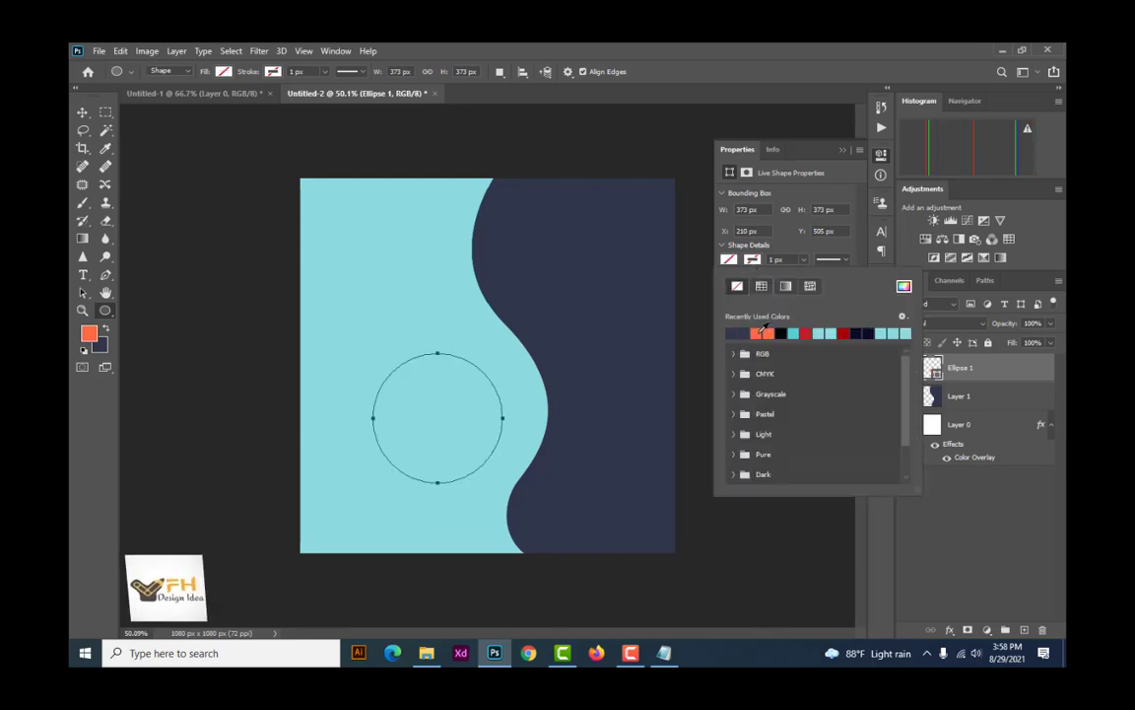
left_click(766, 331)
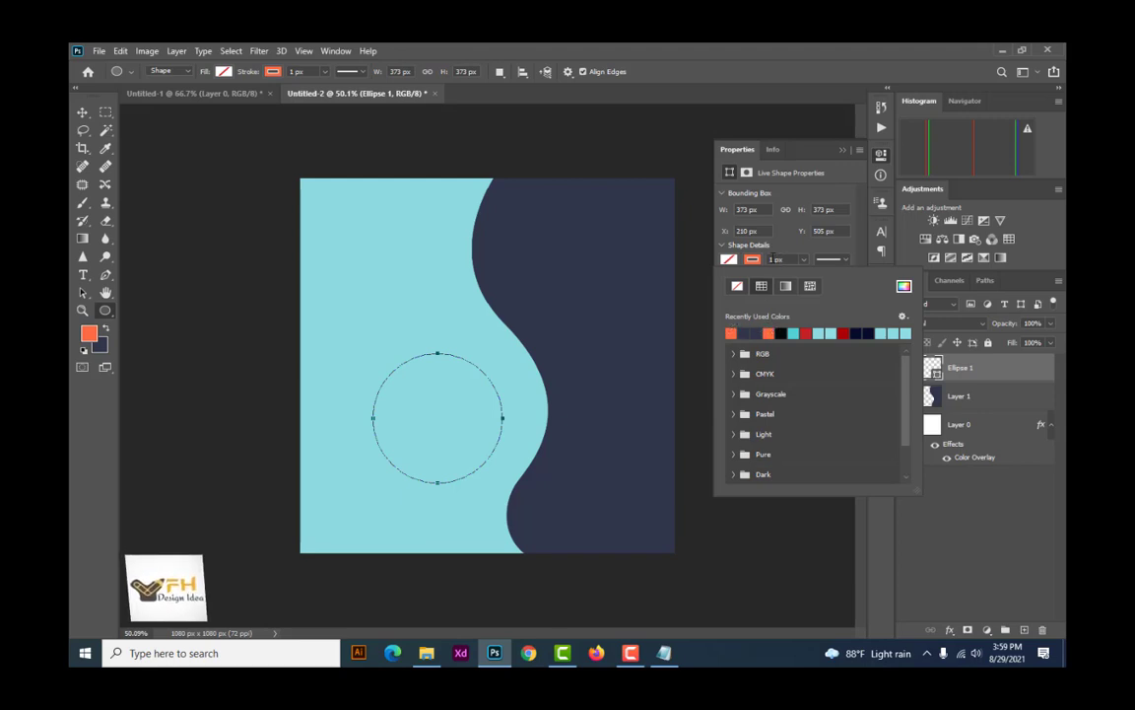
left_click(777, 259)
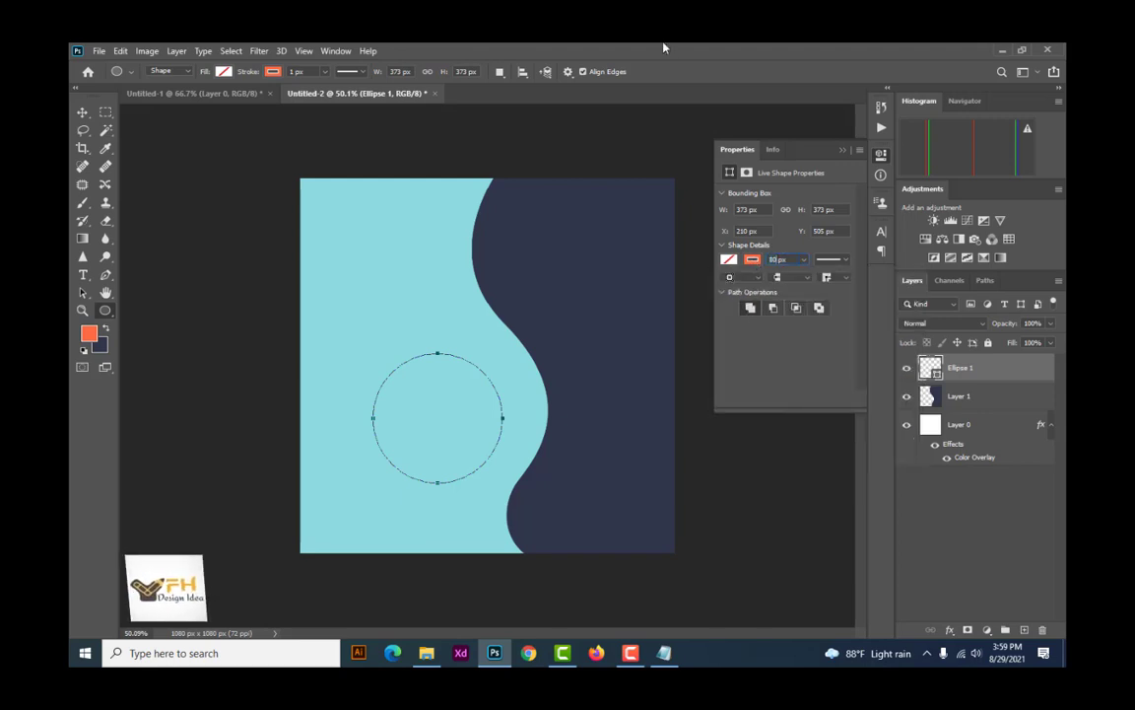
key("Return")
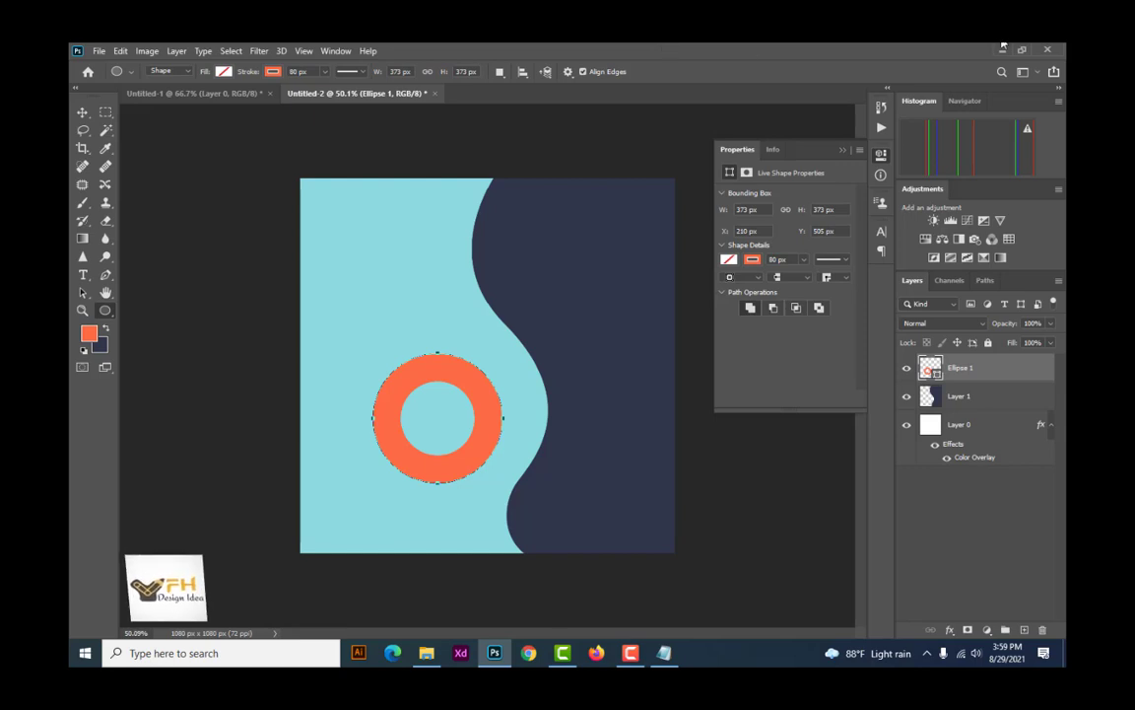
left_click(83, 112)
left_click_drag(469, 385, 430, 254)
Step: Draw a second filled orange circle about 222 px in diameter below the ring on a new layer
left_click(105, 309)
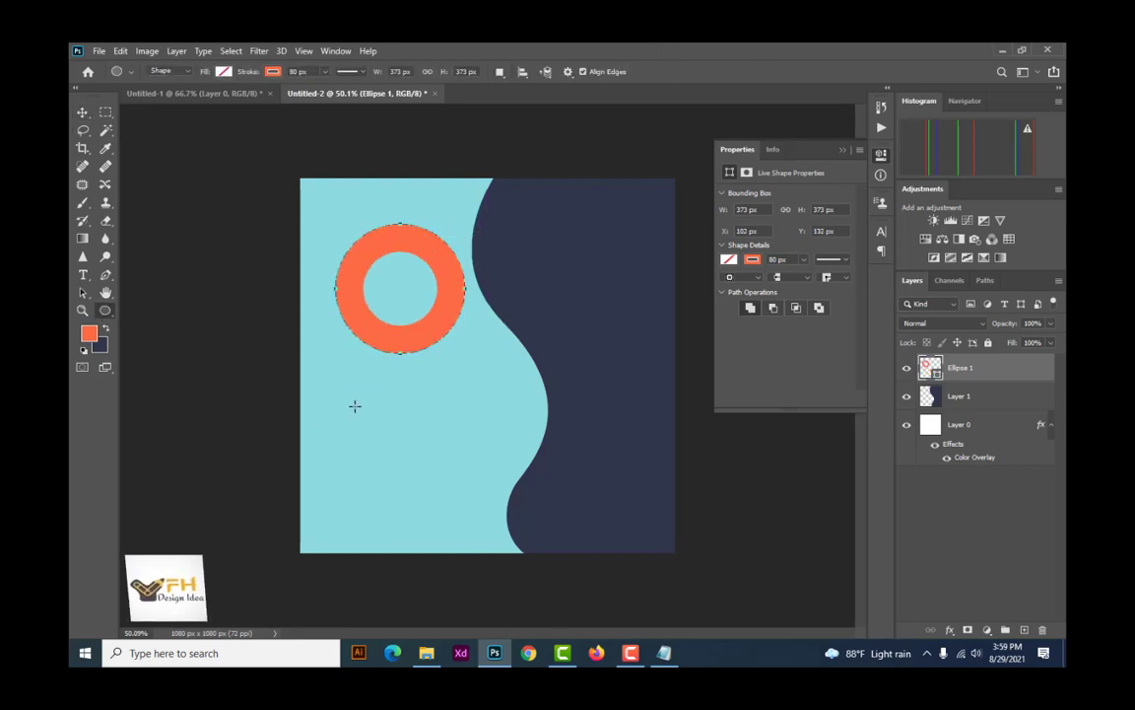
key("ctrl+shift+alt+n")
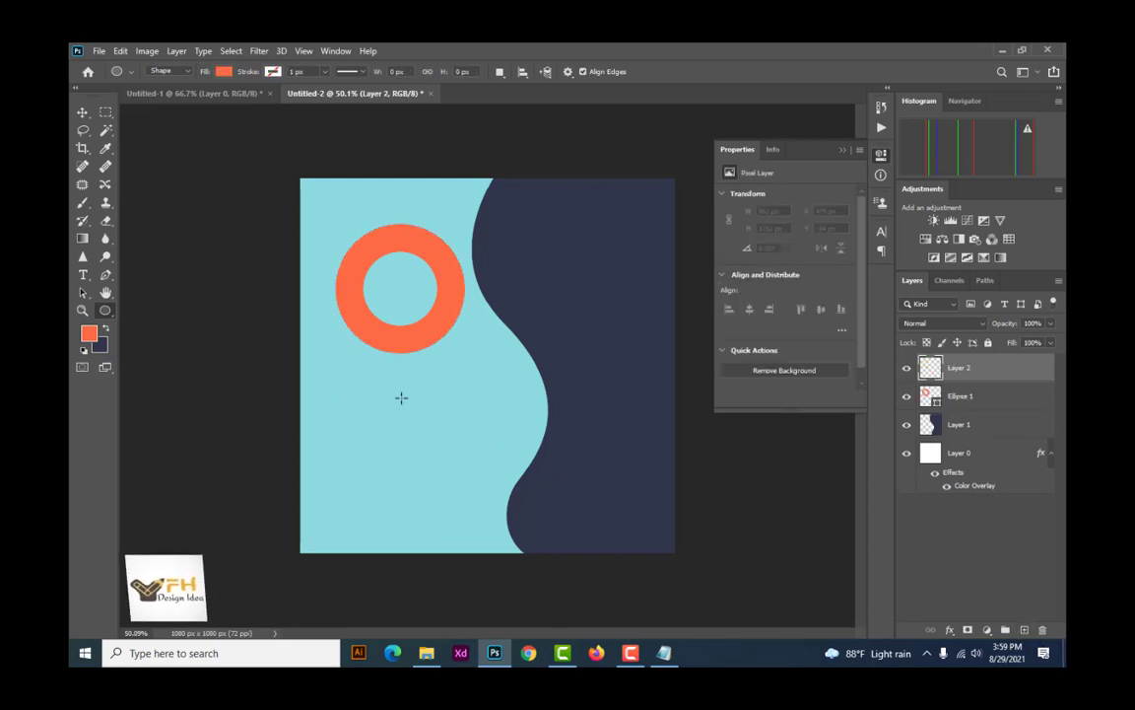
left_click_drag(382, 391, 459, 497)
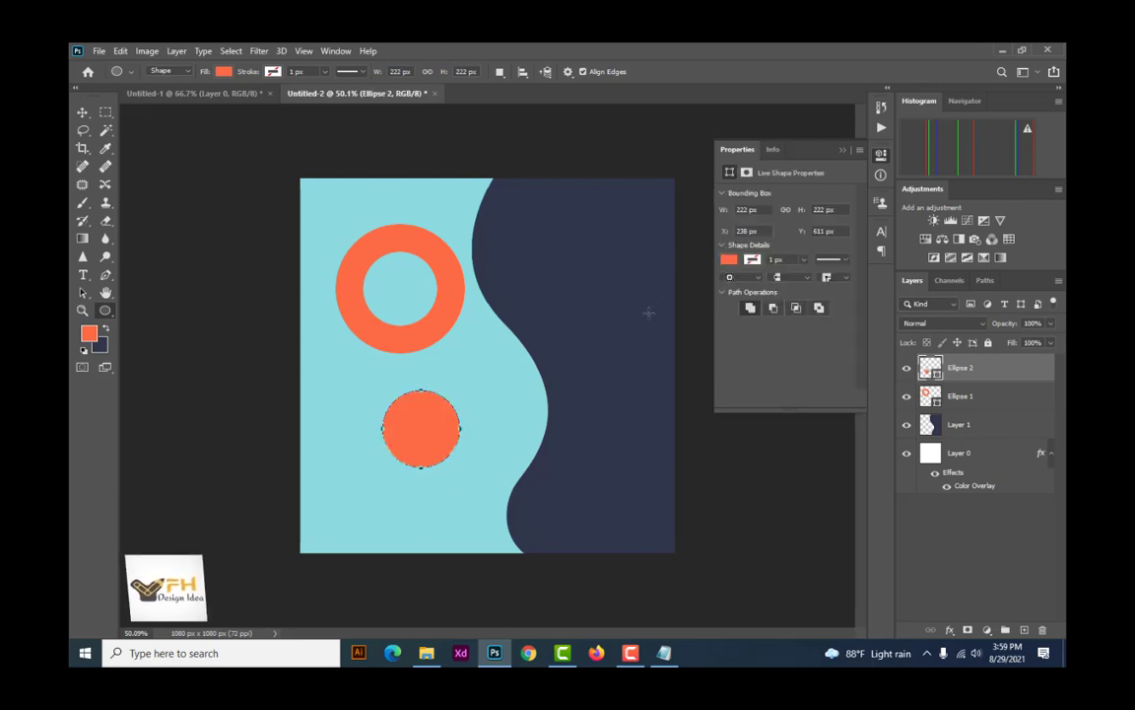
Step: Move the small filled orange circle onto the boundary between the turquoise area and the navy wave
left_click(751, 261)
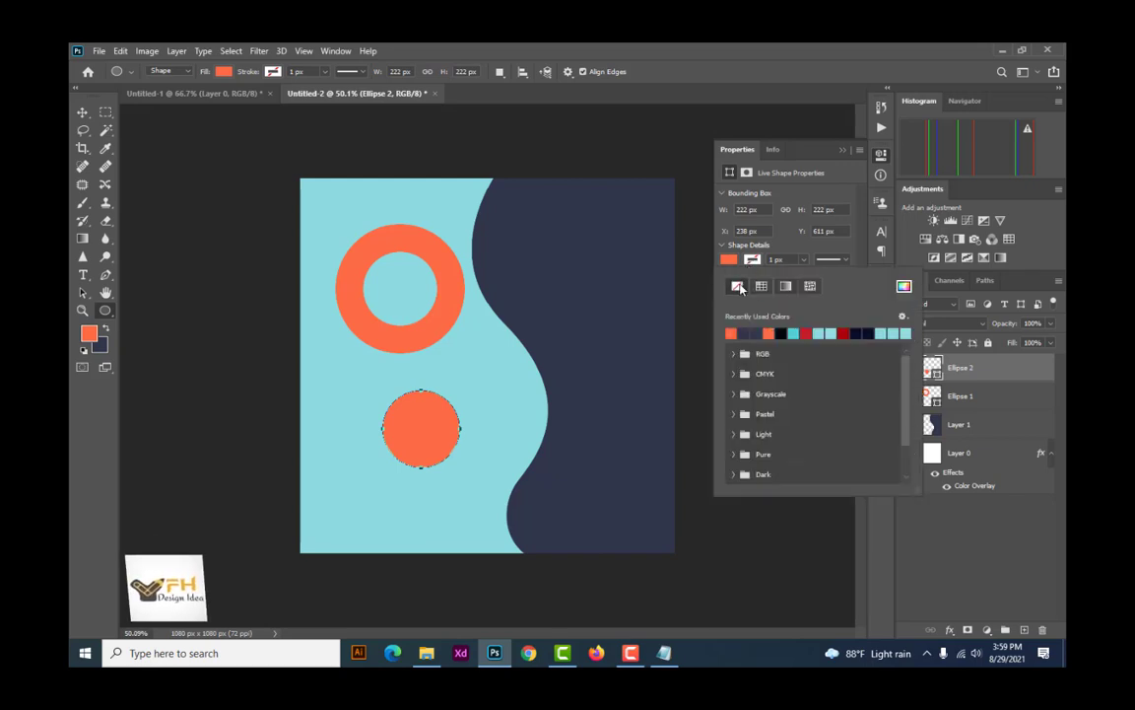
left_click(842, 151)
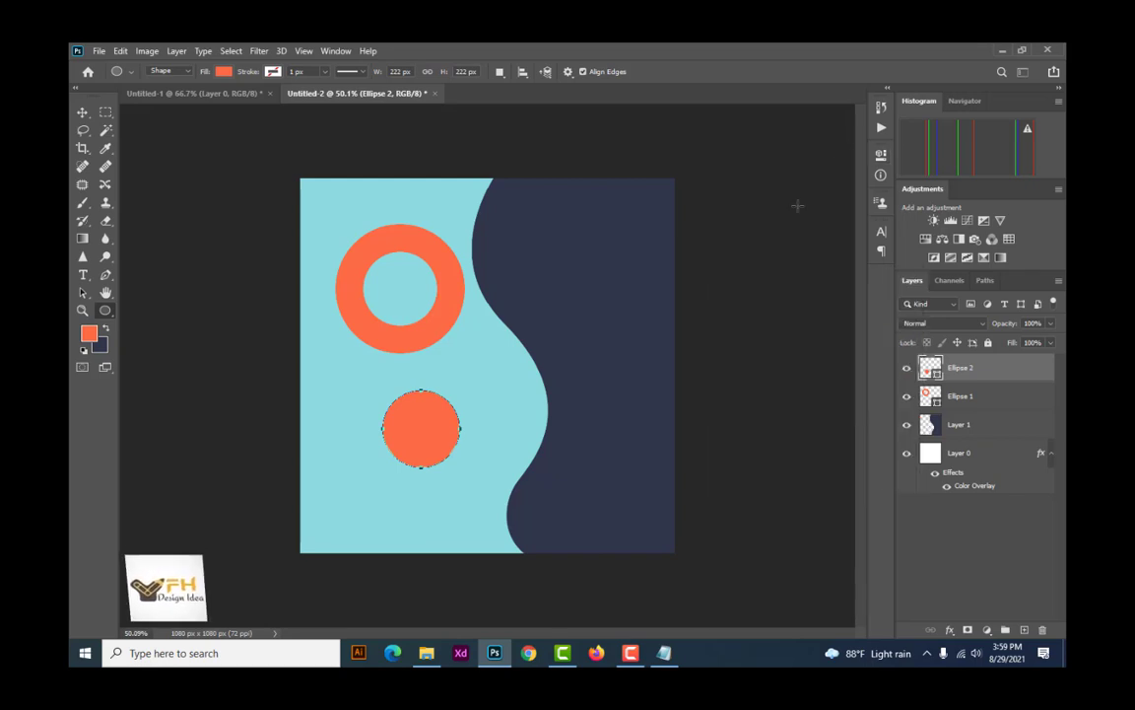
left_click(86, 111)
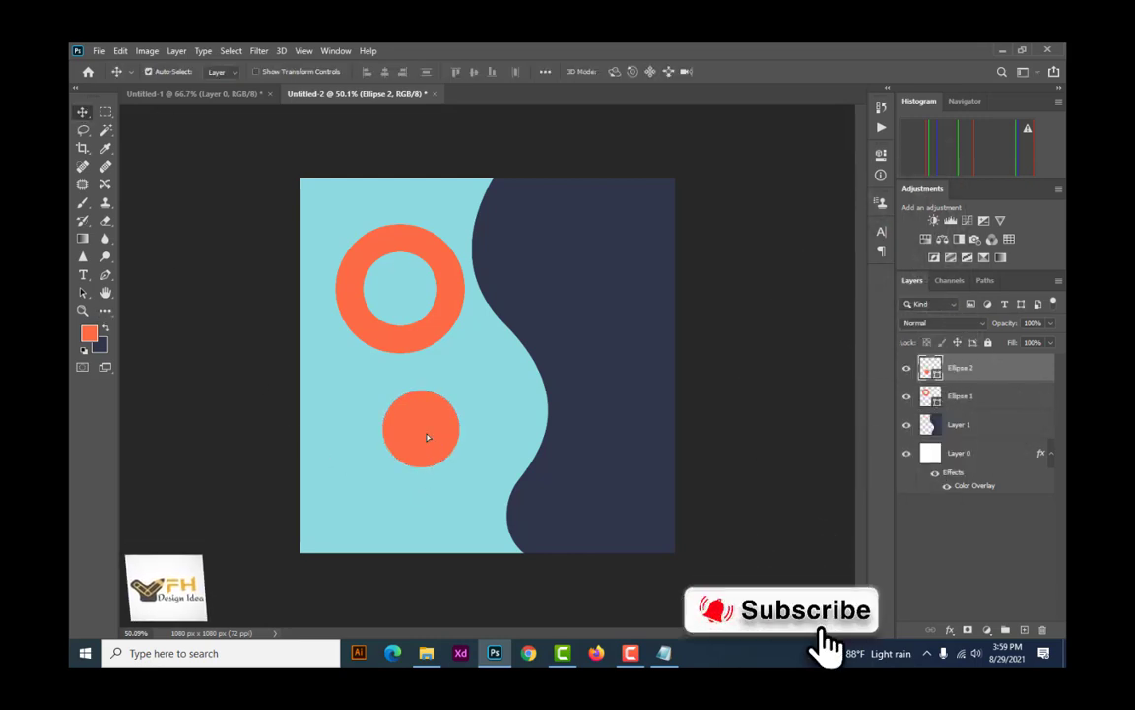
left_click_drag(426, 436, 500, 332)
Step: Draw a third orange circle about 491 px in diameter in the lower turquoise area on a new layer
left_click(105, 310)
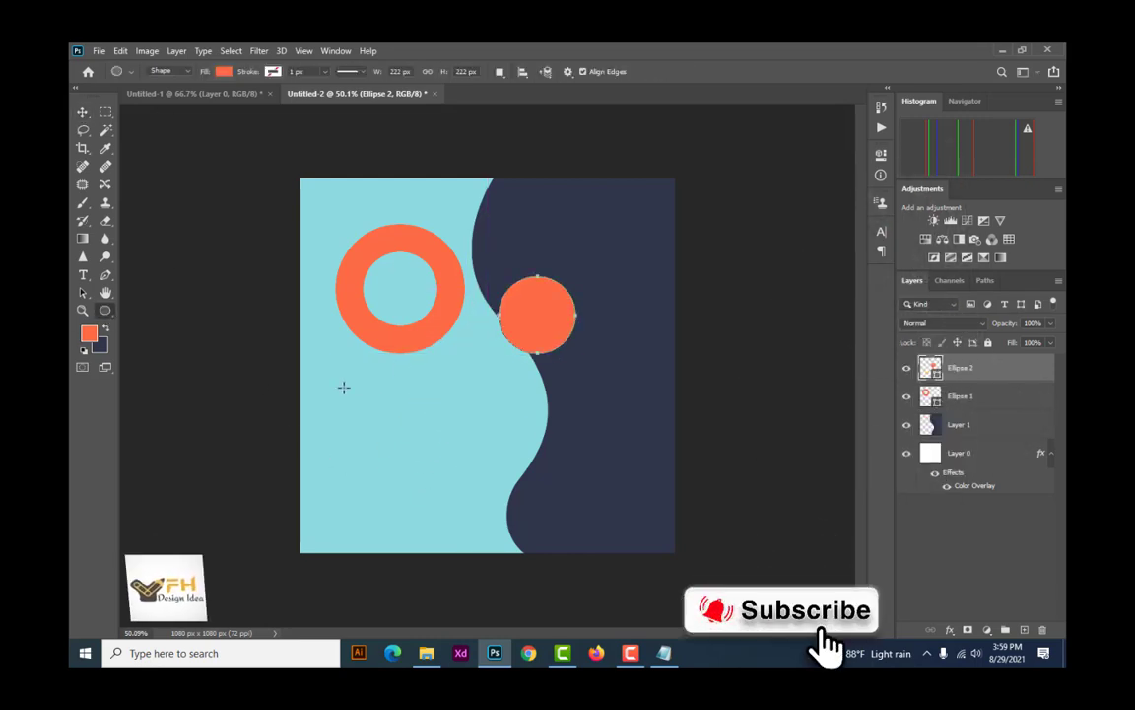
left_click(1025, 629)
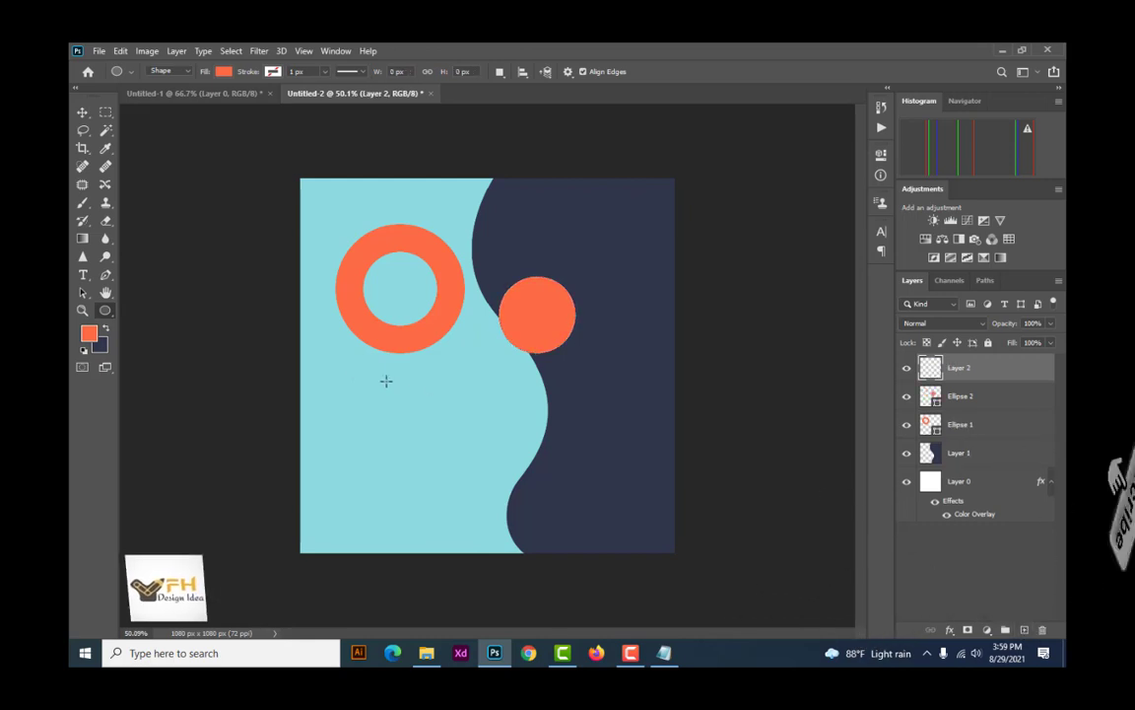
left_click_drag(322, 377, 493, 590)
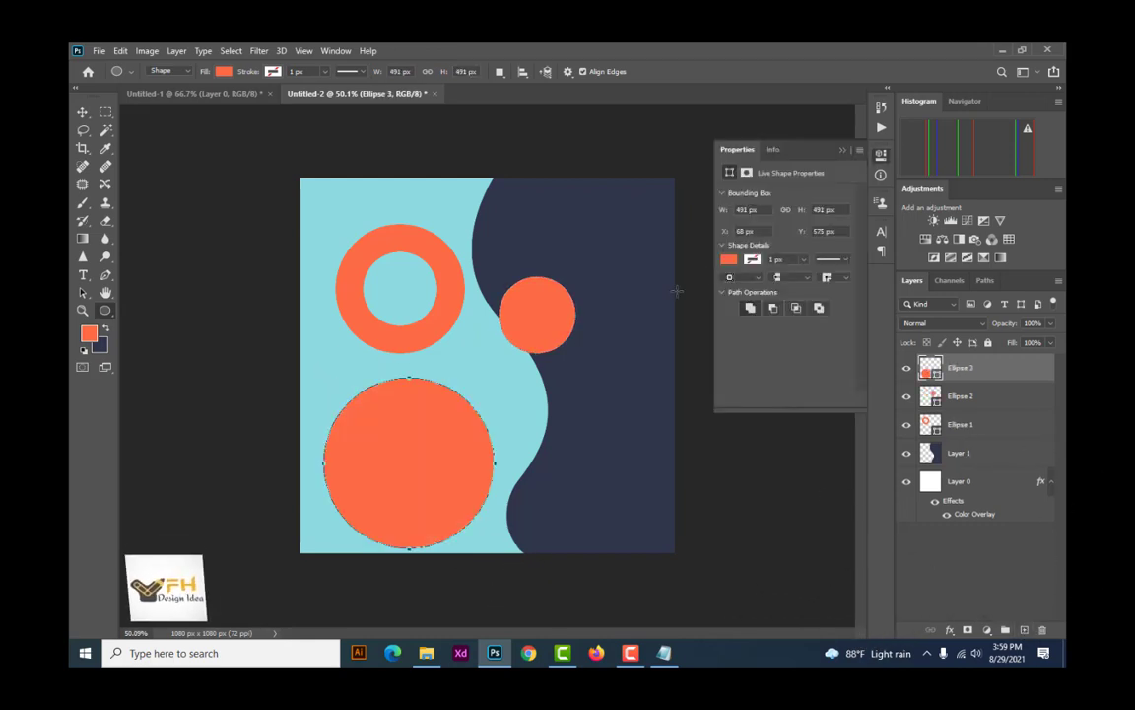
Step: Give the large lower circle no fill and a 100 px black stroke
left_click(730, 260)
left_click(737, 287)
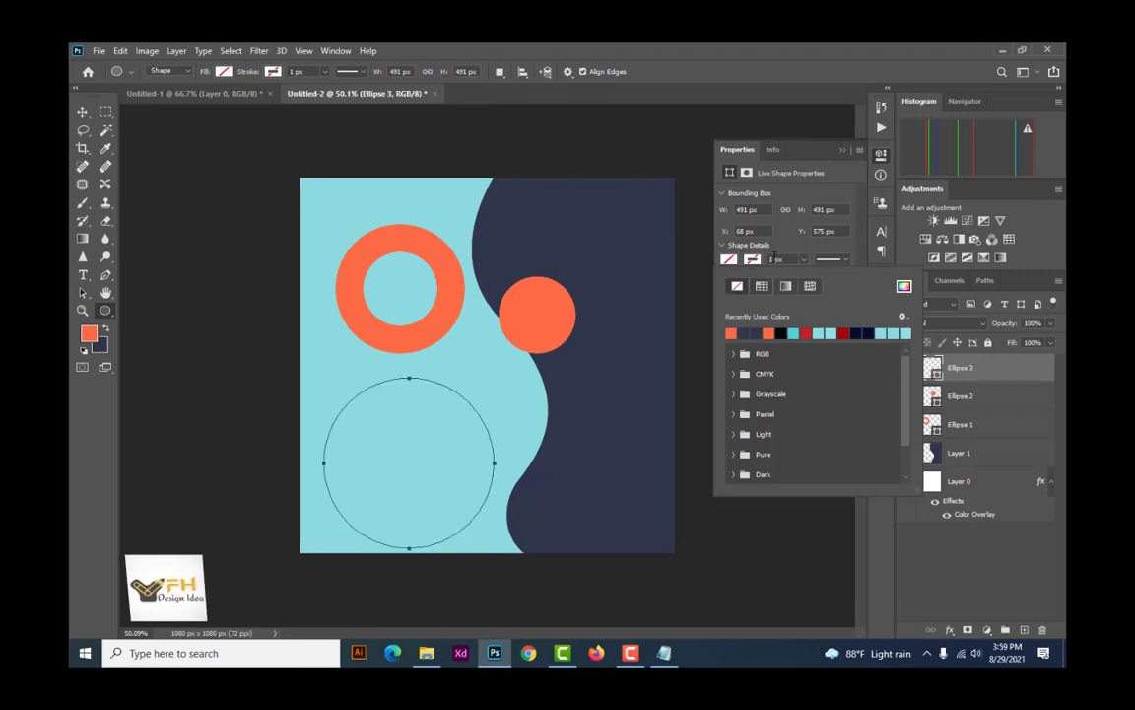
left_click(775, 259)
type("90")
key("Return")
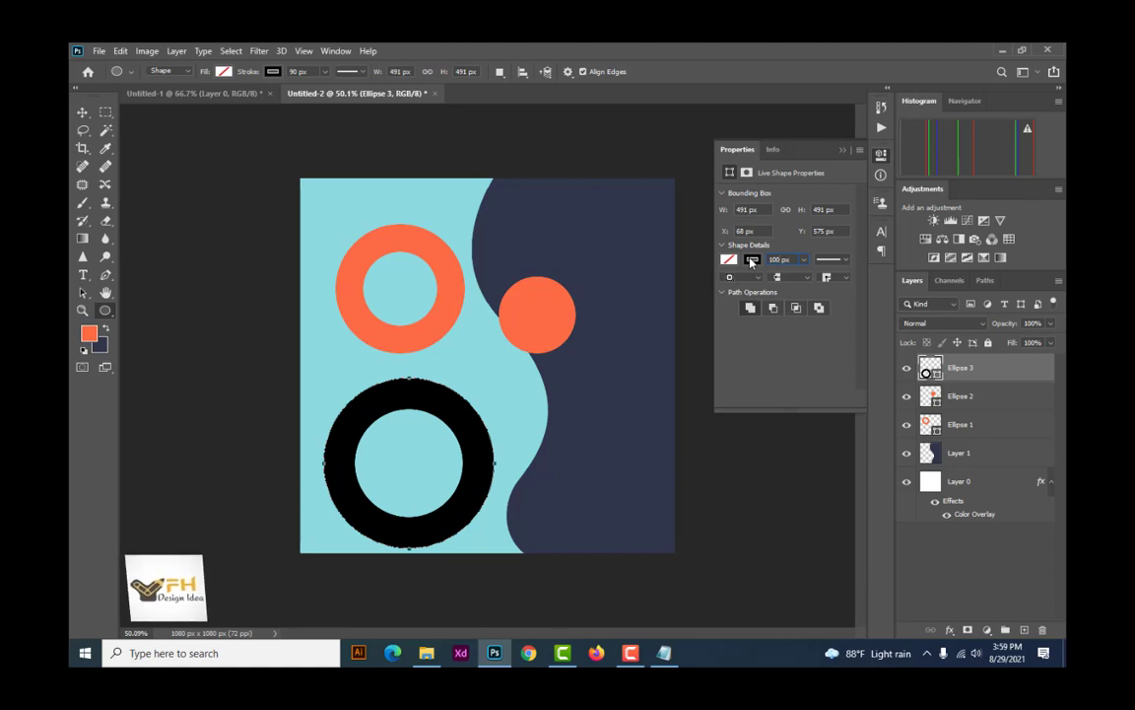
key("Return")
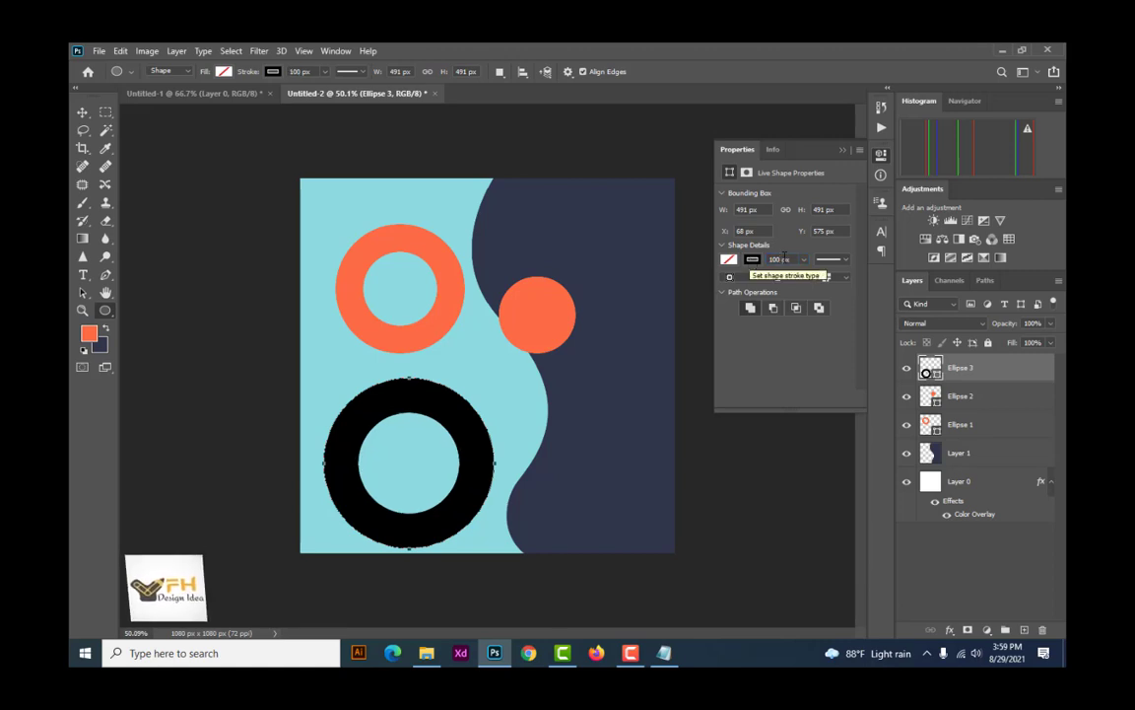
Step: Move the black ring partly off the canvas's left edge and the orange ring down onto the wave's edge
left_click(82, 113)
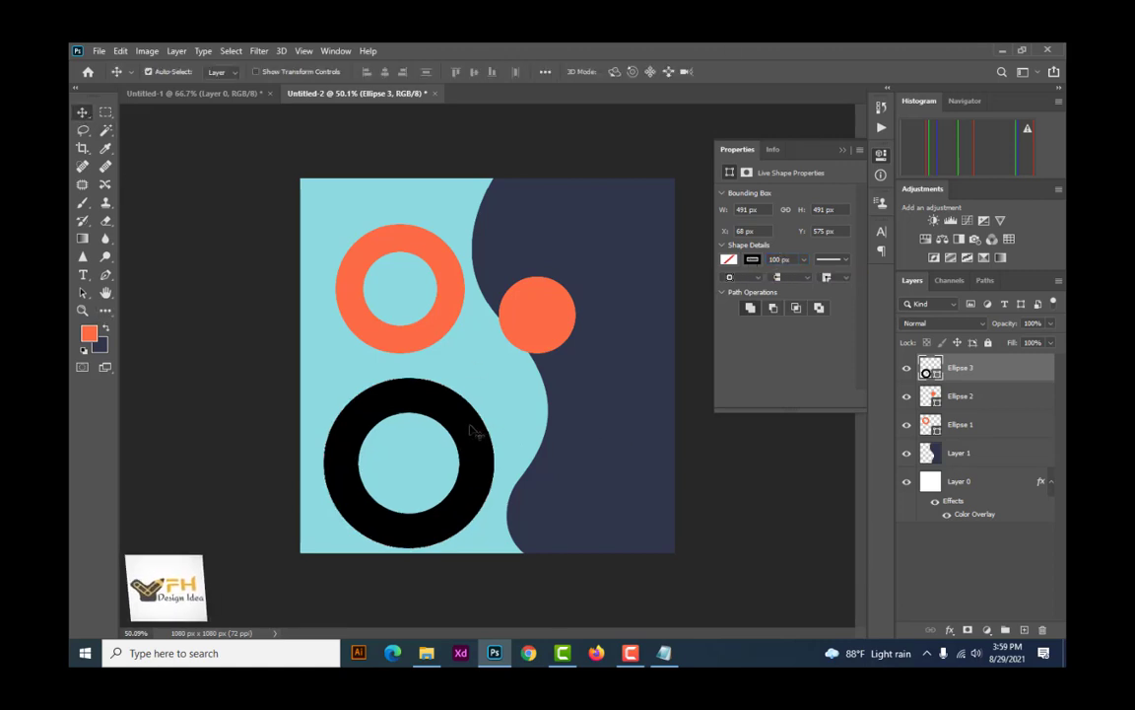
left_click_drag(471, 431, 358, 248)
left_click_drag(404, 327, 537, 412)
key("ctrl+z")
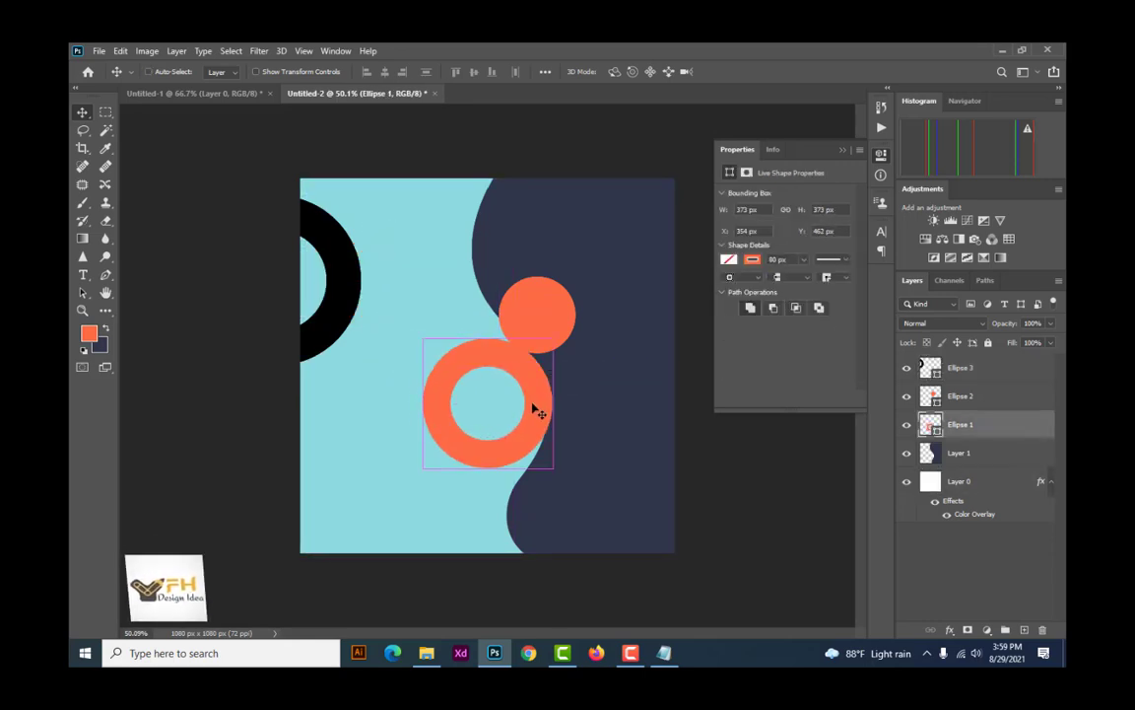
Step: Scale the orange ring to about 125% and place the small filled orange circle at its centre
key("ctrl+t")
left_click_drag(553, 468, 547, 439)
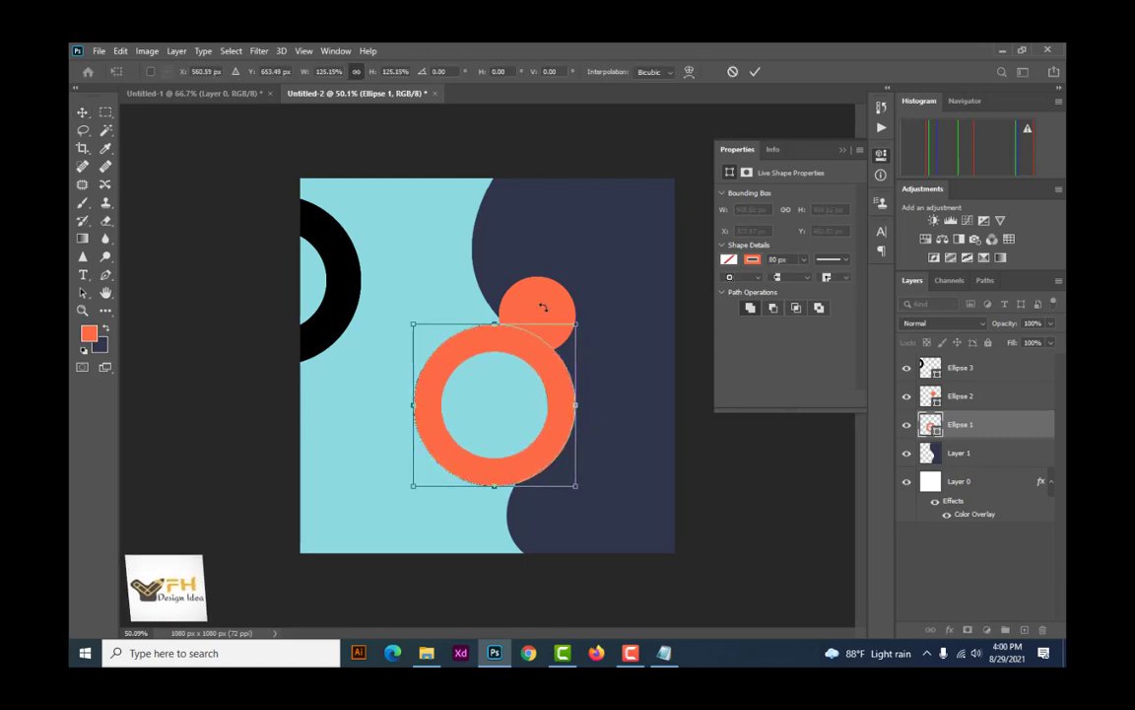
key("Return")
left_click_drag(552, 294, 514, 408)
mouse_move(553, 368)
left_mouse_down()
mouse_move(560, 335)
mouse_move(553, 368)
left_mouse_up()
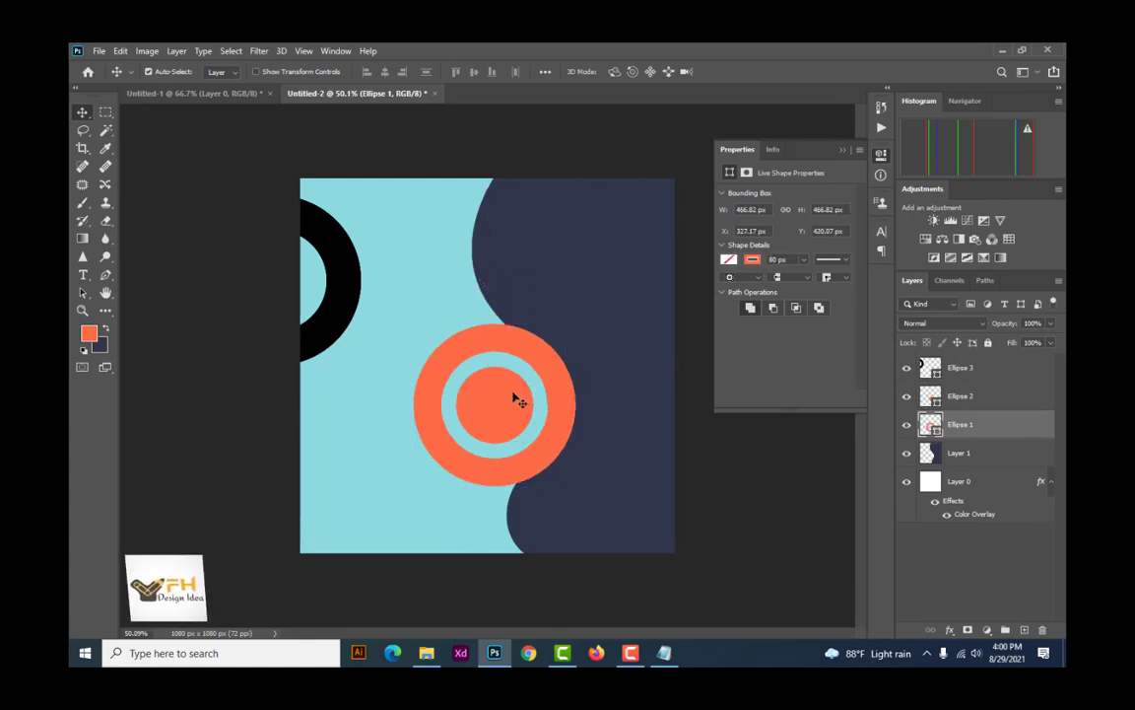
Step: Place the orange ring's layer beneath the navy wave and shift the ring and filled circle slightly towards the wave
left_click_drag(968, 425, 970, 460)
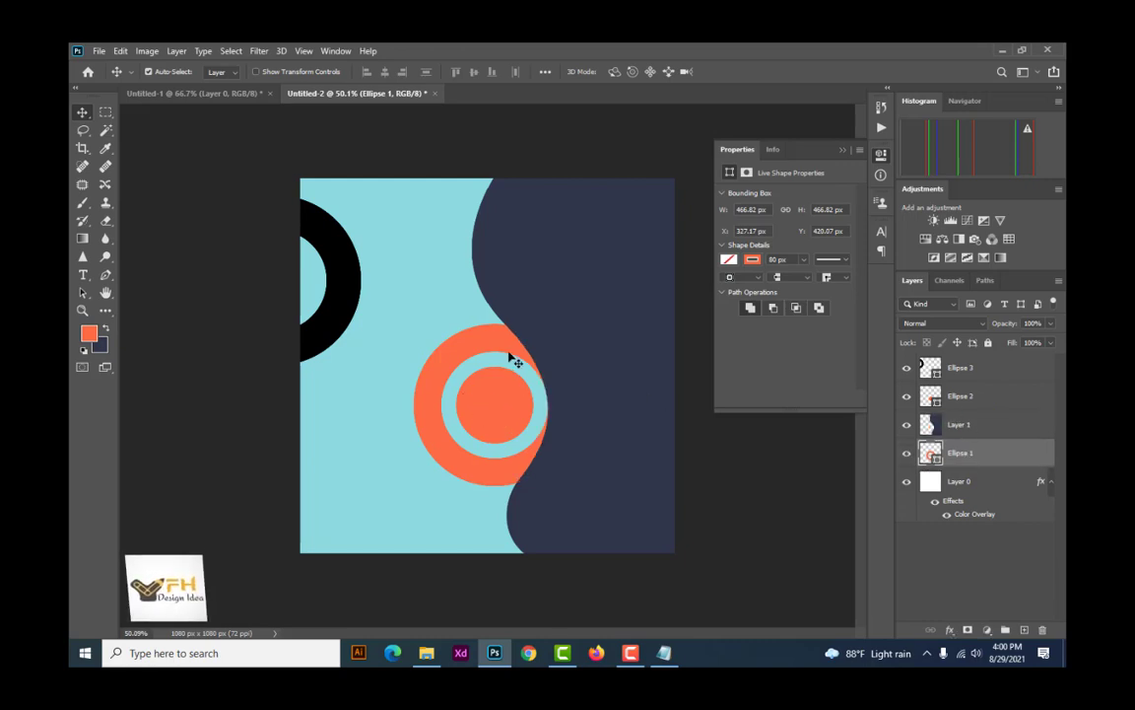
left_click_drag(515, 359, 511, 412)
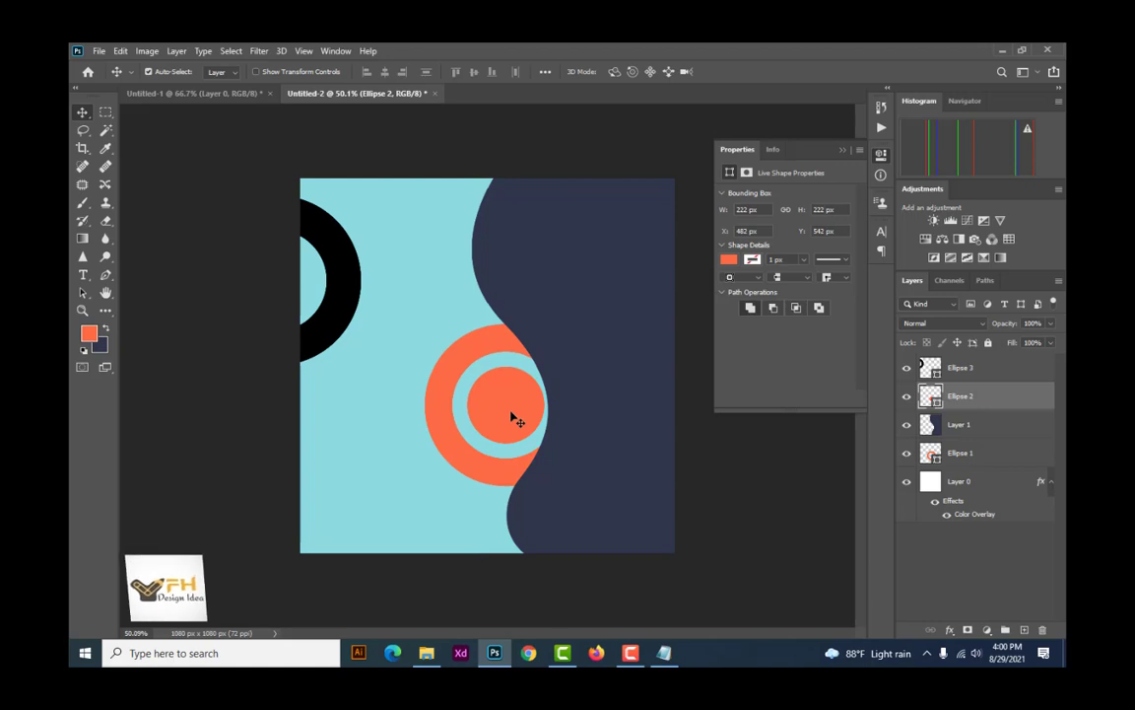
Step: Enlarge the small filled orange circle to about 239 px in diameter
key("ctrl+t")
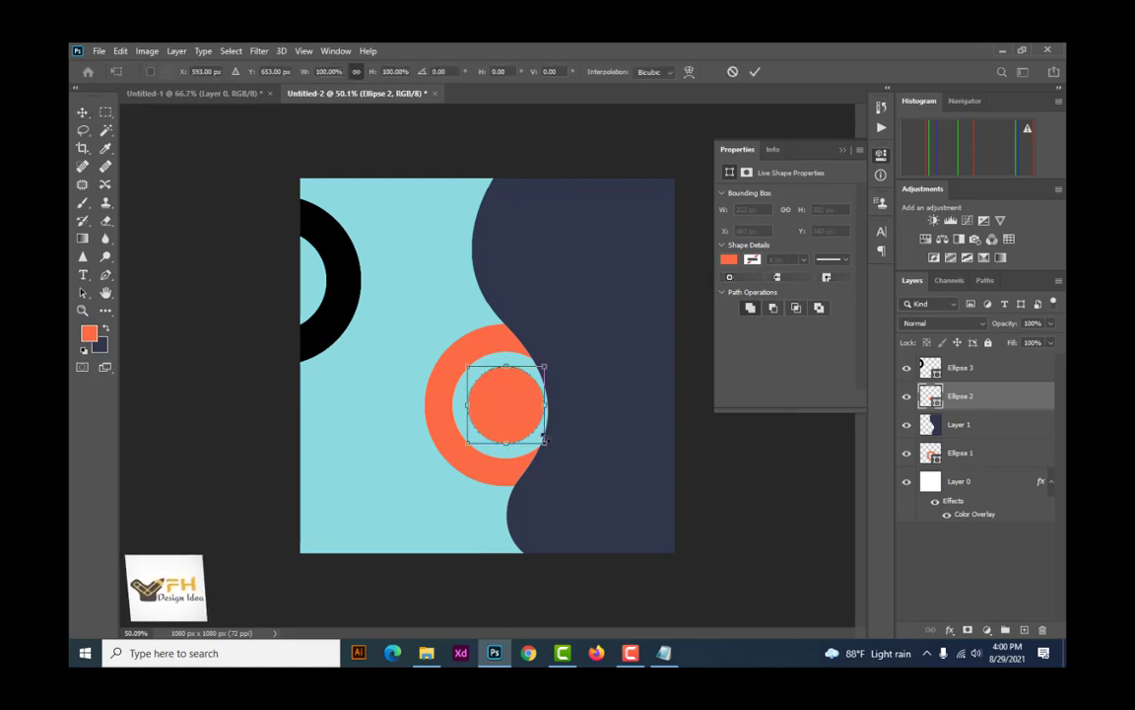
left_click_drag(545, 442, 527, 421)
key("Return")
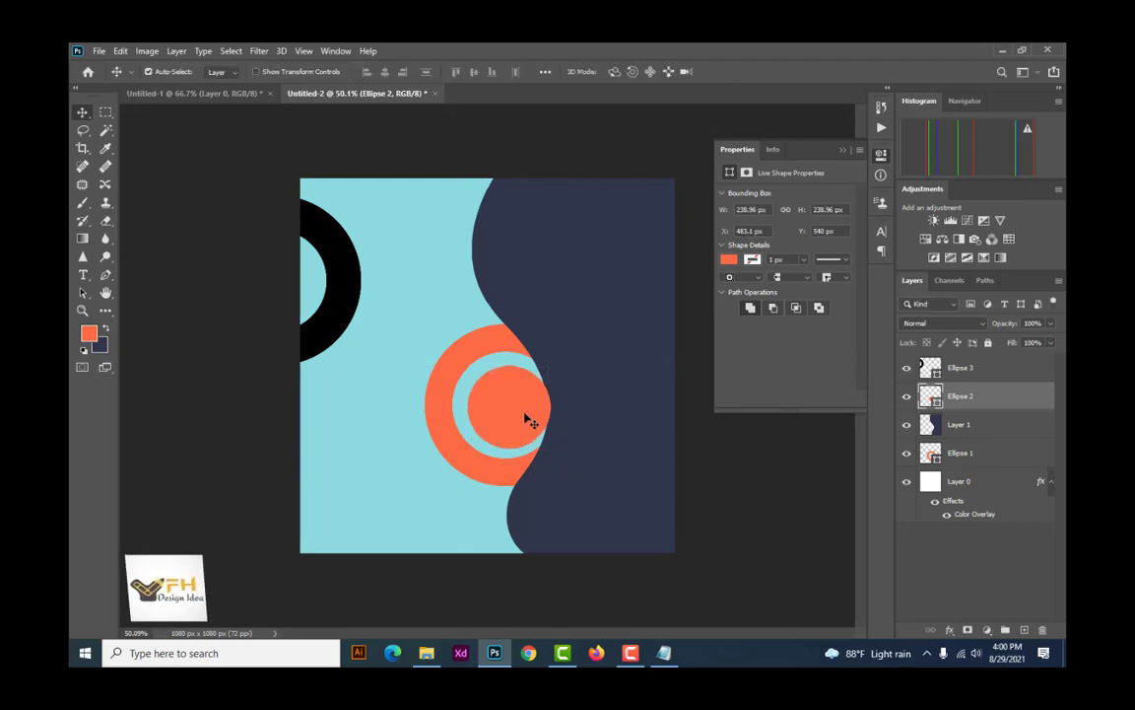
Step: Place the filled circle's layer beneath the navy wave and move the circle and orange ring further under the wave's edge
left_click_drag(1008, 398, 976, 448)
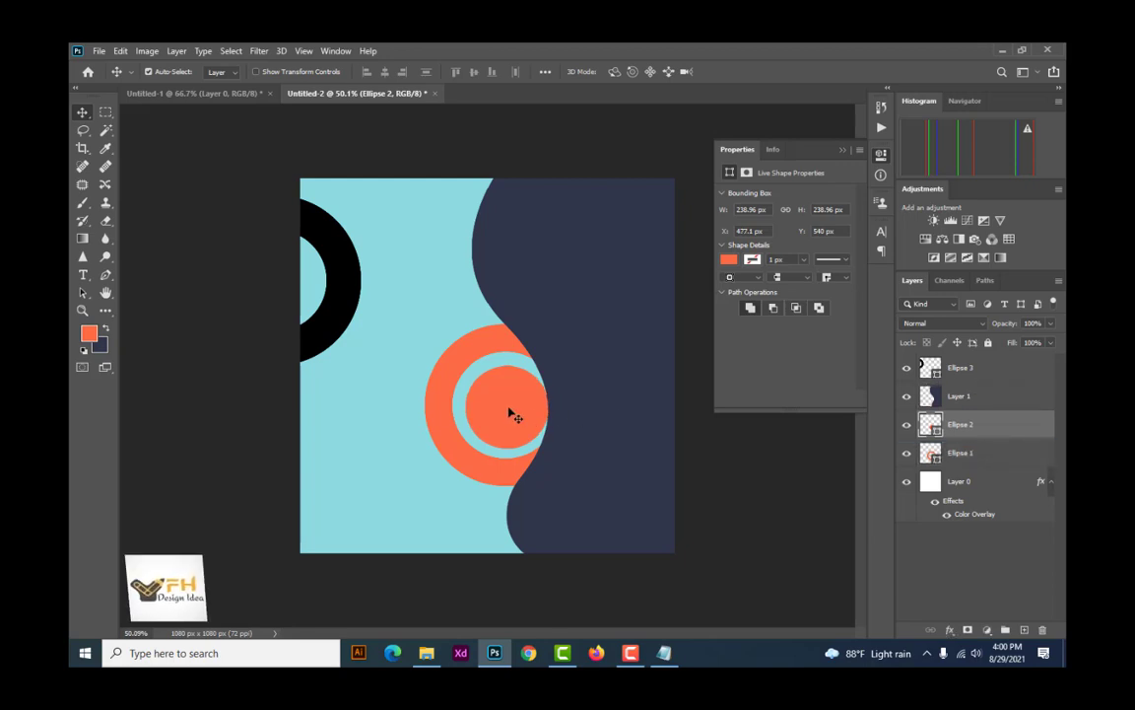
mouse_move(511, 415)
left_mouse_down()
mouse_move(528, 412)
mouse_move(458, 401)
mouse_move(481, 394)
mouse_move(471, 403)
mouse_move(509, 413)
left_mouse_up()
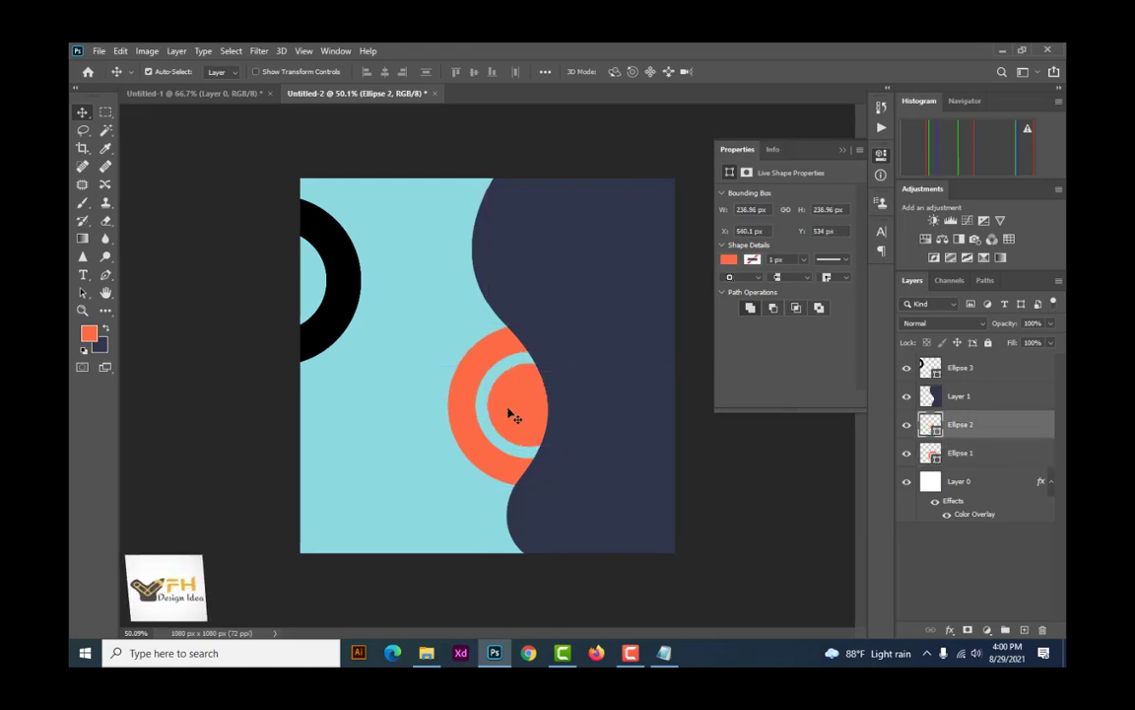
left_click(491, 363, "shift")
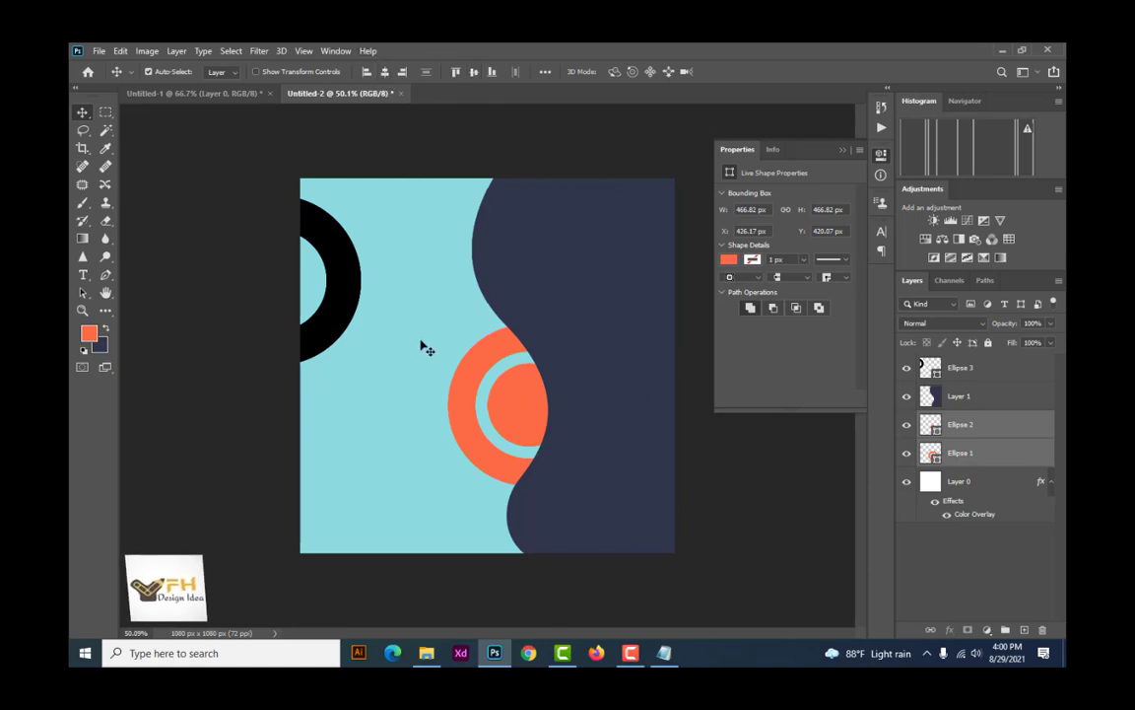
Step: Enlarge the black ring to about 616 px in diameter and set its stroke to 150 px
left_click(359, 313)
key("ctrl+t")
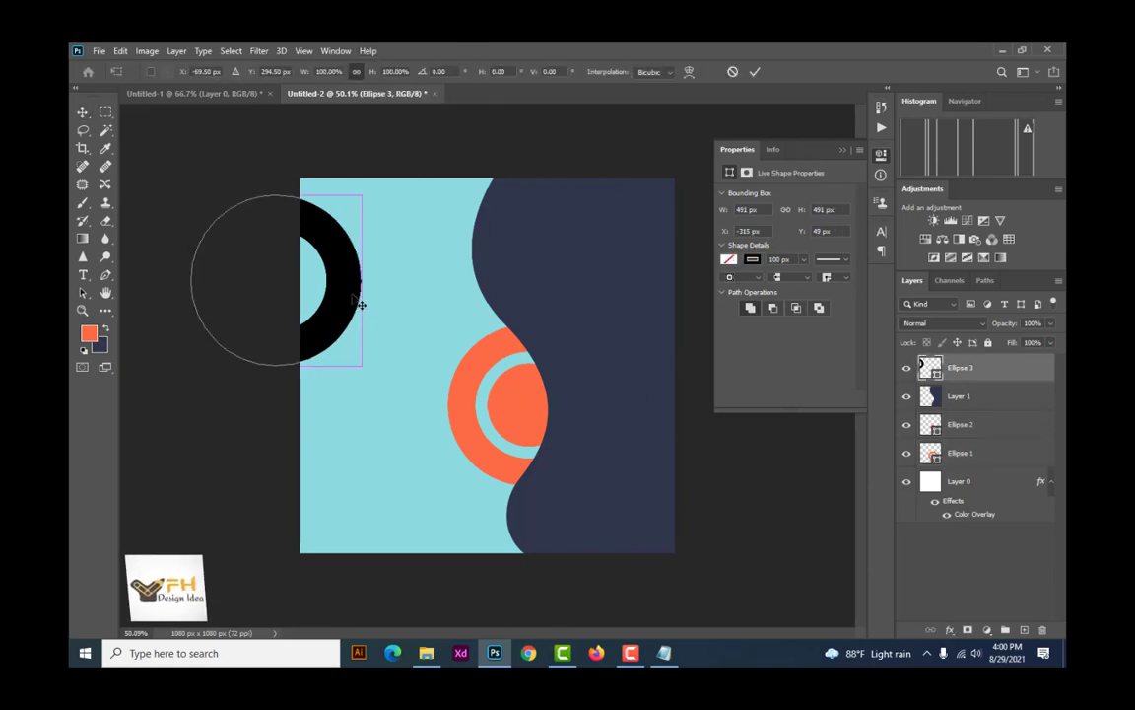
left_click_drag(363, 364, 403, 410)
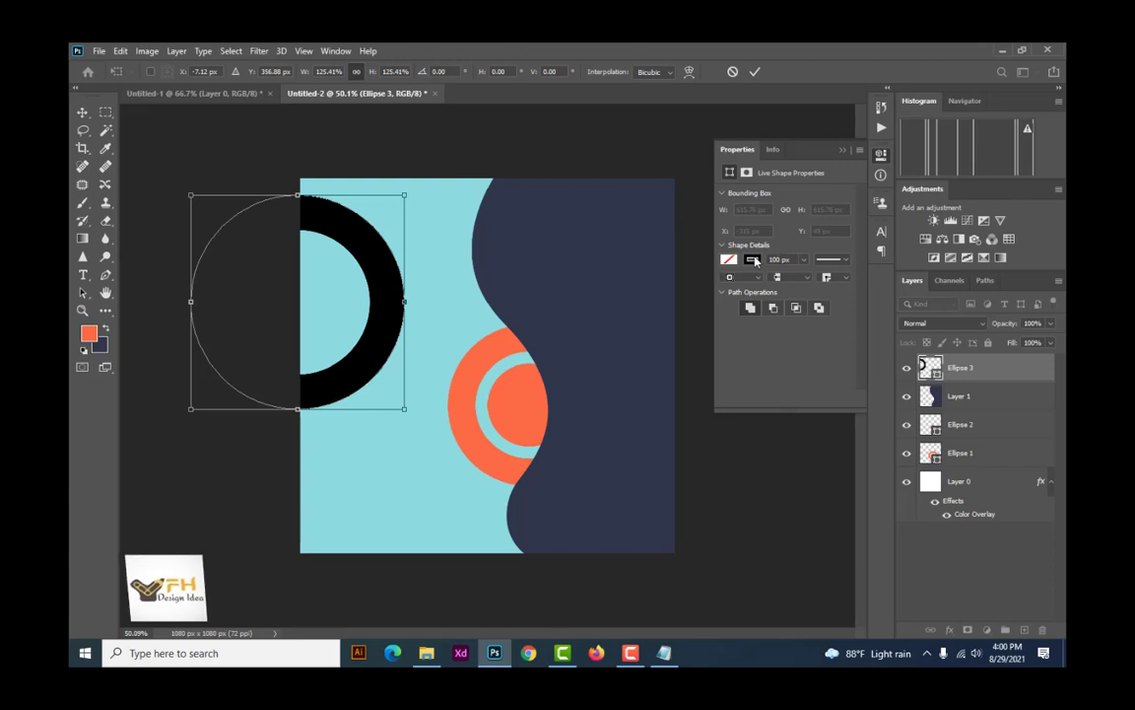
key("Return")
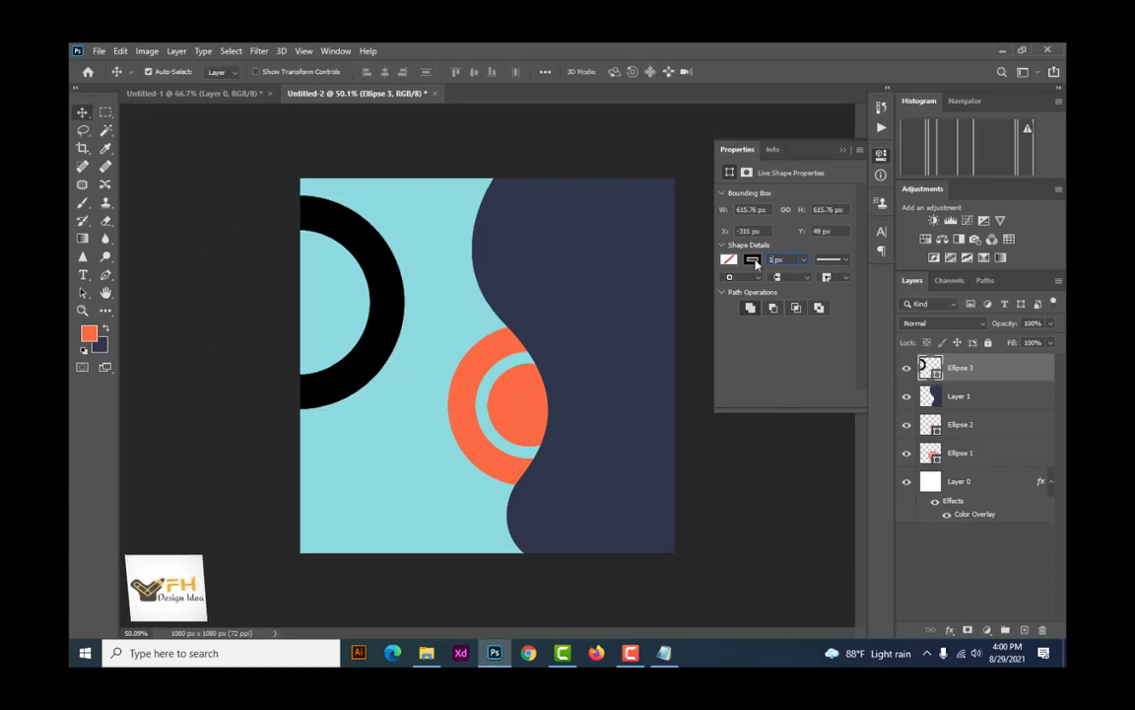
key("Return")
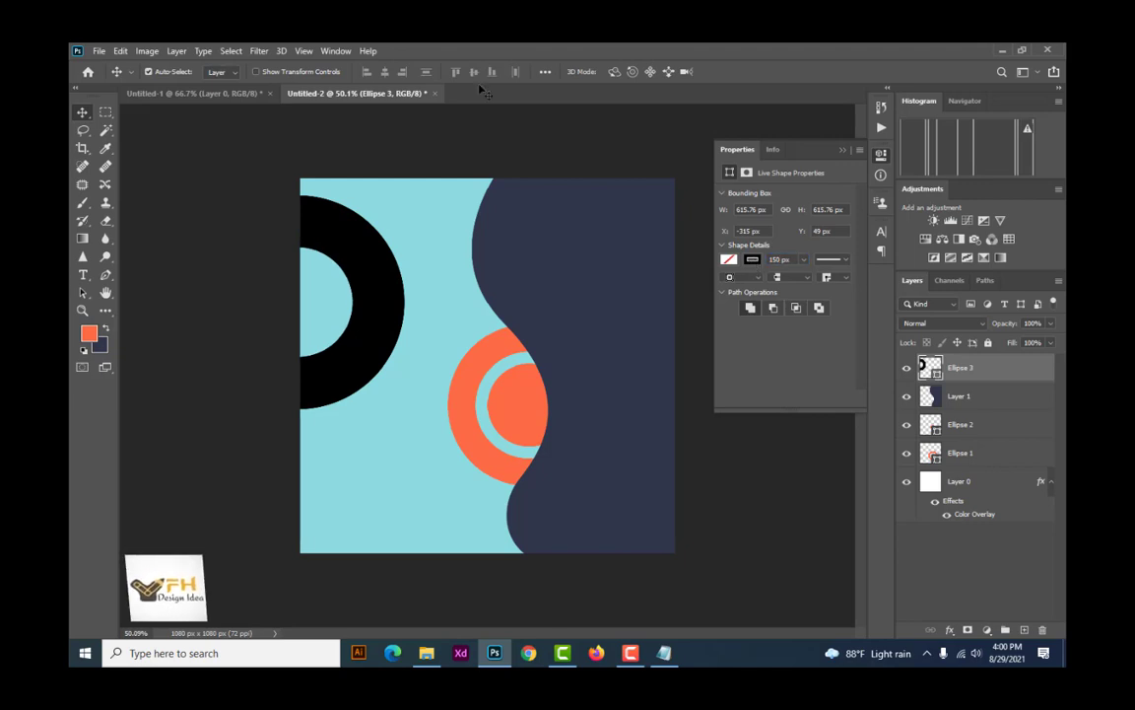
Step: Enlarge the black ring to about 697 px in diameter and move it further off the canvas's left edge
key("ctrl+t")
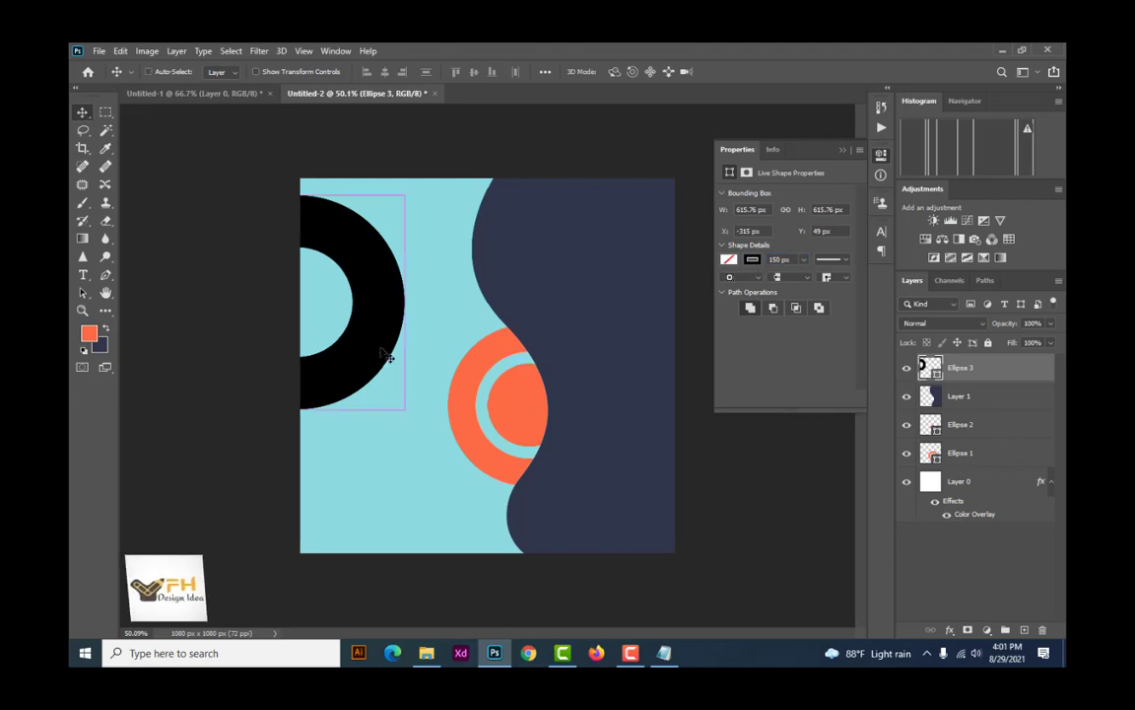
left_click_drag(403, 406, 427, 433)
left_click_drag(391, 360, 366, 360)
key("Return")
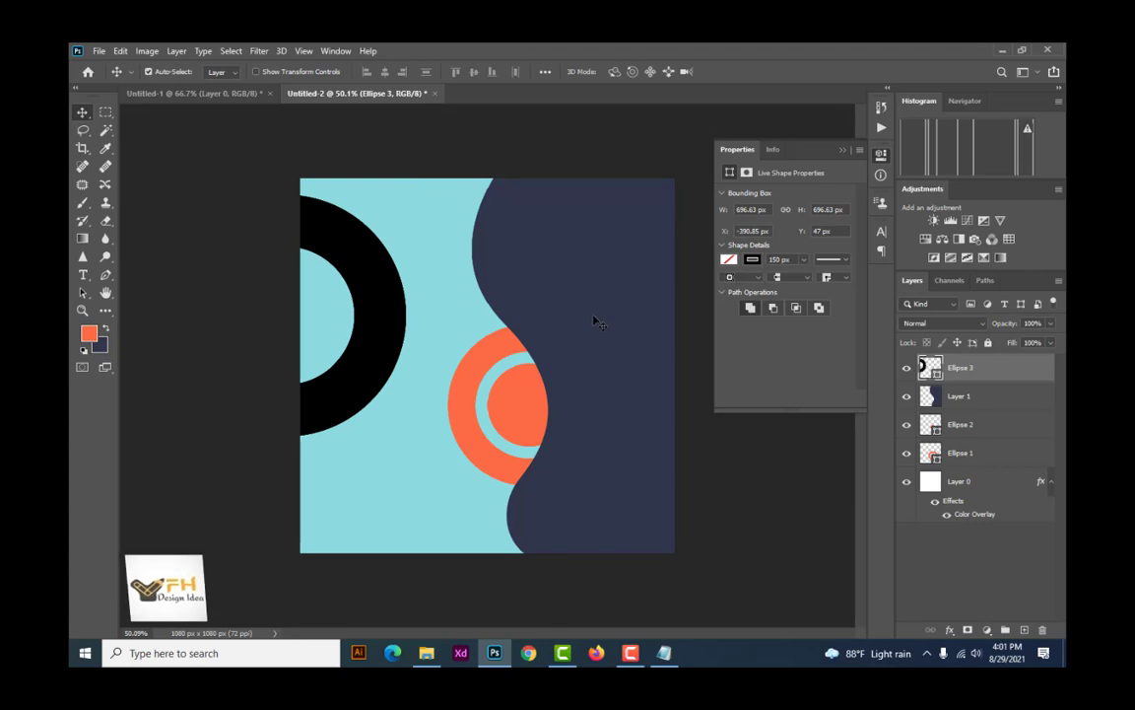
Step: Nudge the filled orange circle inside its ring and set the orange ring's stroke to 100 px
left_click(568, 395)
left_click_drag(540, 401, 540, 402)
left_click(502, 347)
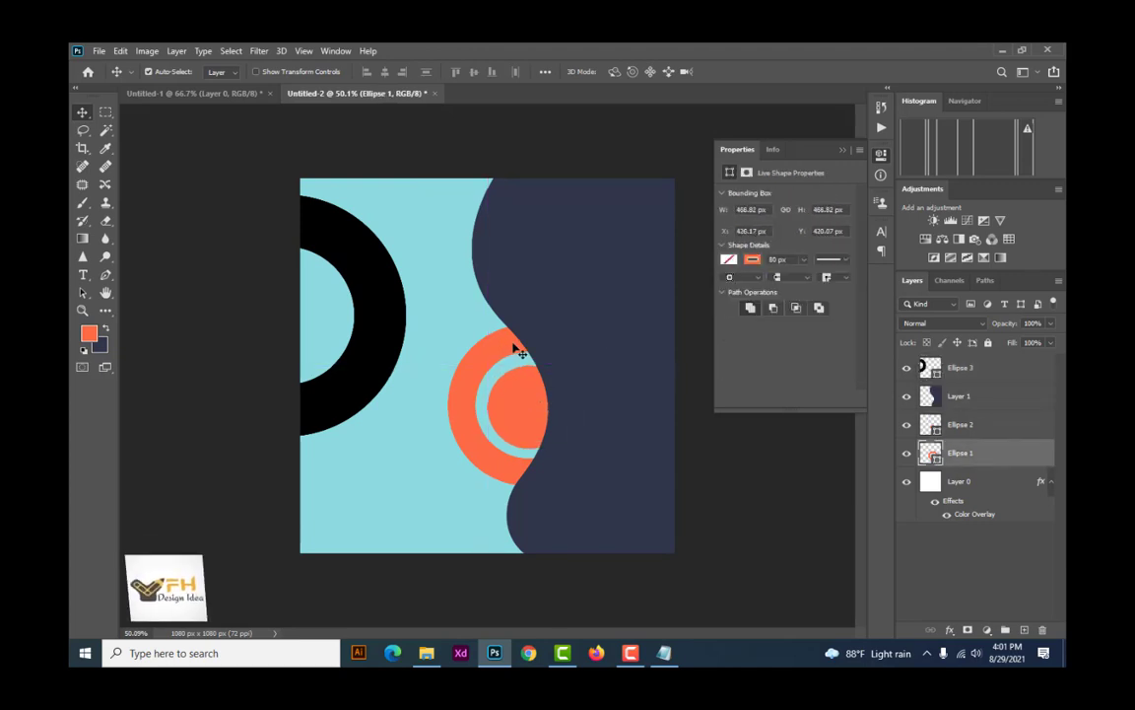
scroll(504, 352, "down", 2)
scroll(502, 361, "up", 2)
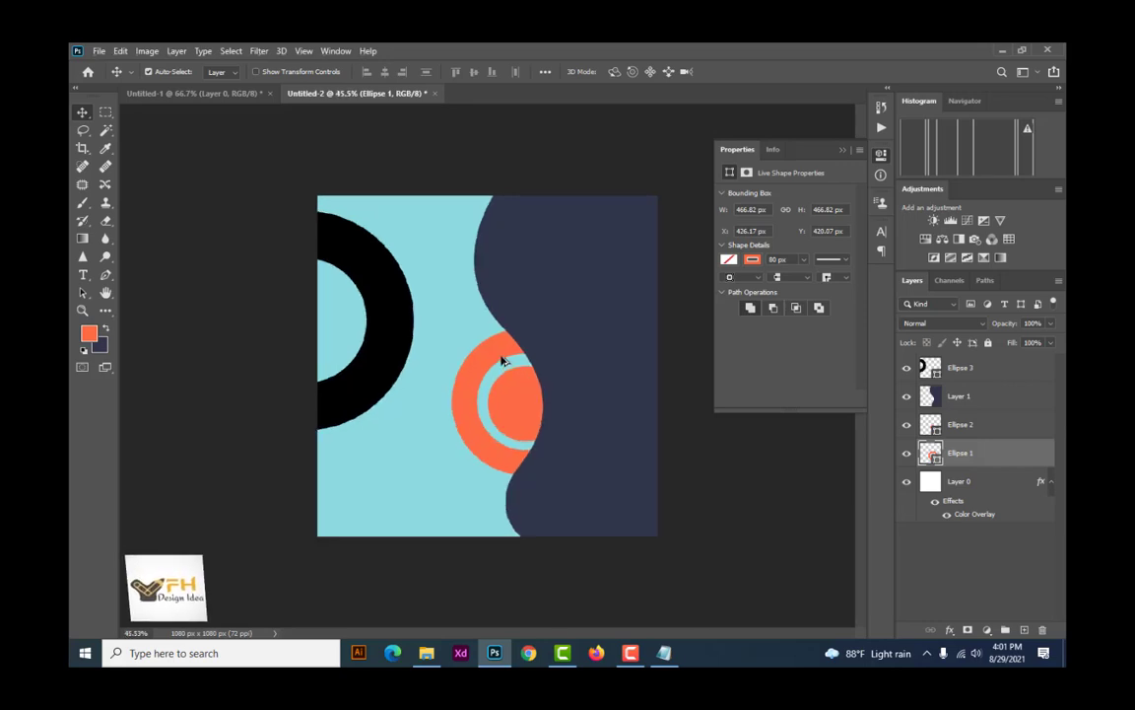
scroll(502, 357, "up", 1)
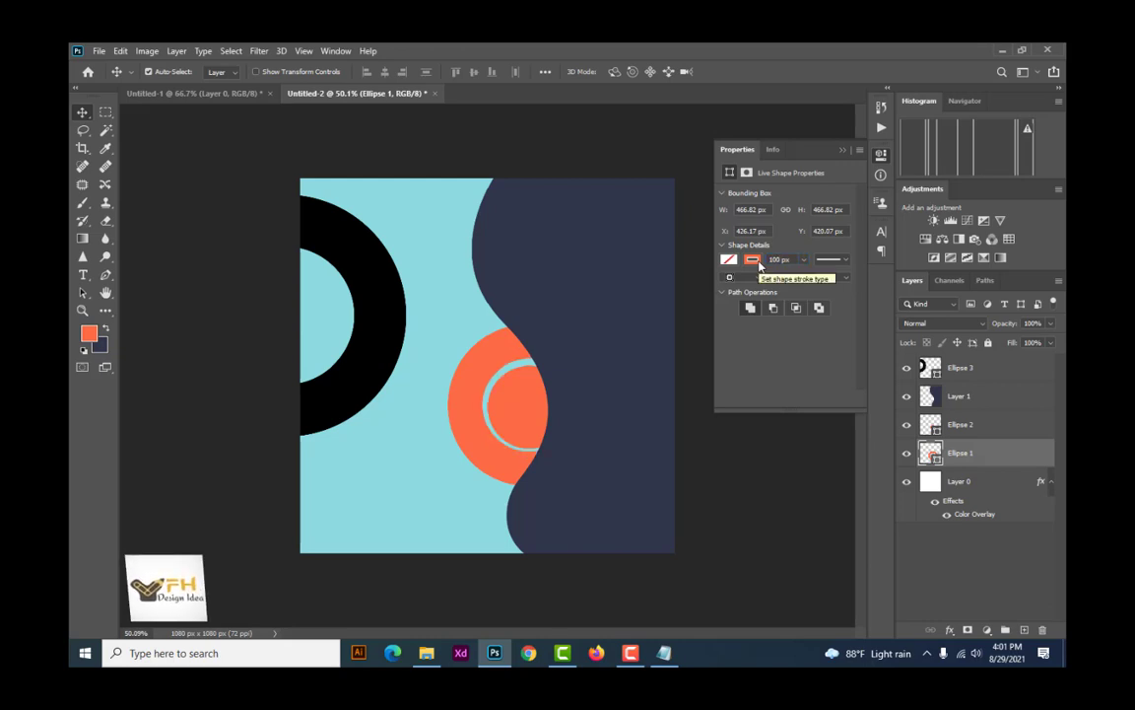
Step: Move the orange ring partly behind the black ring and enlarge it to about 520 px in diameter
left_click_drag(527, 405, 541, 411)
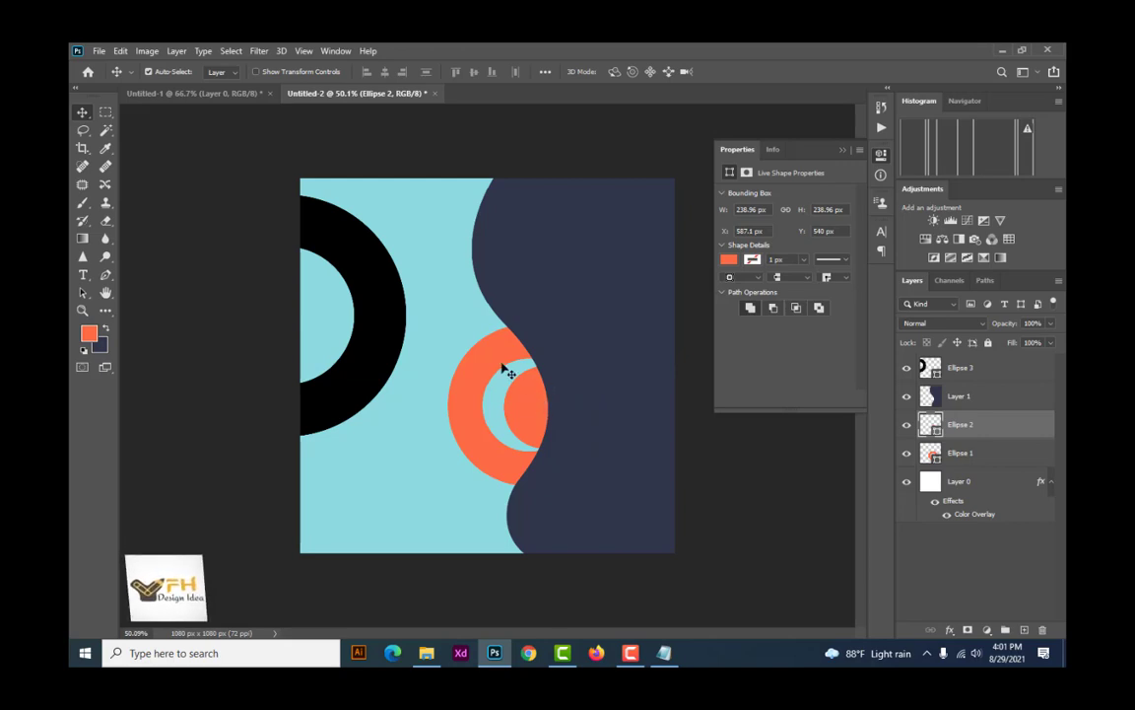
left_click_drag(501, 362, 395, 343)
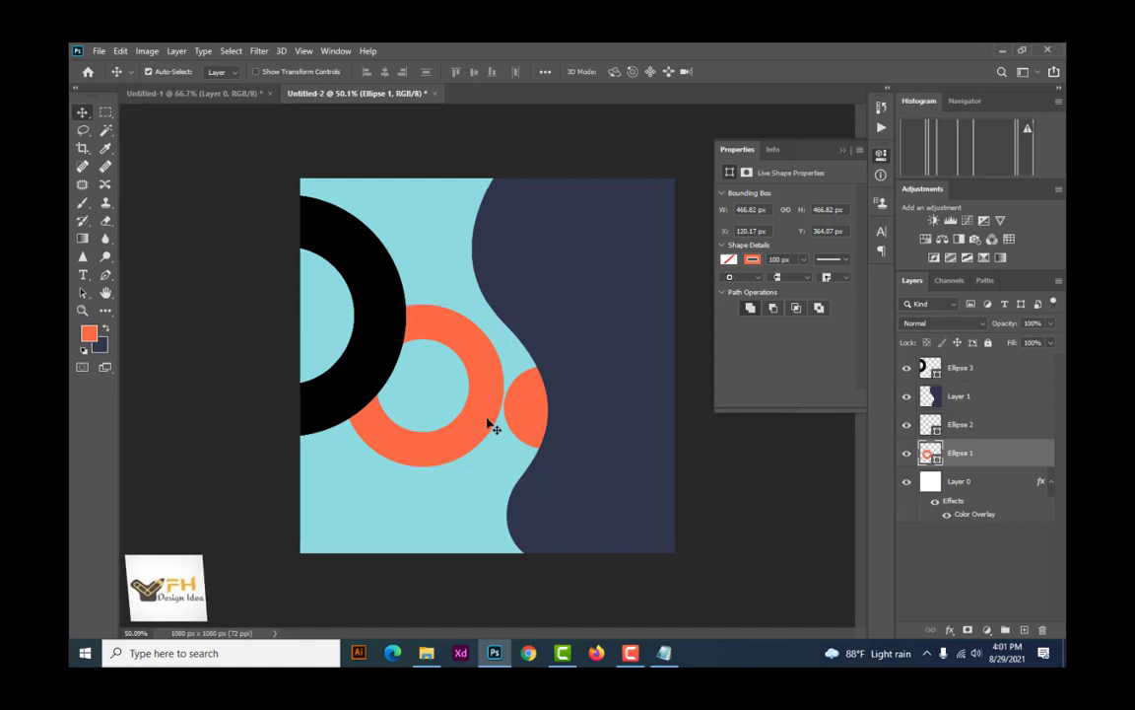
key("ctrl+t")
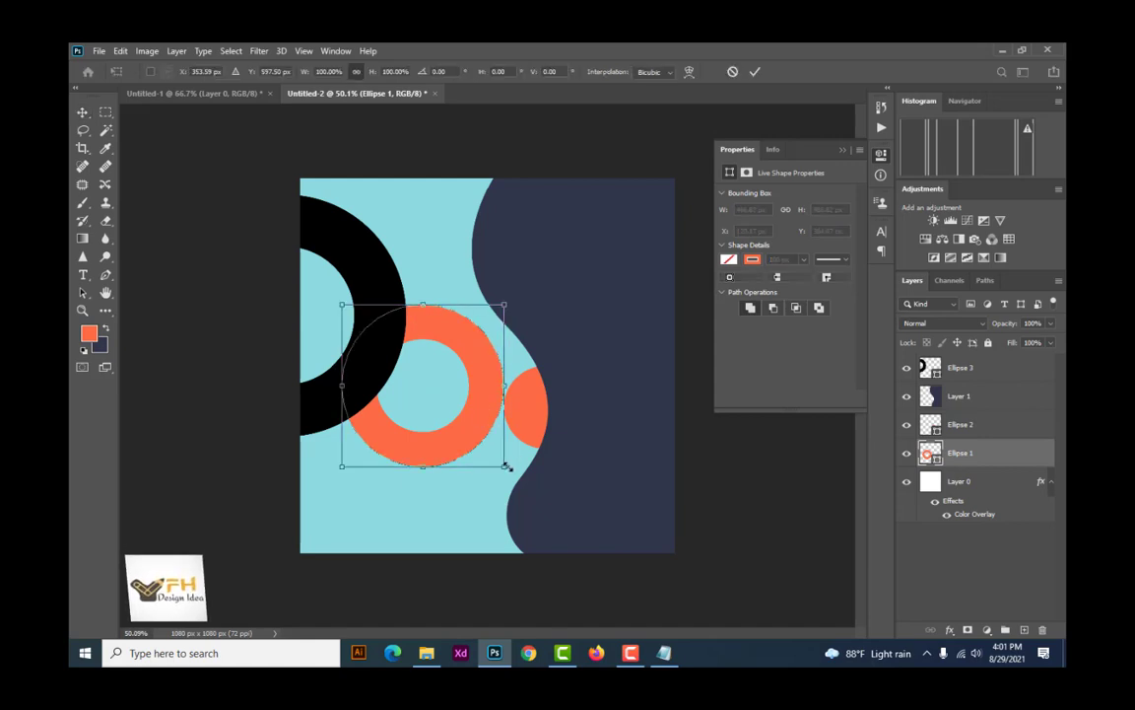
left_click_drag(505, 467, 528, 485)
key("Return")
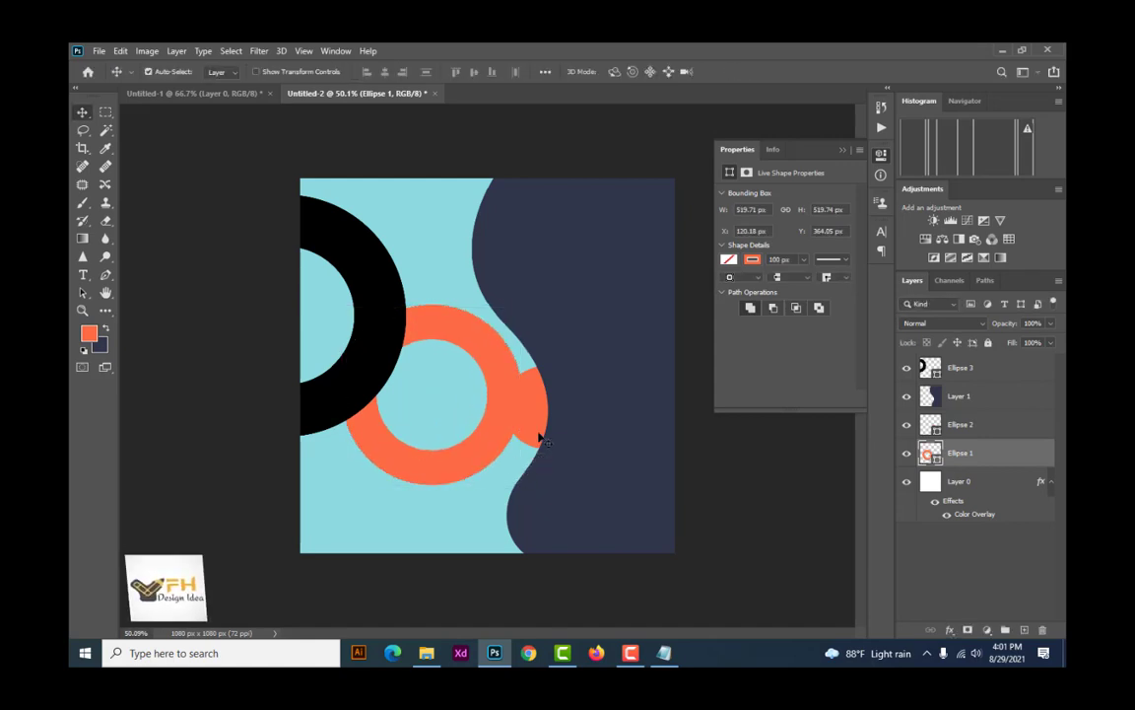
Step: Move the filled orange circle into the orange ring and align their centres
left_click_drag(540, 439, 425, 415)
left_click(444, 334, "shift")
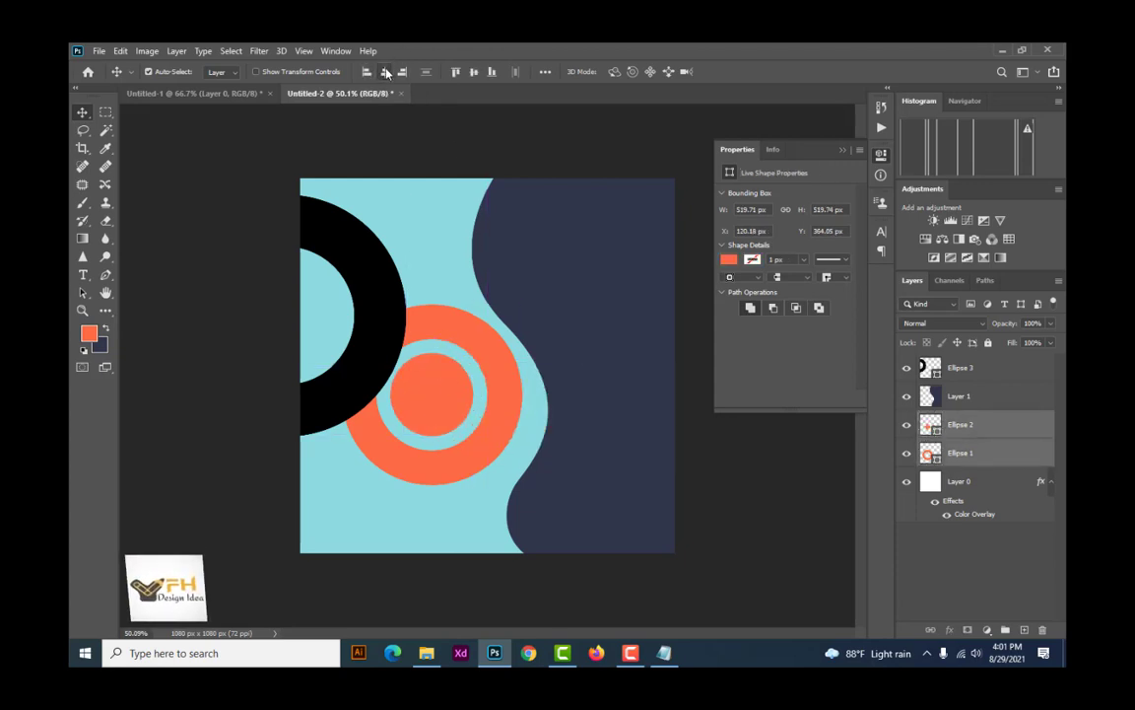
left_click(467, 335)
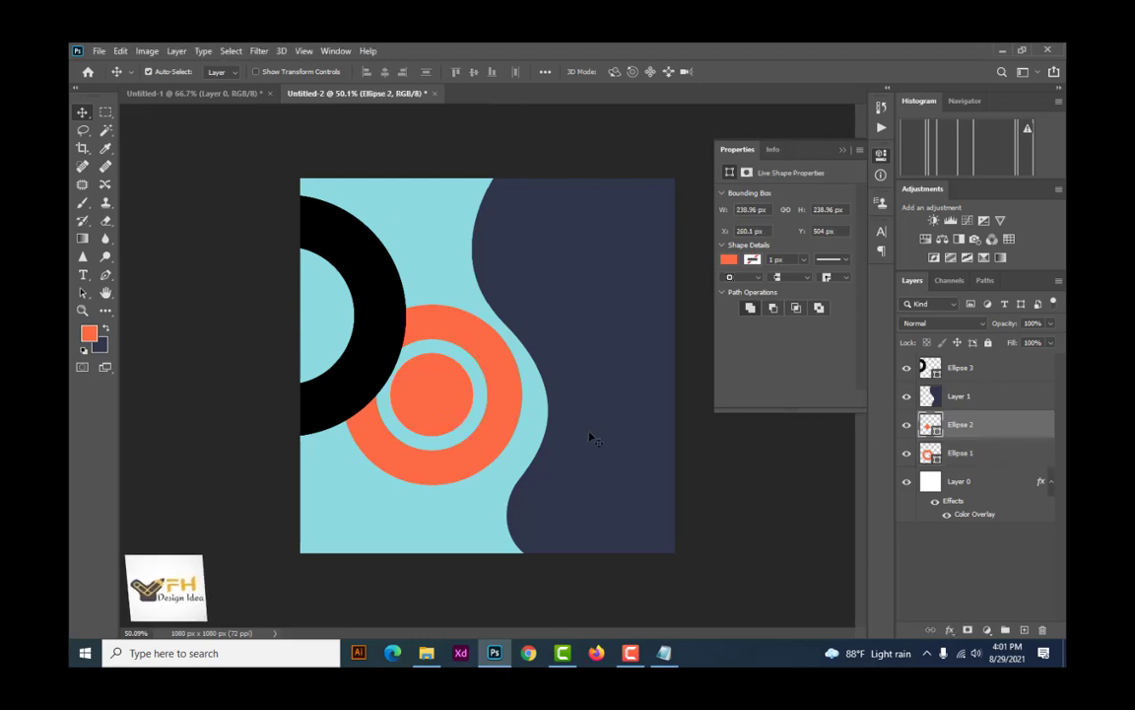
Step: Move the orange ring and its filled circle together about 289 px right and 31 px down, partly behind the navy wave
left_click(976, 452, "shift")
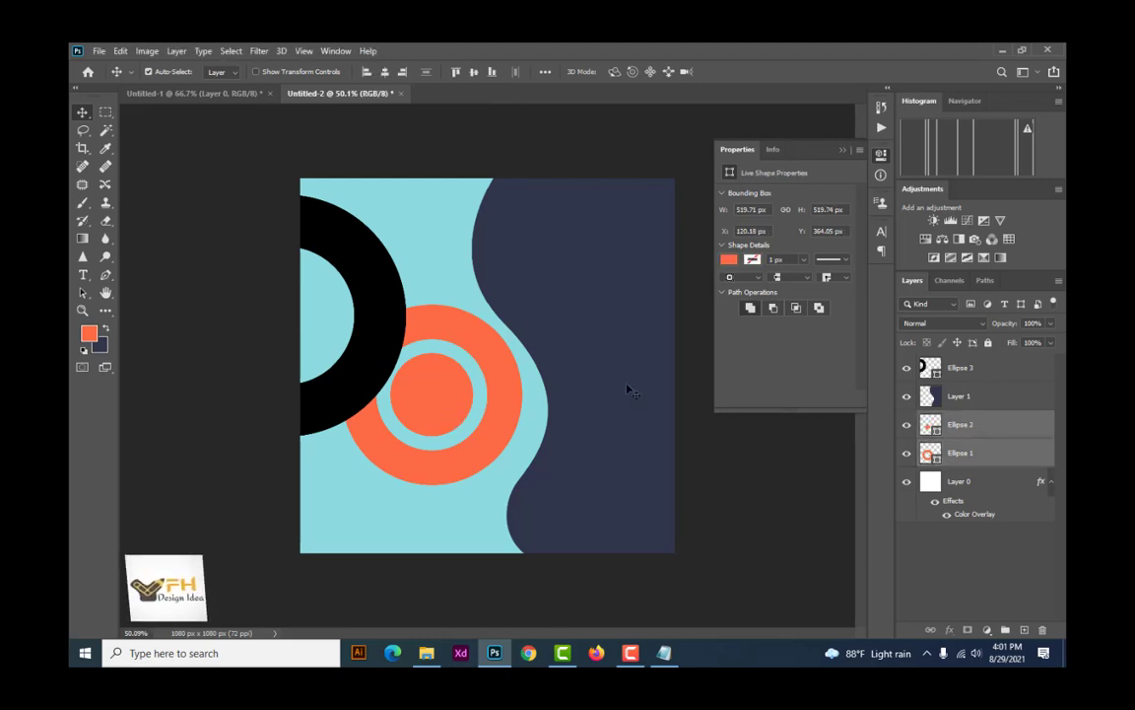
left_click_drag(494, 398, 591, 411)
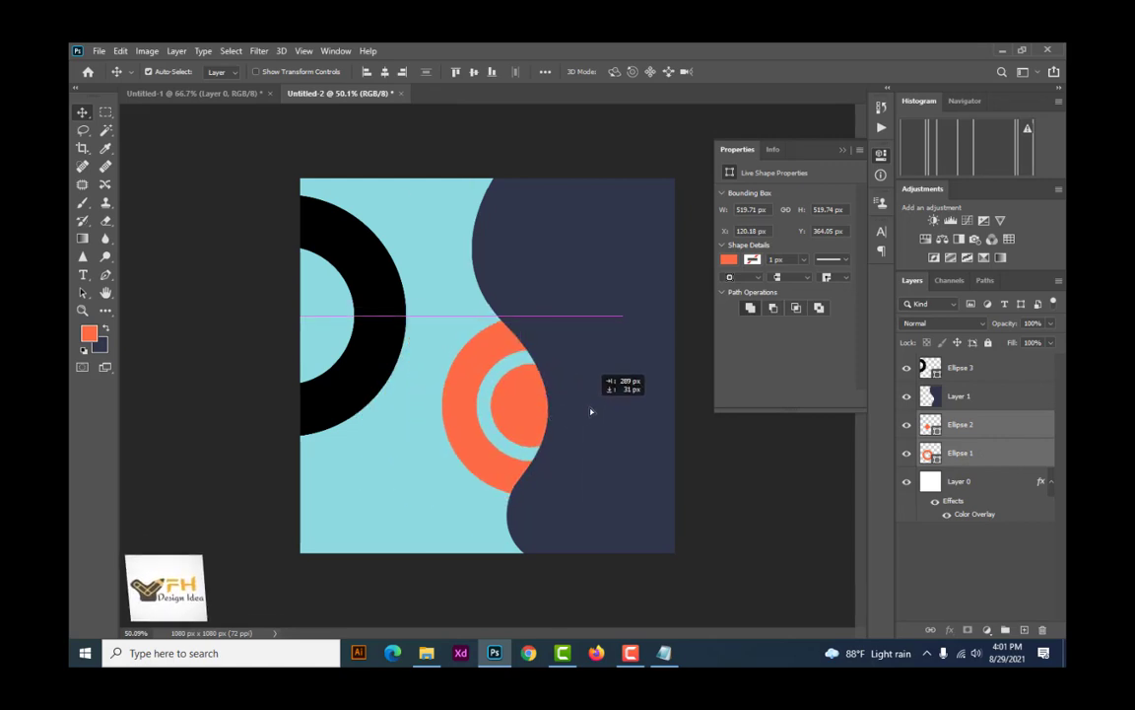
left_click_drag(592, 411, 594, 410)
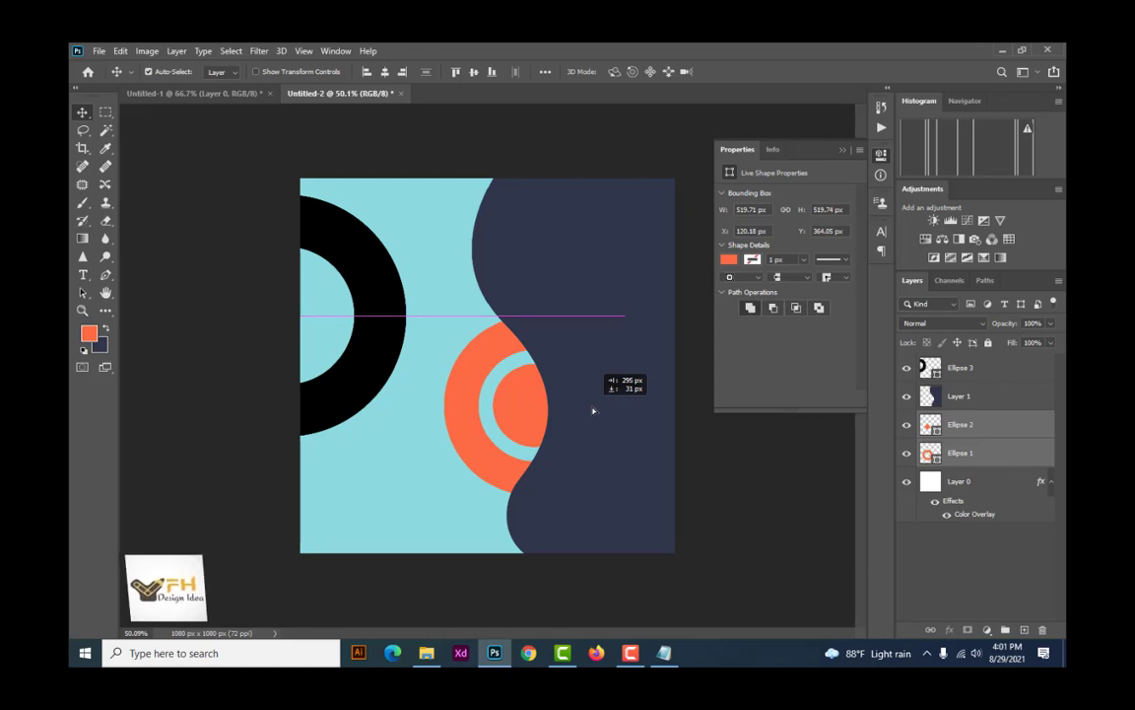
left_click_drag(593, 410, 585, 408)
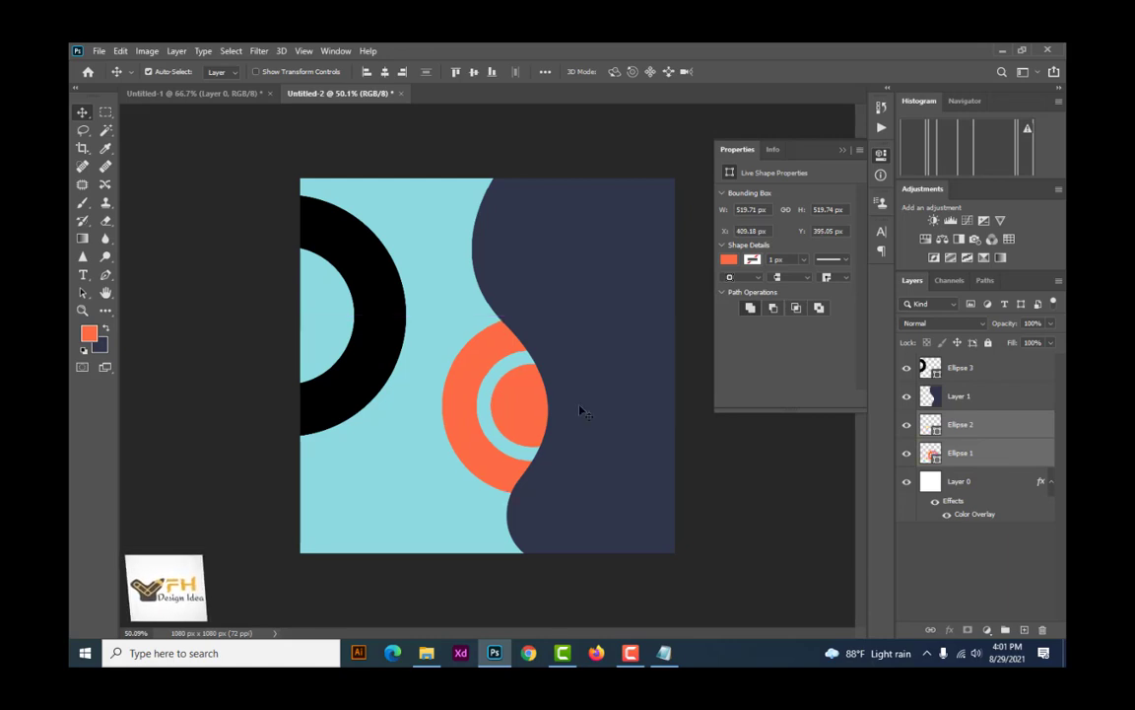
Step: Convert the navy wave layer to a smart object and open its contents for editing
left_click(594, 330)
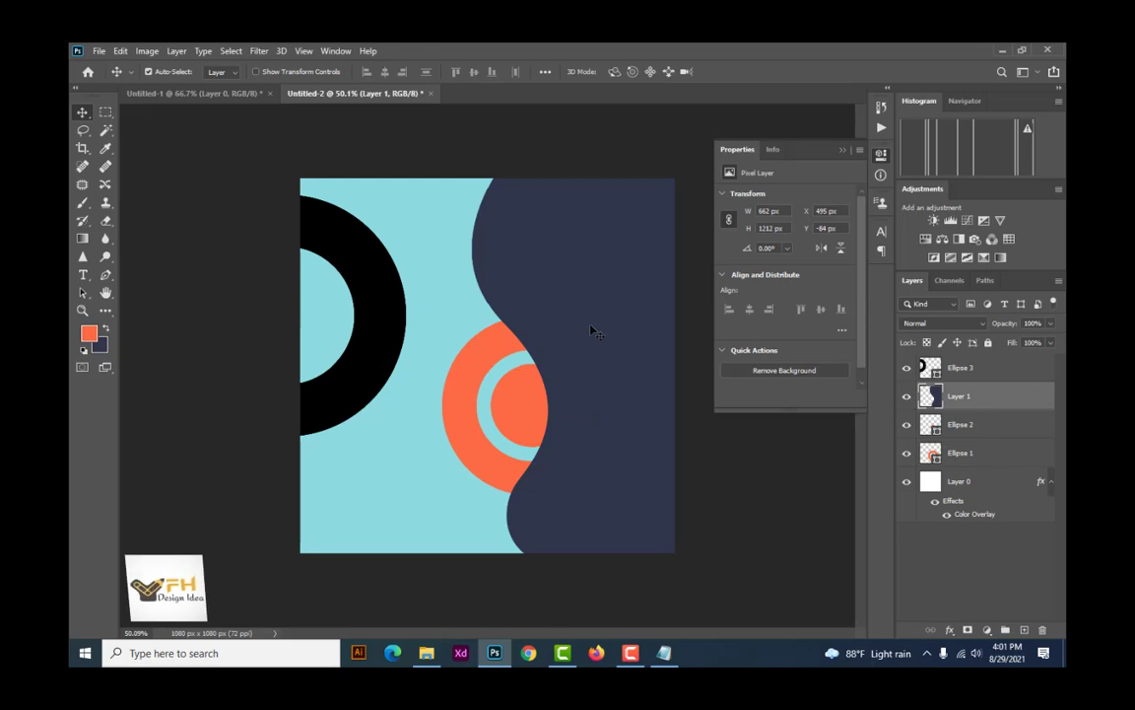
right_click(955, 404)
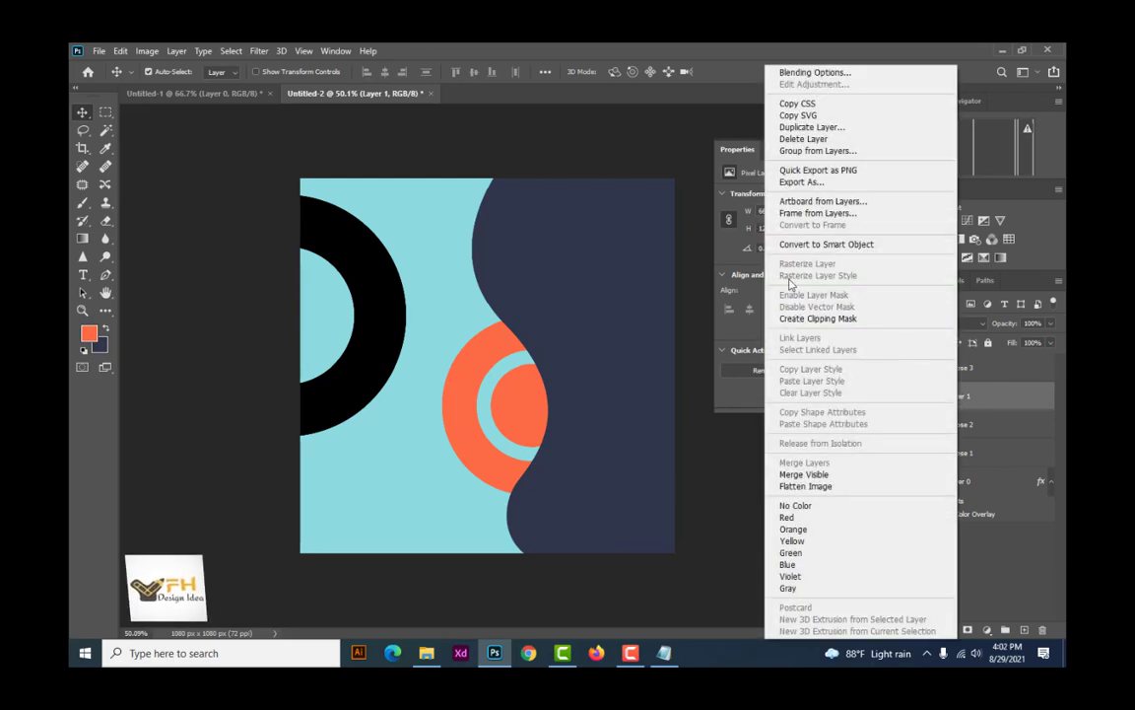
left_click(857, 245)
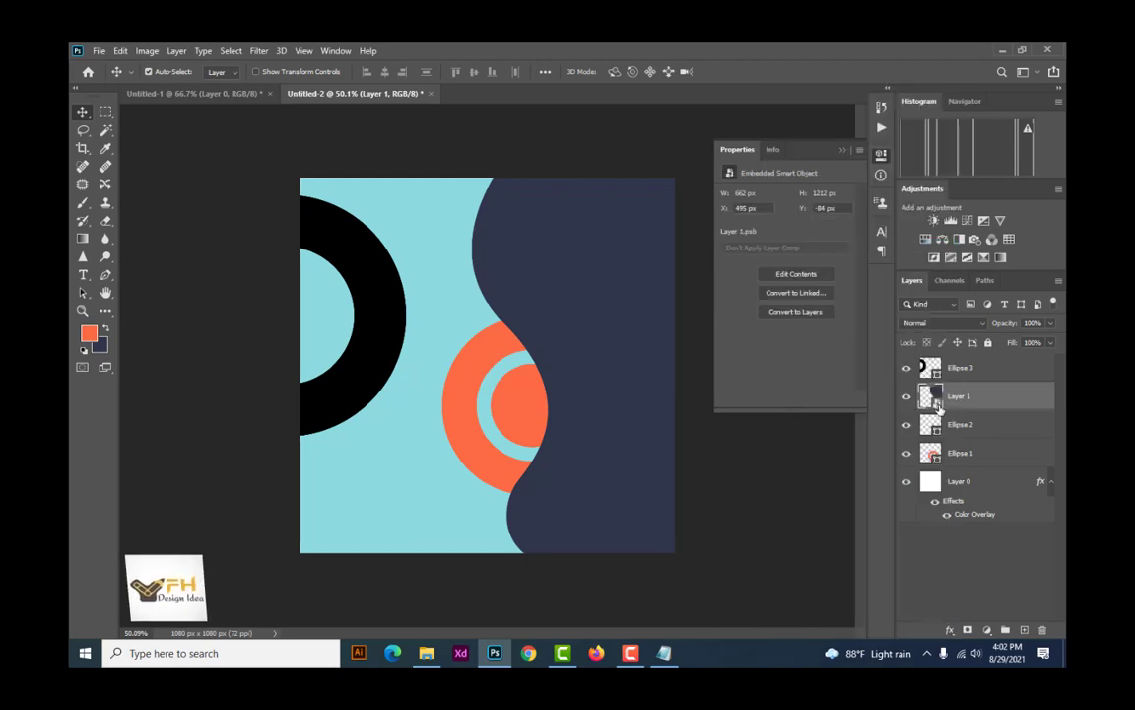
double_click(935, 398)
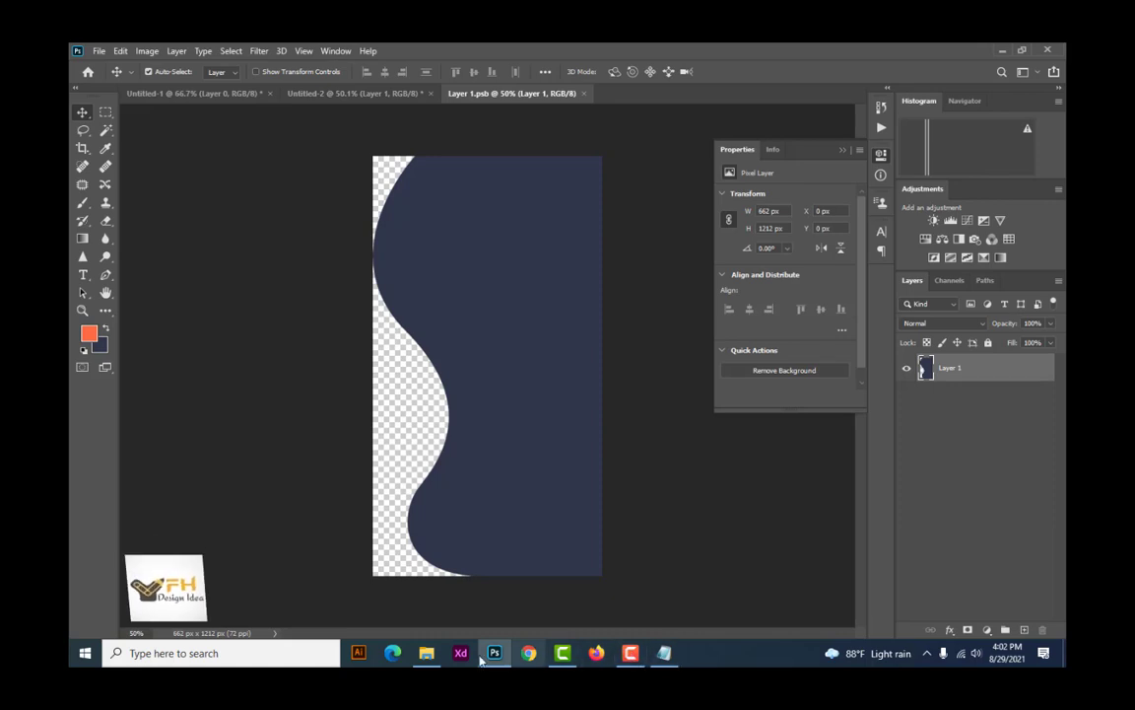
Step: Place the watermelon photo from the New folder window into the smart object and scale it to about 161.6% to cover the canvas
left_click(428, 655)
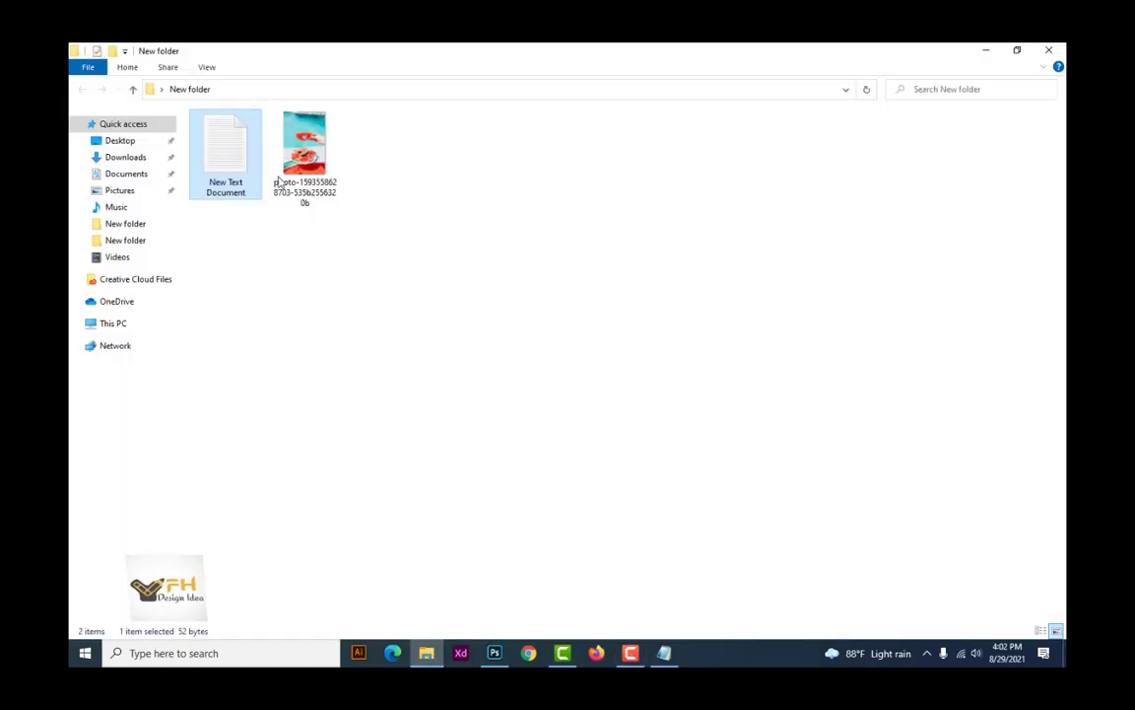
left_click_drag(280, 177, 503, 433)
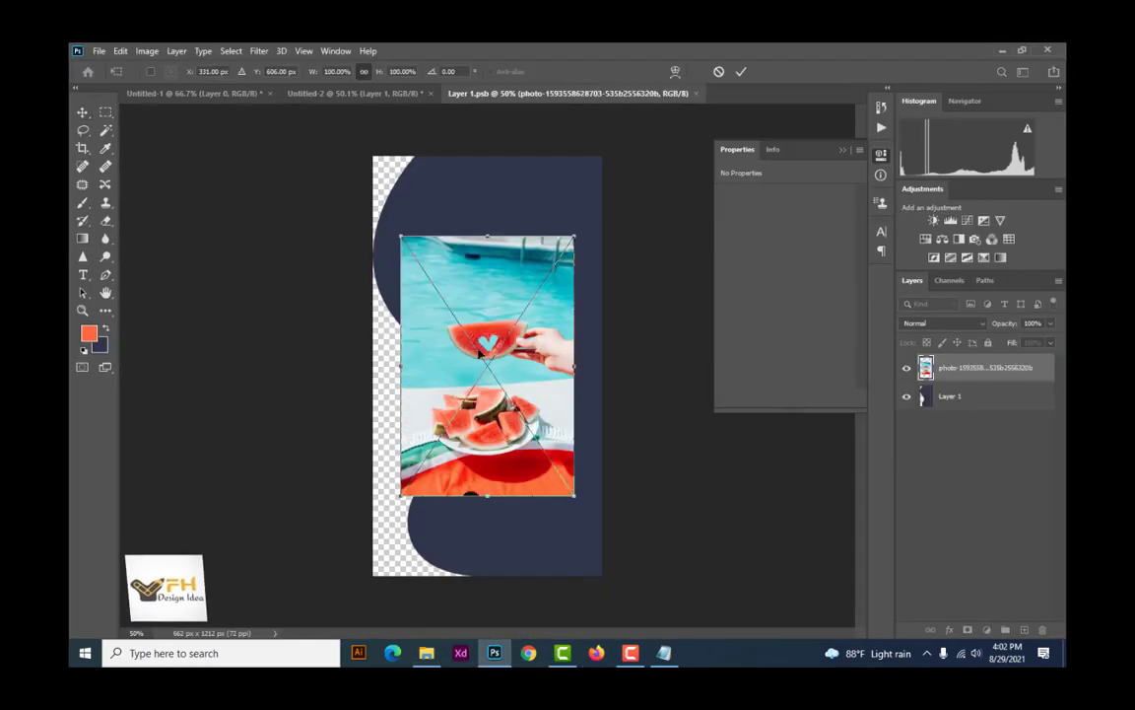
left_click_drag(487, 237, 487, 156)
mouse_move(490, 503)
left_mouse_down()
mouse_move(493, 582)
mouse_move(499, 492)
left_mouse_up()
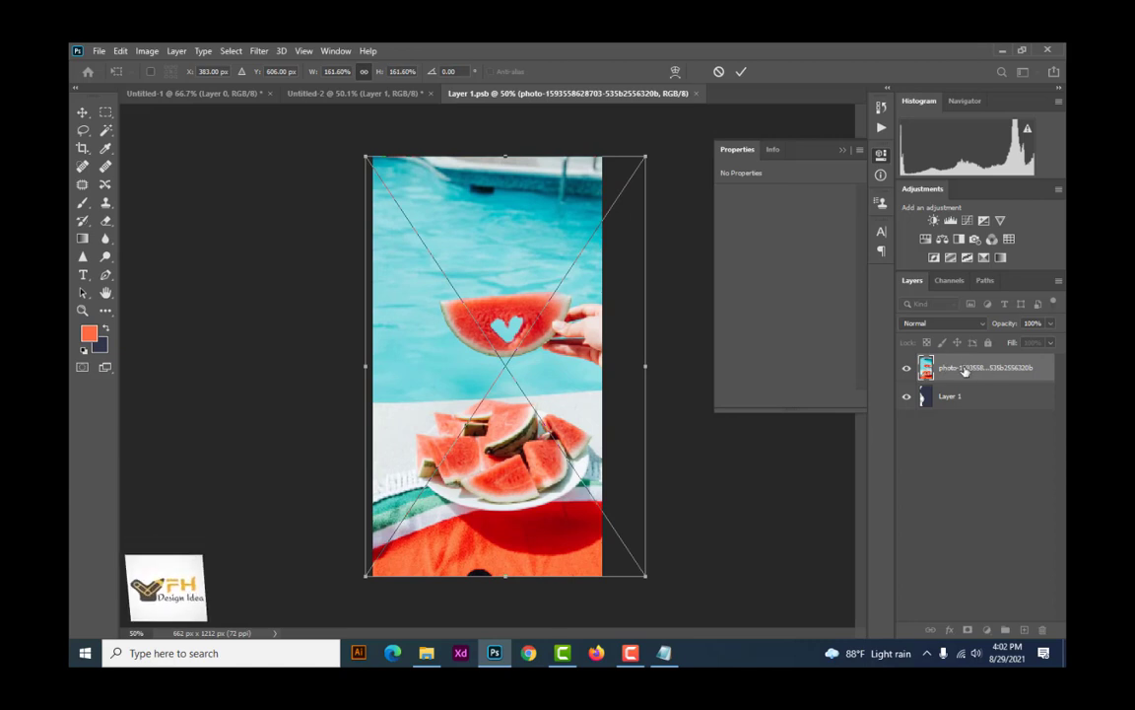
key("Return")
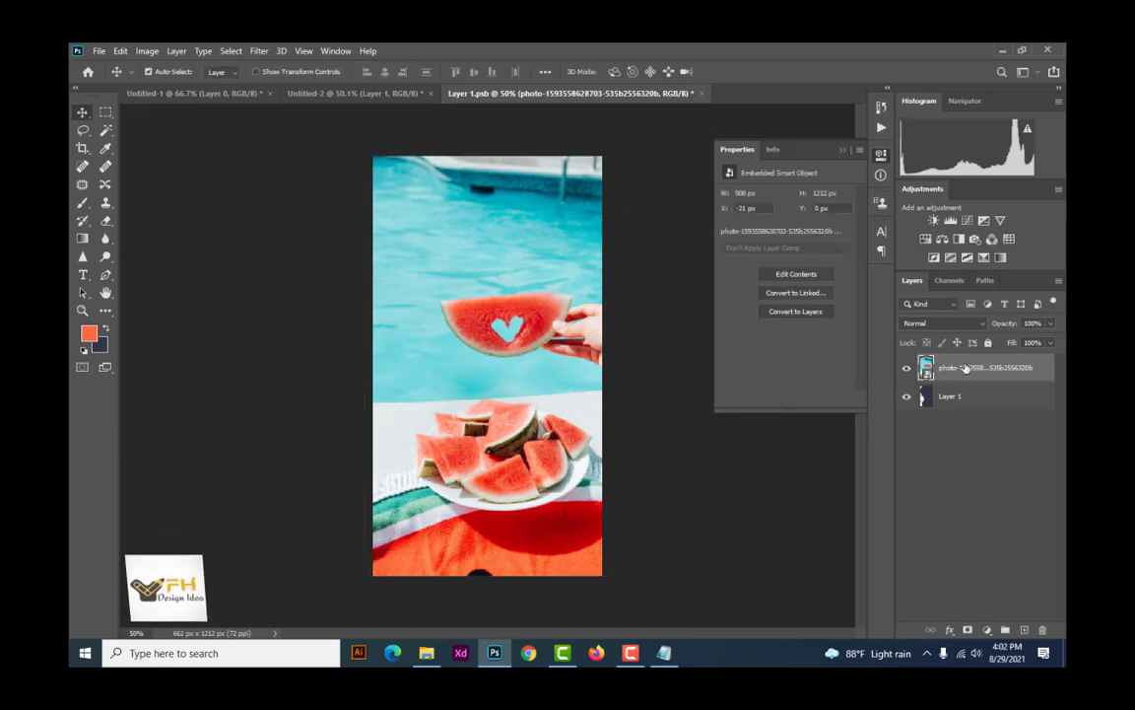
Step: Clip the watermelon photo to the wave shape, save the smart object and return to the Untitled-2 design
right_click(966, 368)
left_click(829, 350)
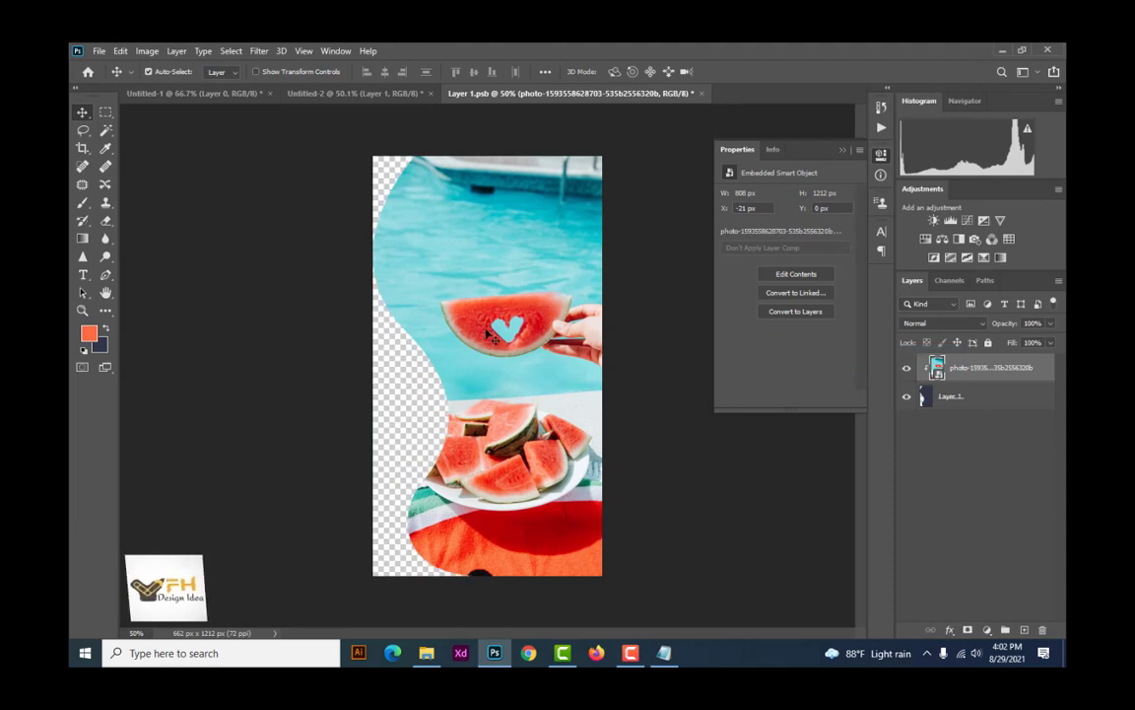
left_click(98, 50)
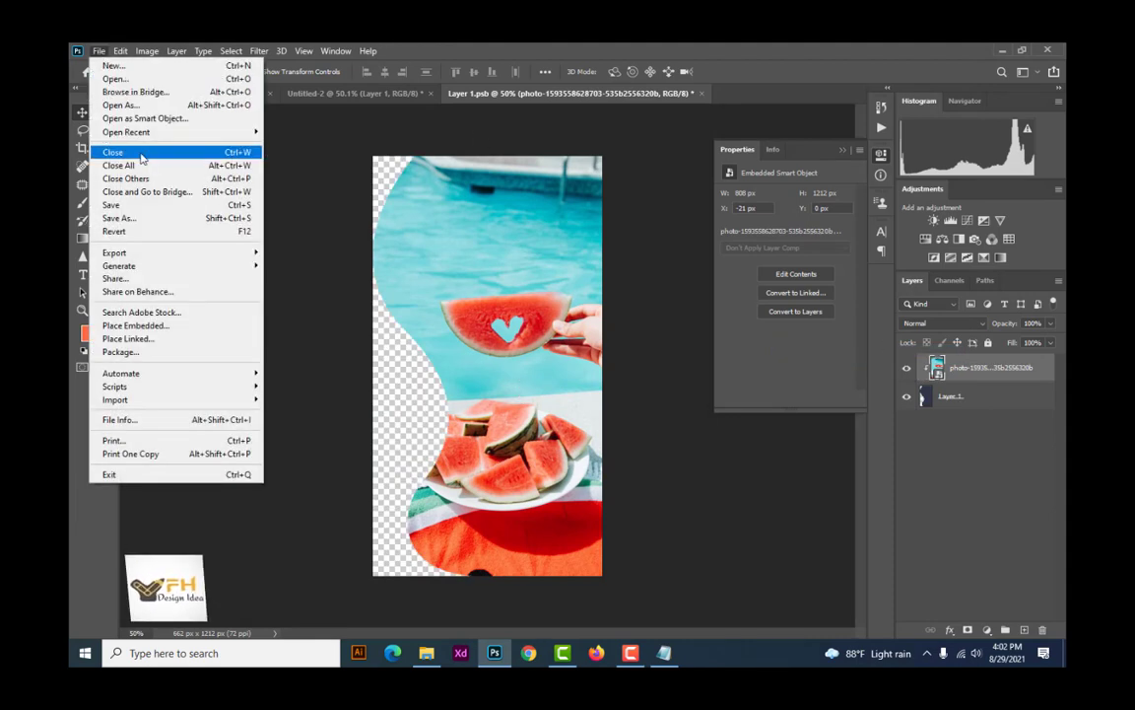
left_click(142, 205)
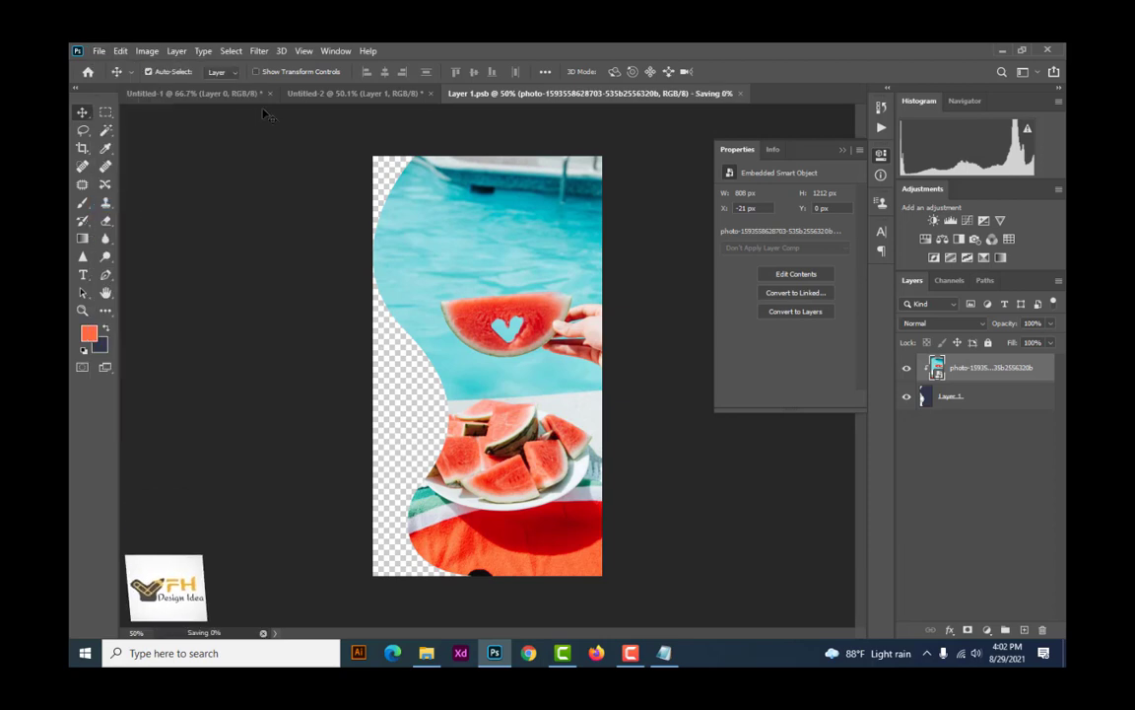
left_click(338, 94)
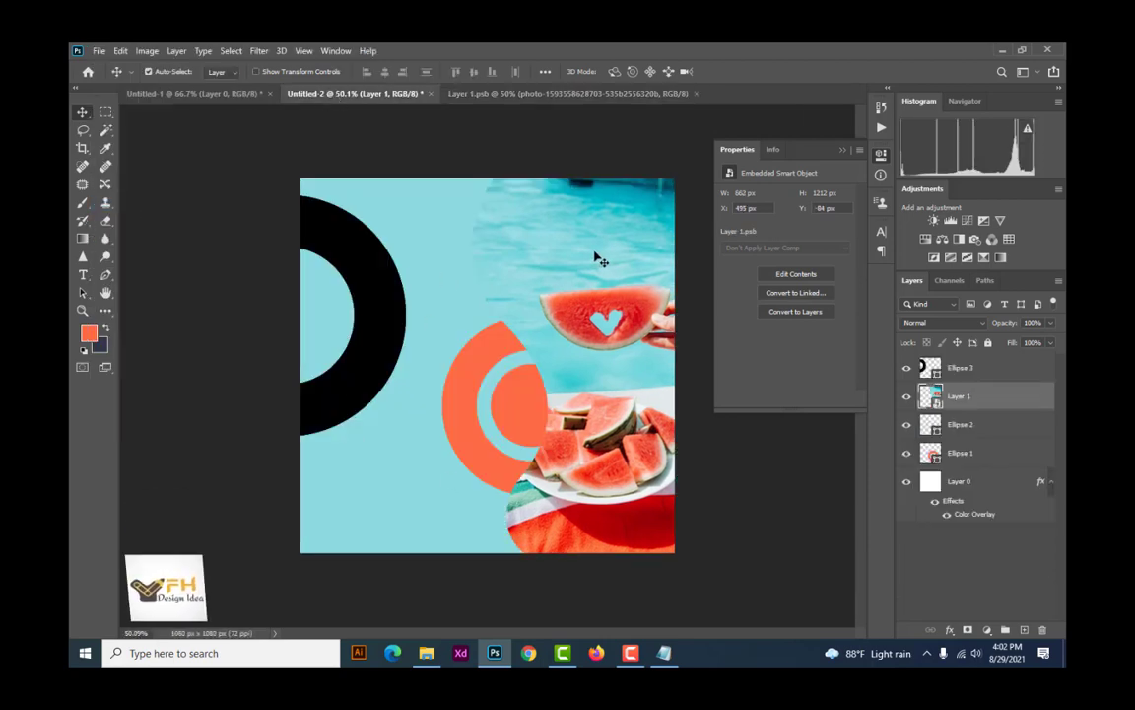
Step: Add a drop shadow to the photo wave layer with 57% opacity, 22 px distance, 29% spread and 35 px size
right_click(963, 405)
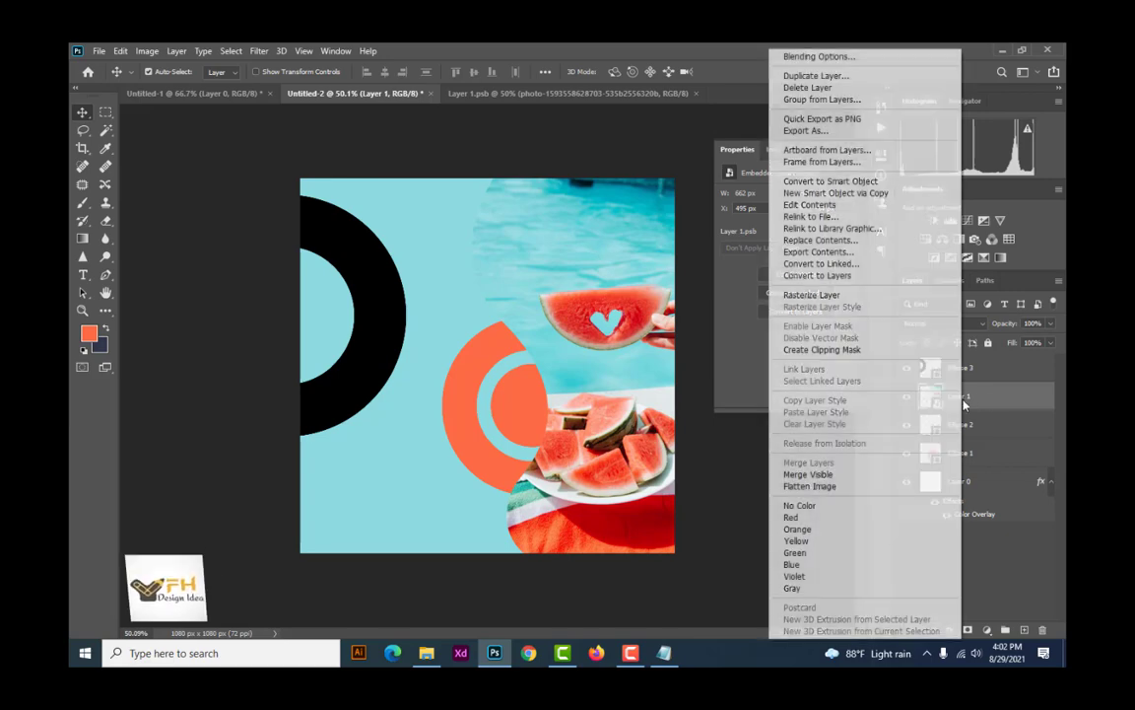
left_click(824, 56)
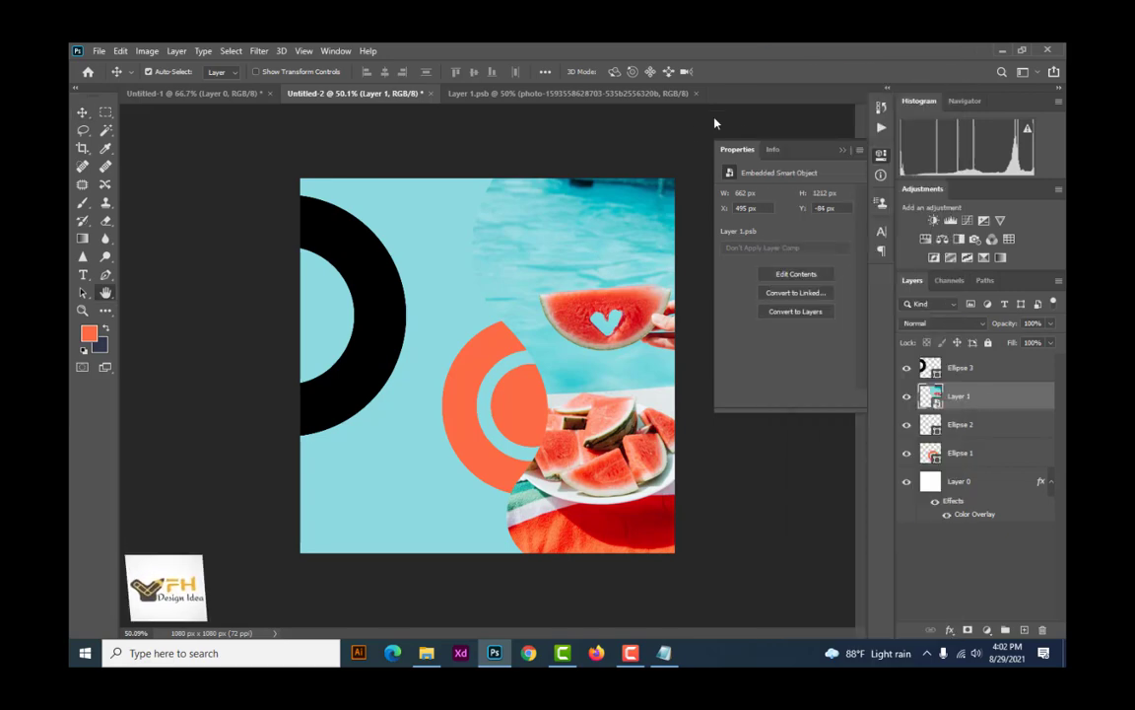
left_click_drag(646, 91, 844, 89)
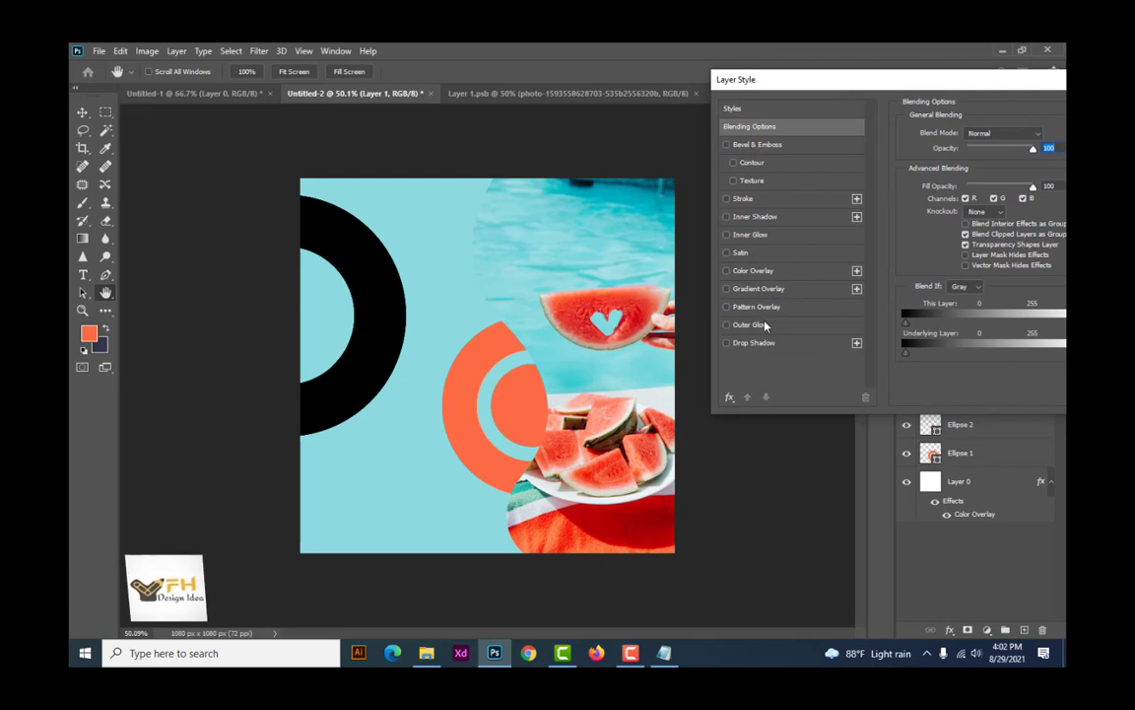
left_click(746, 344)
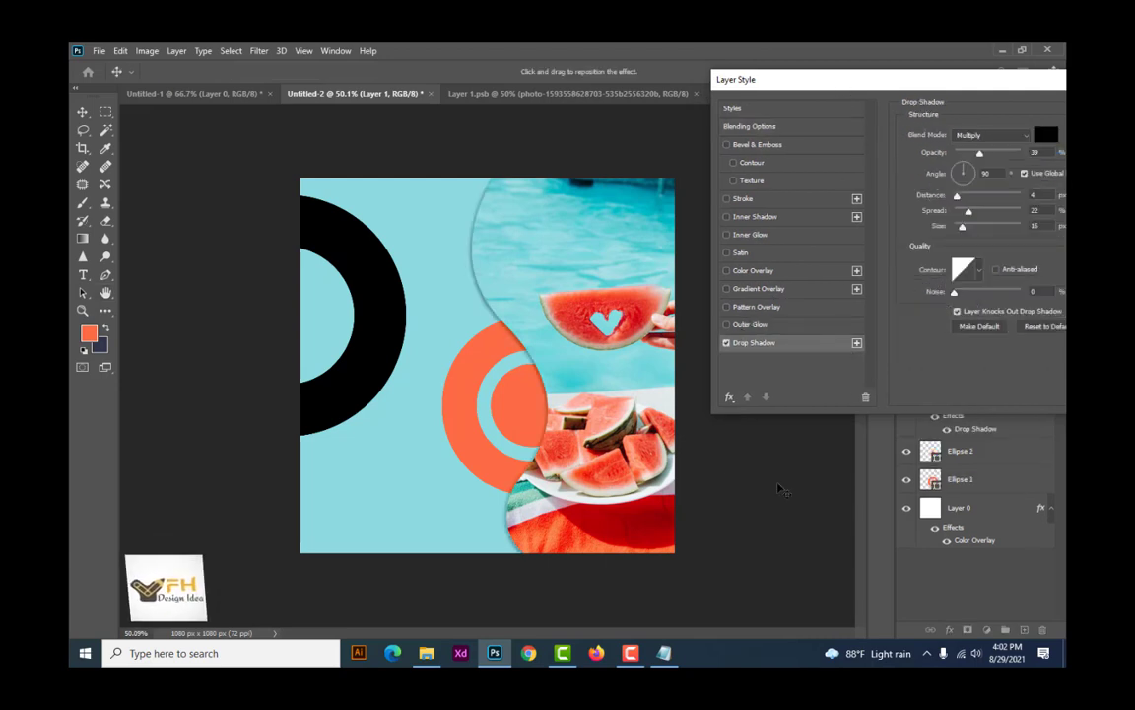
left_click_drag(955, 79, 912, 79)
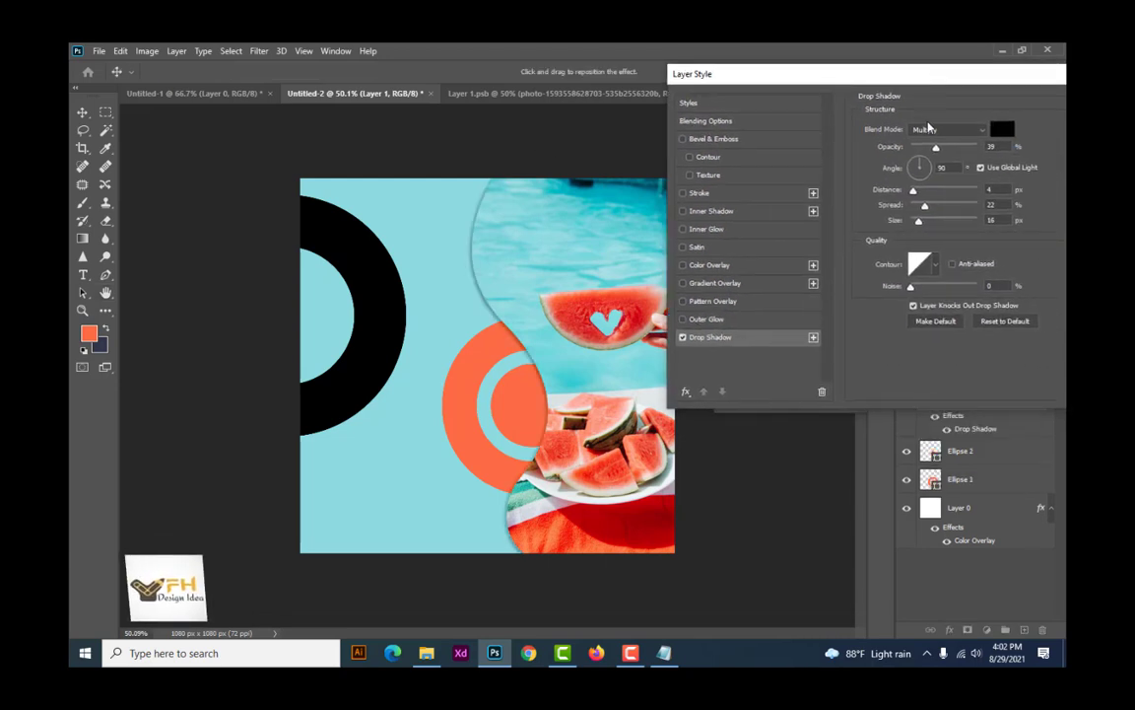
mouse_move(937, 150)
left_mouse_down()
mouse_move(961, 149)
mouse_move(949, 148)
left_mouse_up()
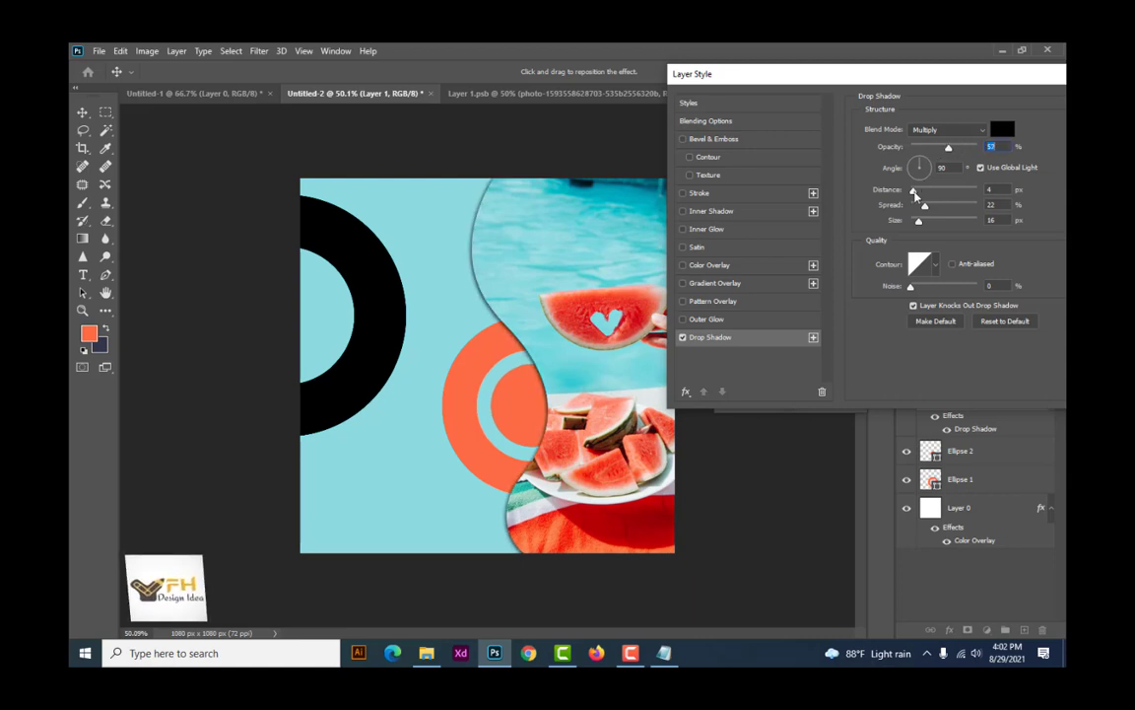
mouse_move(915, 192)
left_mouse_down()
mouse_move(947, 205)
mouse_move(931, 220)
mouse_move(926, 192)
left_mouse_up()
left_click_drag(909, 78, 721, 65)
left_click(971, 91)
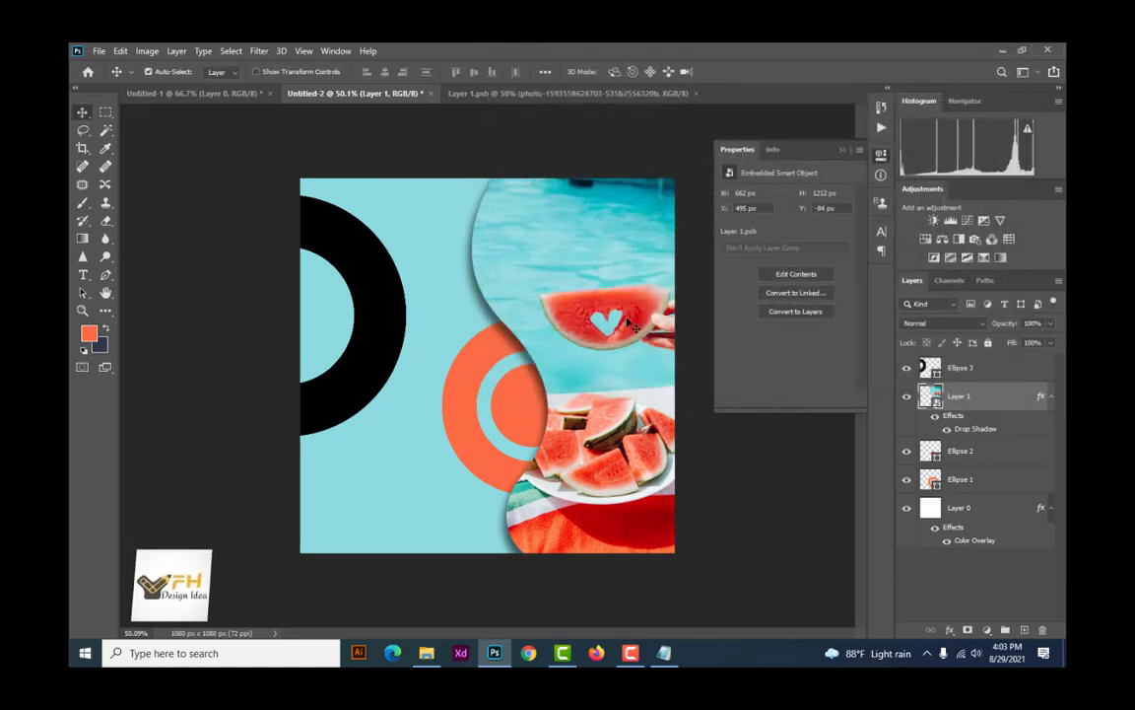
Step: Add a drop shadow to the filled orange circle with 38% opacity, 6 px distance, 19% spread and 16 px size
left_click(521, 412)
right_click(964, 452)
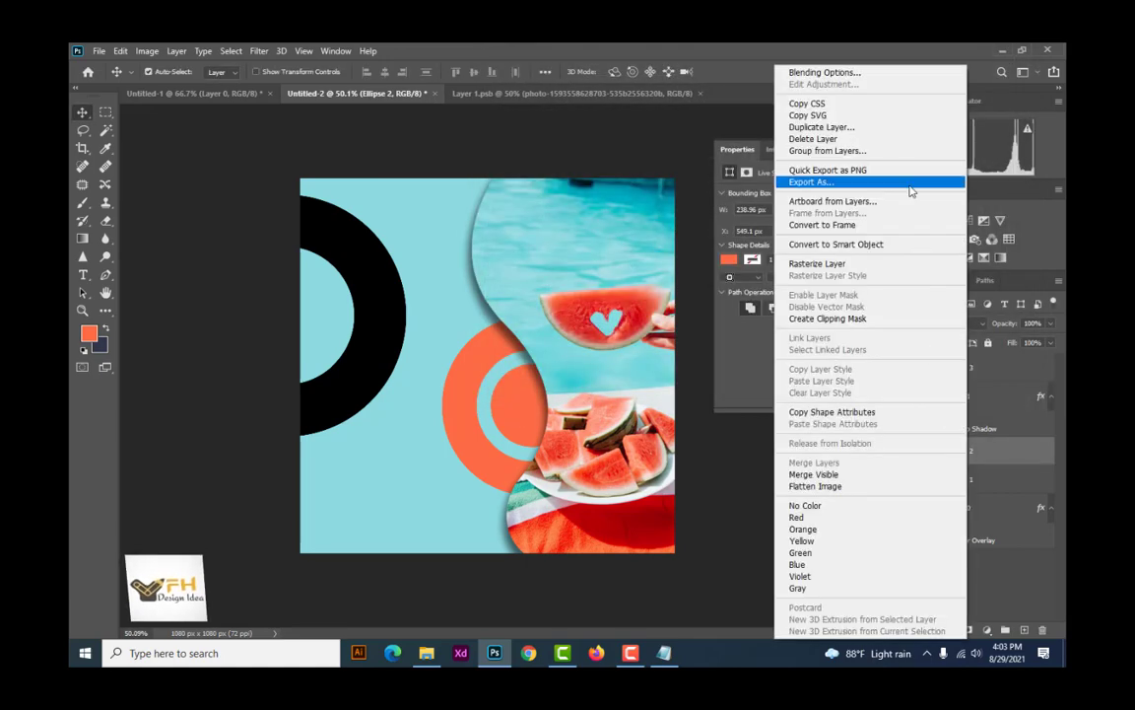
left_click(788, 73)
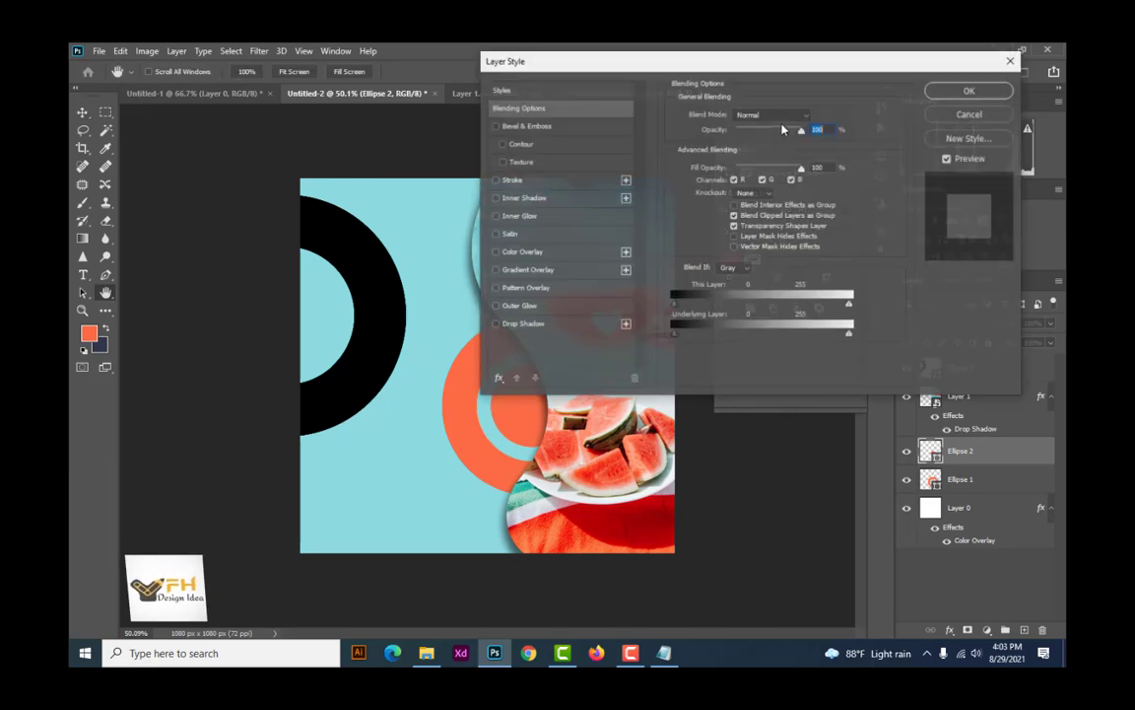
left_click_drag(761, 69, 1027, 62)
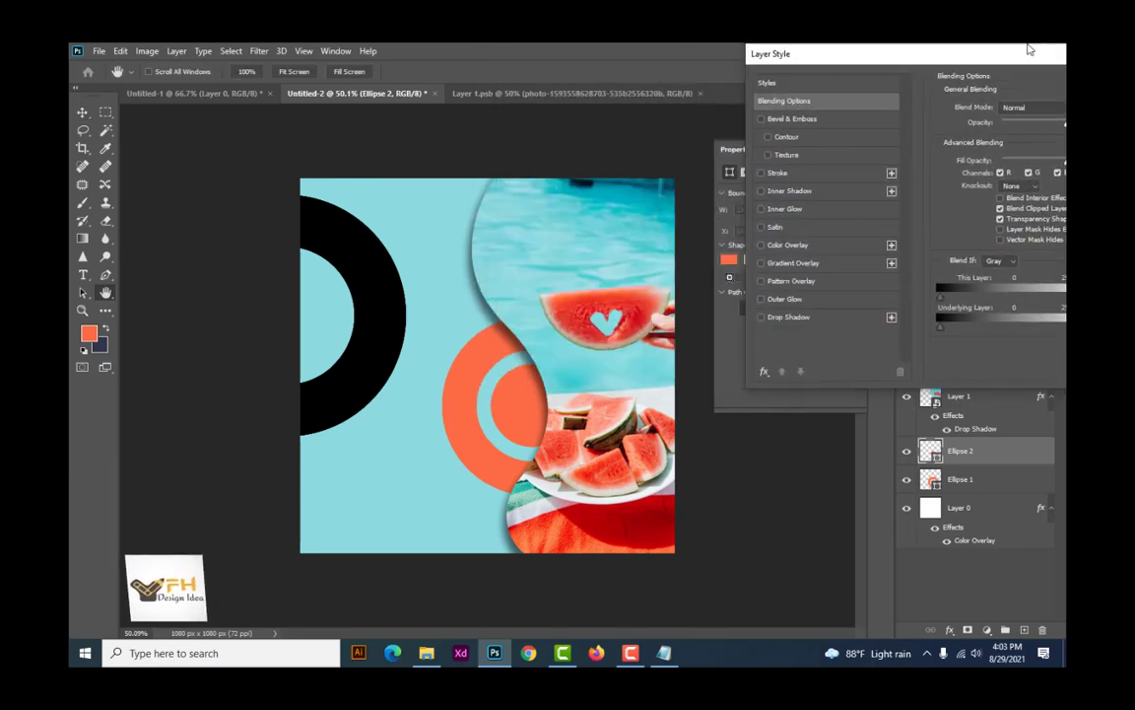
left_click(800, 316)
left_click_drag(875, 56, 789, 56)
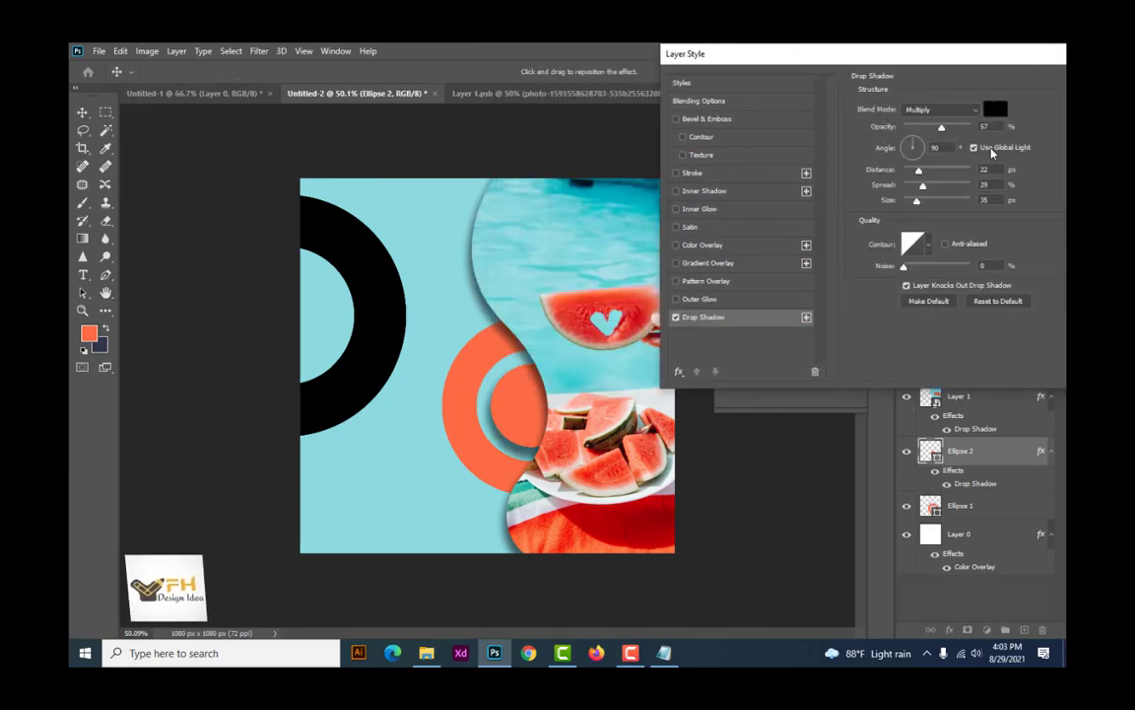
left_click_drag(937, 129, 927, 128)
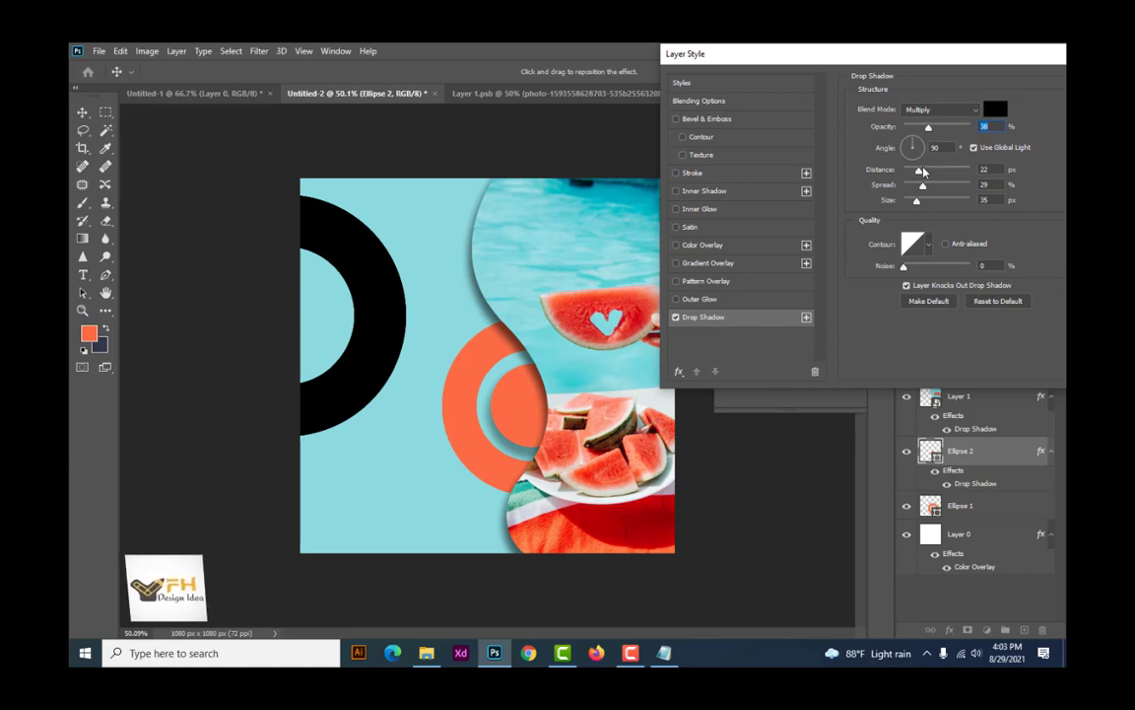
mouse_move(905, 205)
left_mouse_down()
mouse_move(922, 175)
mouse_move(906, 174)
mouse_move(914, 203)
left_mouse_up()
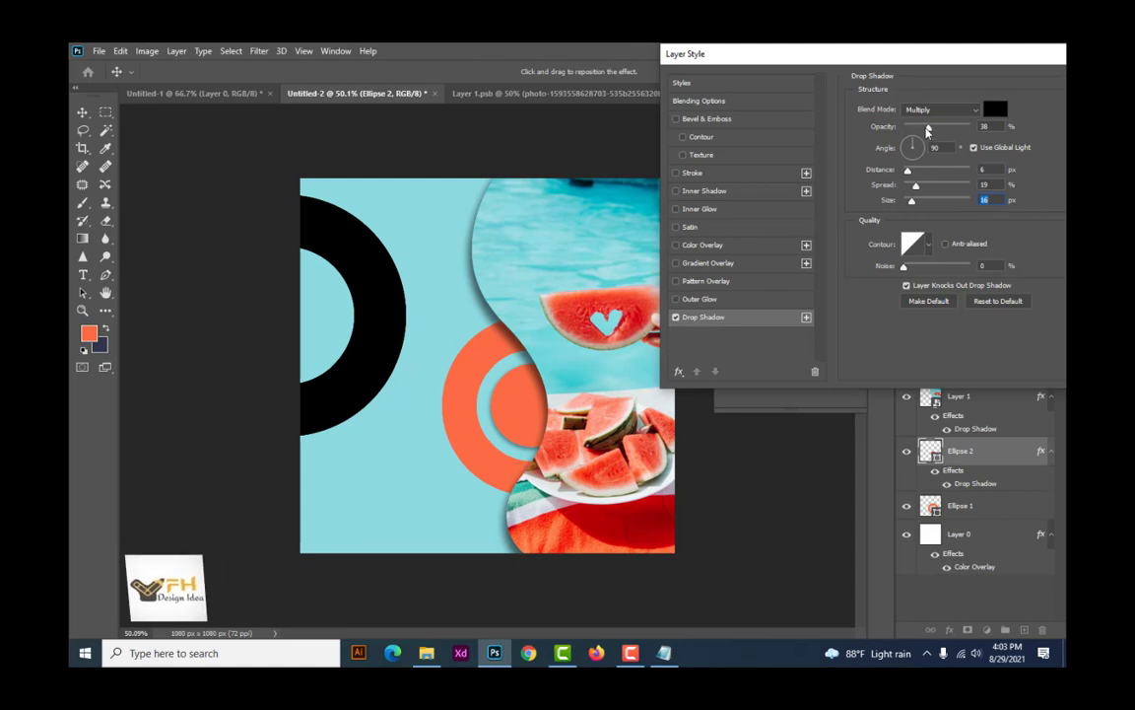
Step: Adjust the filled orange circle's drop shadow to 60% opacity, 3 px distance and 30% spread, and apply it
left_click_drag(927, 131, 944, 129)
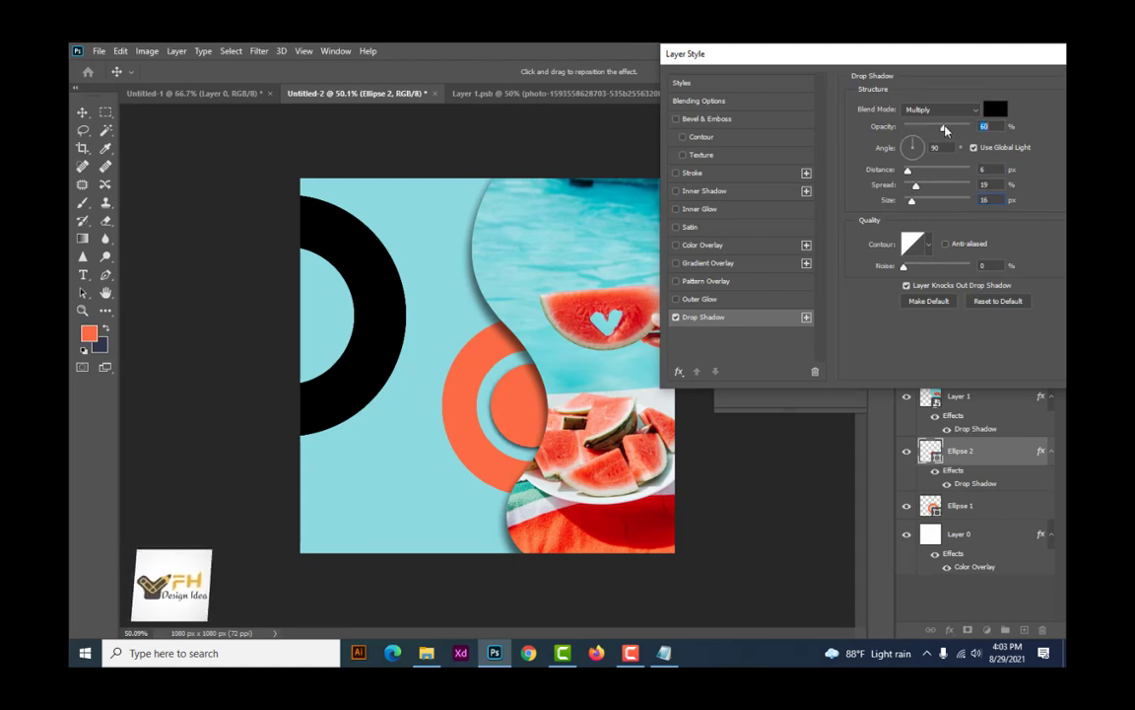
left_click(908, 171)
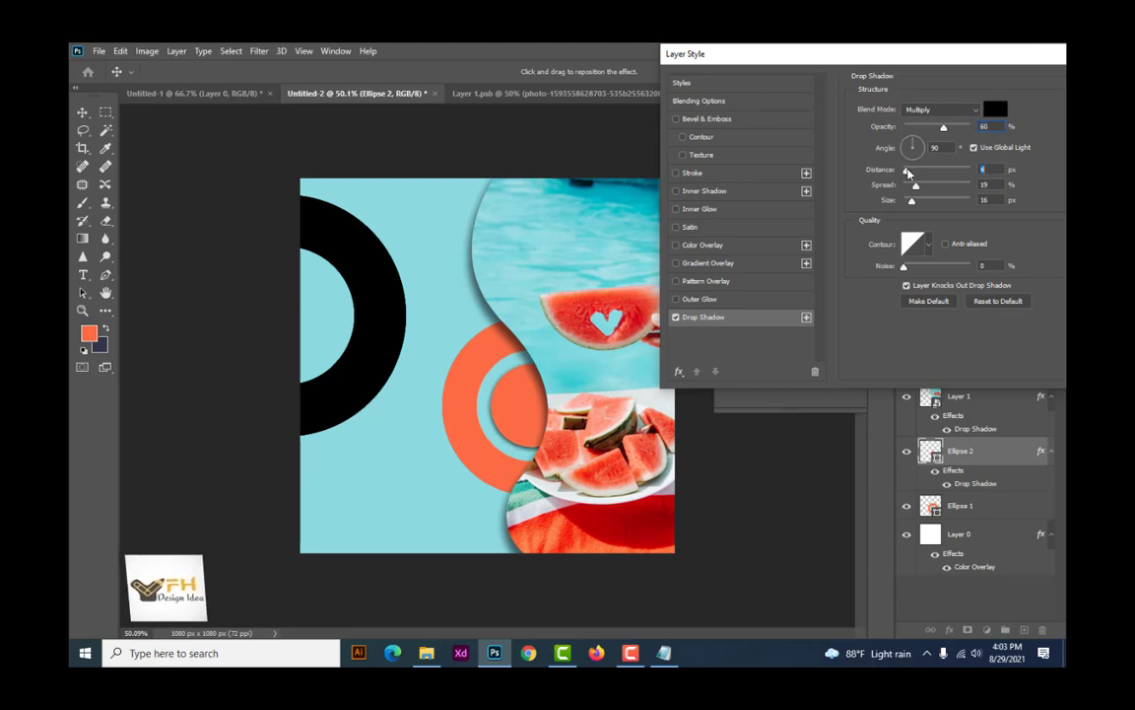
left_click_drag(907, 171, 924, 187)
left_click_drag(991, 63, 862, 81)
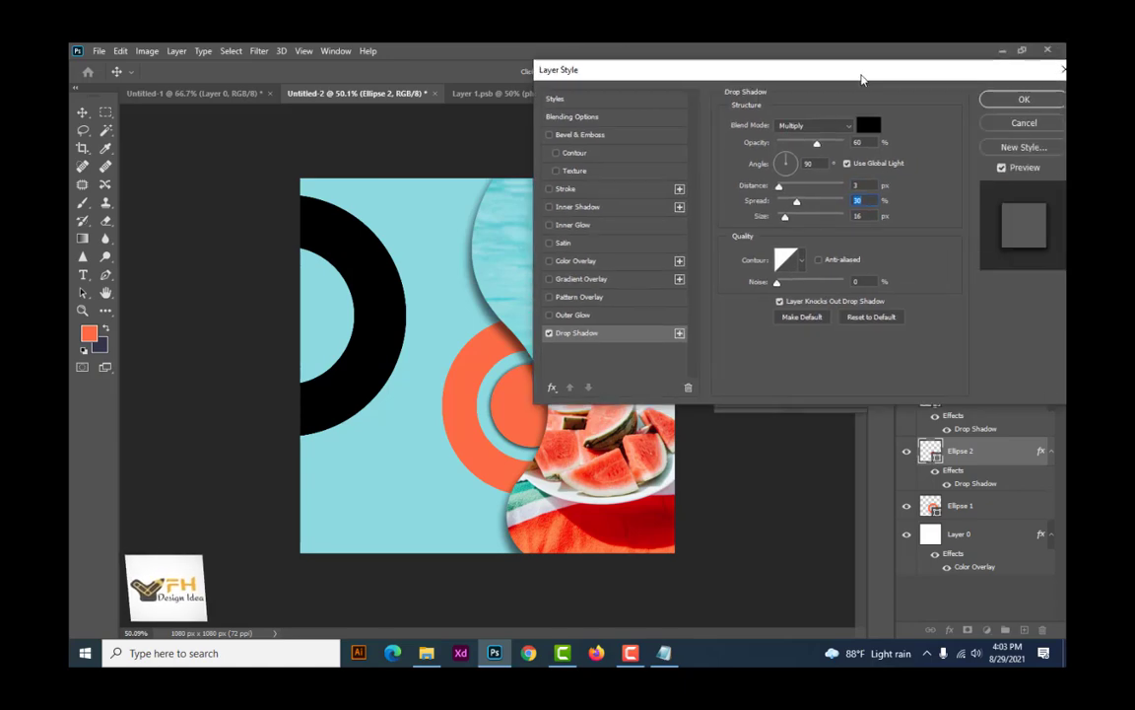
left_click(1013, 98)
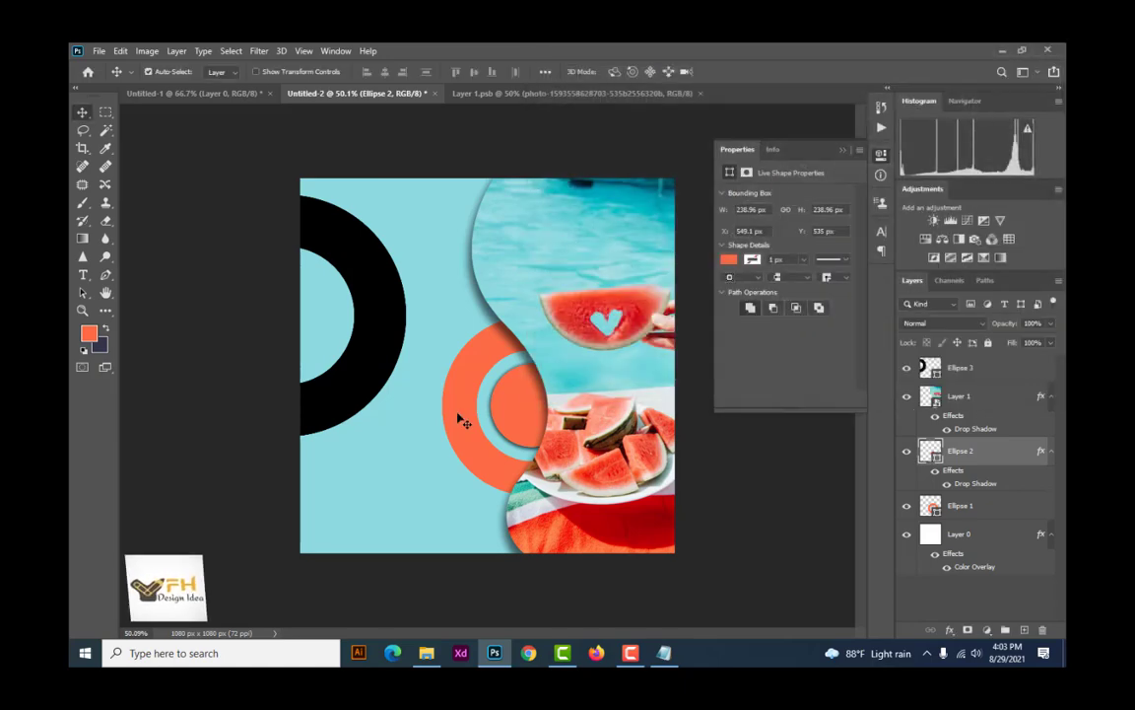
Step: Add a drop shadow to the orange ring with 34% opacity, 3 px distance, 30% spread and 21 px size
left_click(927, 507)
right_click(979, 512)
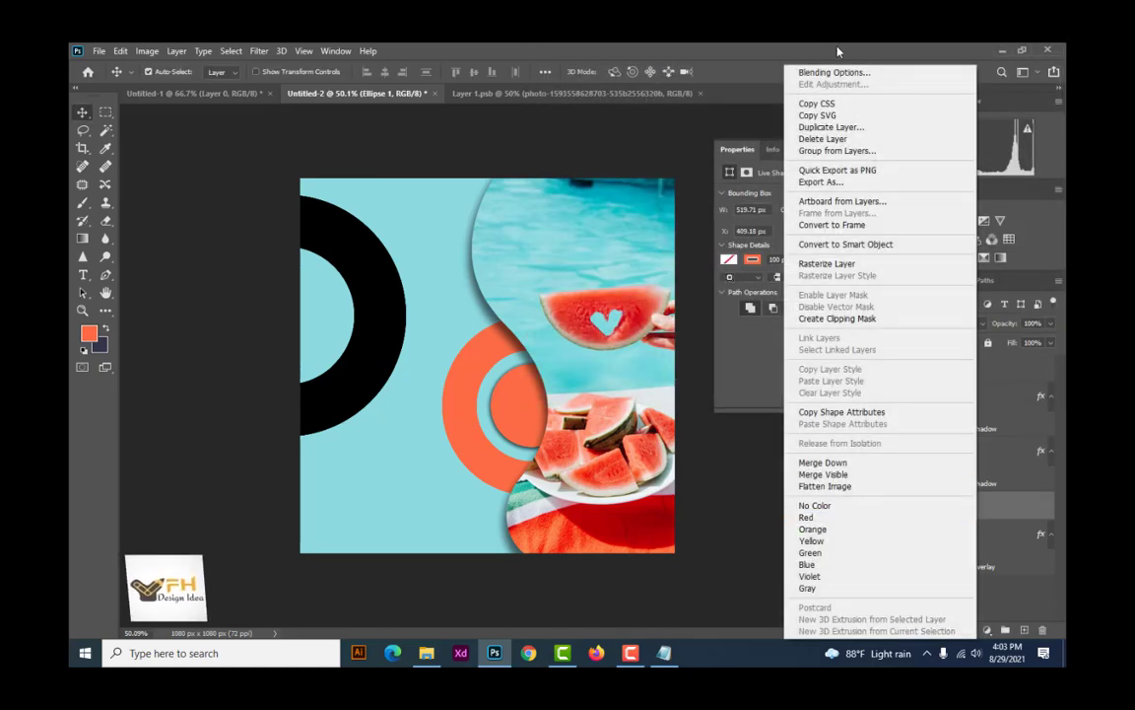
left_click(850, 73)
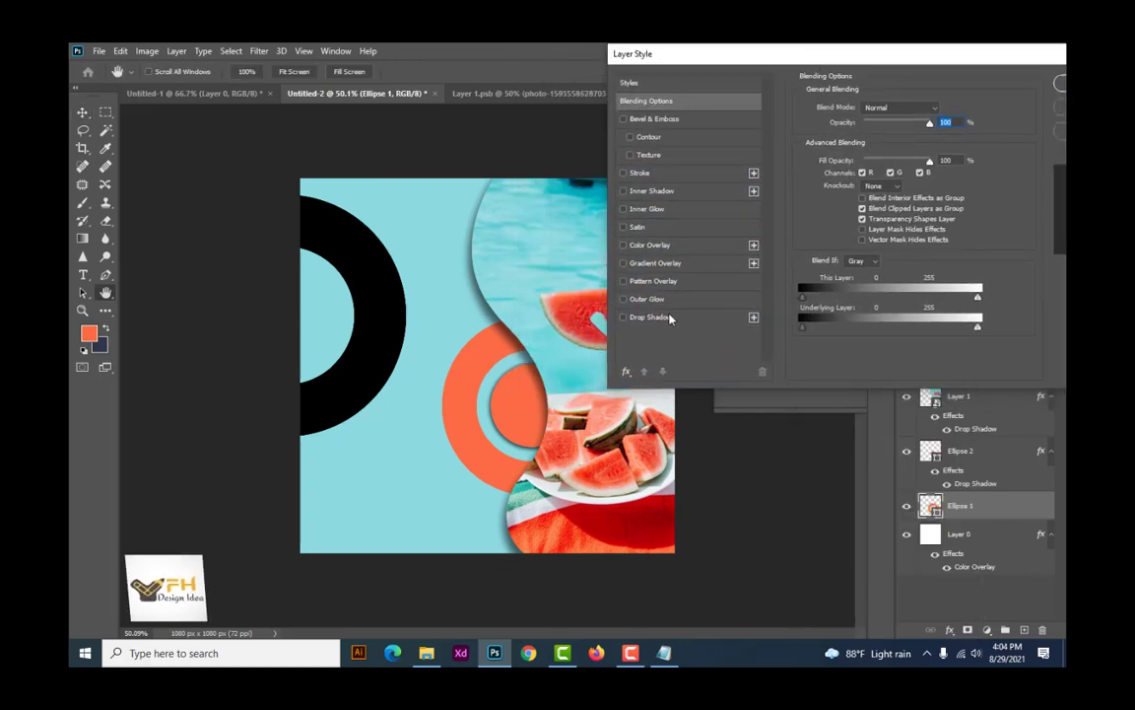
left_click(666, 318)
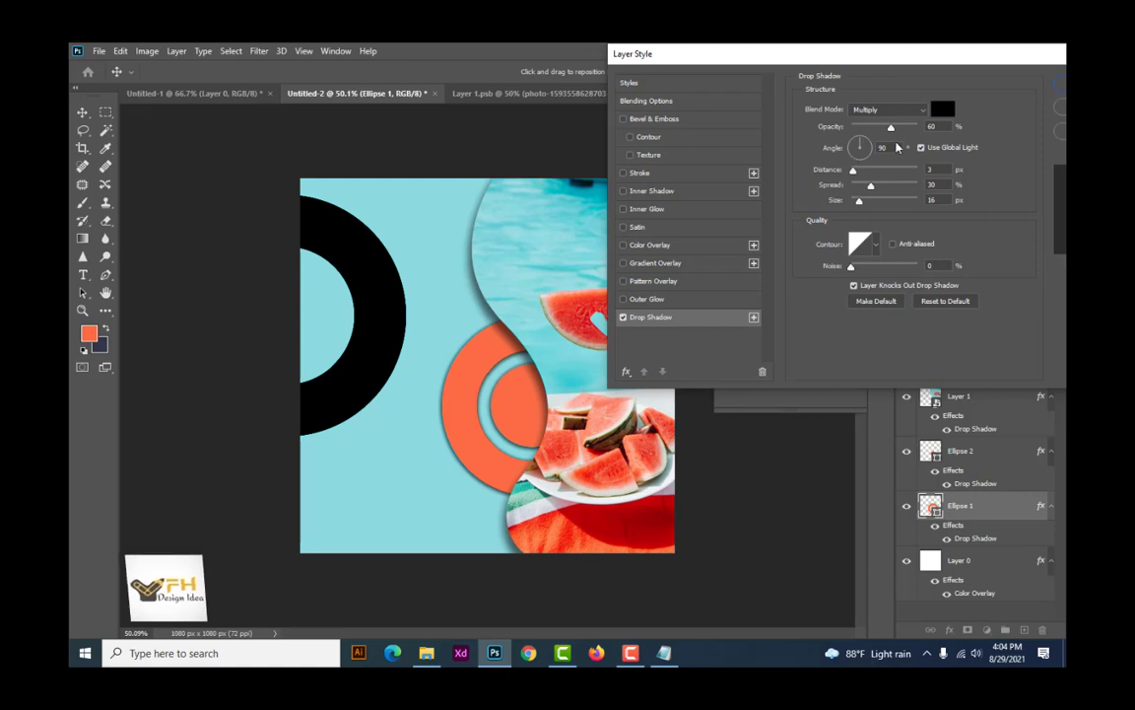
left_click_drag(892, 130, 874, 131)
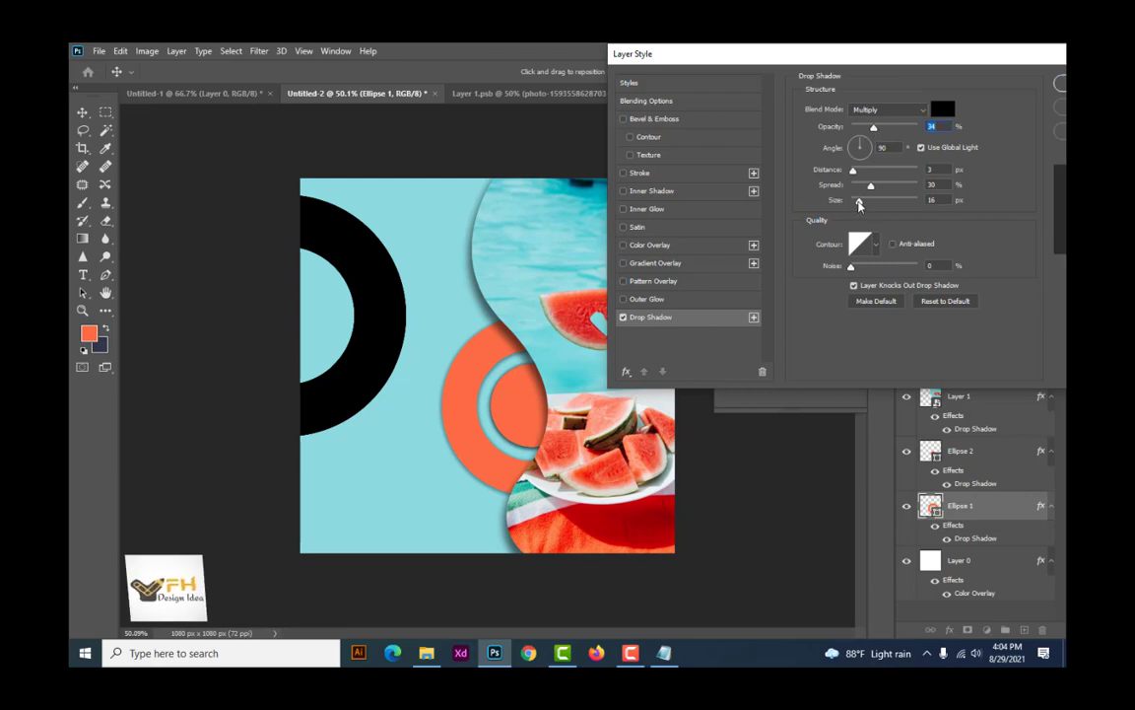
left_click_drag(859, 201, 866, 204)
left_click_drag(911, 69, 848, 70)
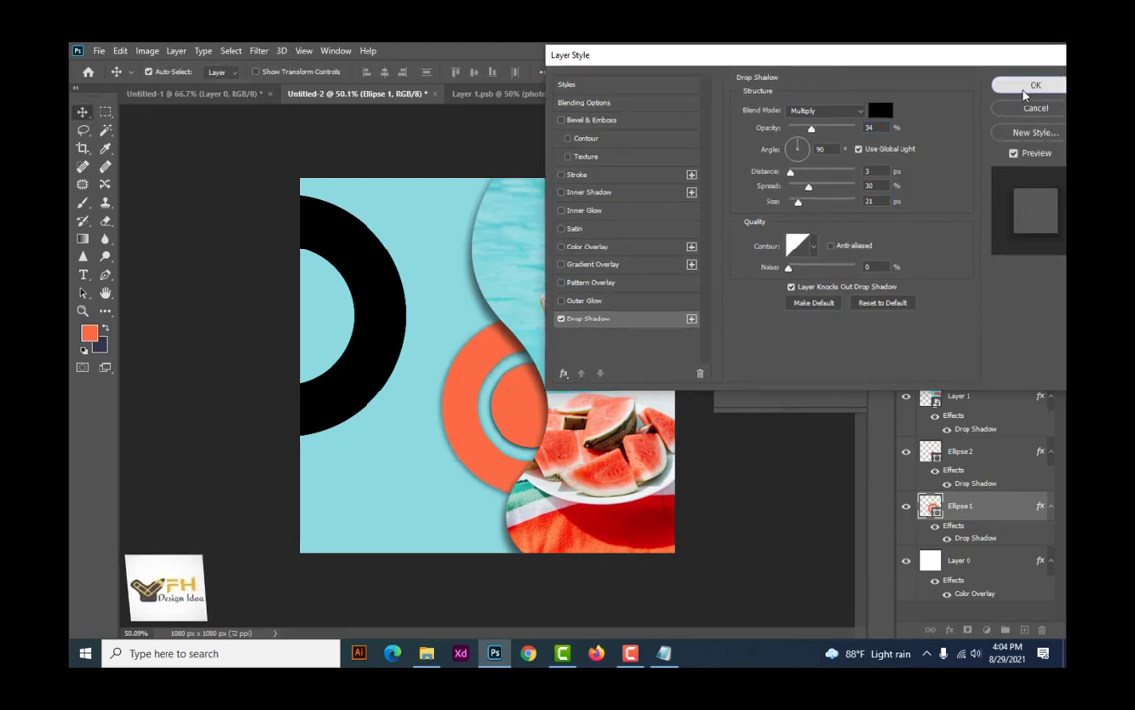
key("Return")
Step: Fade the black ring to 15% opacity and 47% fill
left_click(374, 329)
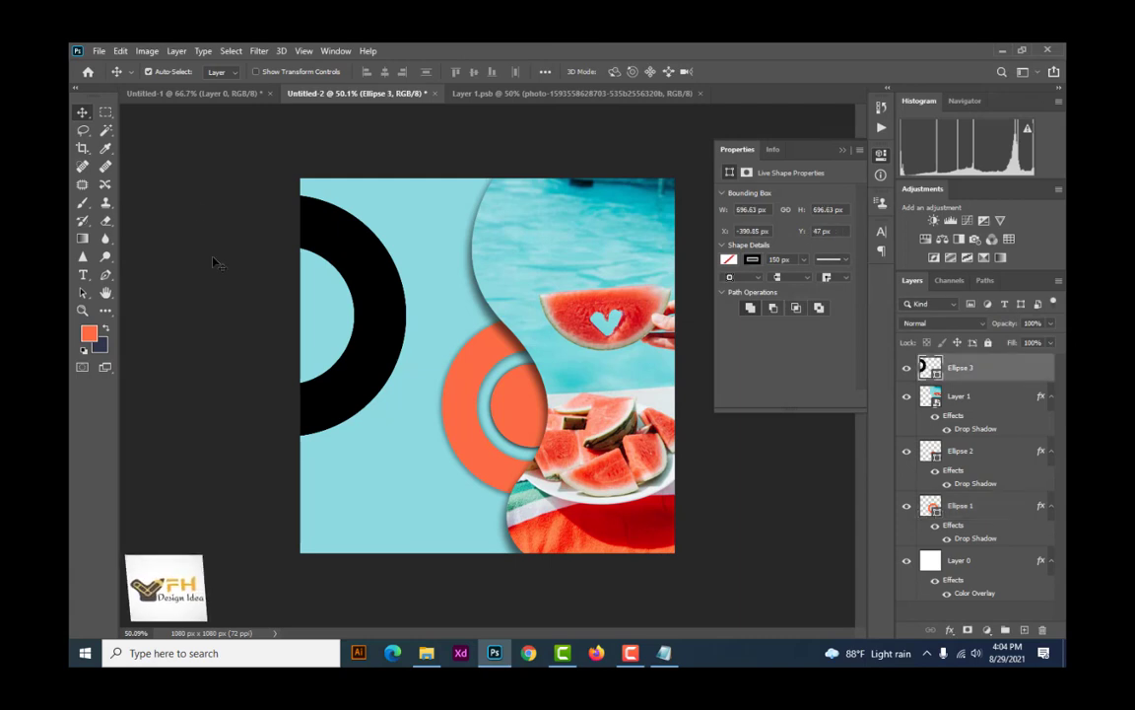
left_click(1051, 323)
mouse_move(1021, 341)
left_mouse_down()
mouse_move(991, 341)
mouse_move(1005, 341)
left_mouse_up()
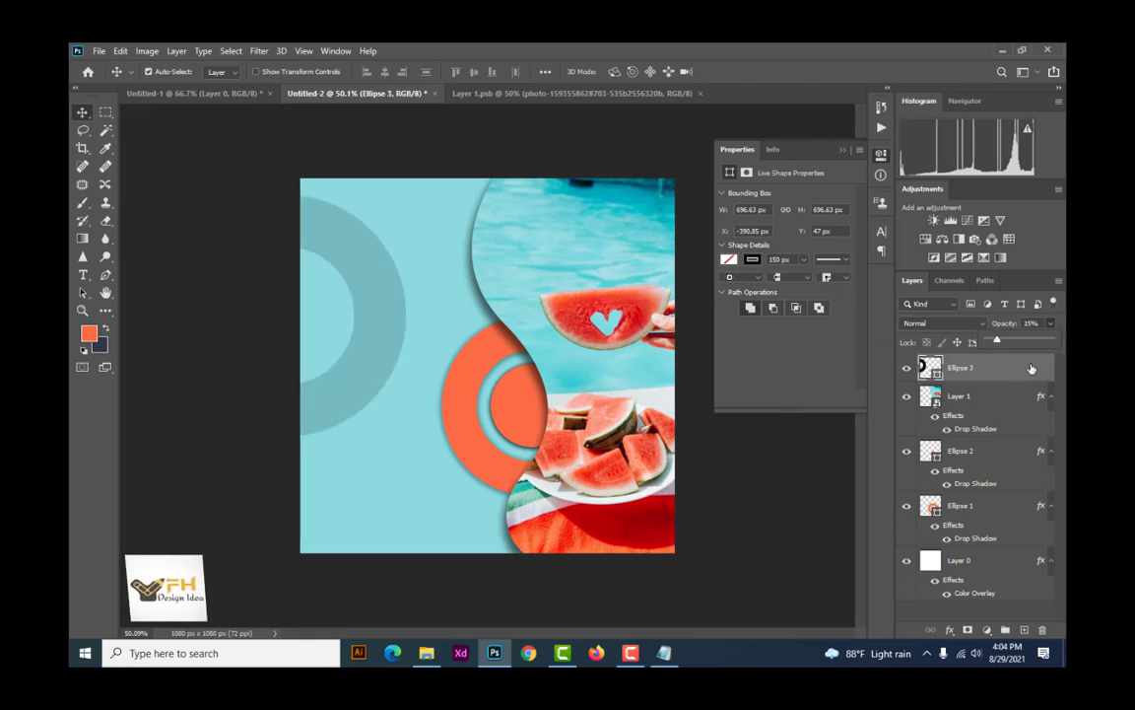
left_click(1042, 323)
left_click_drag(1051, 343, 1020, 358)
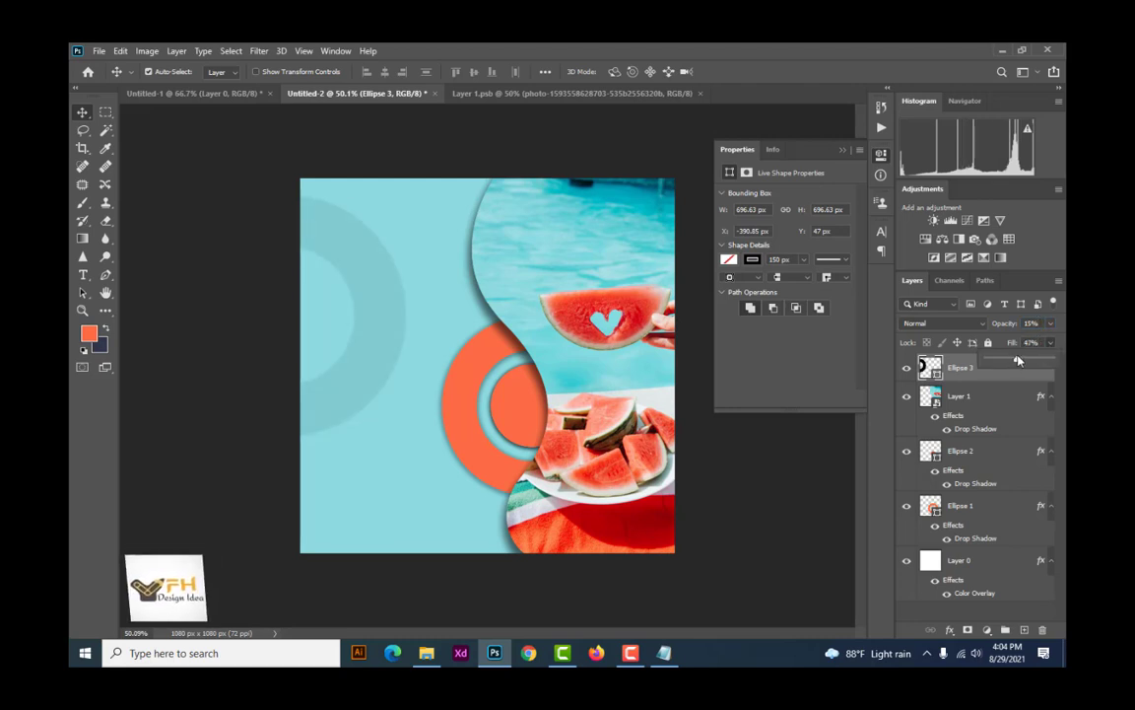
left_click(840, 152)
Step: Recolor the filled orange circle with turquoise sampled from the canvas
left_click(527, 426)
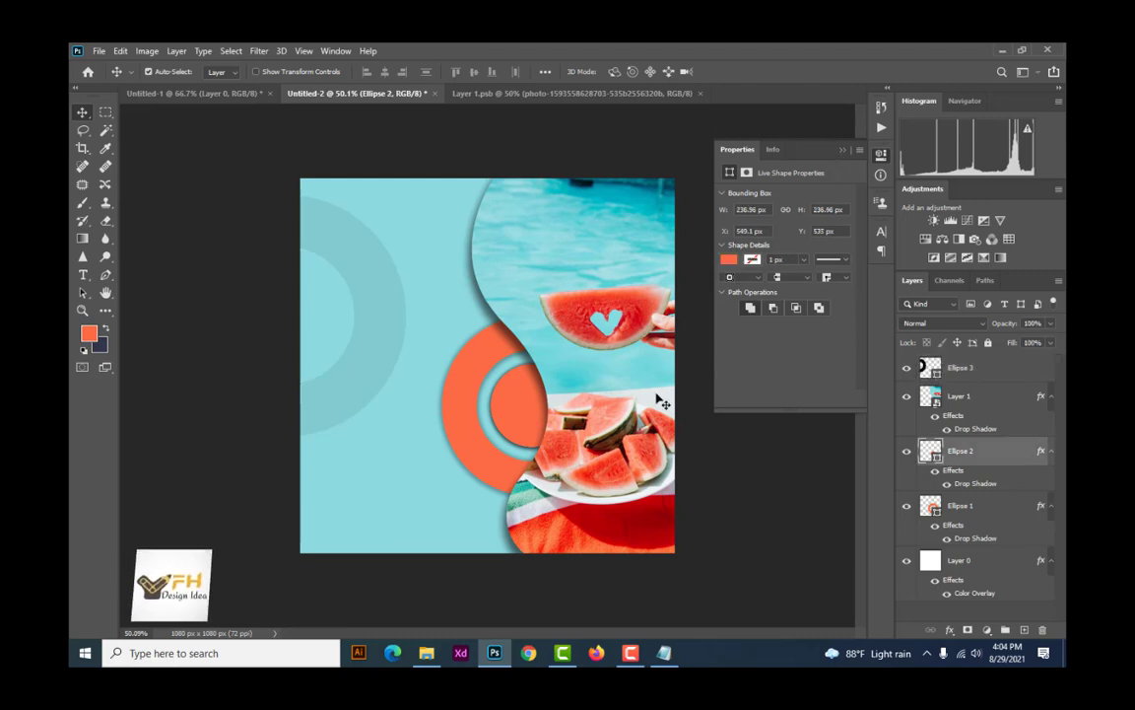
double_click(934, 455)
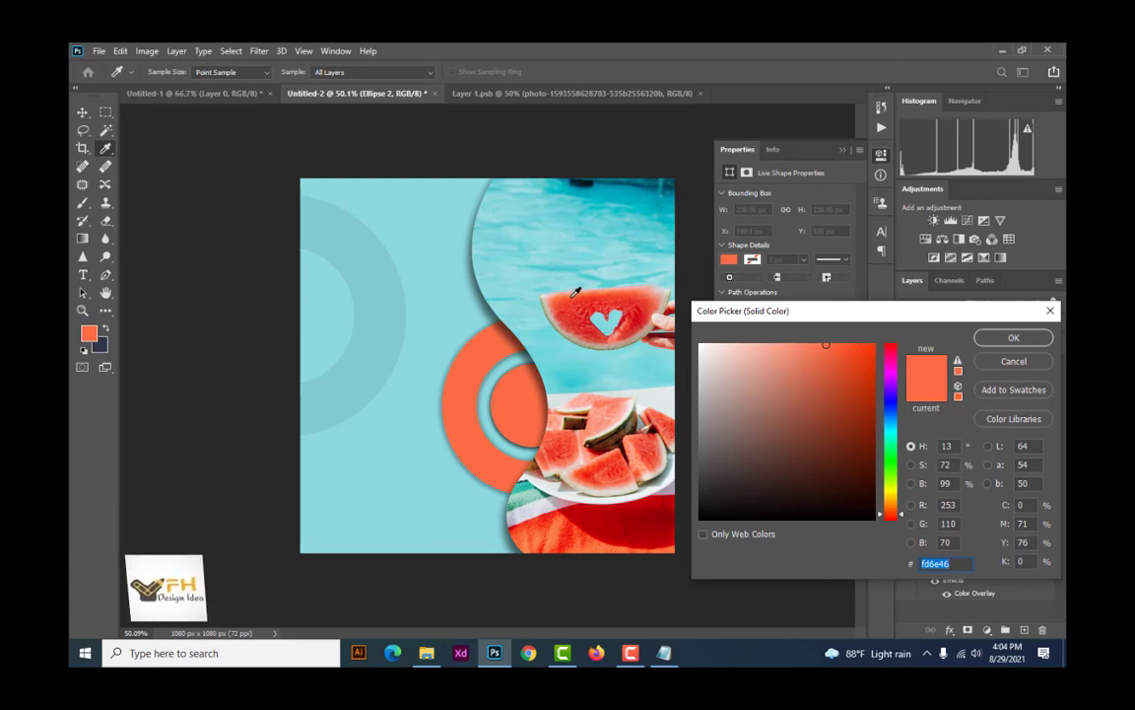
left_click(424, 300)
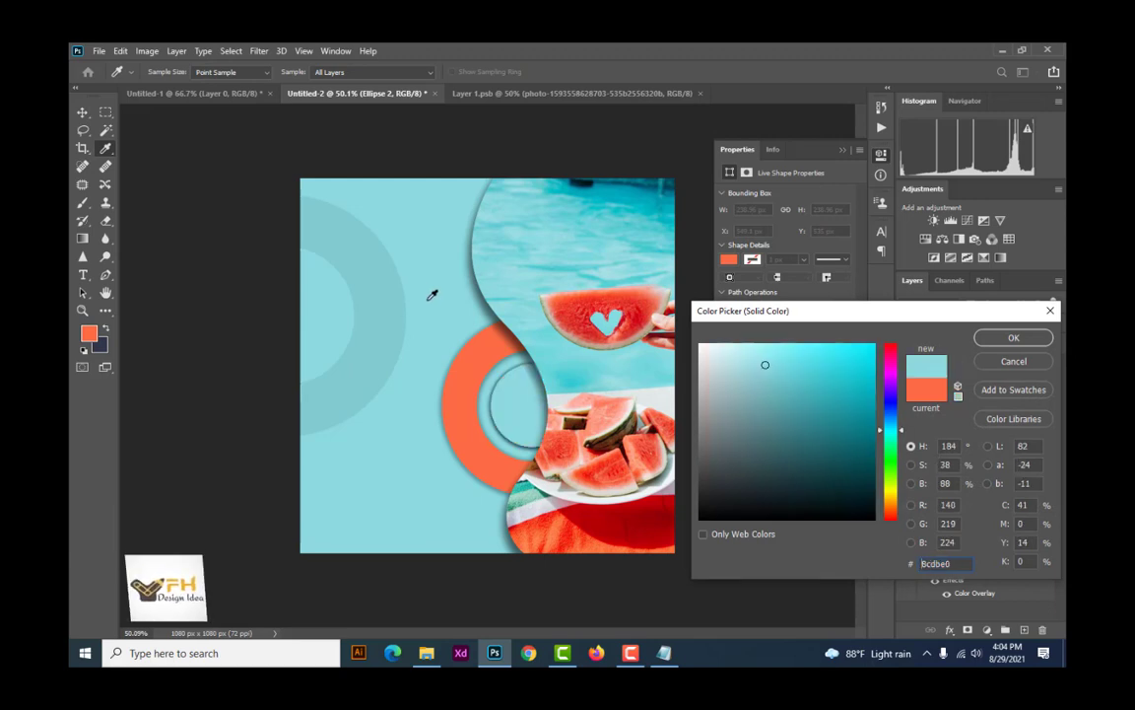
left_click_drag(428, 300, 439, 321)
left_click(544, 336)
left_click(547, 337)
left_click(1013, 340)
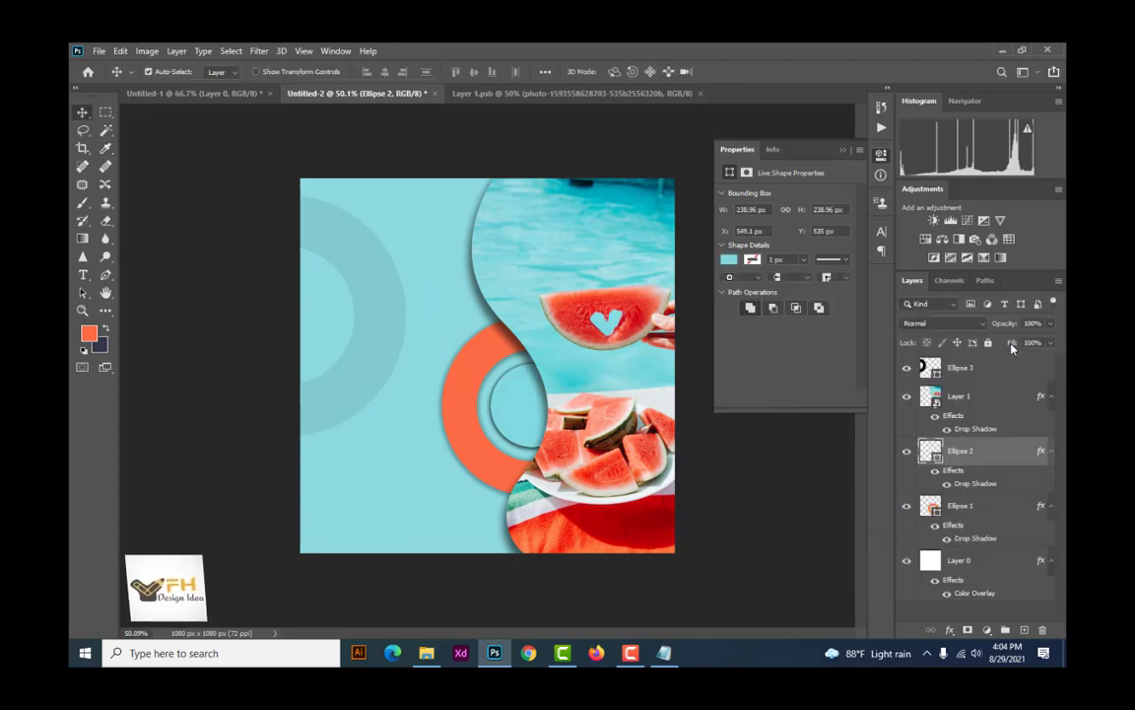
Step: Lower the opacity of the filled circle's drop shadow to 35%
double_click(974, 487)
left_click_drag(806, 57, 984, 62)
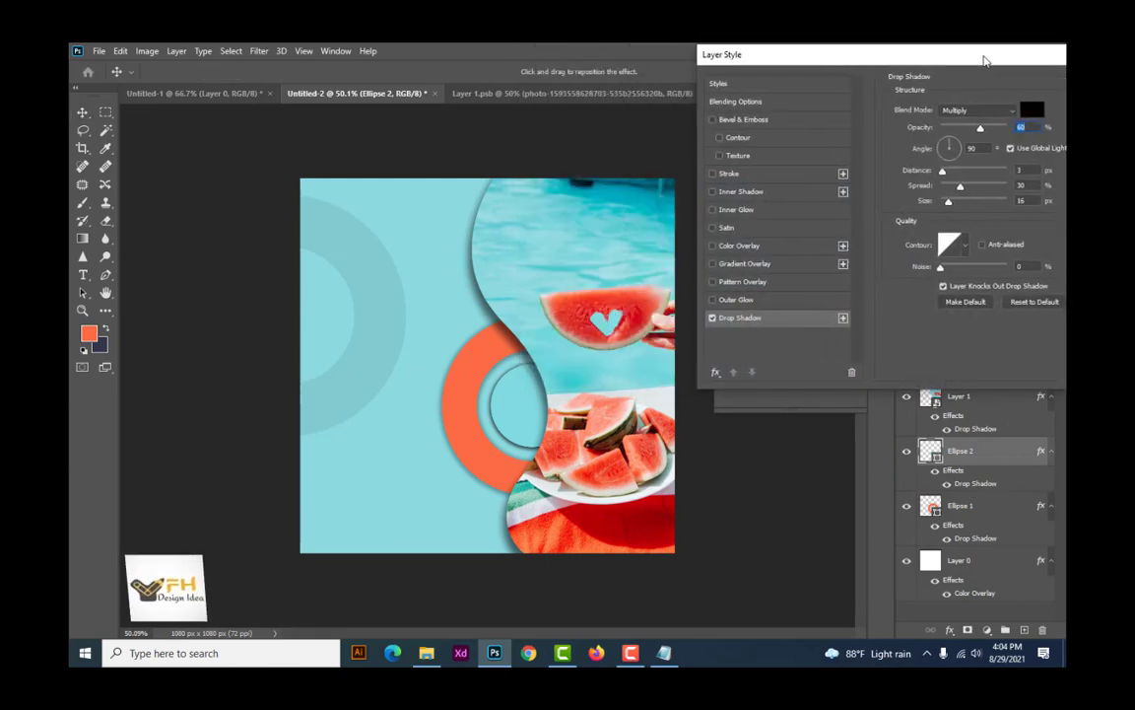
left_click_drag(982, 130, 980, 129)
left_click_drag(1016, 59, 914, 65)
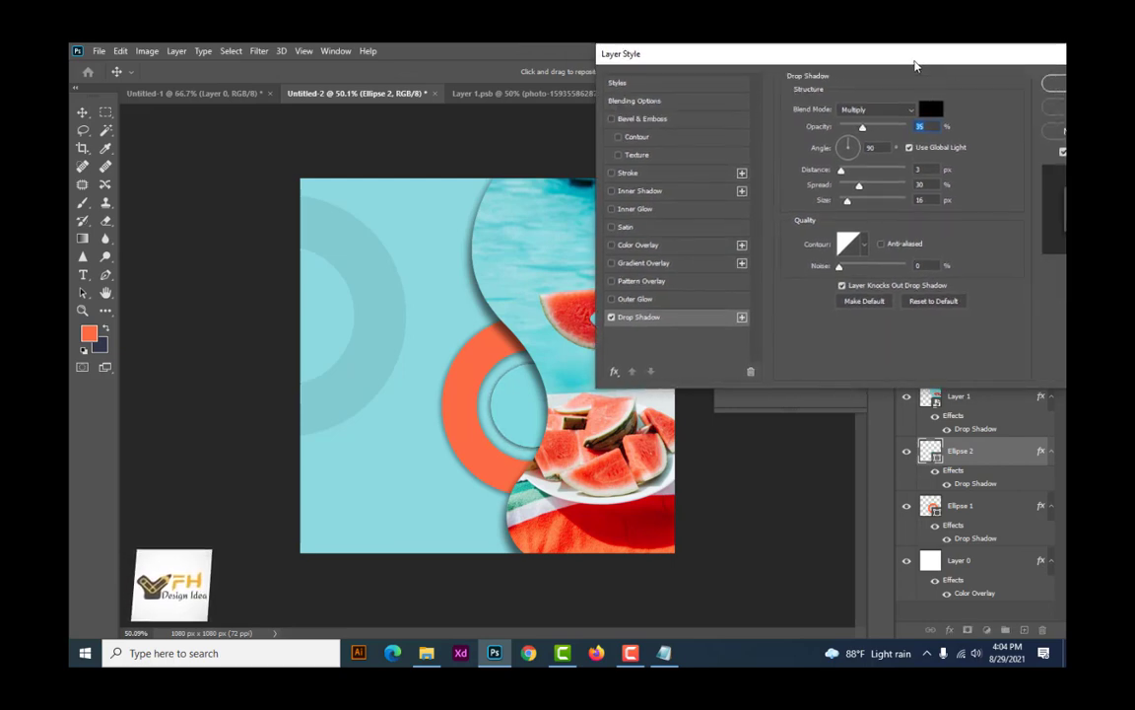
left_click(1047, 84)
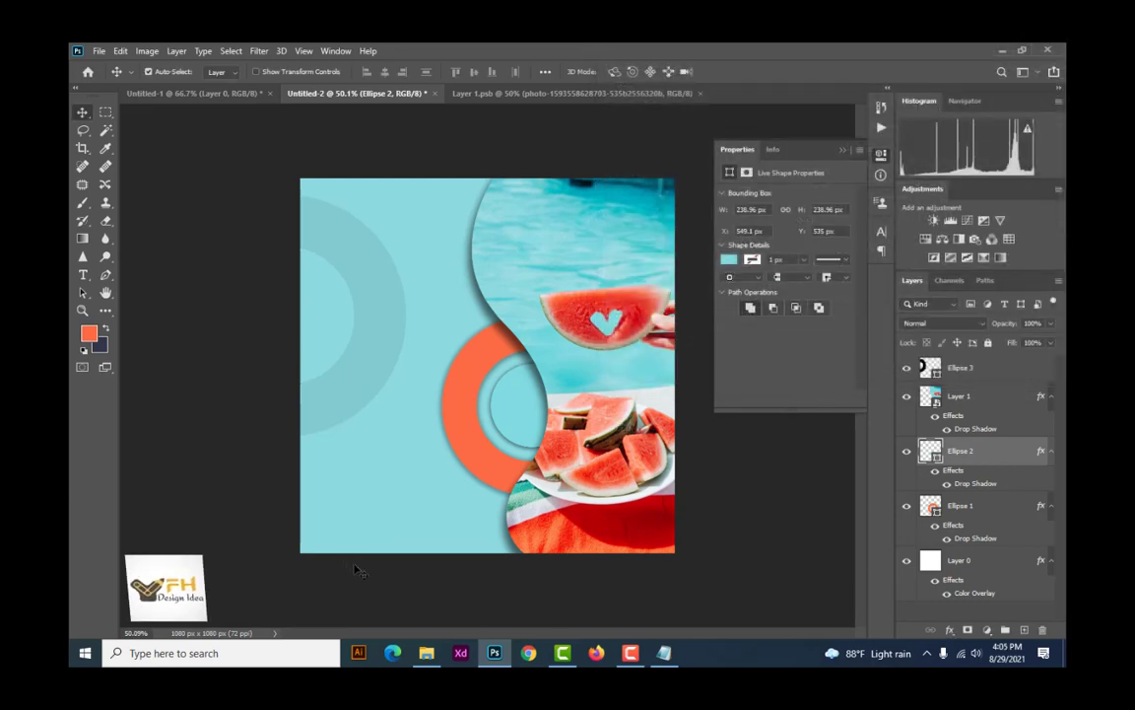
Step: Switch to Notepad, copy the lines "SUMMER" and "SALE COMING", and return to the Photoshop design
left_click(664, 652)
left_click_drag(621, 185, 543, 167)
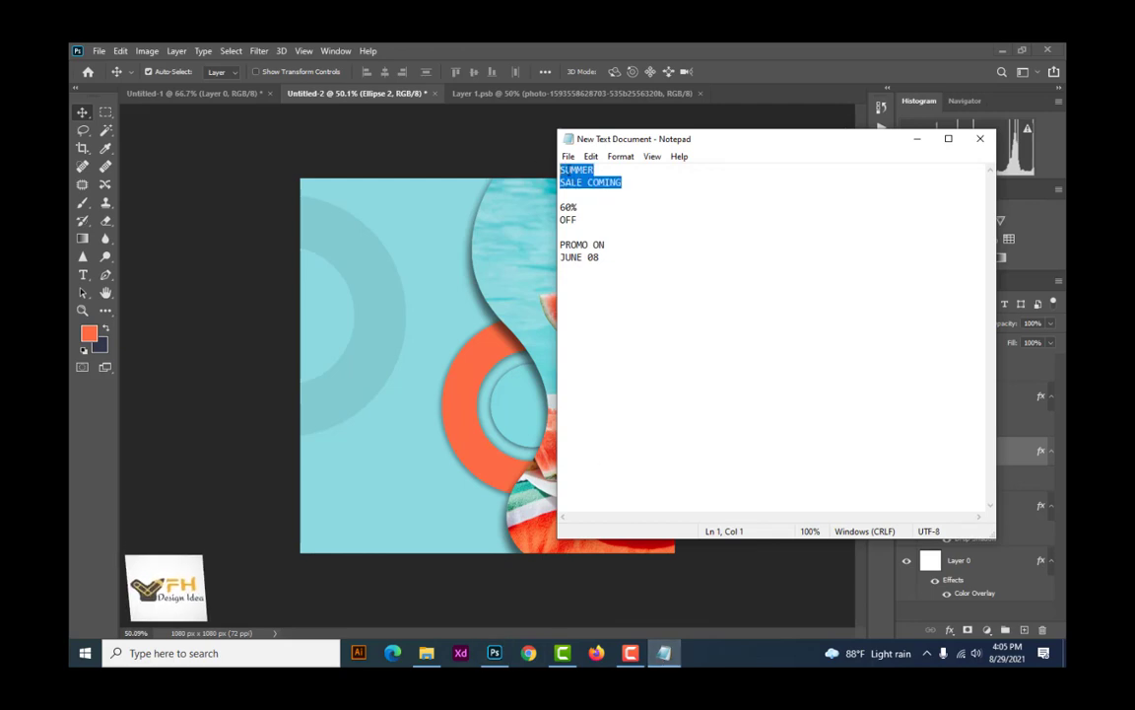
right_click(570, 170)
left_click(608, 216)
left_click(917, 139)
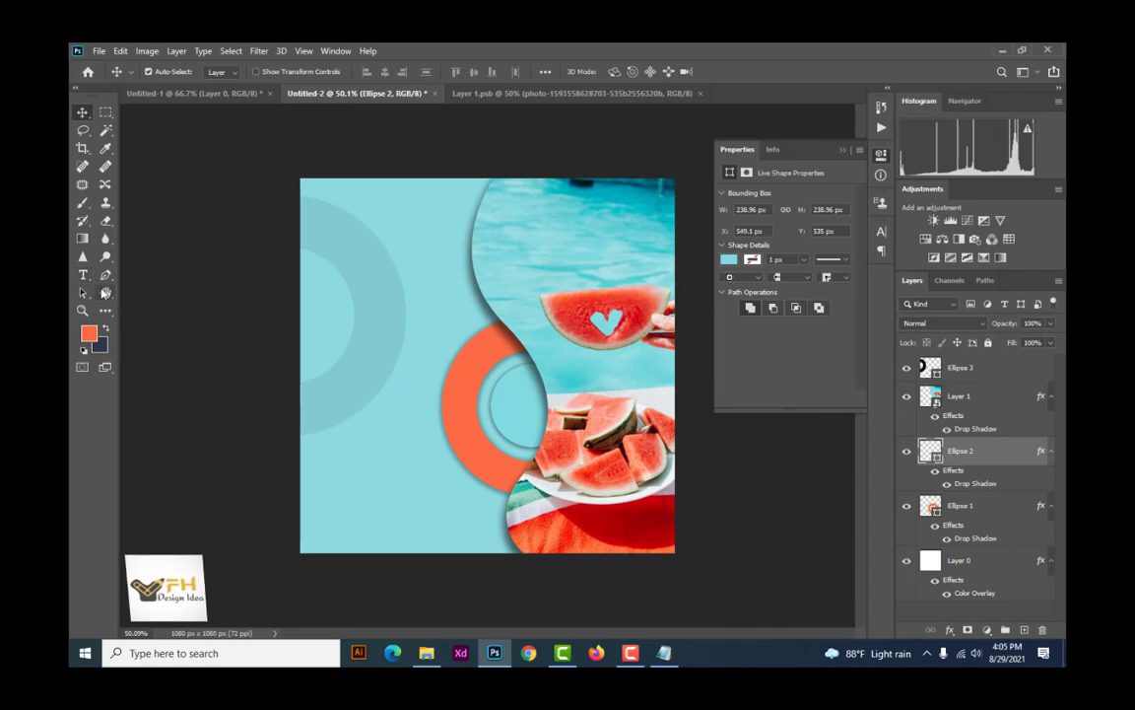
Step: Add a text layer over the faded ring containing the copied lines "SUMMER" and "SALE COMING"
left_click(83, 274)
left_click(325, 282)
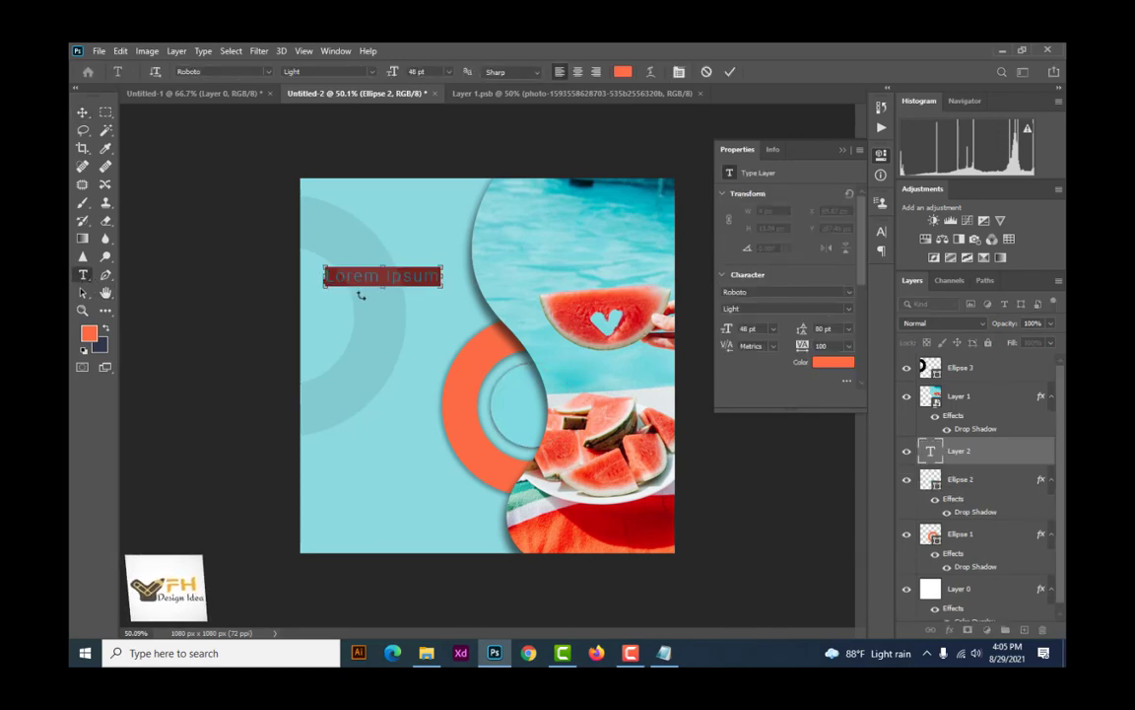
key("ctrl+v")
key("ctrl+a")
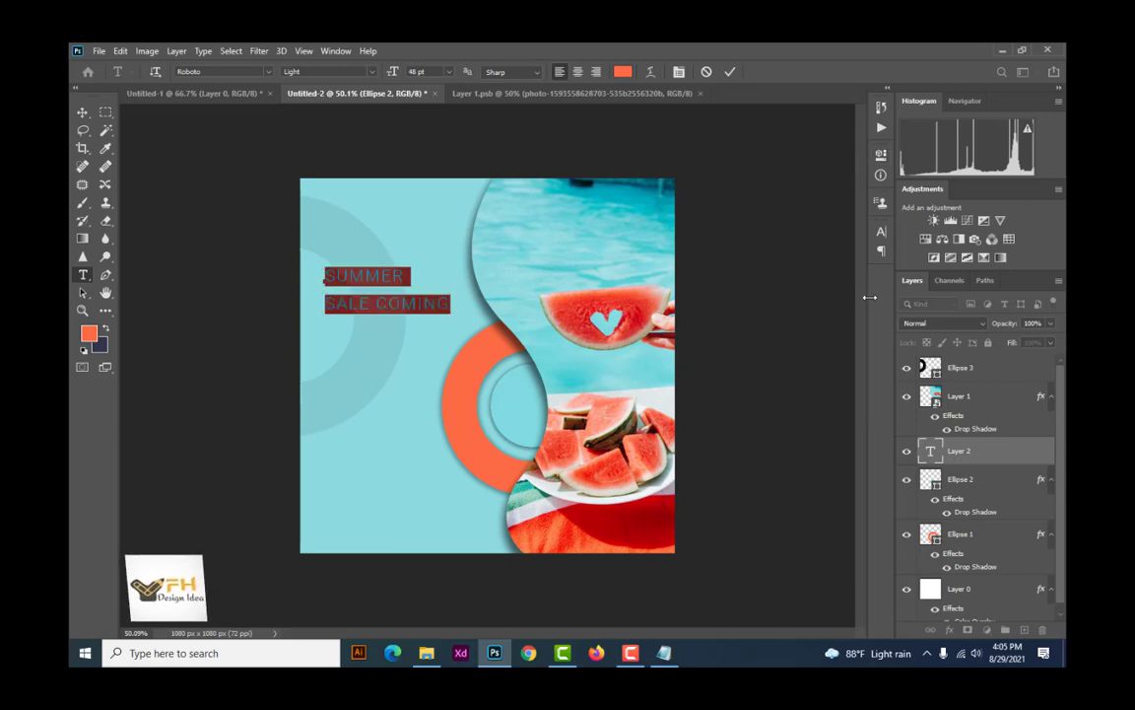
Step: Set the "SALE COMING" line to the Black weight of Roboto
left_click(881, 235)
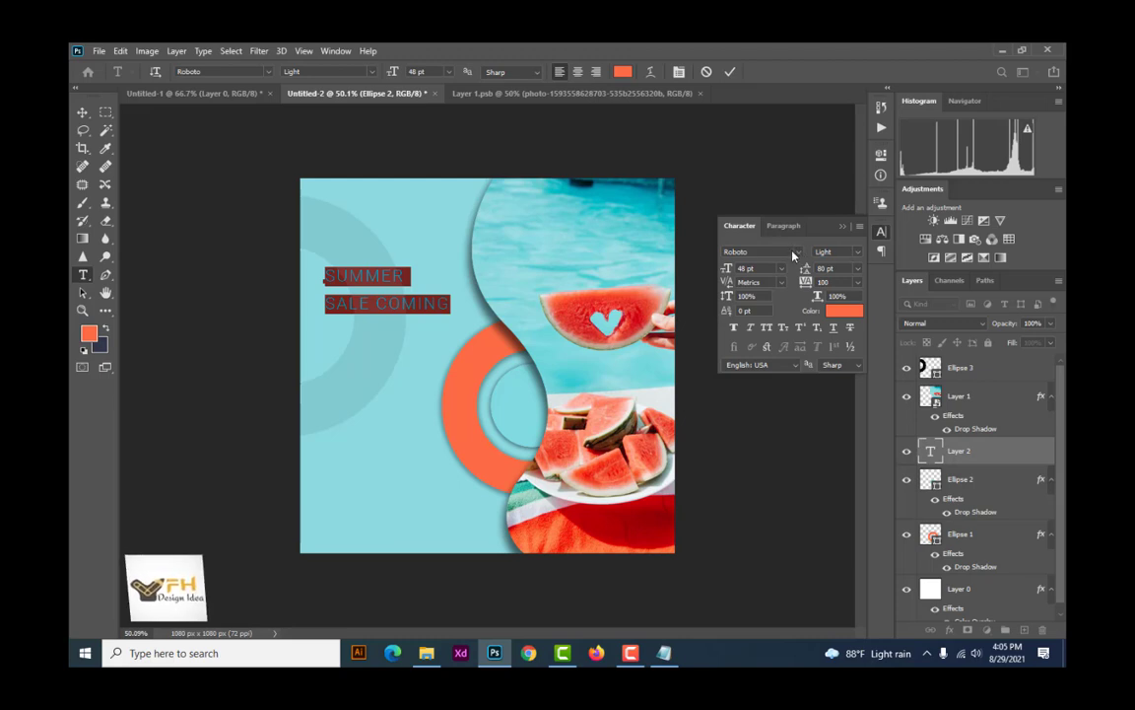
left_click(446, 303)
left_click_drag(449, 305, 296, 306)
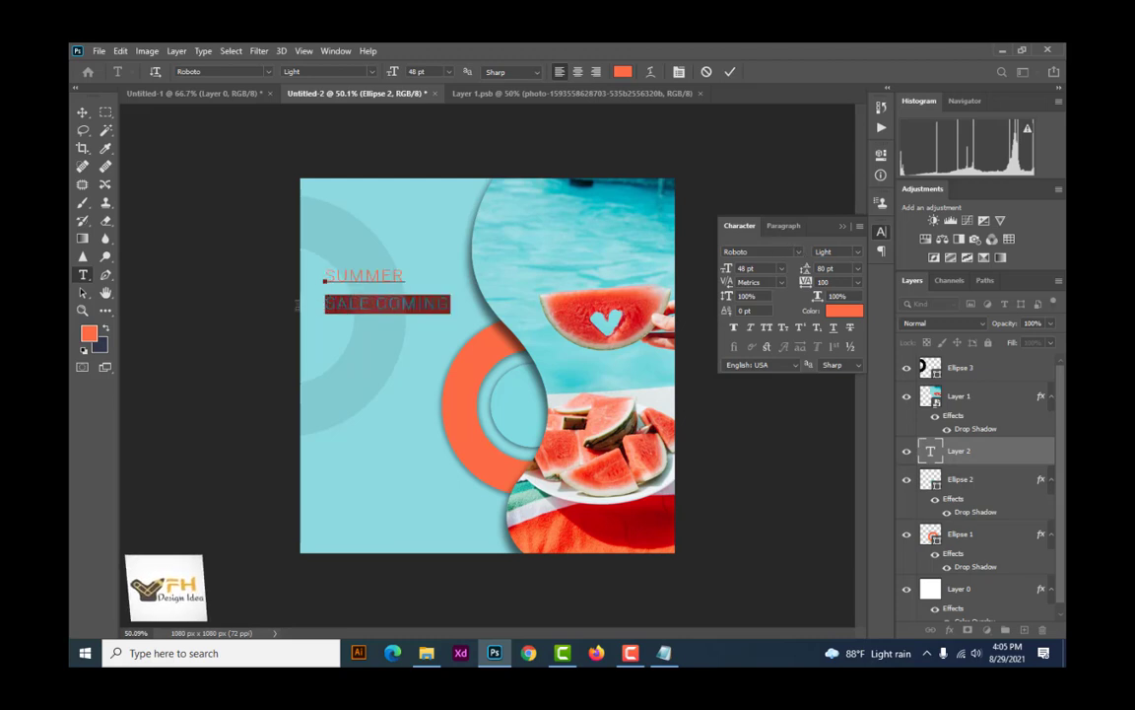
left_click(861, 253)
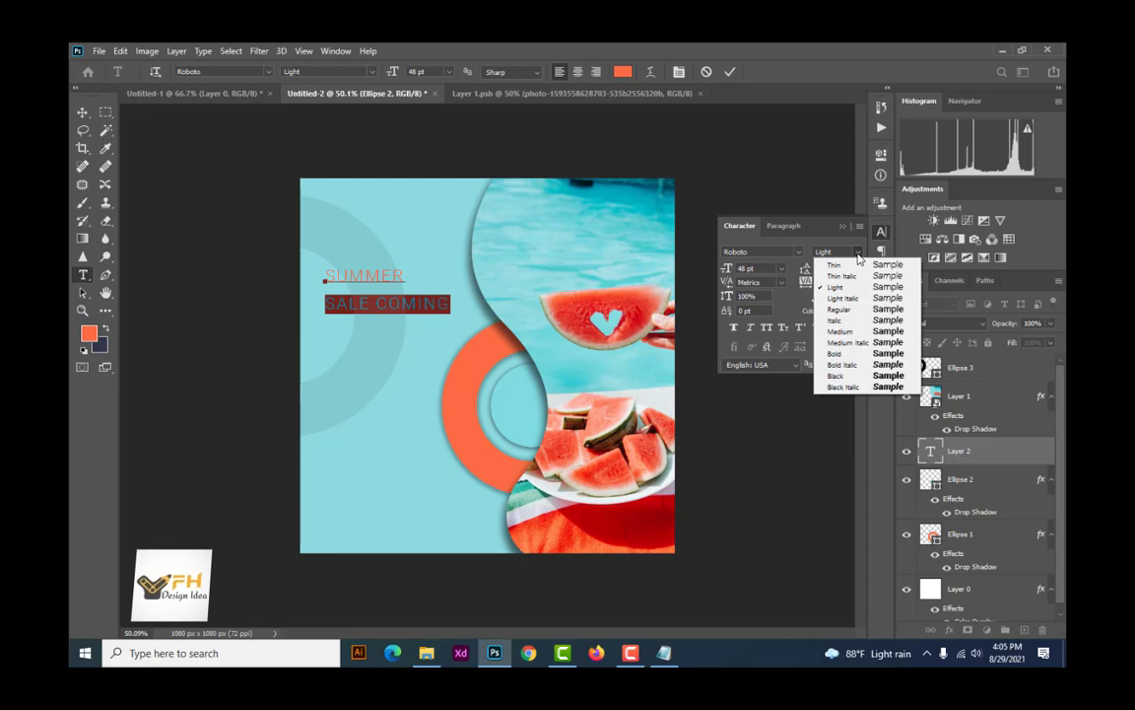
left_click(844, 376)
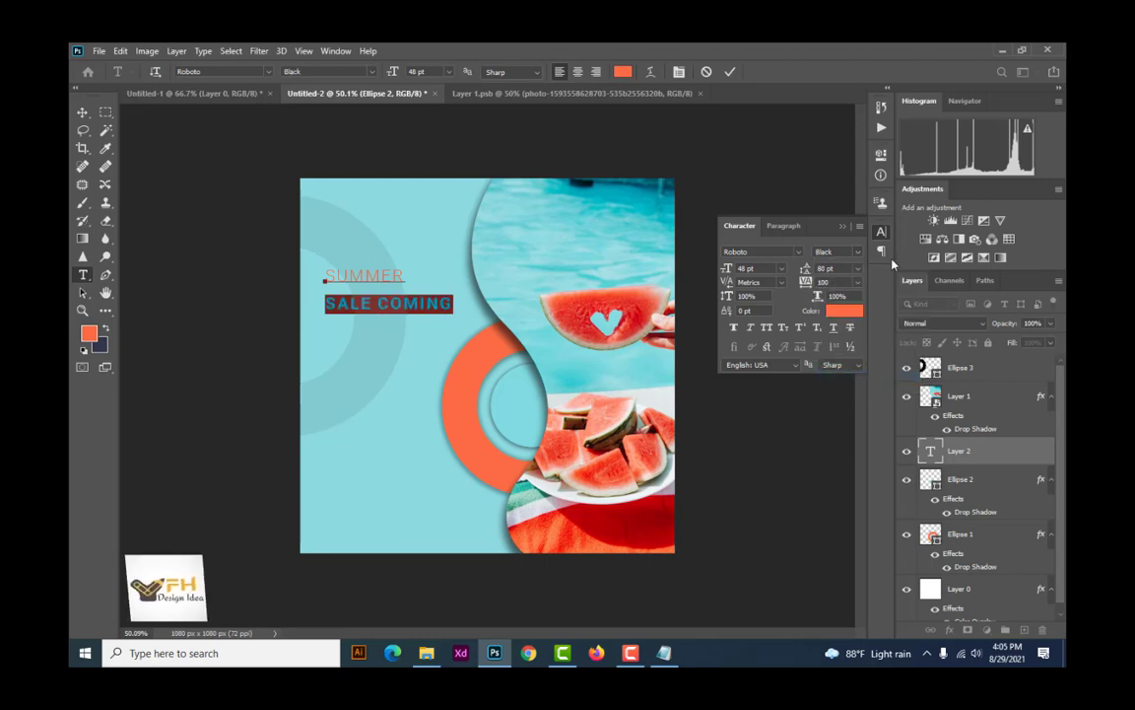
Step: Enlarge the "SALE COMING" line to a font size of 72 pt
left_click(856, 272)
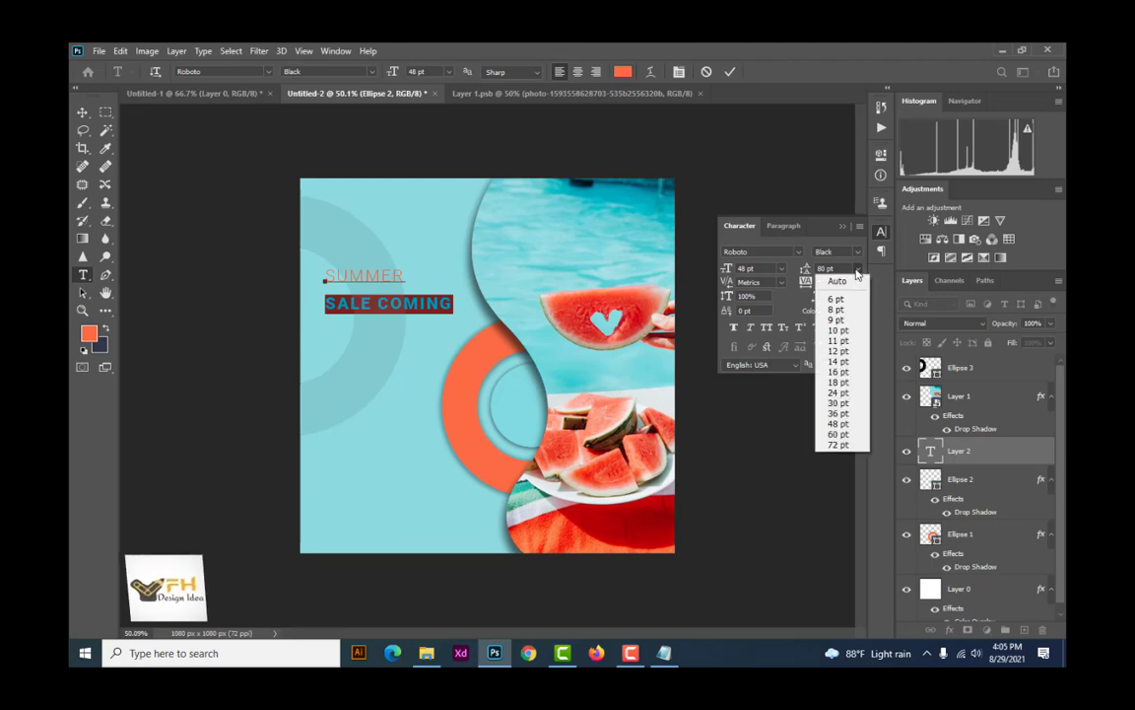
left_click(857, 274)
left_click(782, 268)
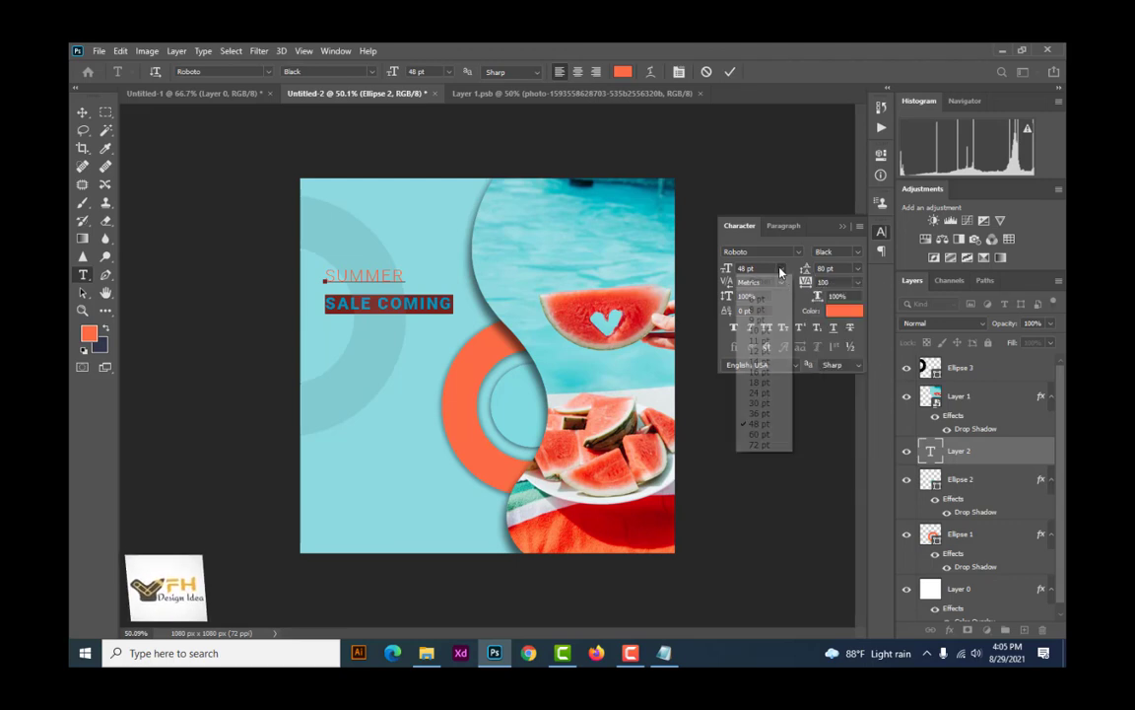
left_click(761, 435)
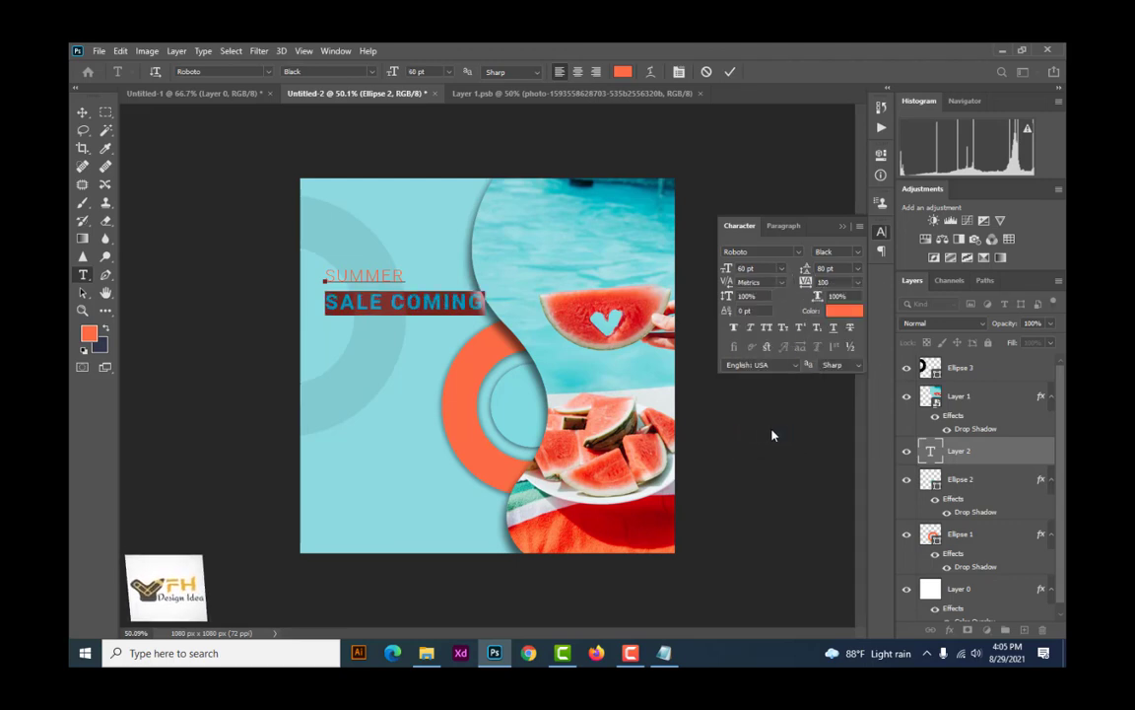
left_click(783, 269)
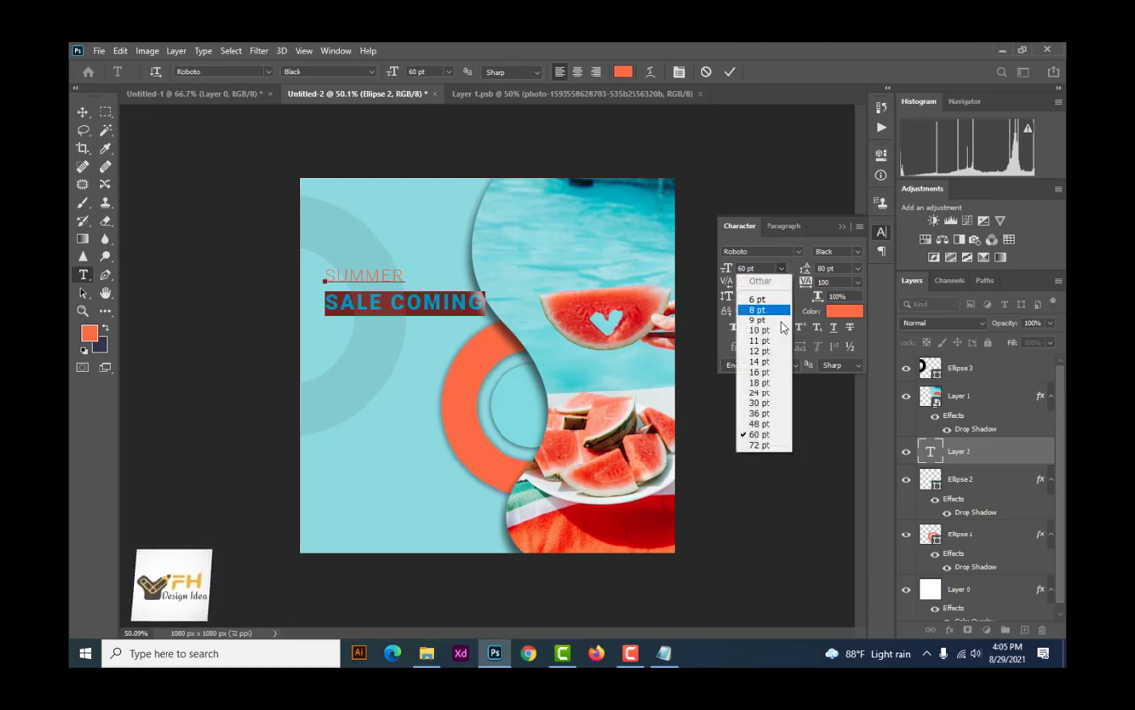
left_click(761, 446)
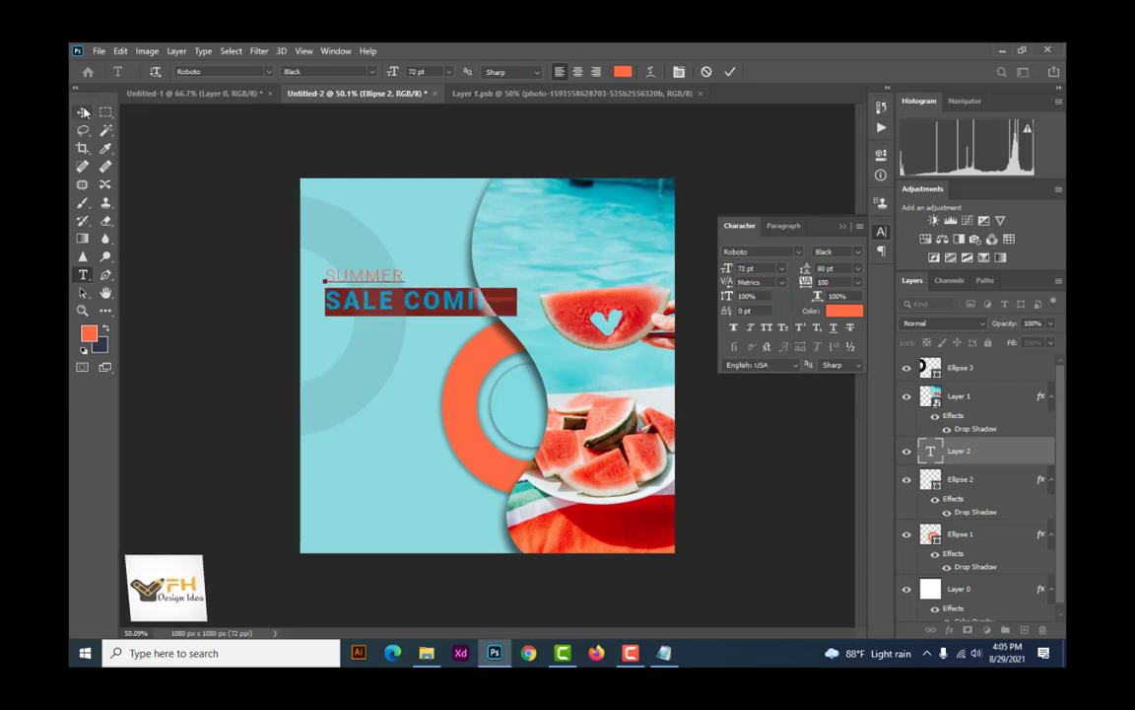
Step: Rotate the "SUMMER SALE COMING" text 90° clockwise and place it over the faded ring near the canvas's left edge
left_click(82, 112)
left_click_drag(418, 303, 406, 305)
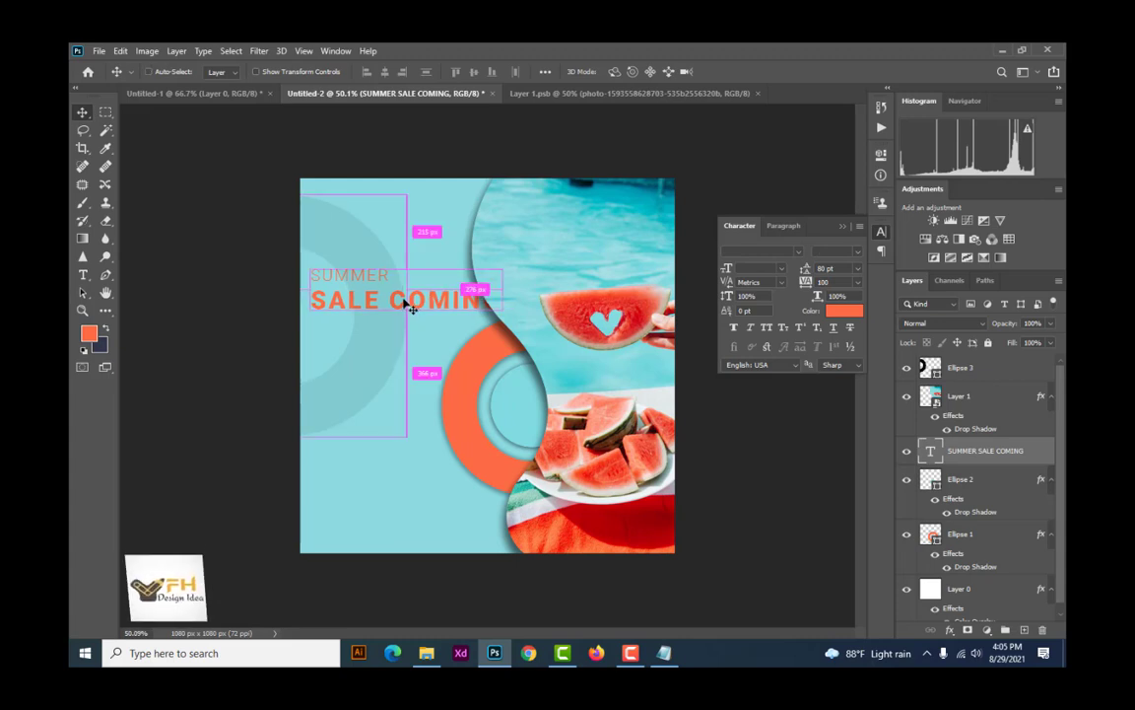
key("ctrl+t")
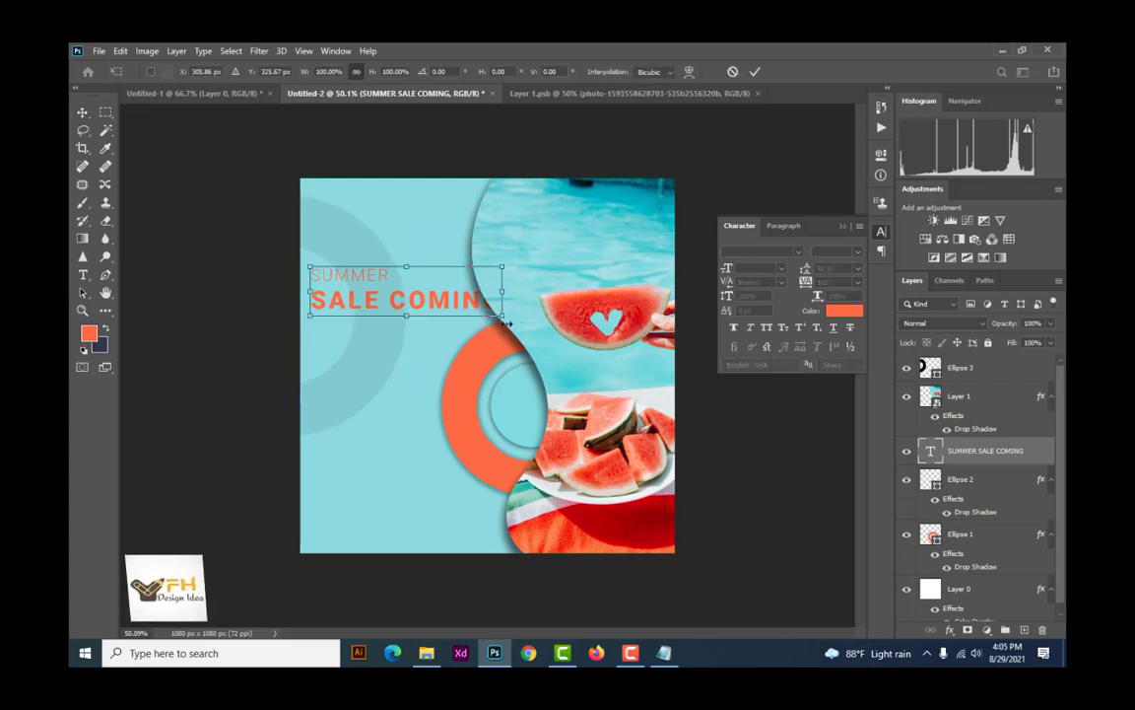
left_click_drag(505, 323, 405, 431)
key("ctrl+z")
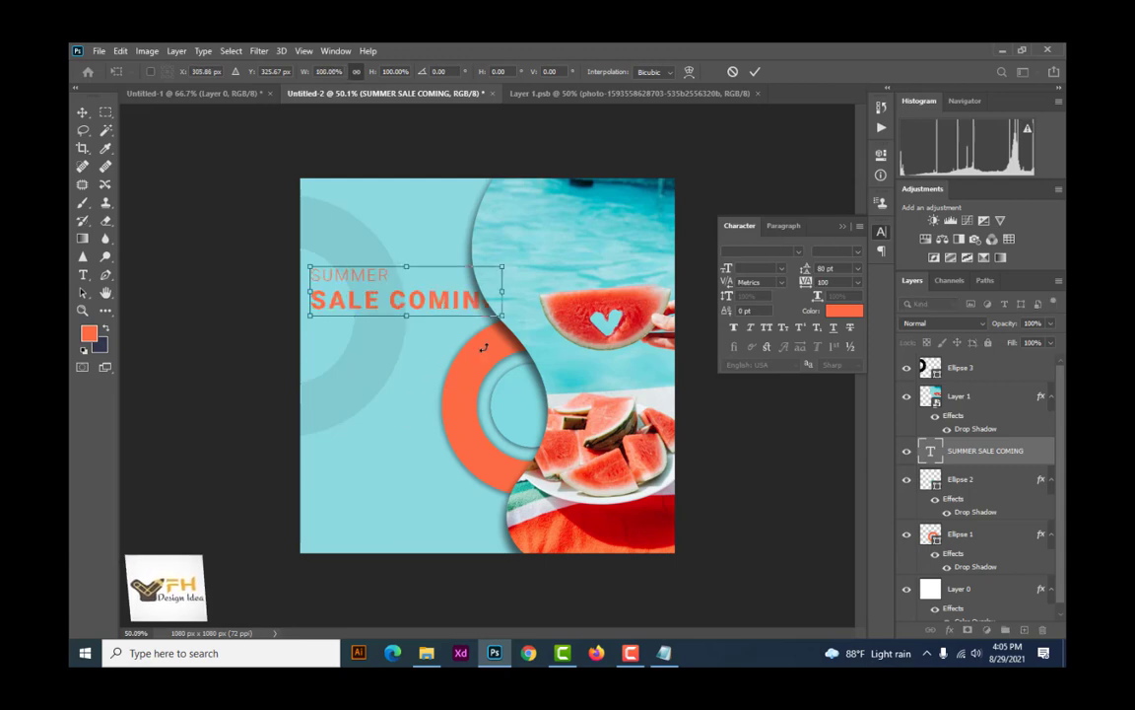
left_click_drag(510, 325, 355, 402)
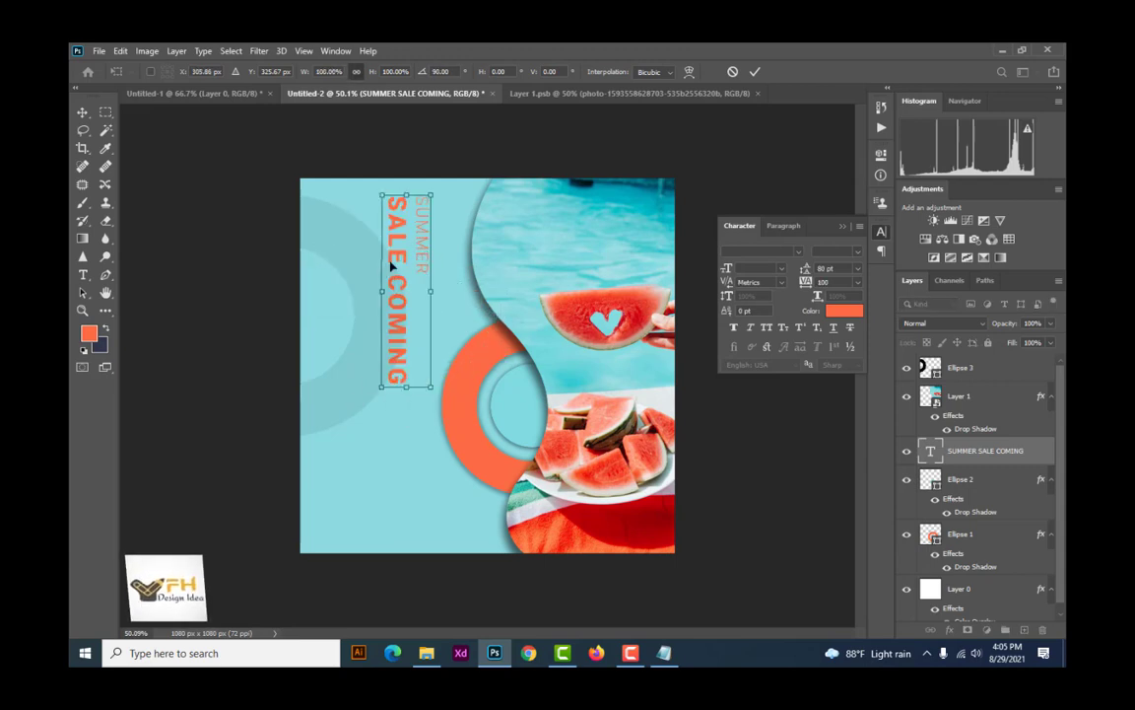
left_click_drag(388, 258, 336, 264)
key("Return")
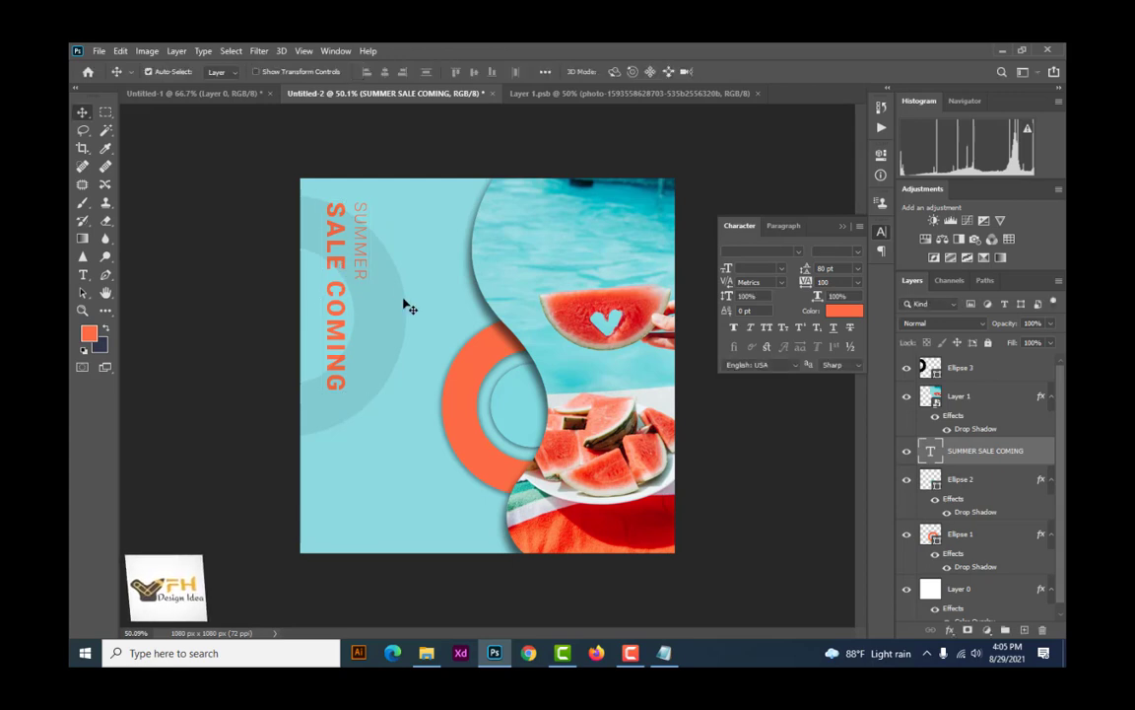
left_click(366, 249)
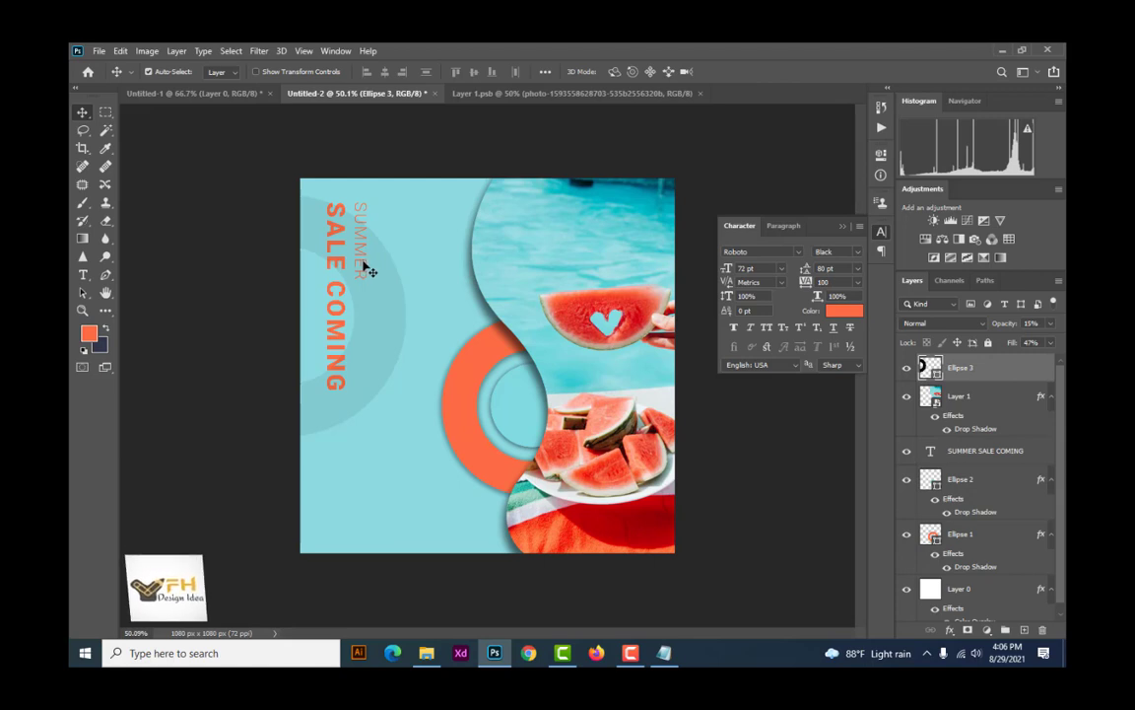
left_click(404, 376)
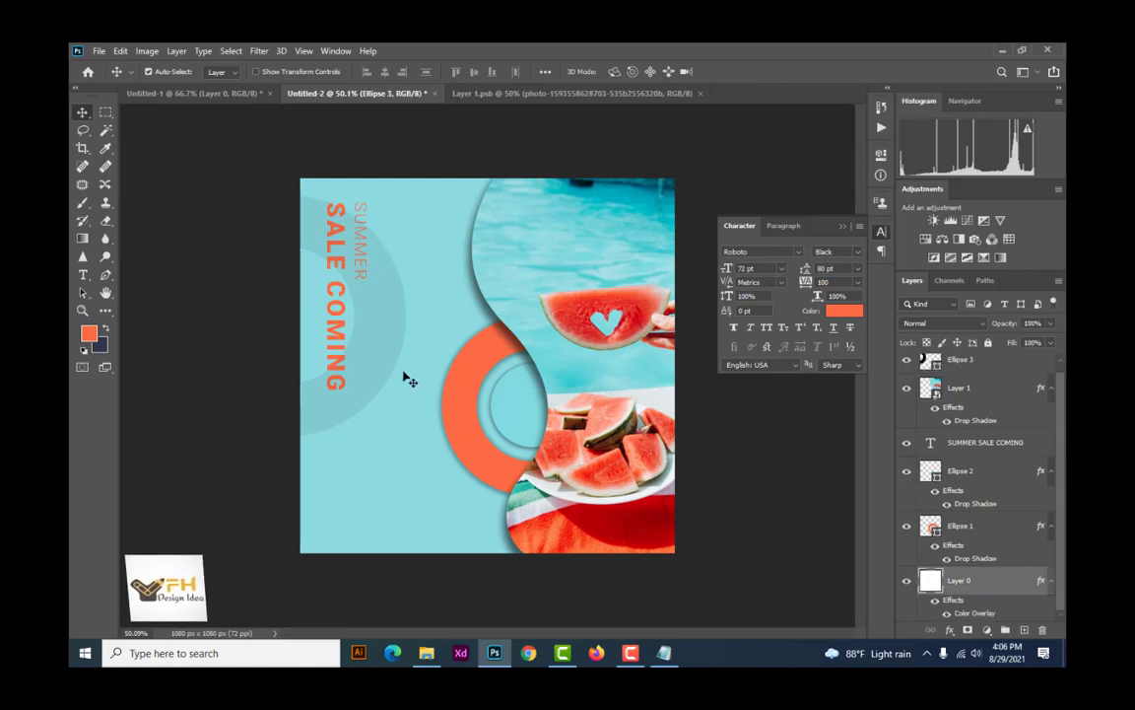
Step: Enlarge the "SUMMER" line of the vertical text to a font size of 55 pt
left_click(83, 274)
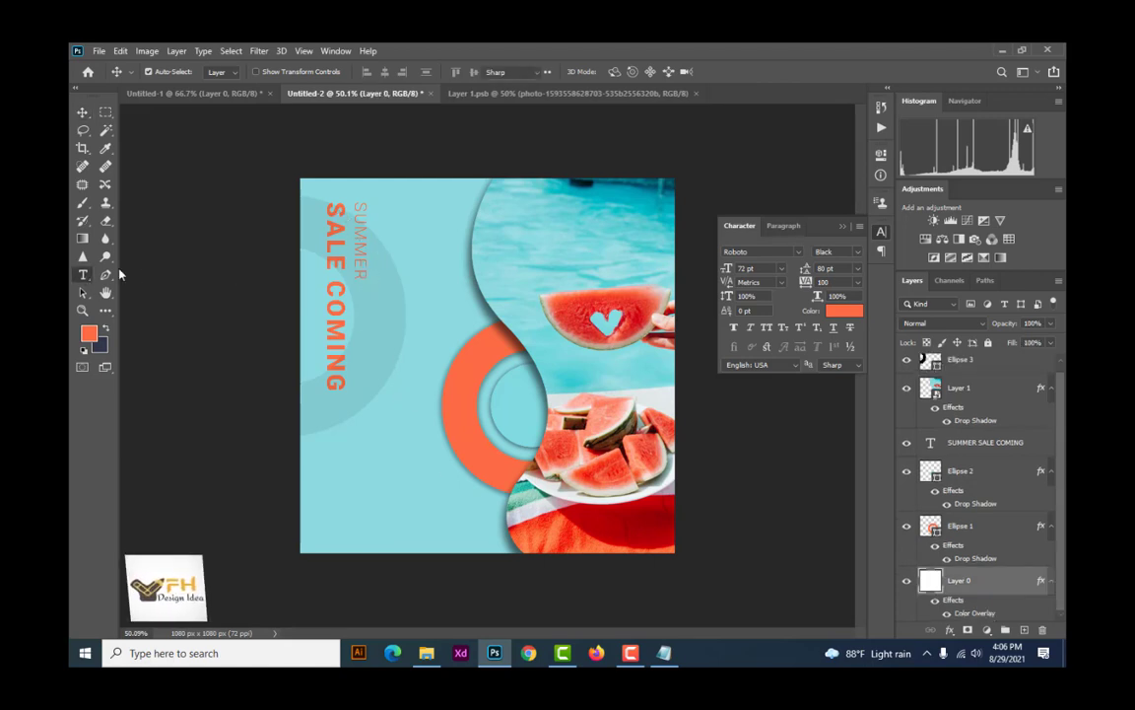
left_click(361, 276)
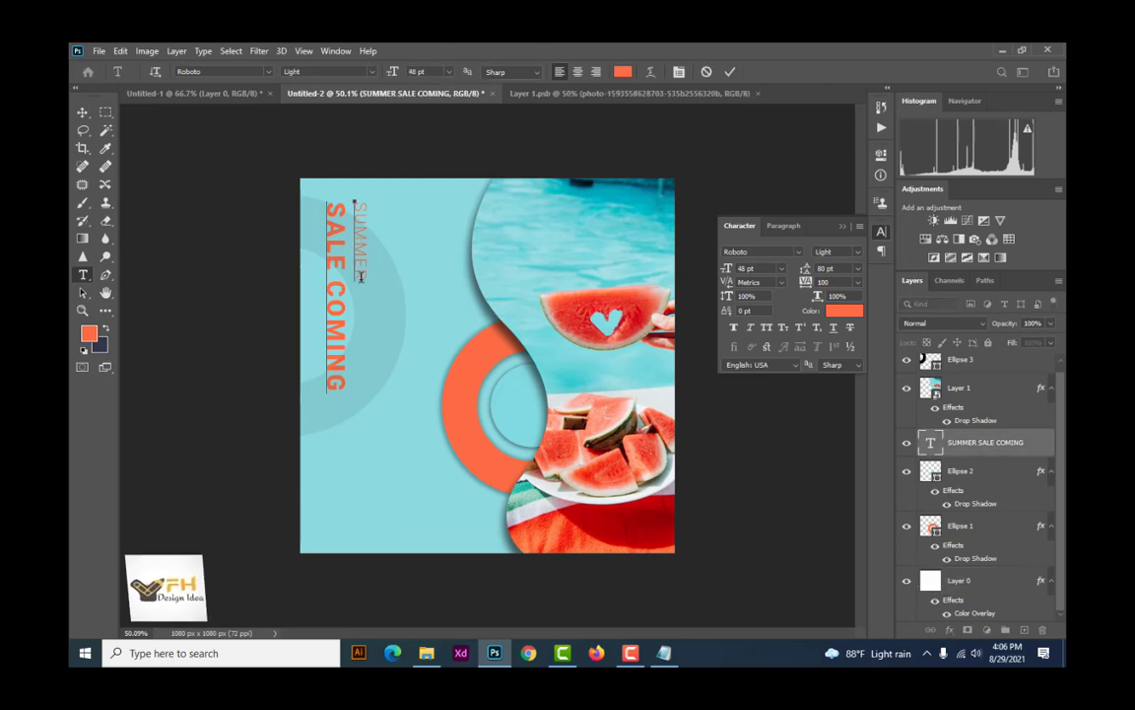
left_click_drag(361, 276, 361, 183)
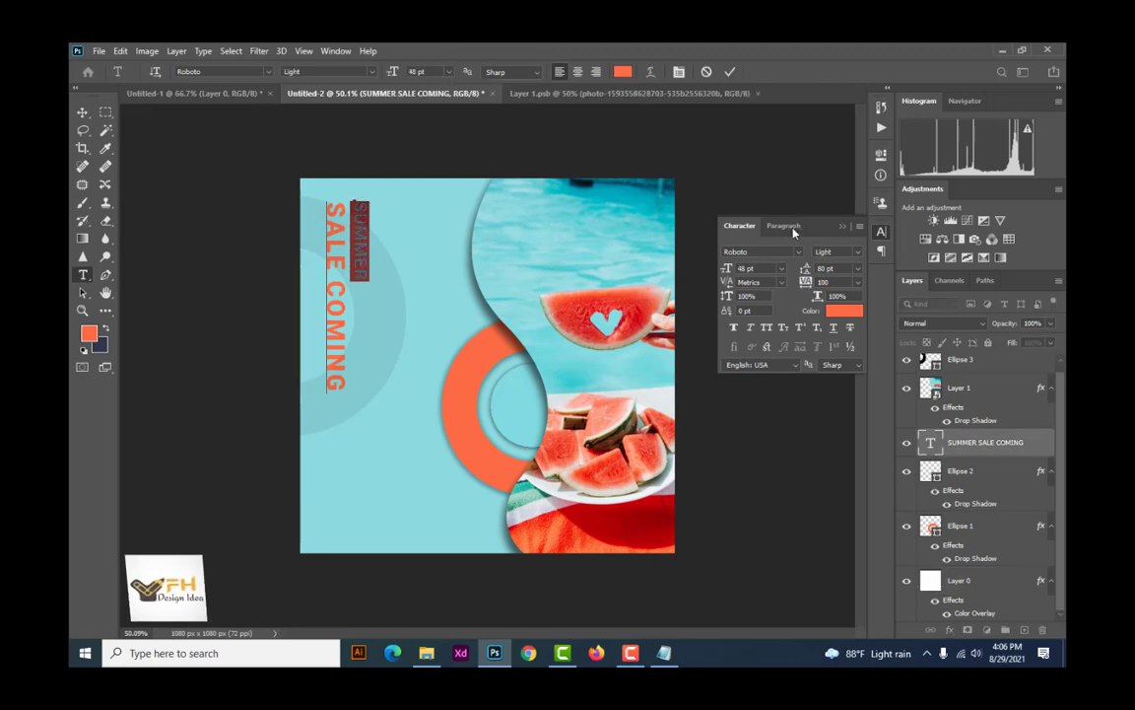
left_click(826, 268)
left_click(82, 111)
left_click(370, 242)
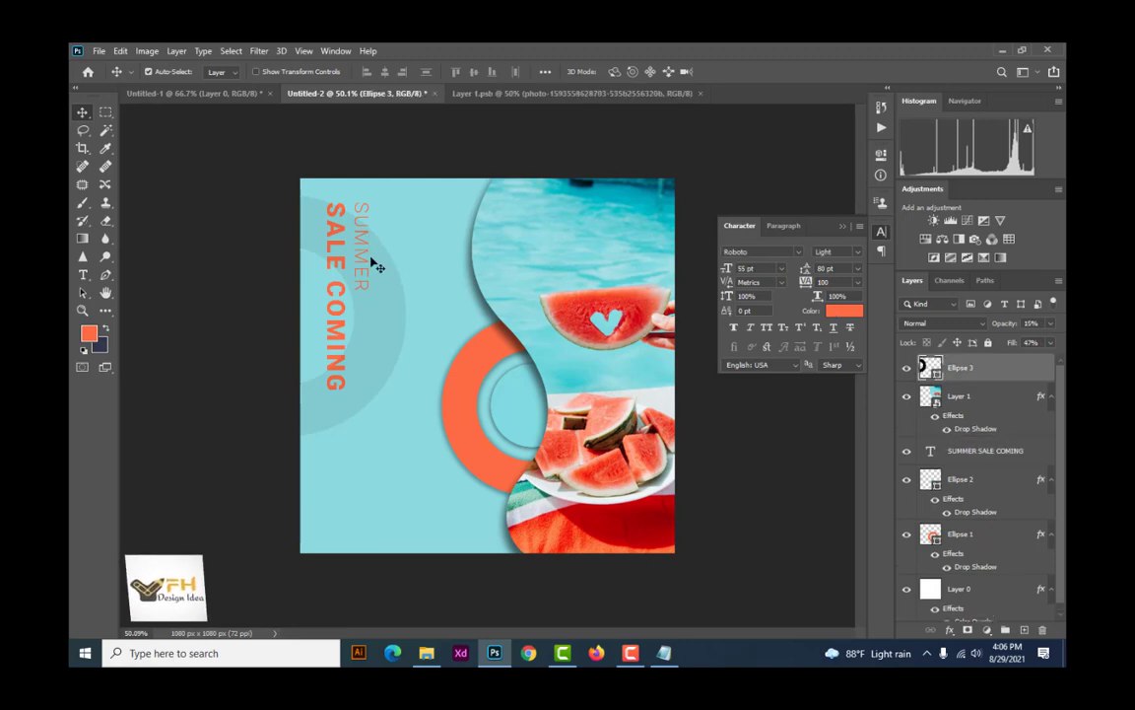
Step: Add a new empty layer above the faded ring's Ellipse 3 layer
left_click(83, 274)
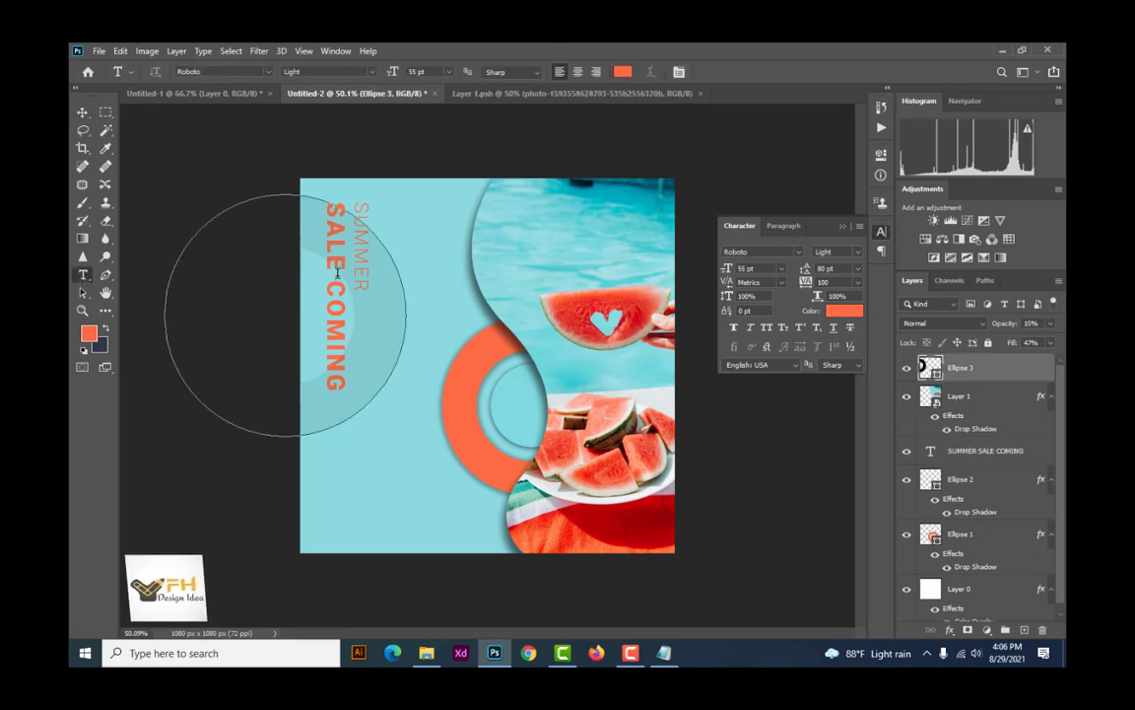
left_click(83, 113)
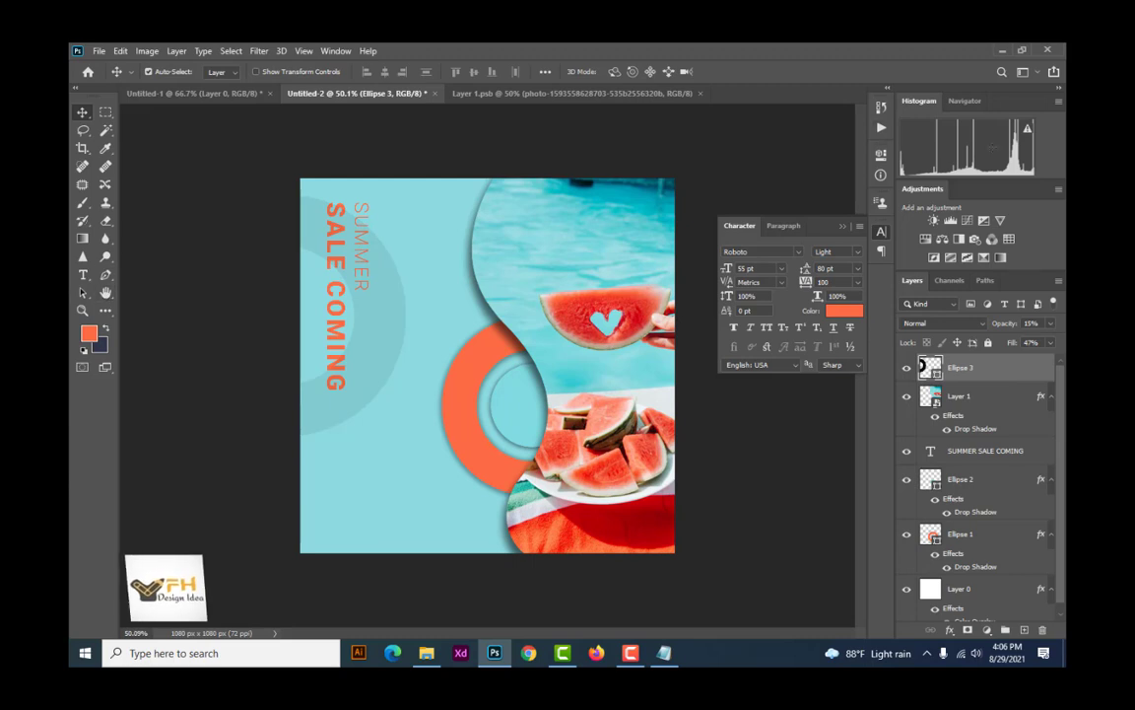
key("t")
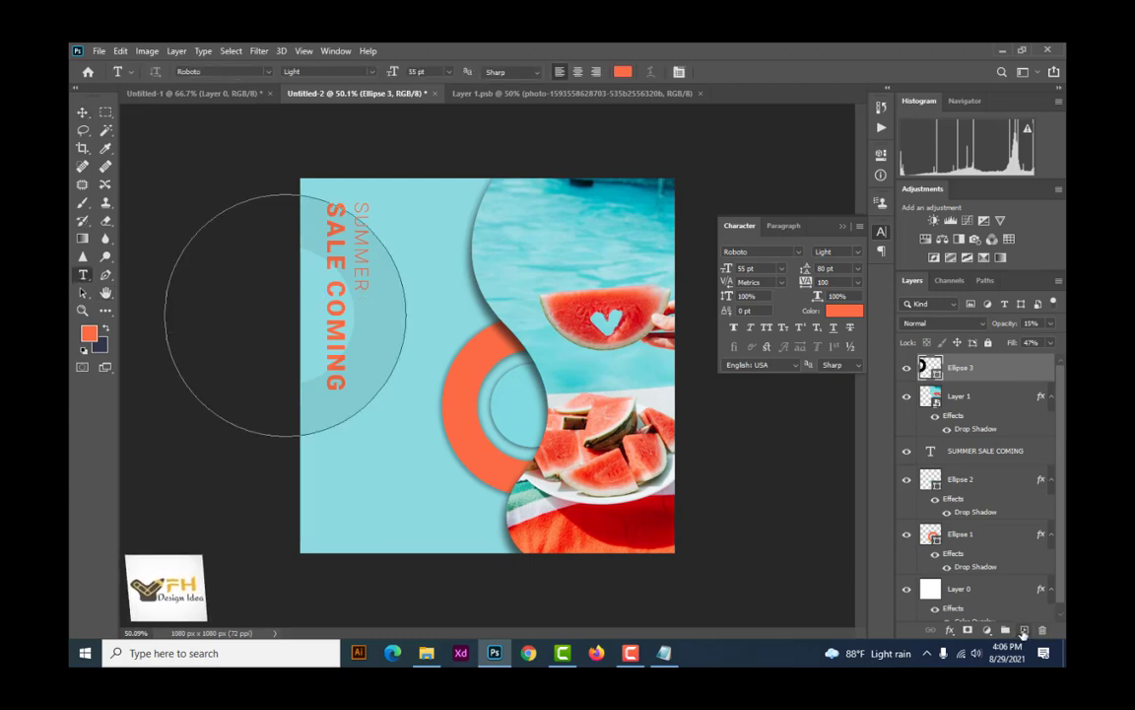
left_click(1023, 631)
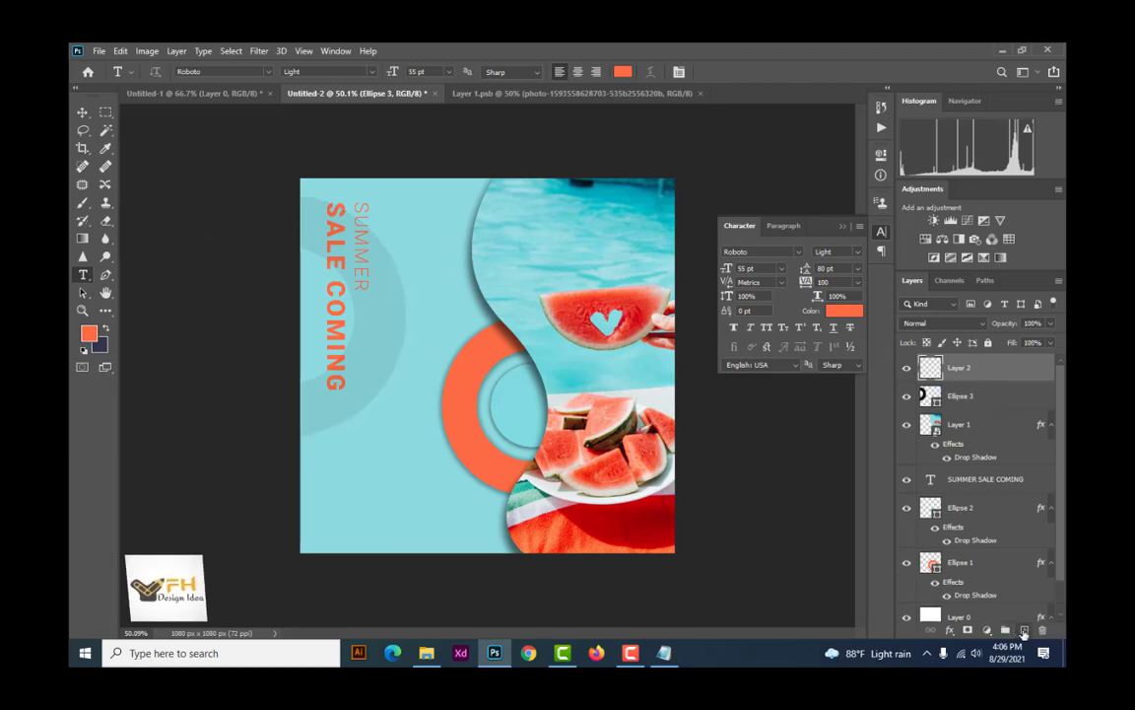
left_click(83, 112)
left_click_drag(366, 241, 453, 262)
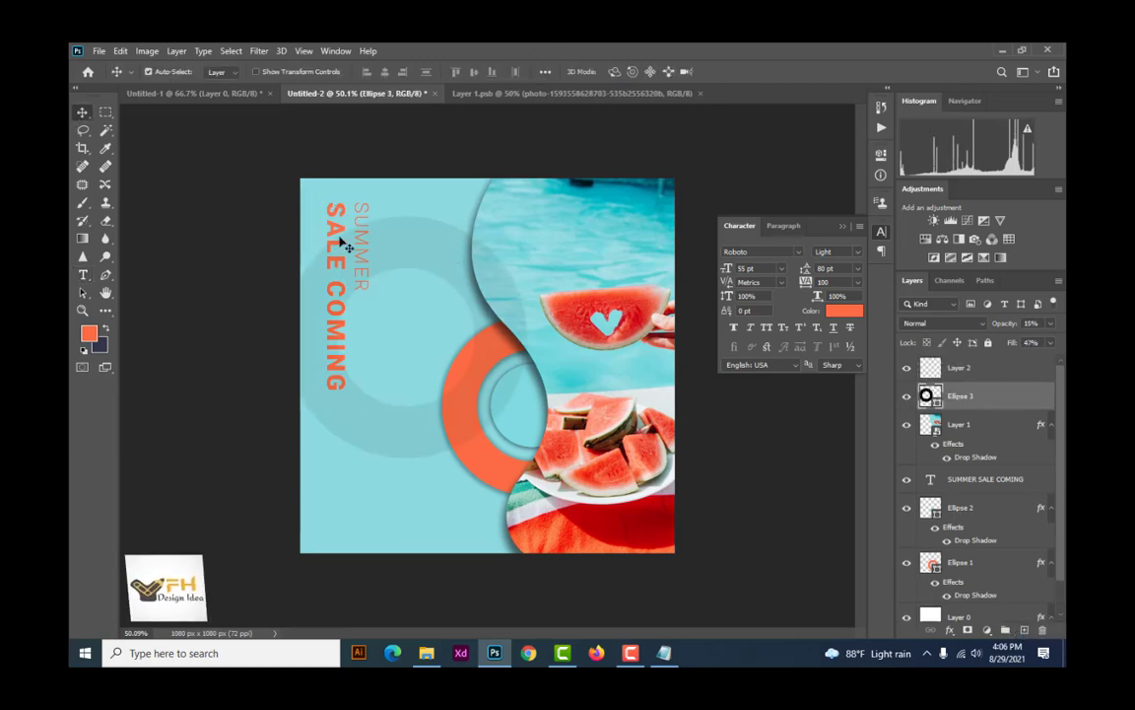
left_click_drag(341, 232, 377, 230)
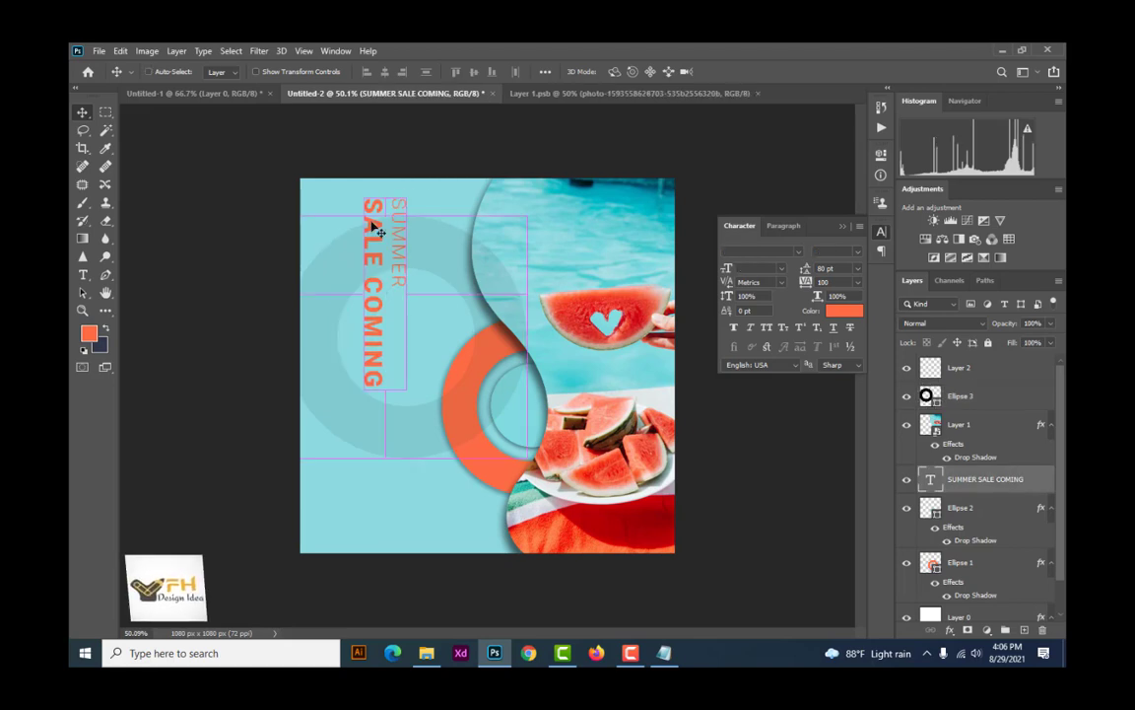
key("ctrl+z")
key("ctrl+z")
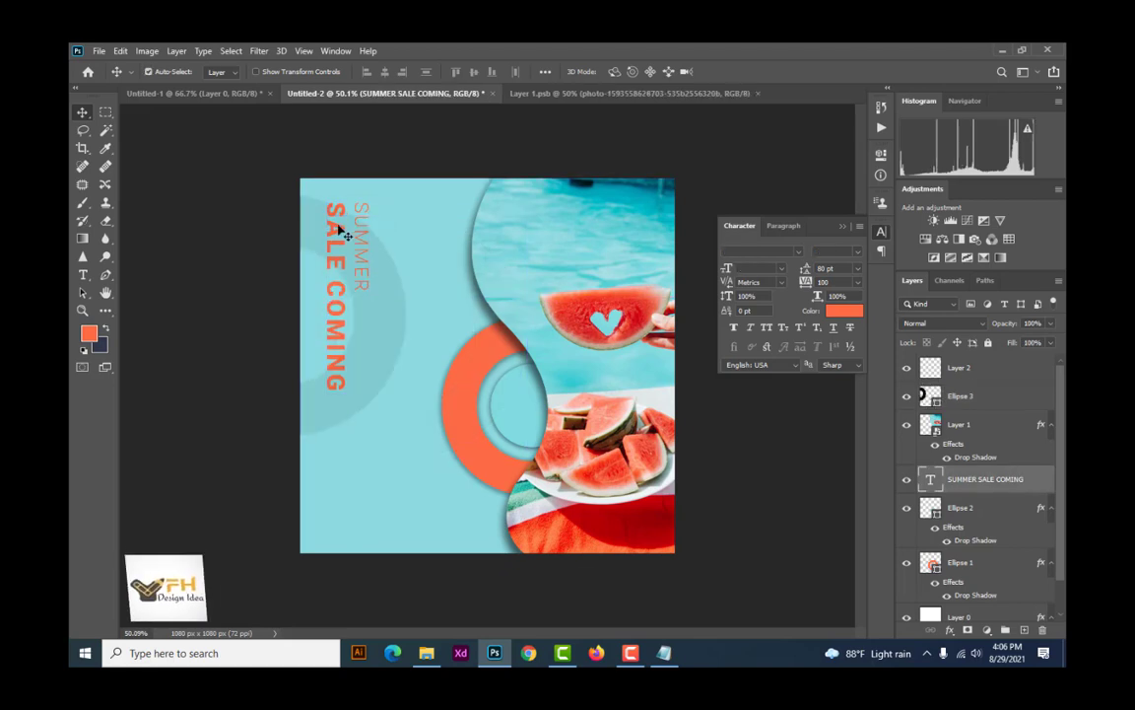
Step: Recolor the whole "SUMMER SALE COMING" text to dark navy #1f2334
left_click(339, 222)
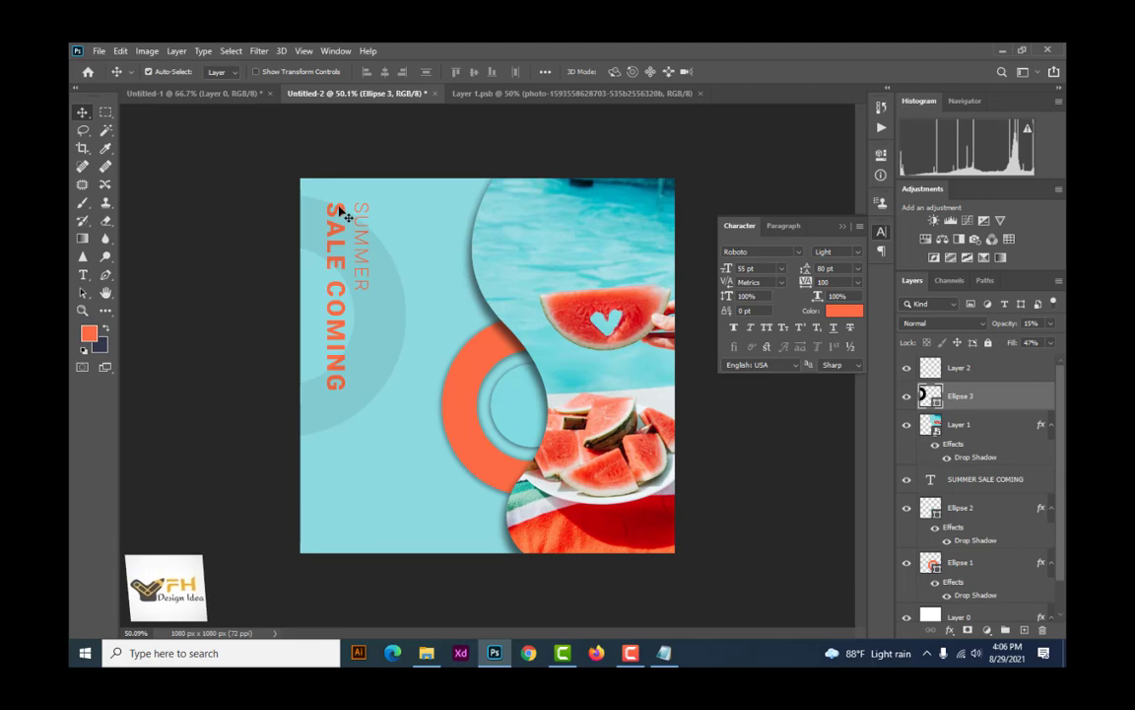
double_click(339, 217)
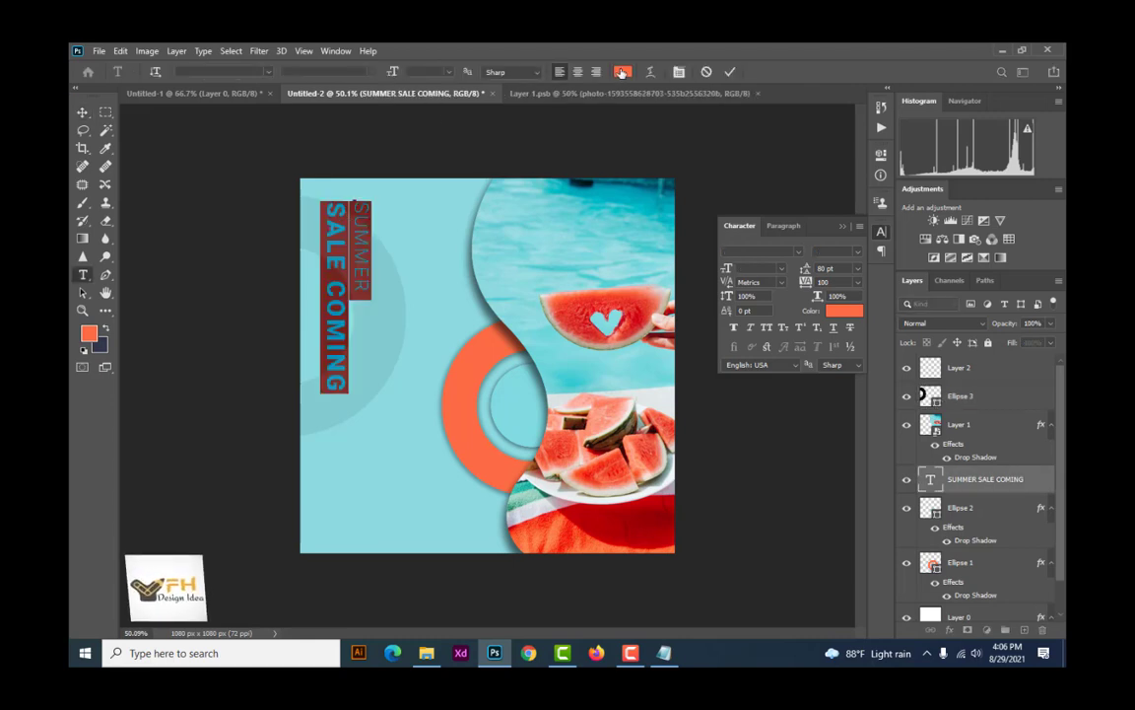
left_click(622, 71)
left_click(105, 343)
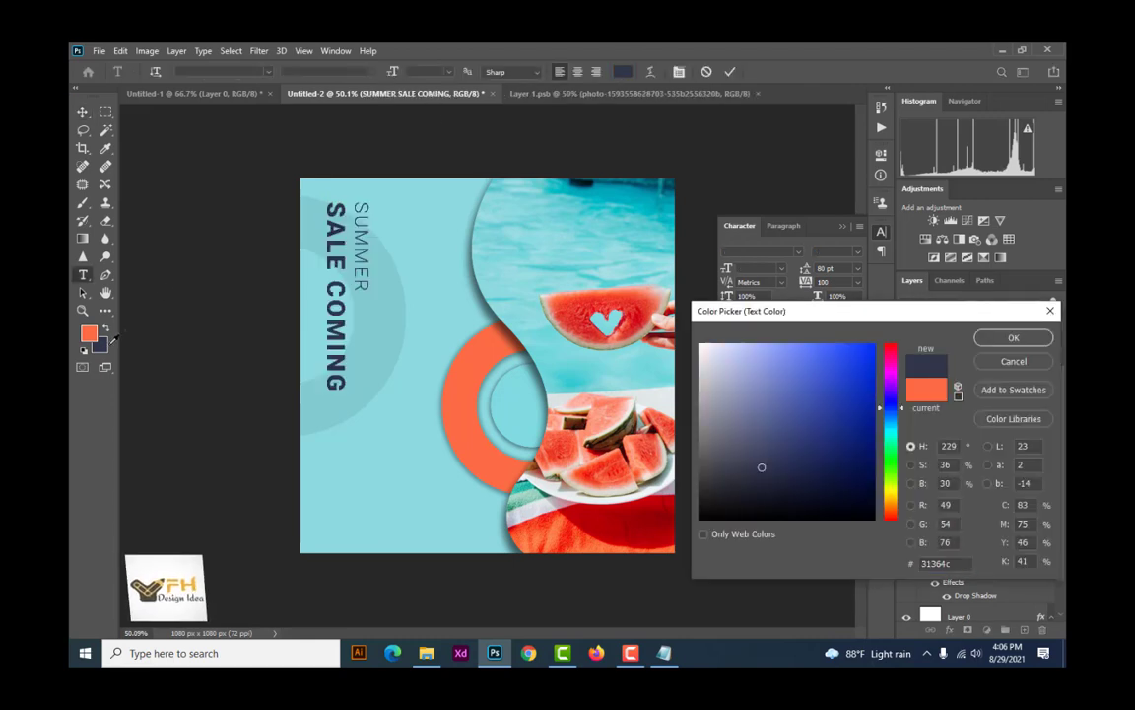
left_click(771, 484)
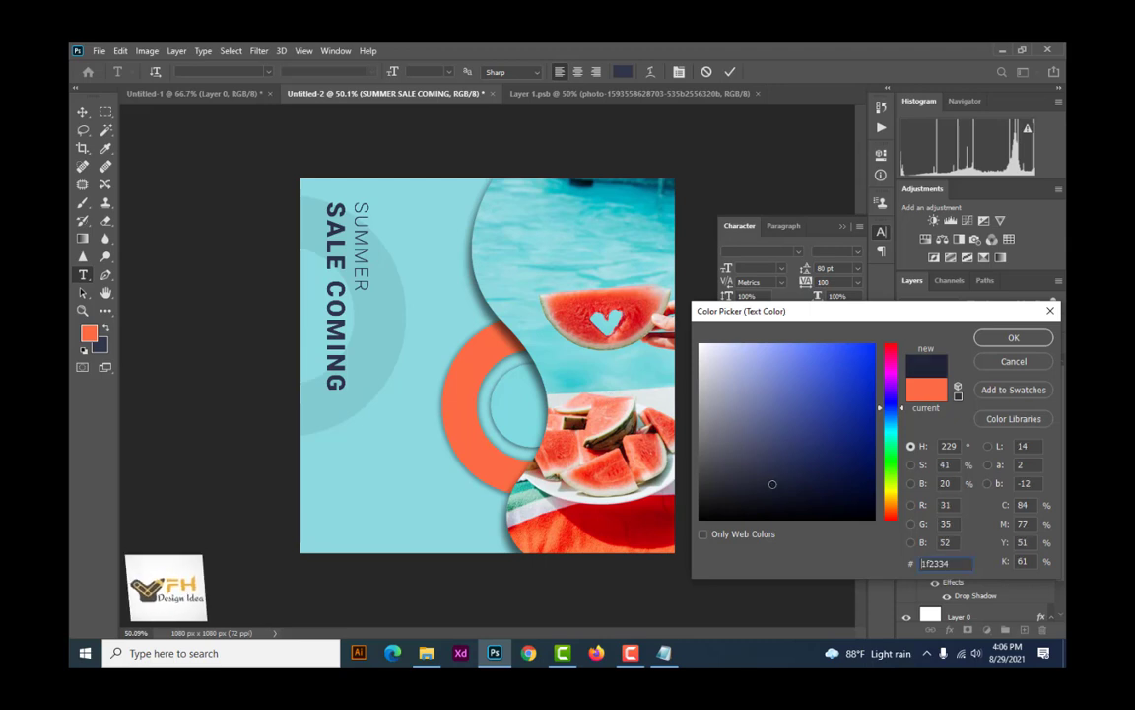
left_click(1013, 337)
left_click(730, 71)
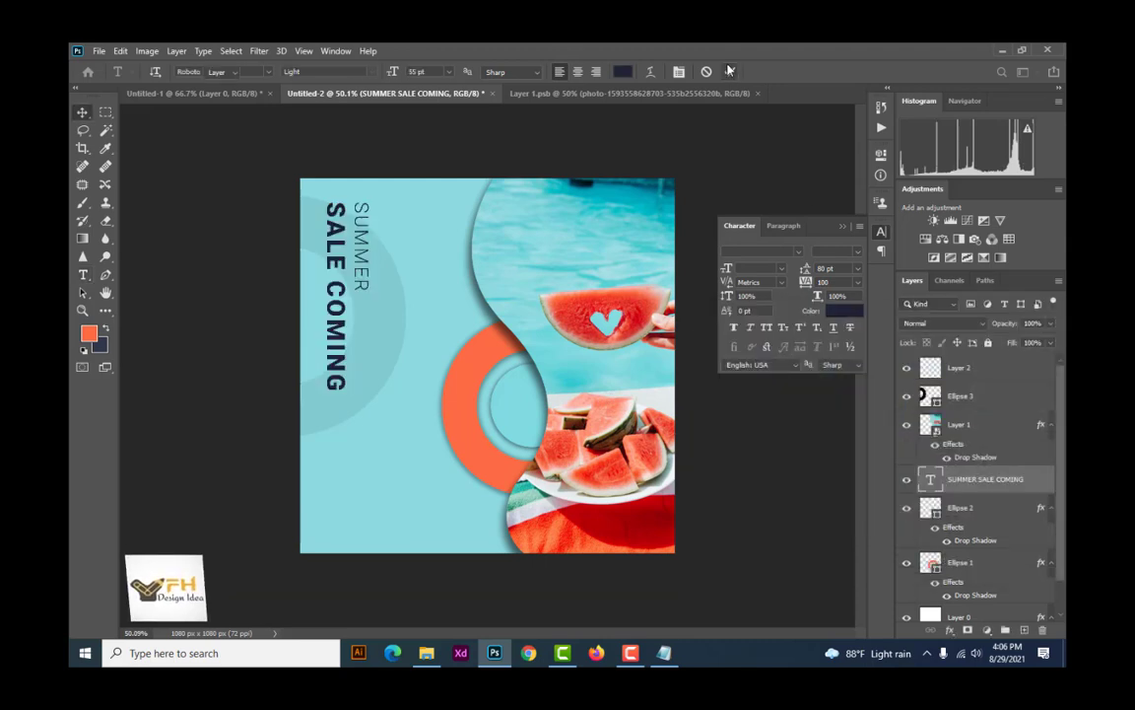
key("v")
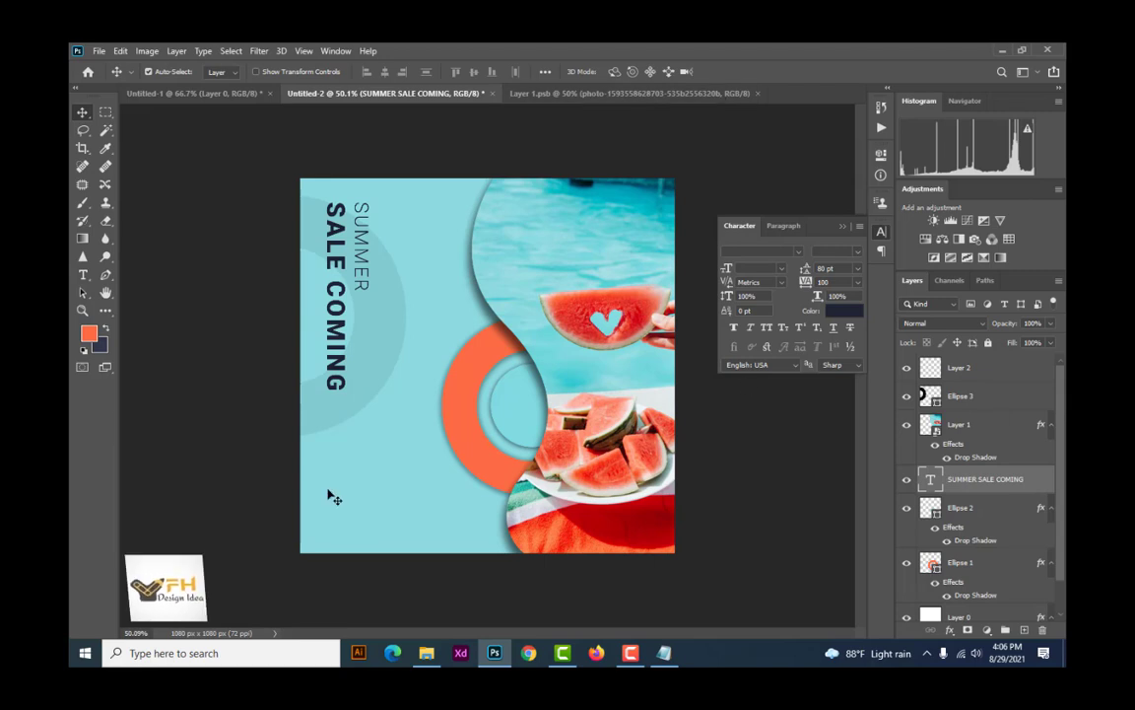
Step: Switch to the Notepad document, copy the lines "60%" and "OFF", and return to the Photoshop design
left_click(664, 652)
left_click_drag(577, 221, 560, 207)
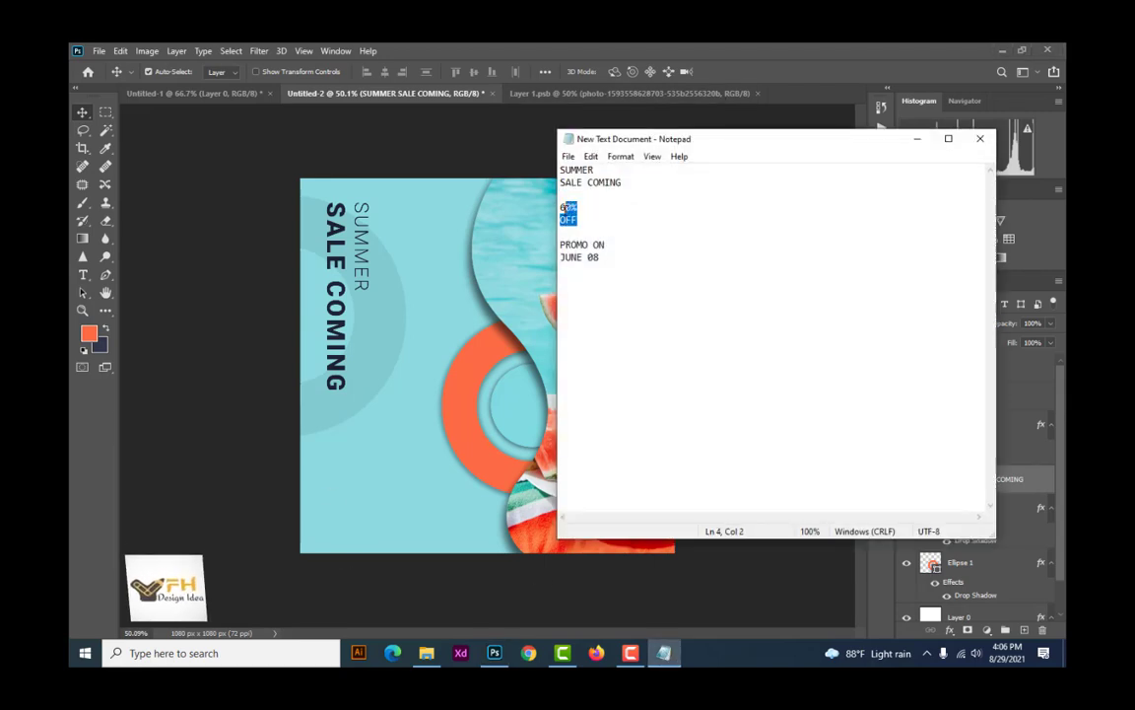
right_click(569, 215)
left_click(608, 256)
left_click(917, 139)
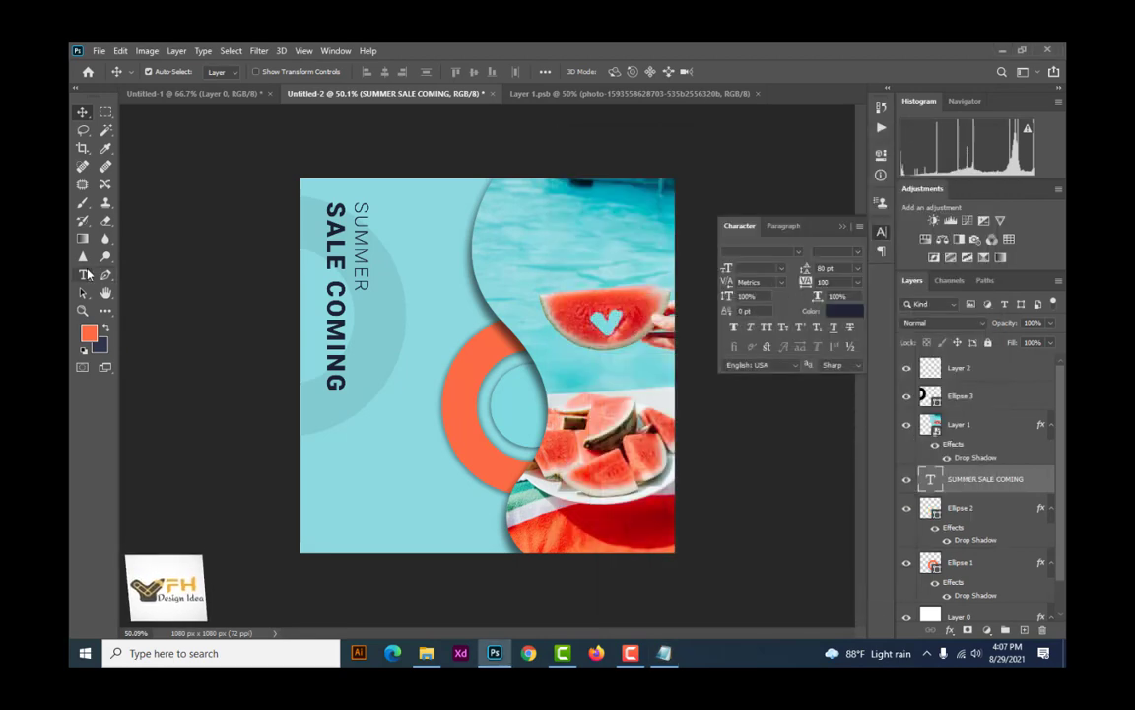
Step: Add a text layer just beside the orange ring containing the copied lines "60%" and "OFF"
left_click(83, 274)
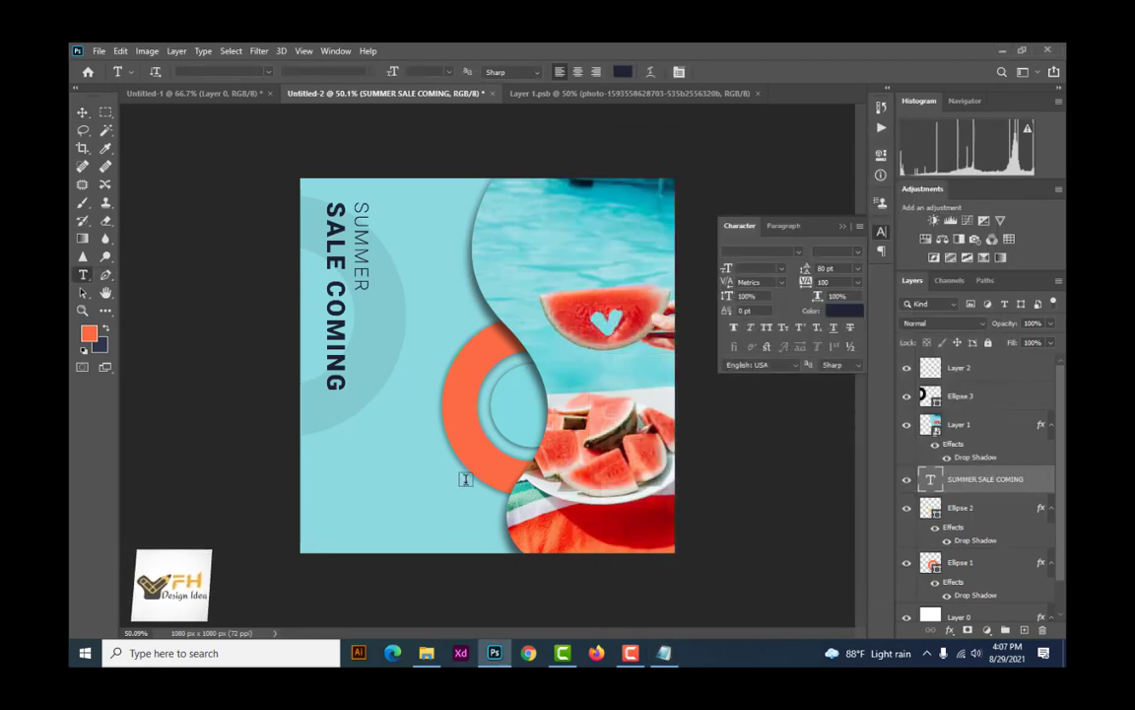
left_click(419, 432)
key("ctrl+v")
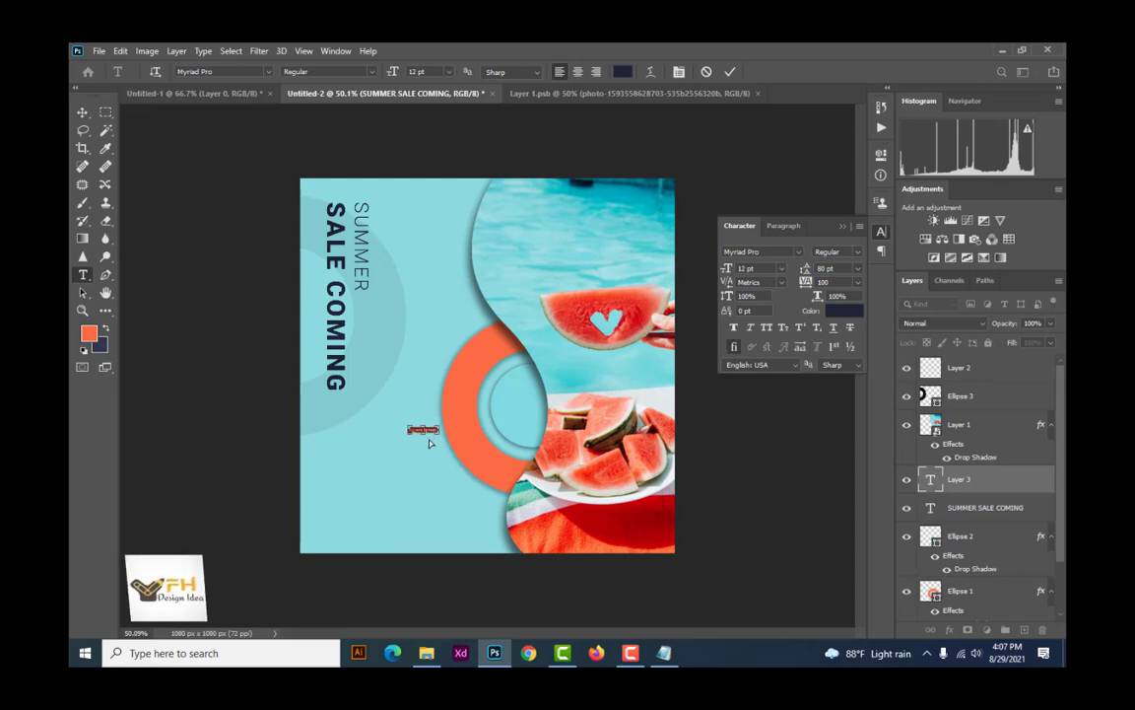
key("ctrl+v")
Step: Try to set the font of the new "60% OFF" text to Roboto
left_click(795, 252)
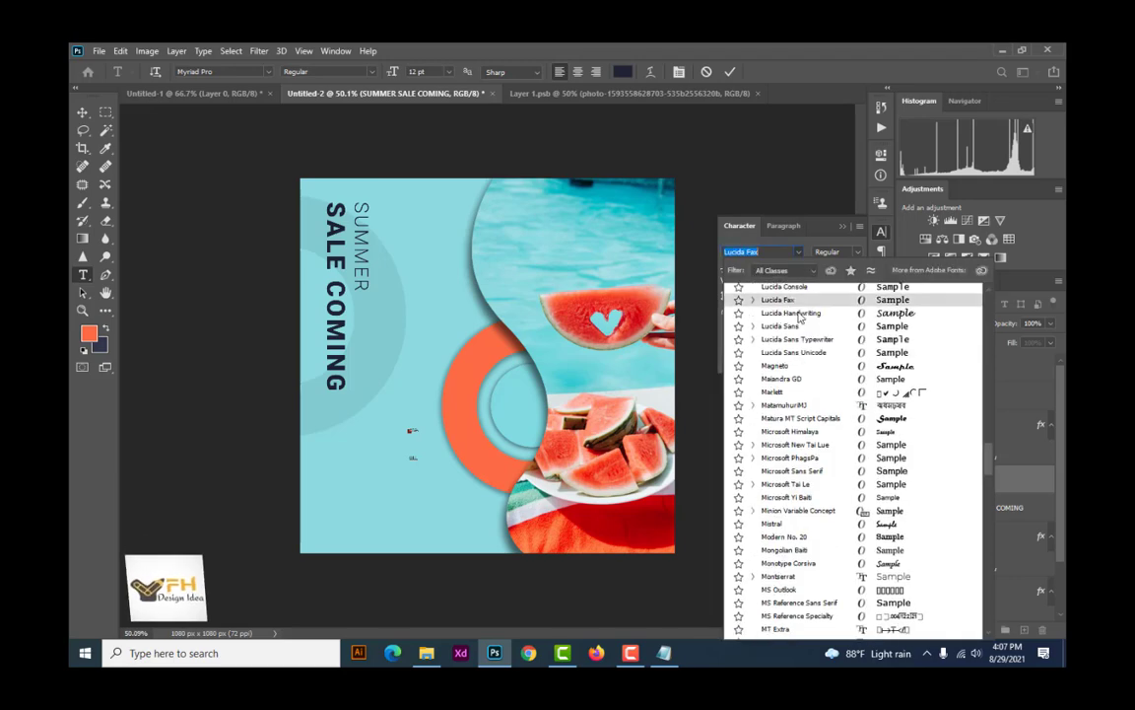
scroll(801, 316, "up", 8)
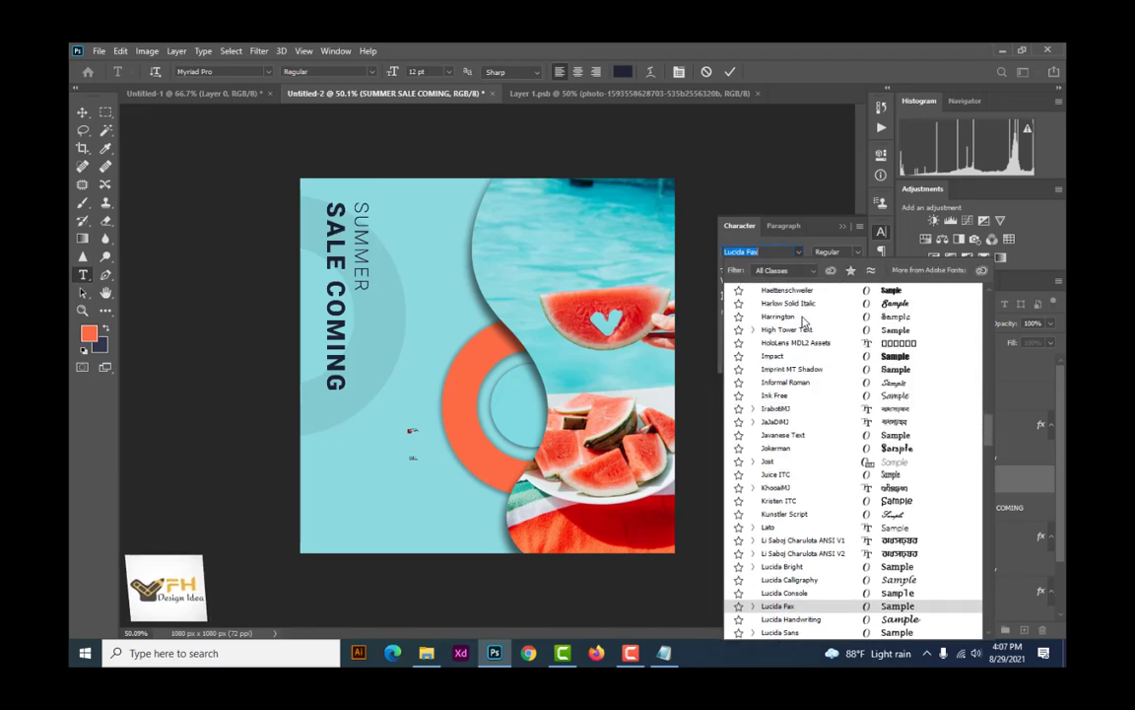
scroll(800, 321, "up", 15)
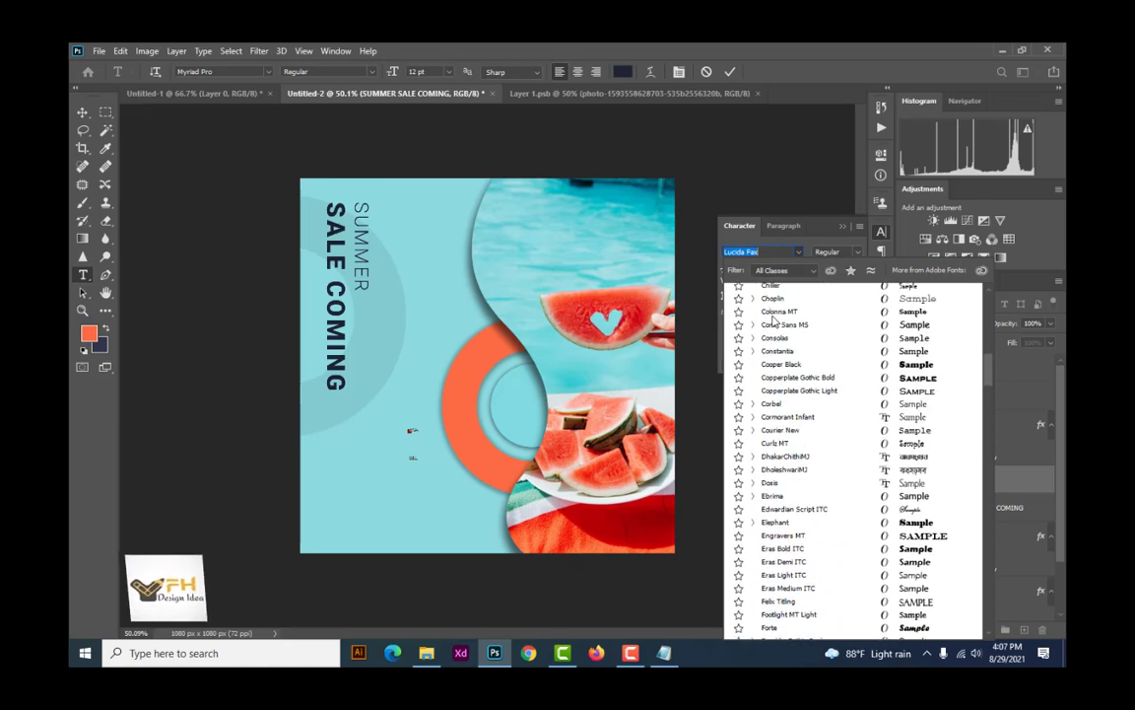
scroll(773, 321, "up", 6)
scroll(739, 322, "up", 5)
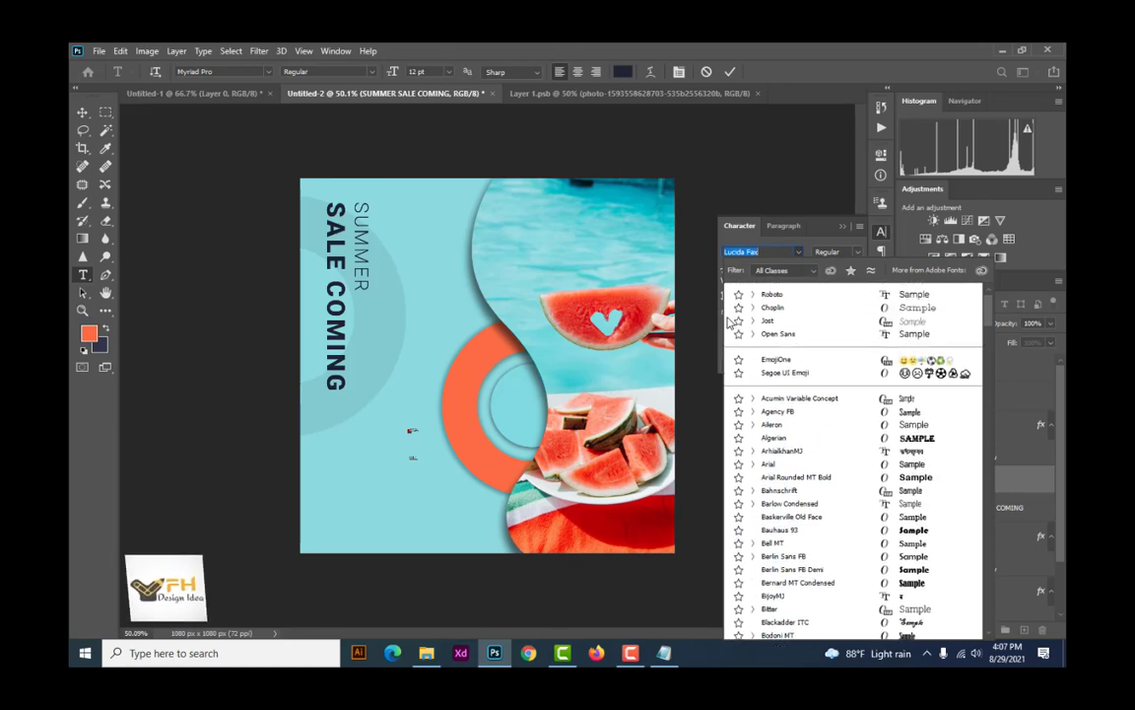
left_click(784, 298)
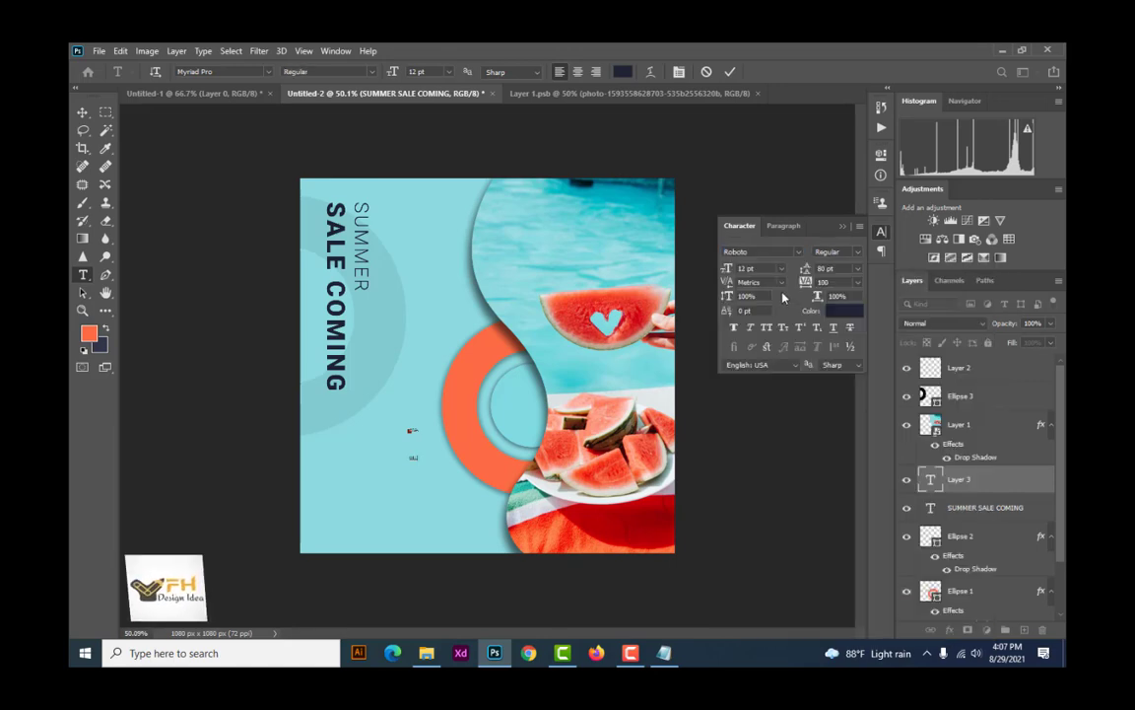
Step: Select both lines of the "60% OFF" text and set their font to Roboto Bold
left_click_drag(419, 459, 400, 429)
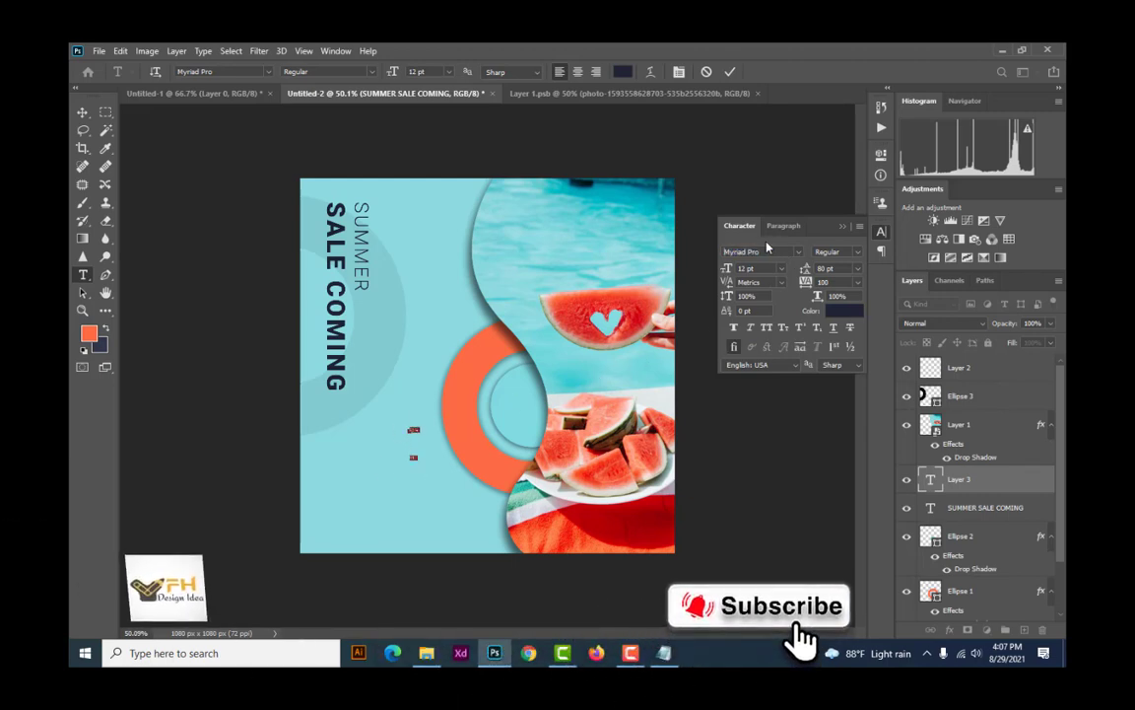
left_click(767, 251)
type("r")
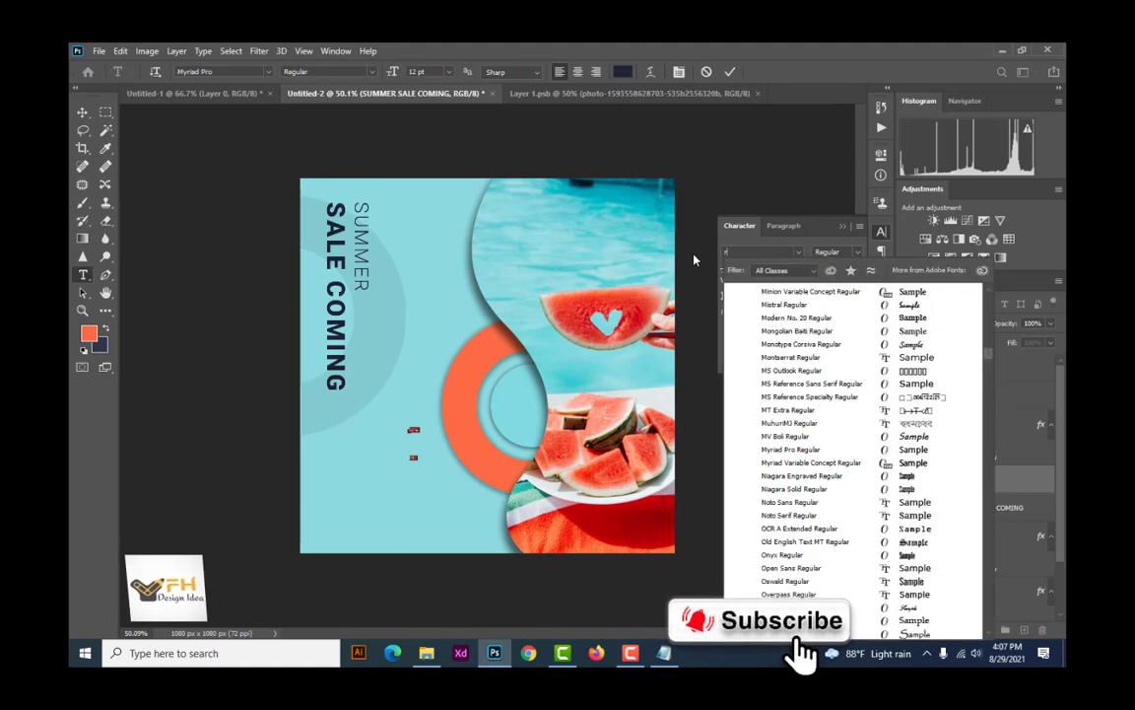
type("oboto")
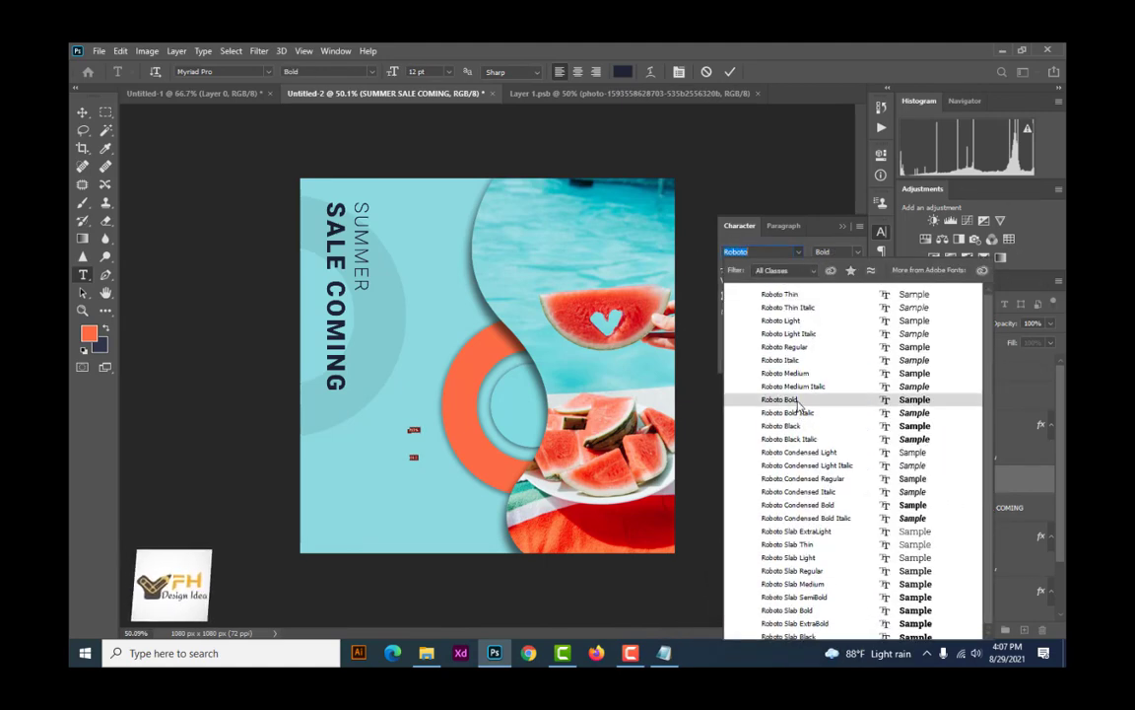
left_click(793, 399)
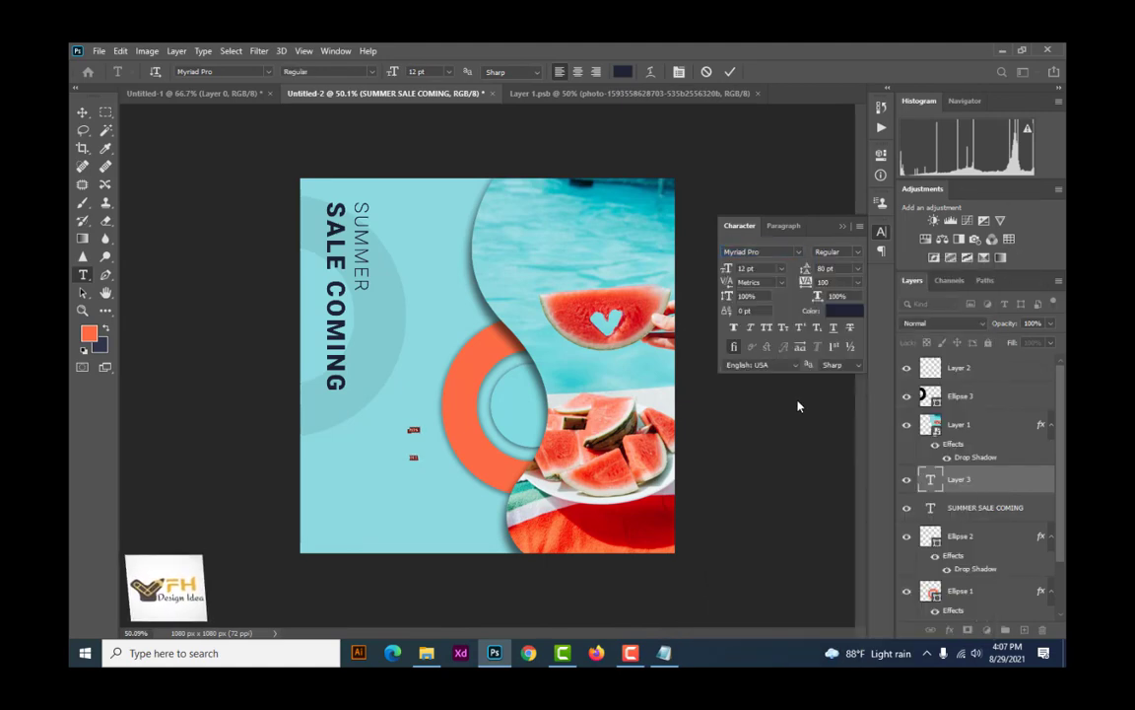
Step: Enlarge the "60% OFF" text to 72 pt and move it over the lower-left part of the orange ring
left_click(783, 268)
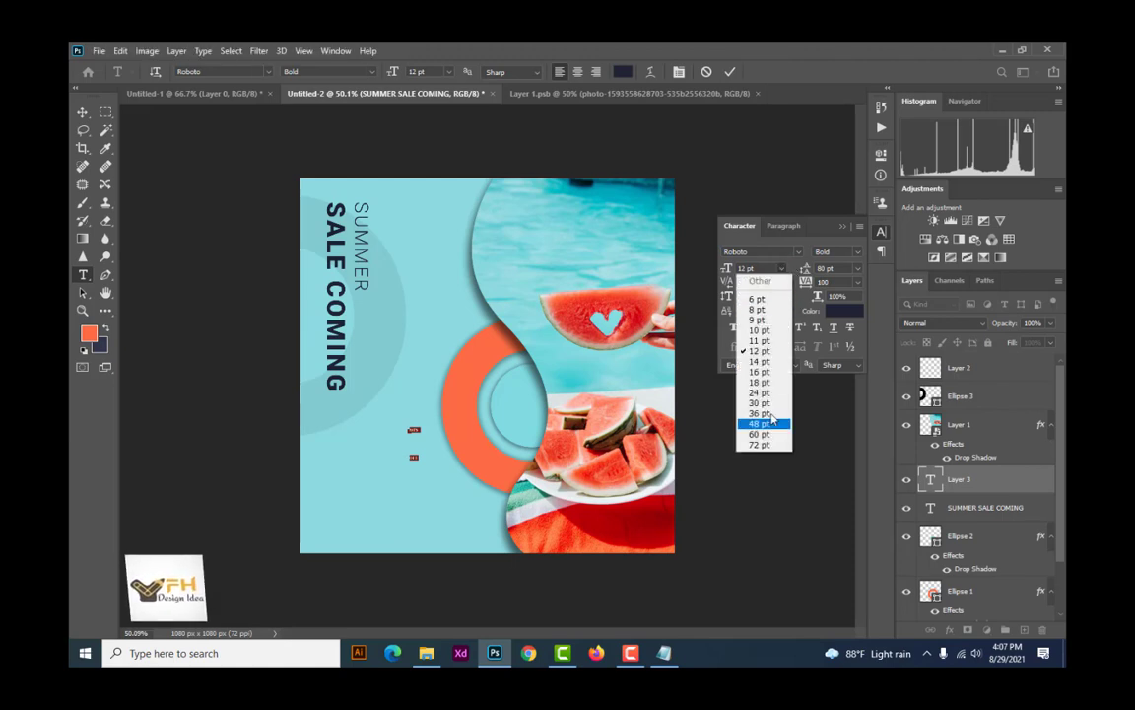
left_click(767, 445)
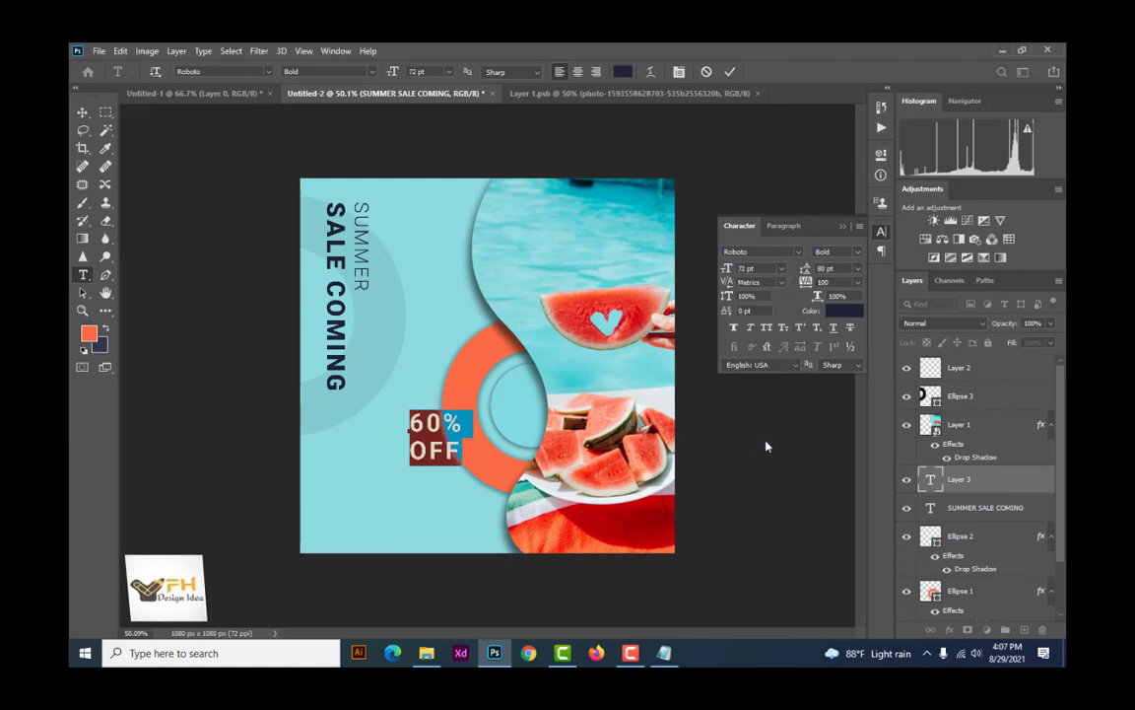
left_click(83, 113)
left_click_drag(428, 427, 455, 419)
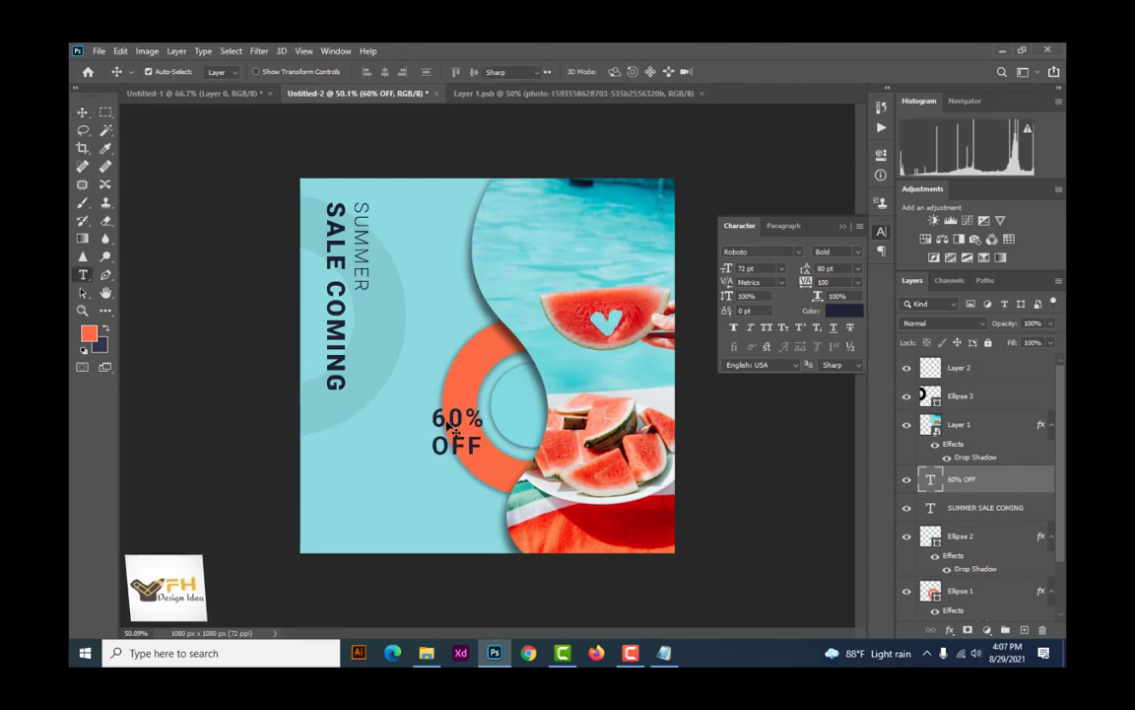
Step: Set the "OFF" line of the "60% OFF" text to Roboto Light at 60 pt
double_click(460, 418)
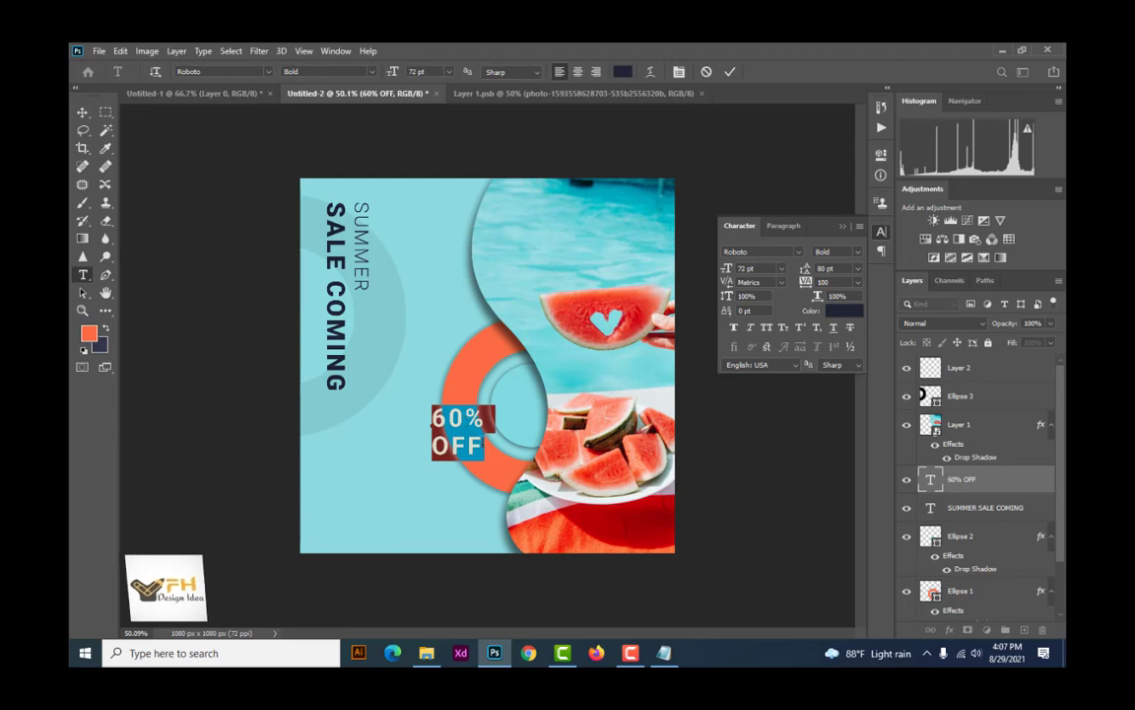
left_click_drag(484, 443, 414, 443)
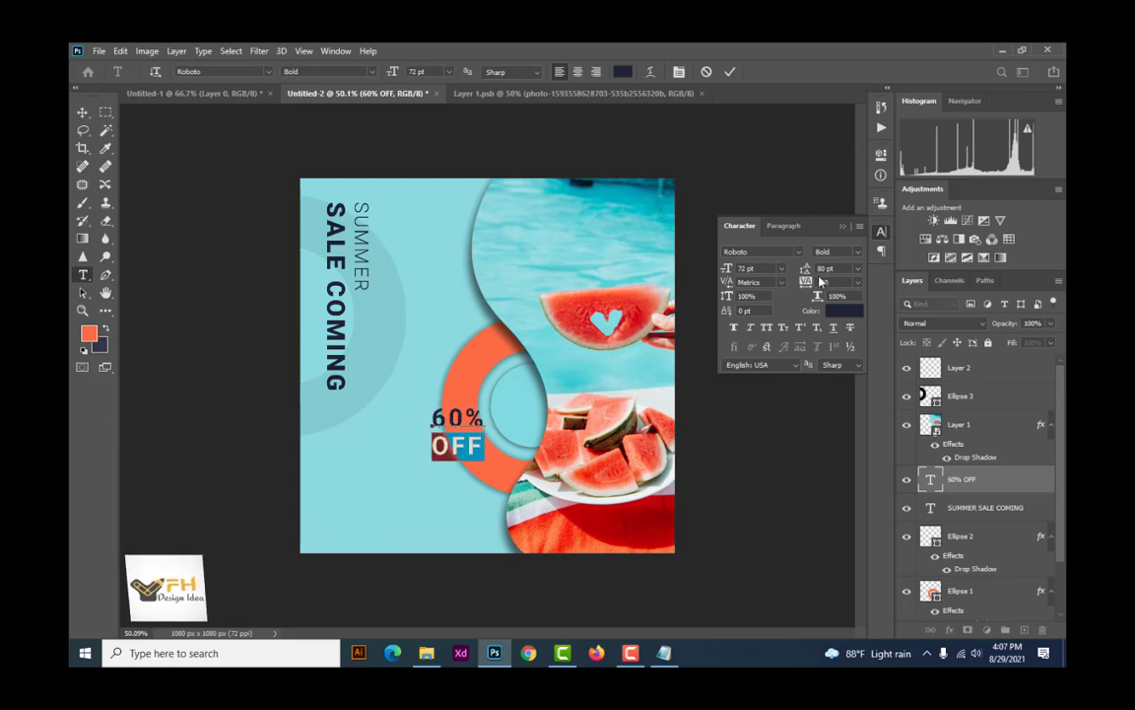
left_click(860, 253)
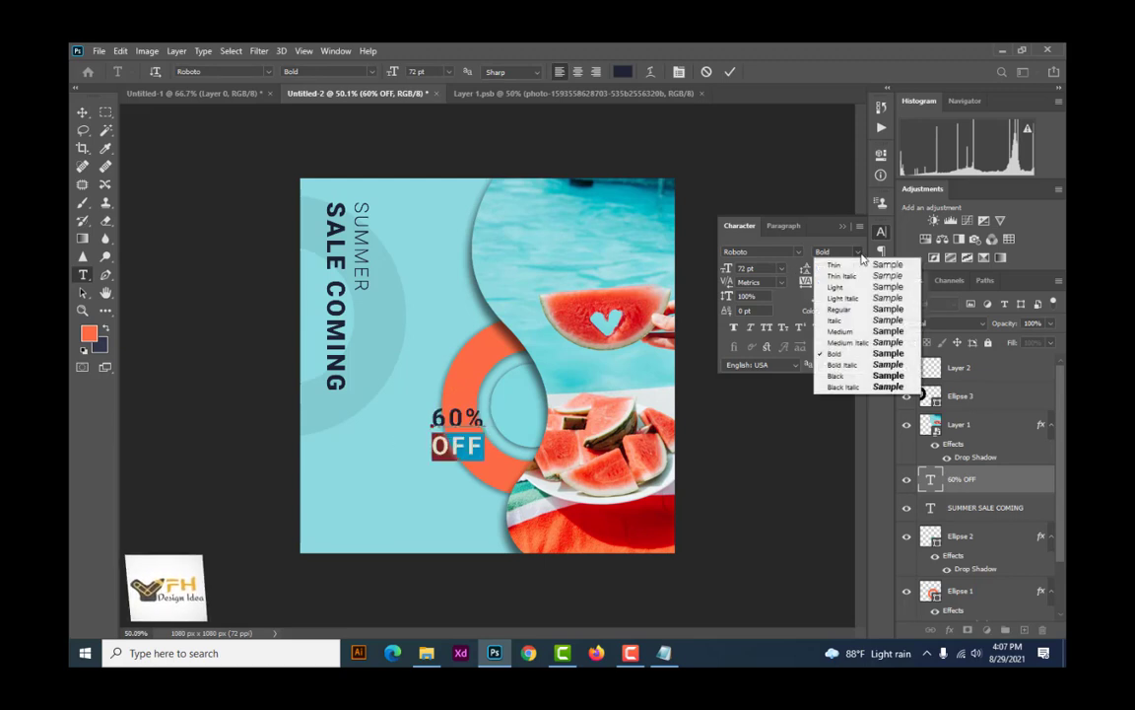
left_click(847, 288)
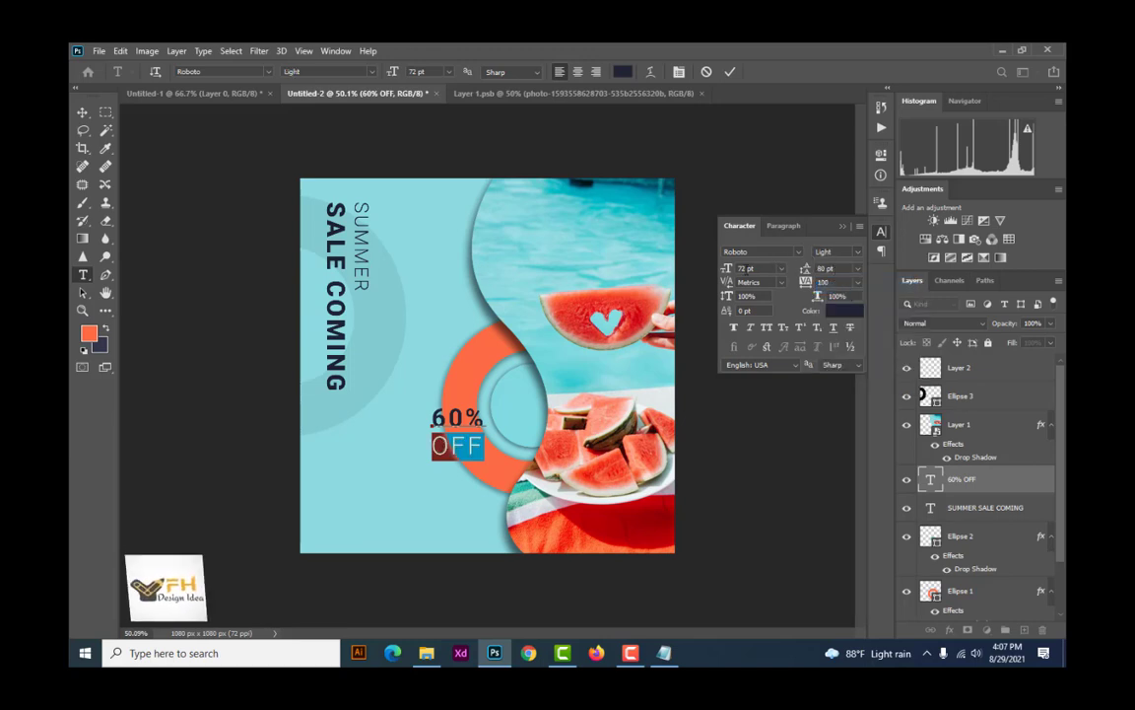
left_click(743, 268)
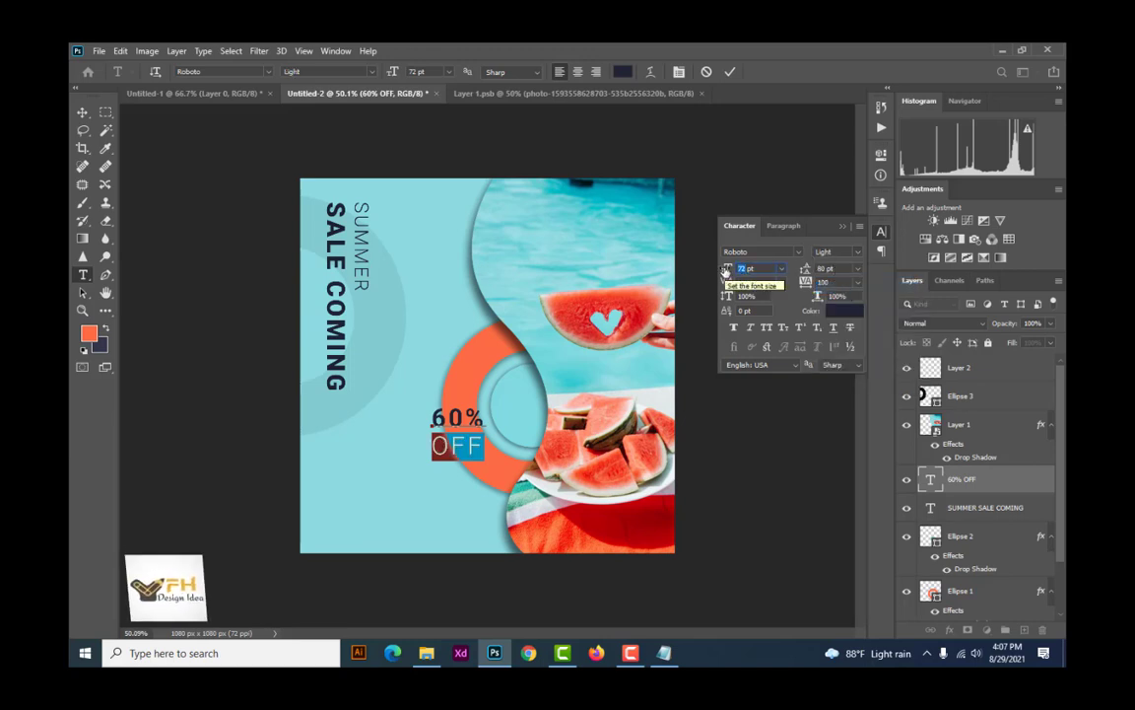
type("60")
key("Return")
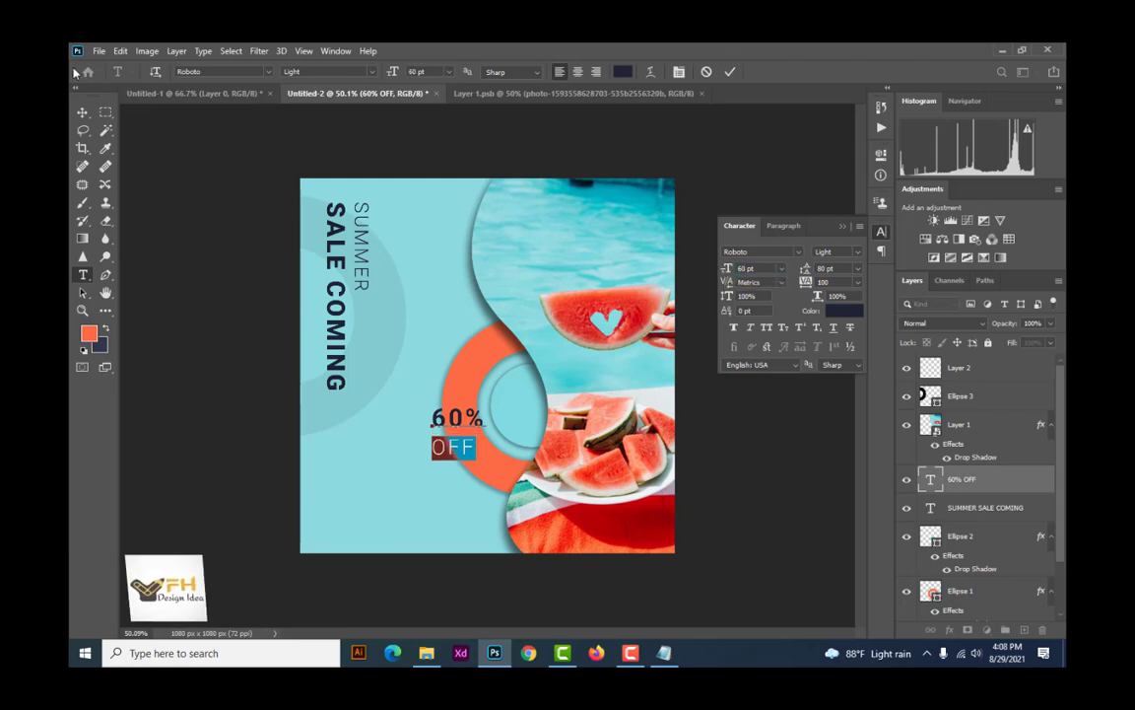
Step: Set the leading of the "OFF" line to 60 pt and commit the text edit
left_click(859, 272)
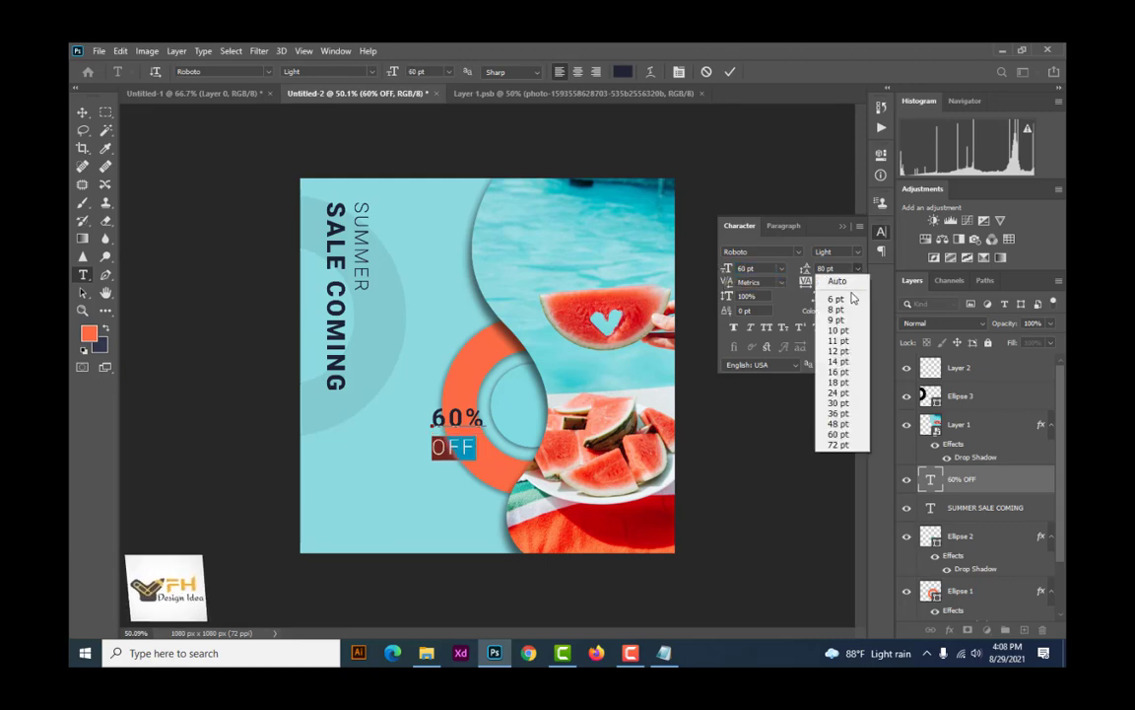
left_click(845, 282)
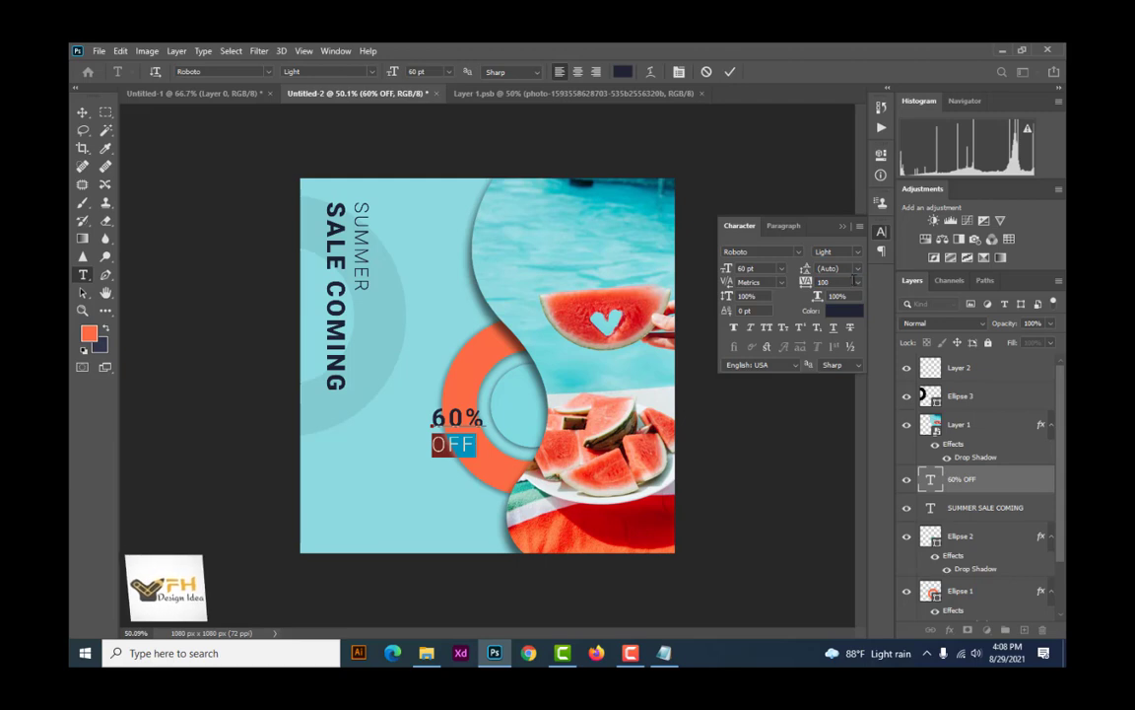
left_click(858, 272)
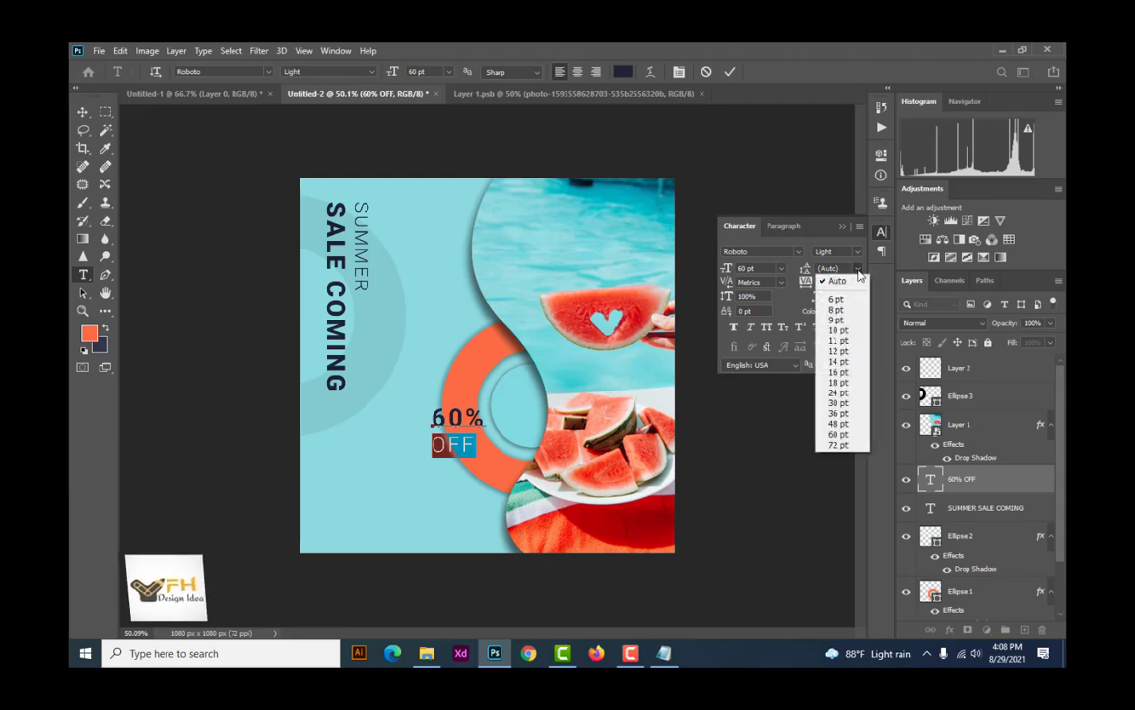
left_click(838, 433)
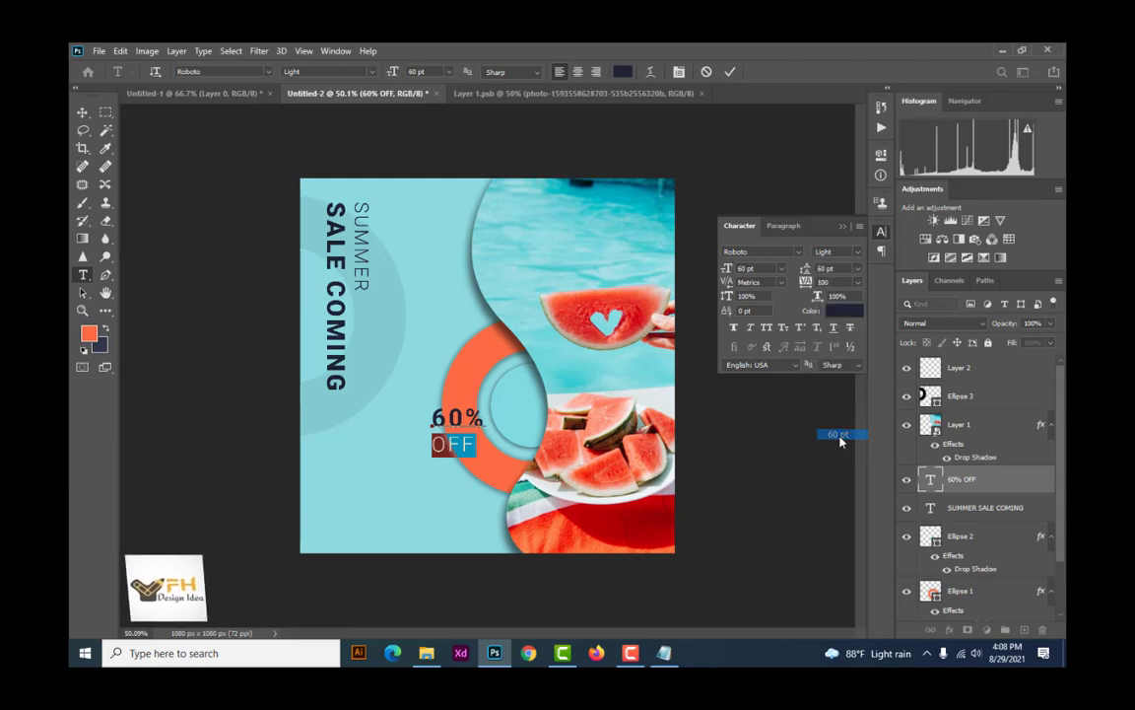
key("ctrl+Return")
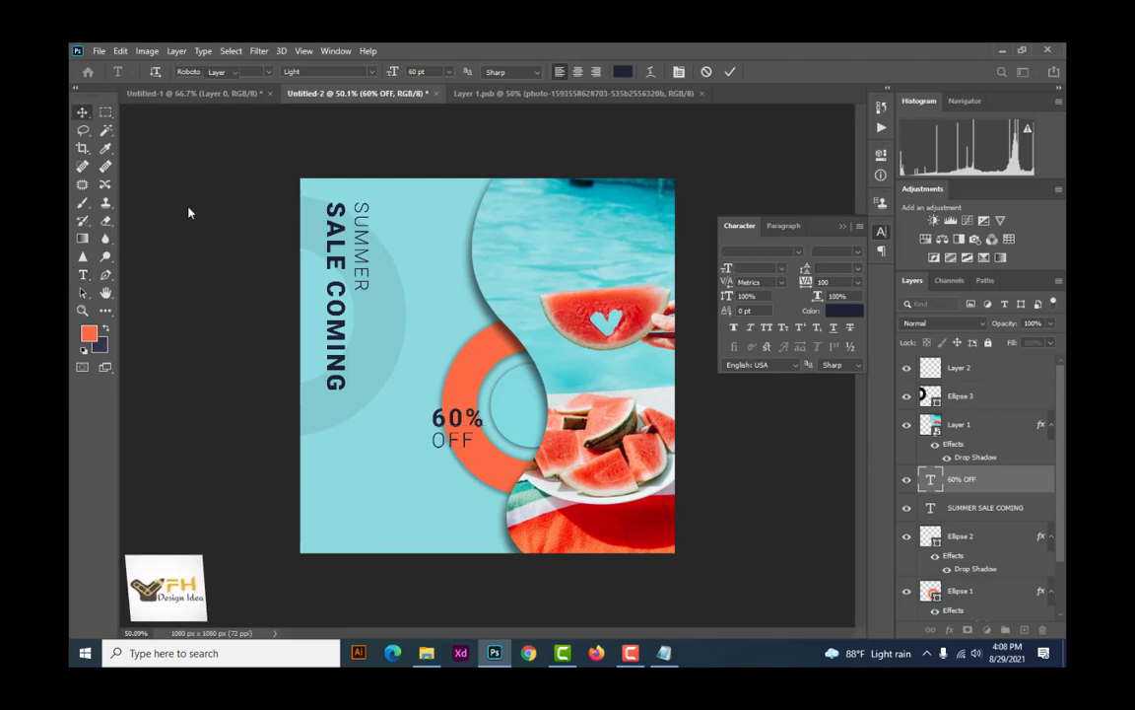
Step: Scale the "60% OFF" text up to about 127% and shift it slightly outward over the orange ring's edge
key("v")
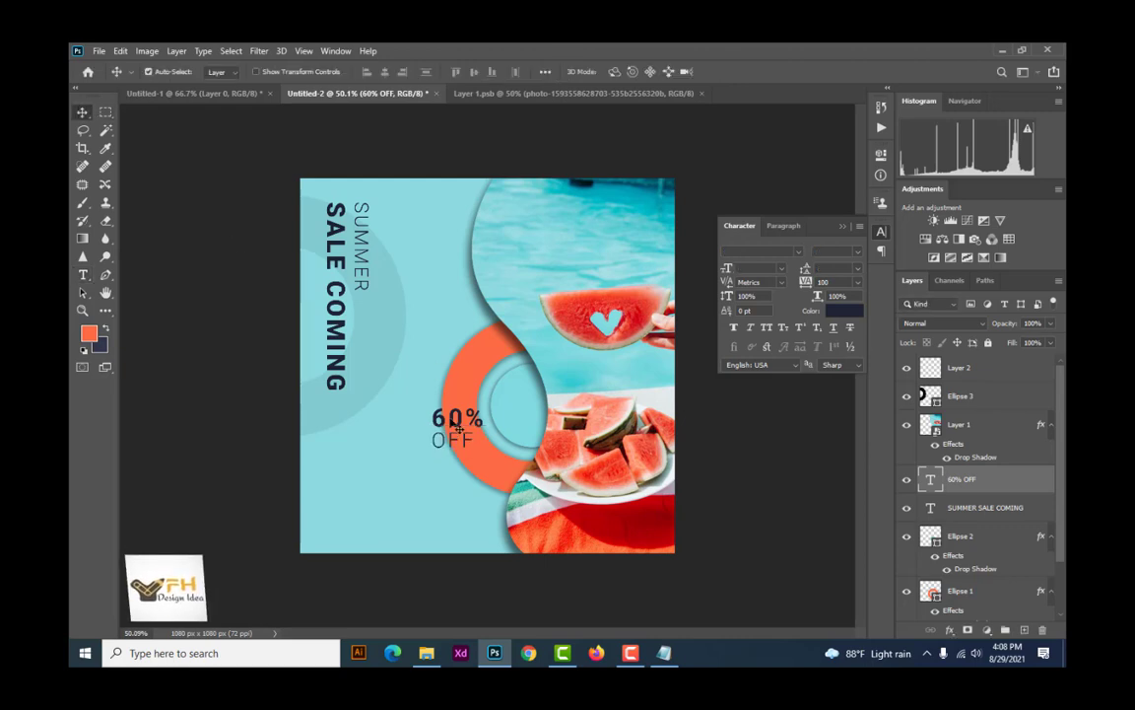
mouse_move(457, 426)
left_mouse_down()
mouse_move(498, 465)
mouse_move(449, 423)
left_mouse_up()
key("ctrl+t")
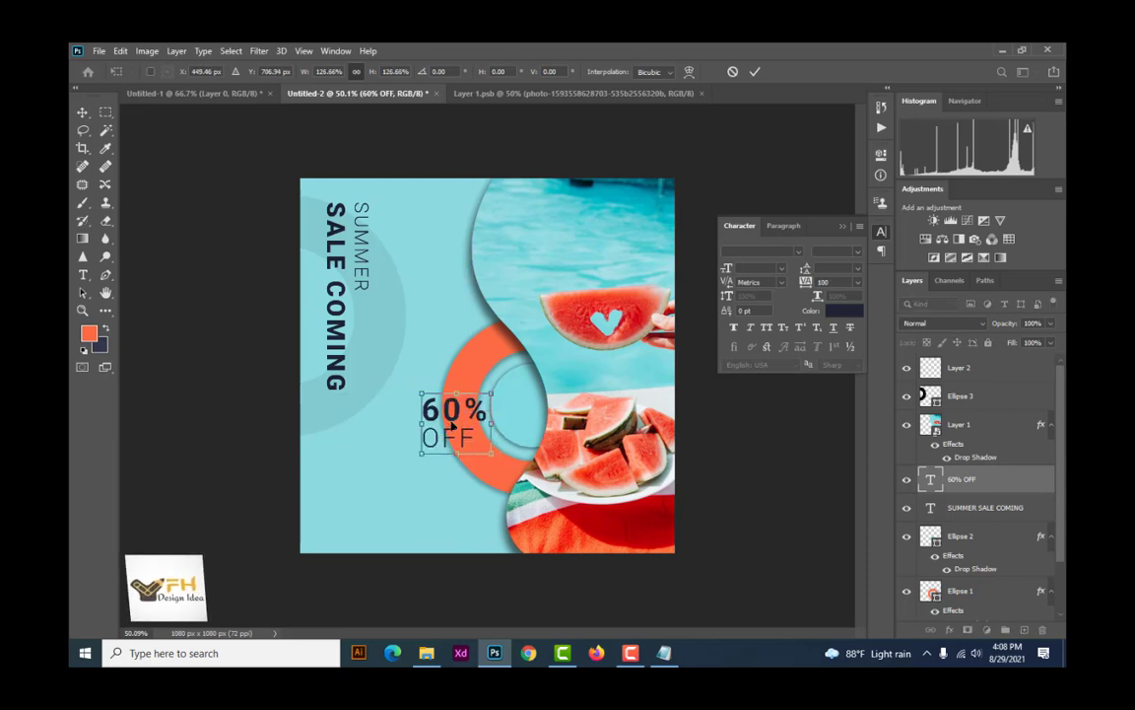
key("Return")
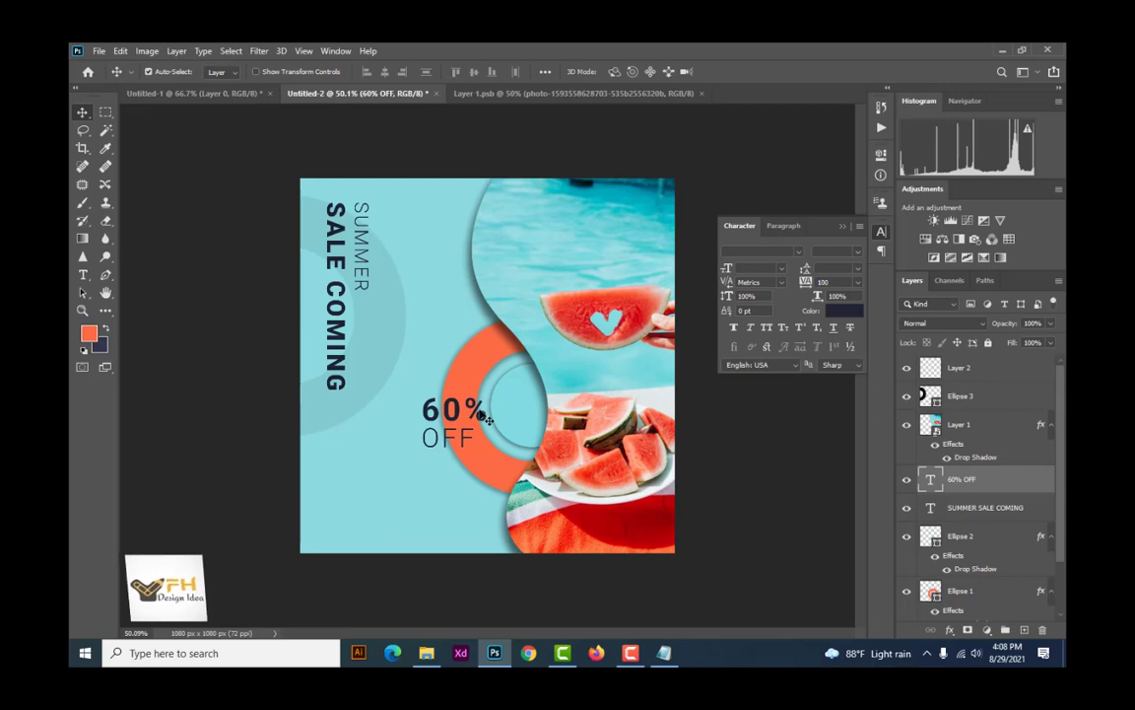
Step: Set the "60%" line's tracking to 0 with faux bold, and nudge the "60% OFF" text slightly to the right
double_click(482, 415)
left_click_drag(488, 411, 408, 400)
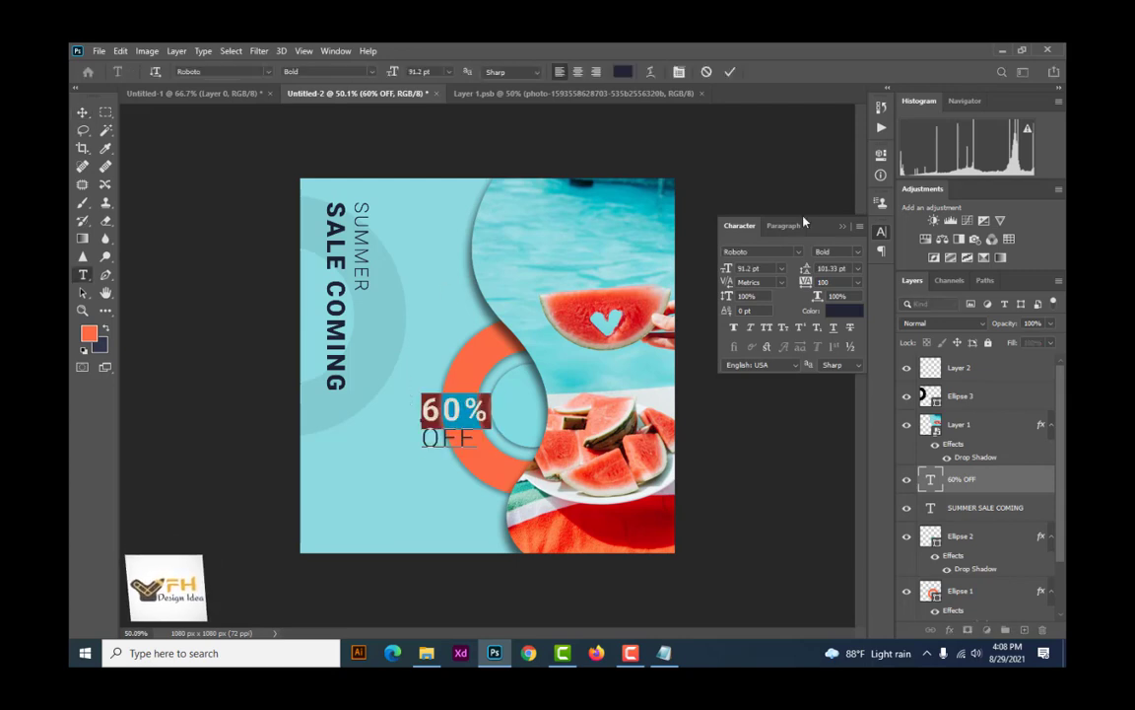
left_click(857, 283)
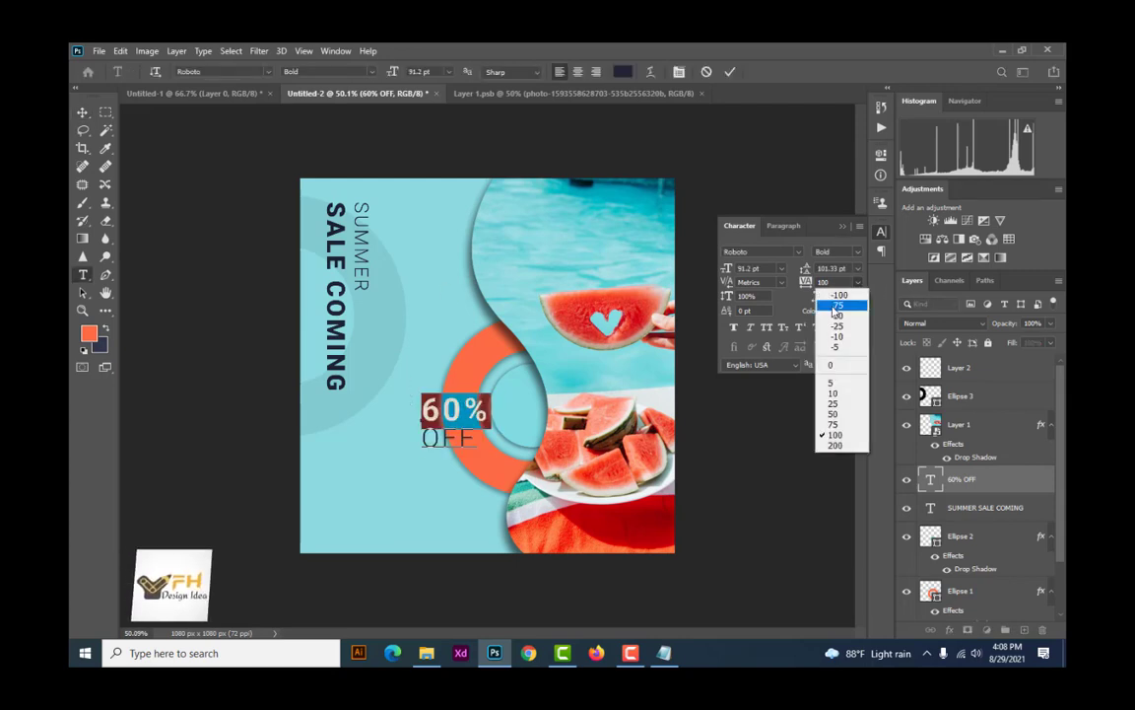
left_click(831, 364)
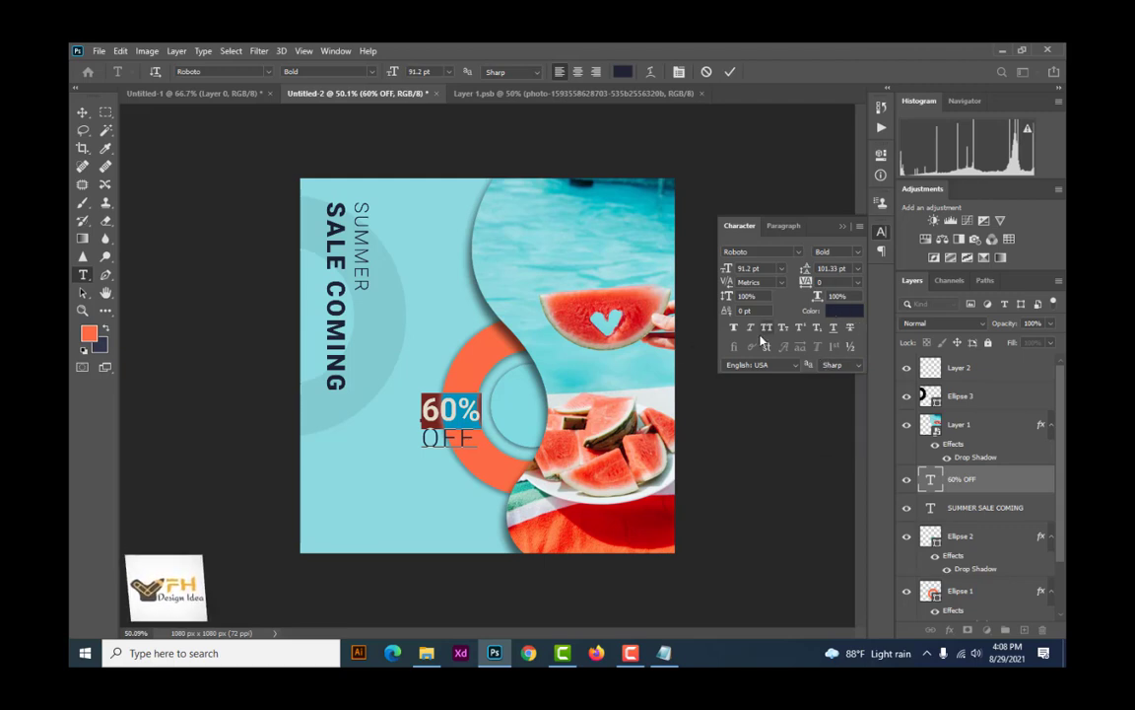
left_click(729, 71)
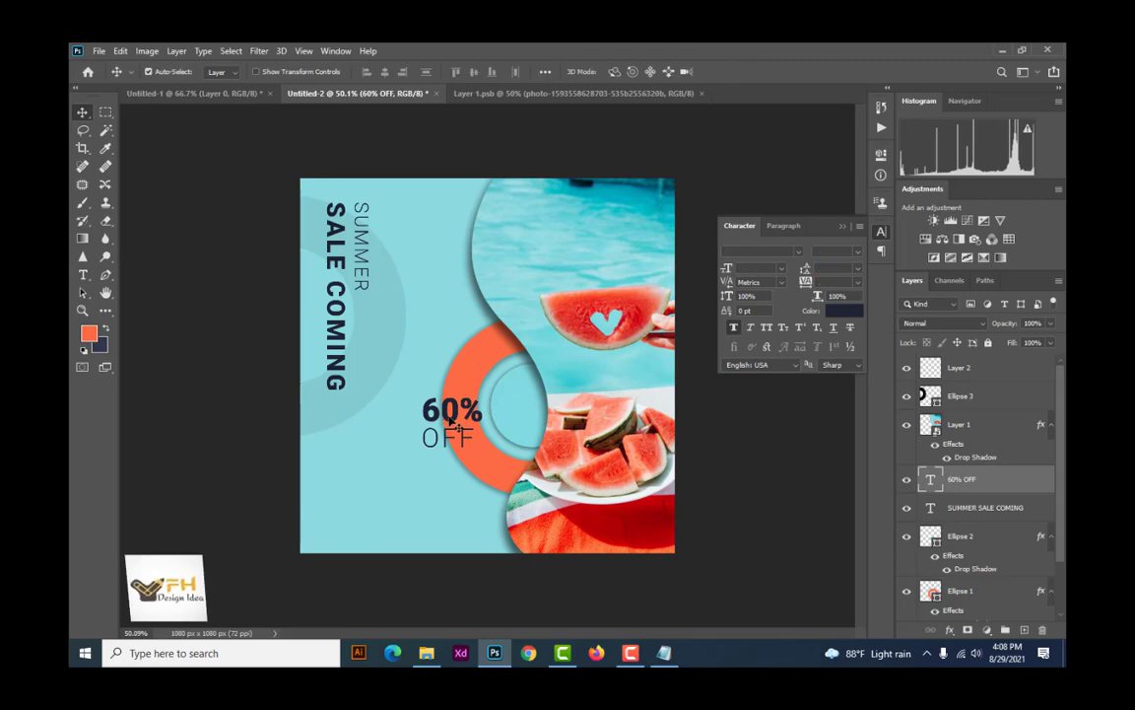
left_click_drag(451, 419, 455, 418)
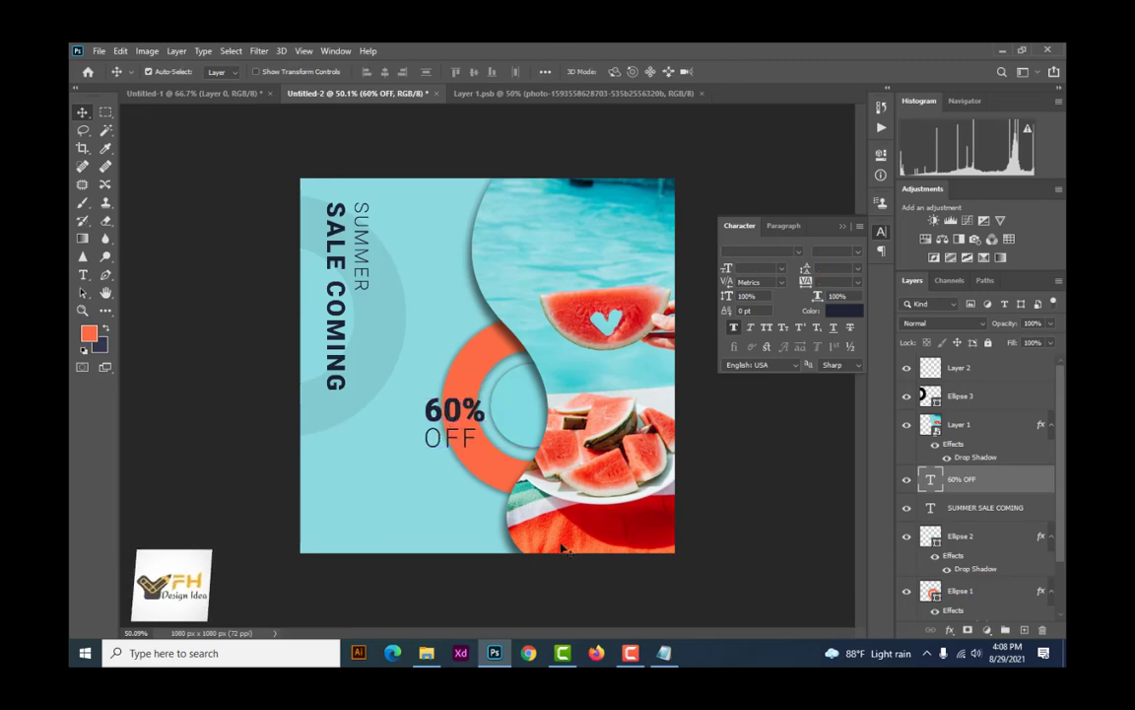
Step: Switch to Notepad, copy the lines "PROMO ON" and "JUNE 08", and return to the Photoshop design
left_click(663, 659)
left_click_drag(621, 263, 559, 244)
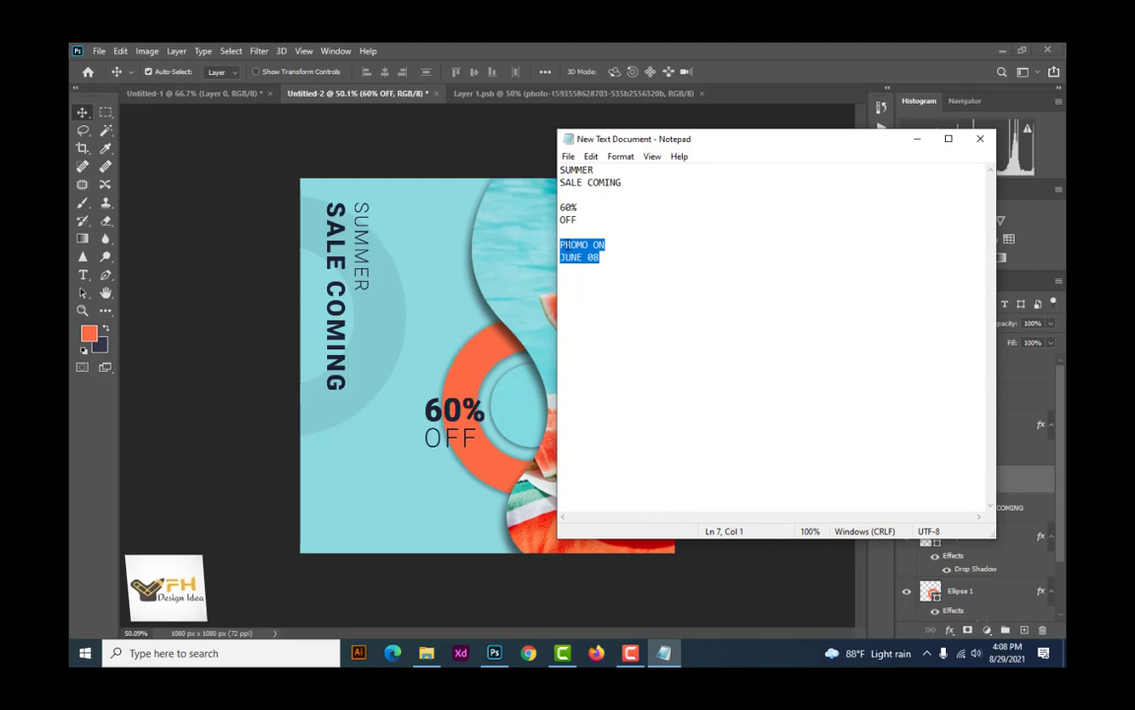
right_click(641, 244)
left_click(670, 287)
left_click(924, 139)
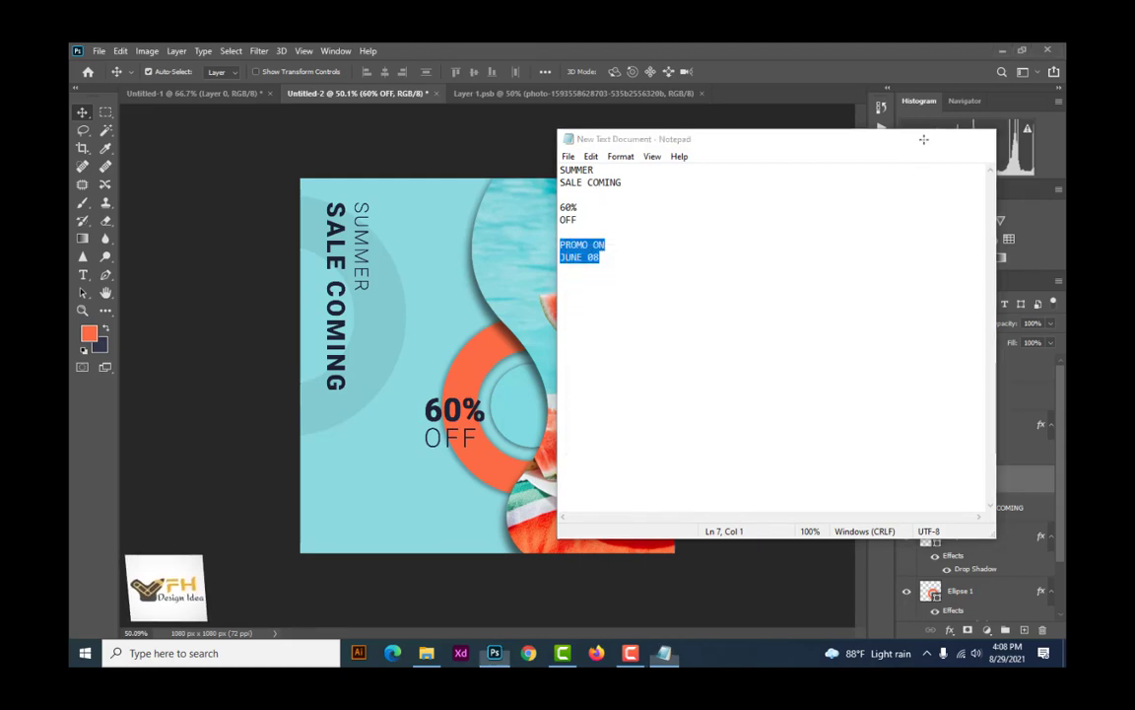
Step: Add a text layer in the lower-left area of the design containing the copied lines "PROMO ON" and "JUNE 08"
key("t")
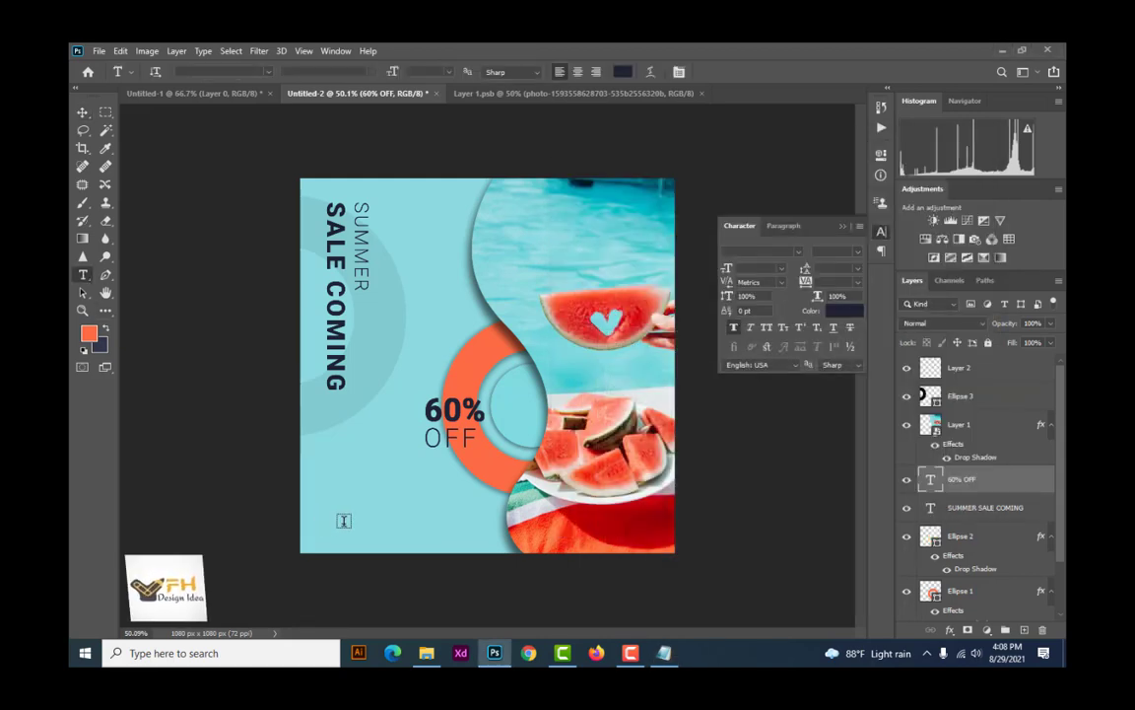
left_click(345, 519)
key("ctrl+v")
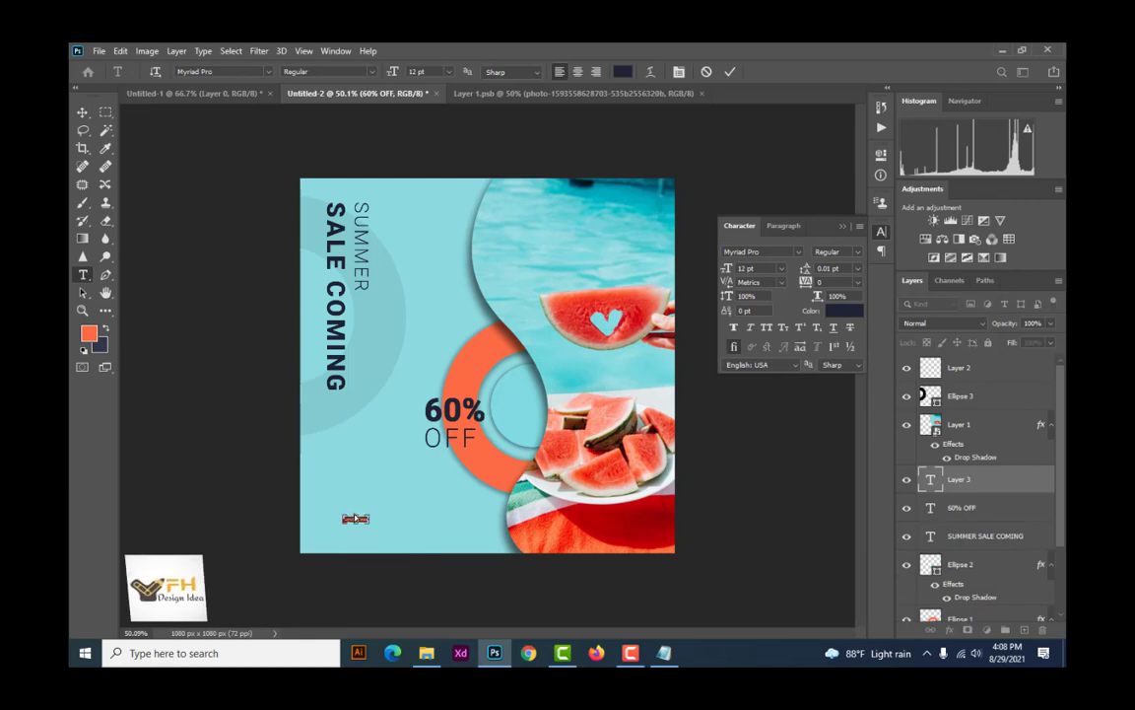
Step: Set the font of the whole "PROMO ON JUNE 08" text to Roboto Black
key("ctrl+a")
left_click(739, 251)
type("rob")
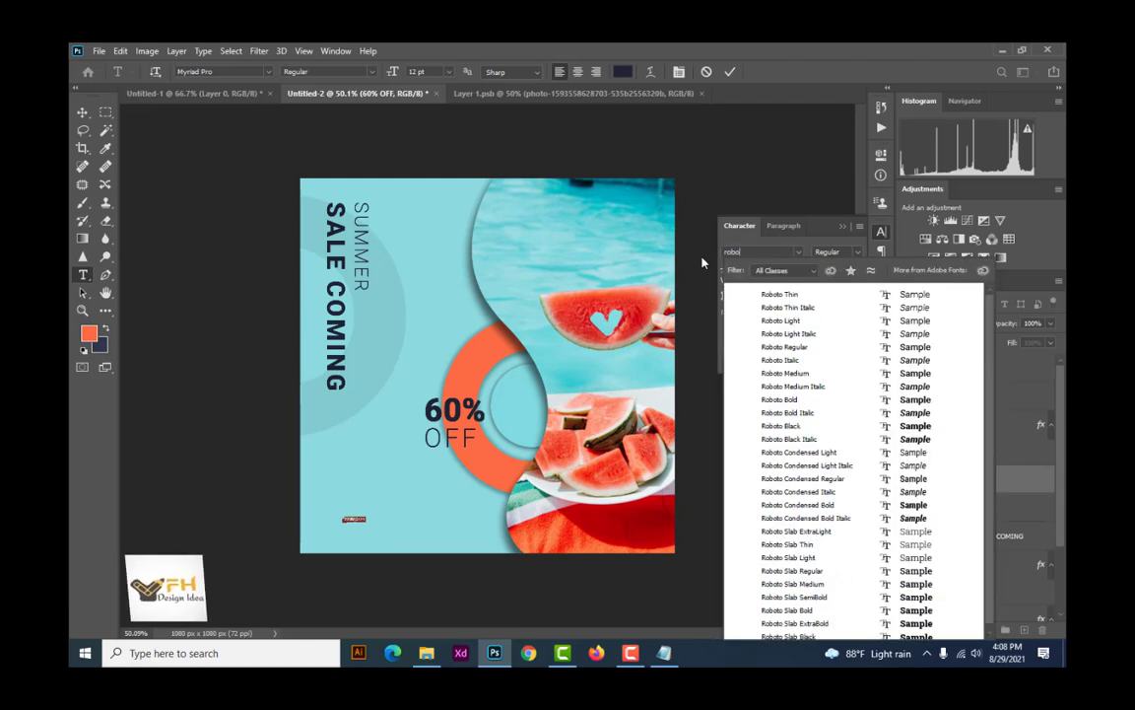
left_click(802, 427)
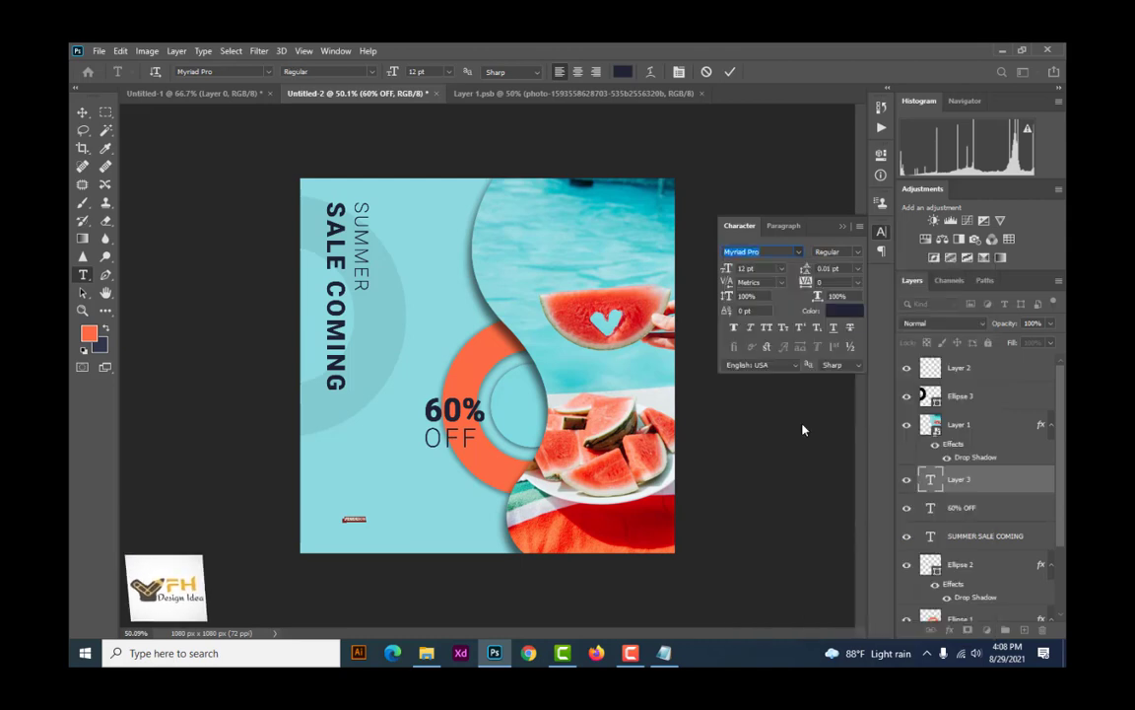
Step: Enlarge the "PROMO ON JUNE 08" text to 72 pt with Auto leading and align its left edge below "SALE COMING"
left_click(782, 268)
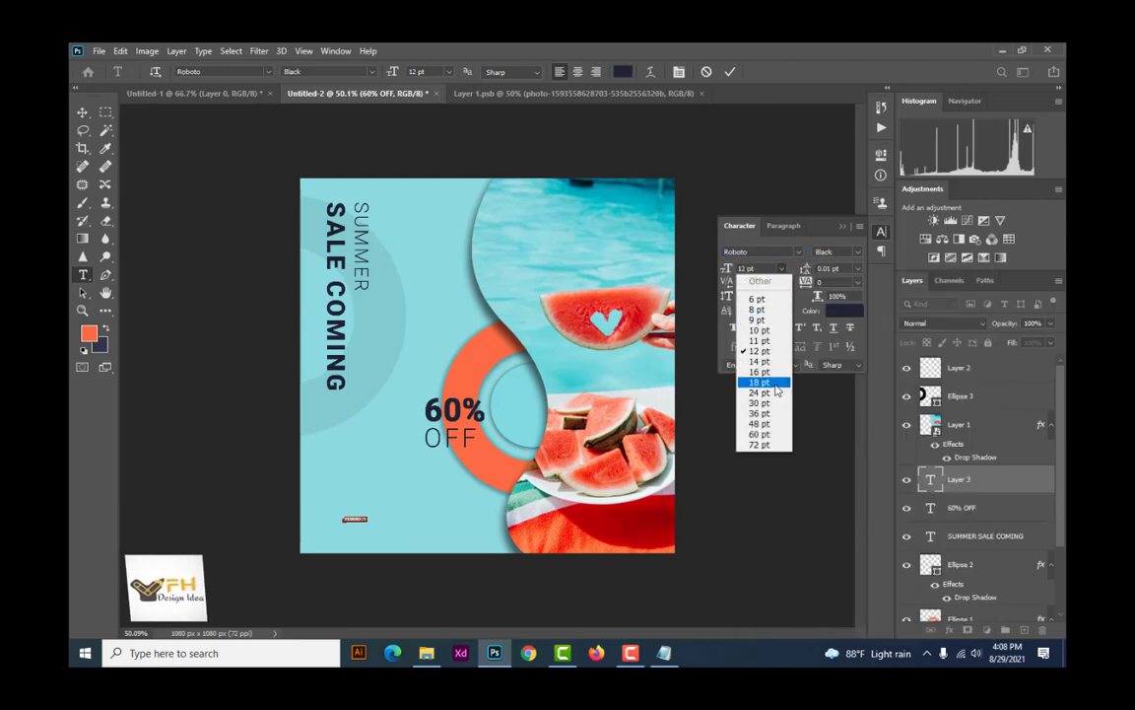
left_click(772, 440)
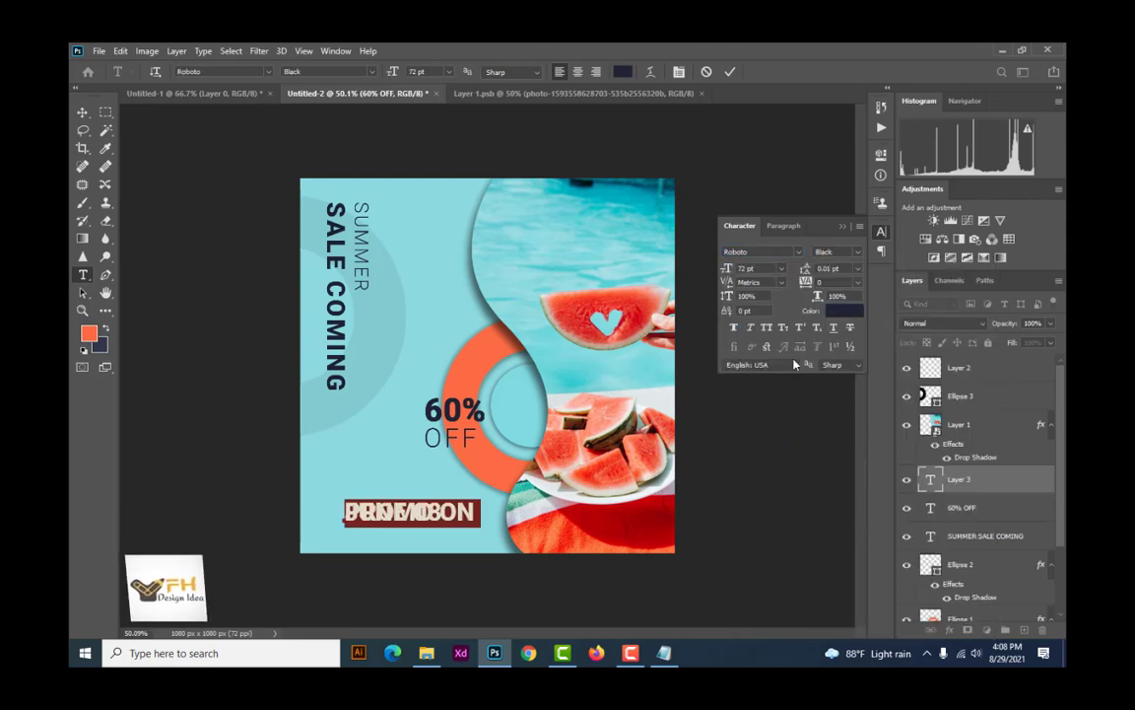
left_click(858, 273)
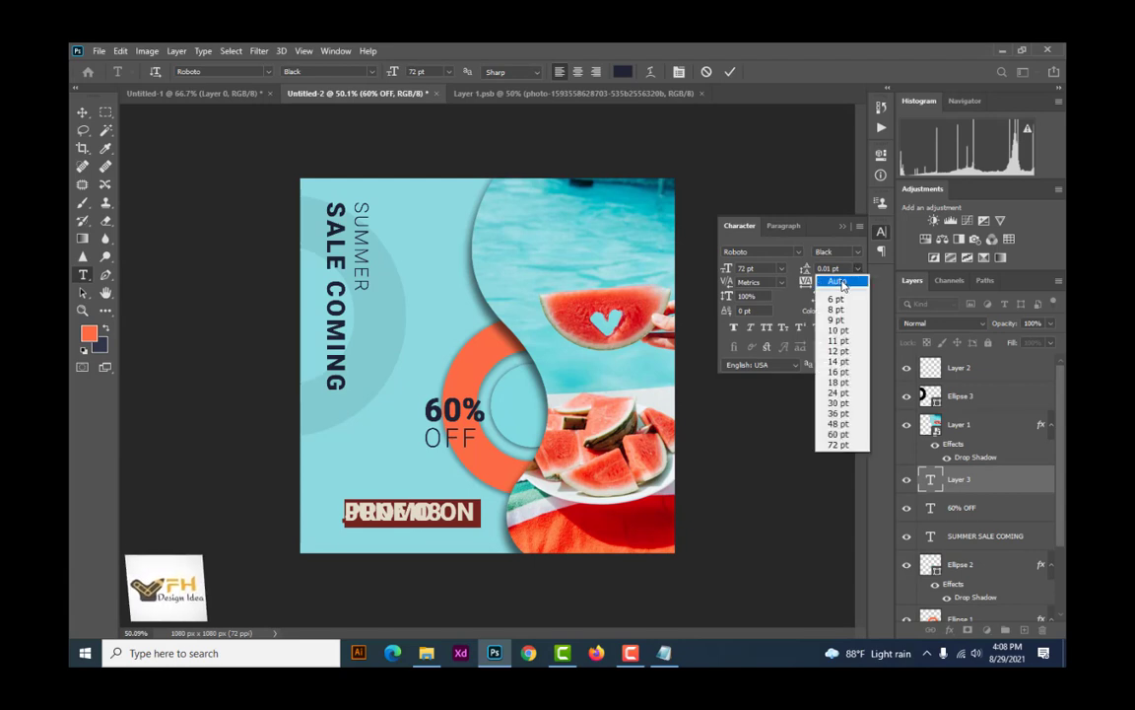
left_click(843, 284)
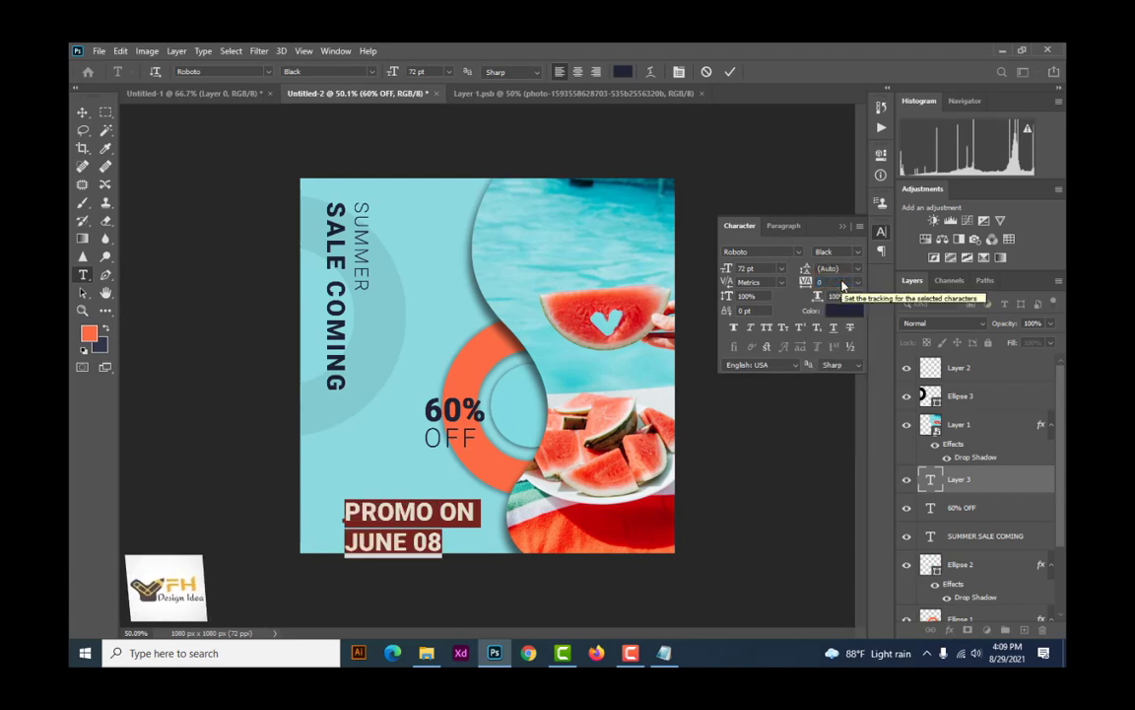
left_click(82, 112)
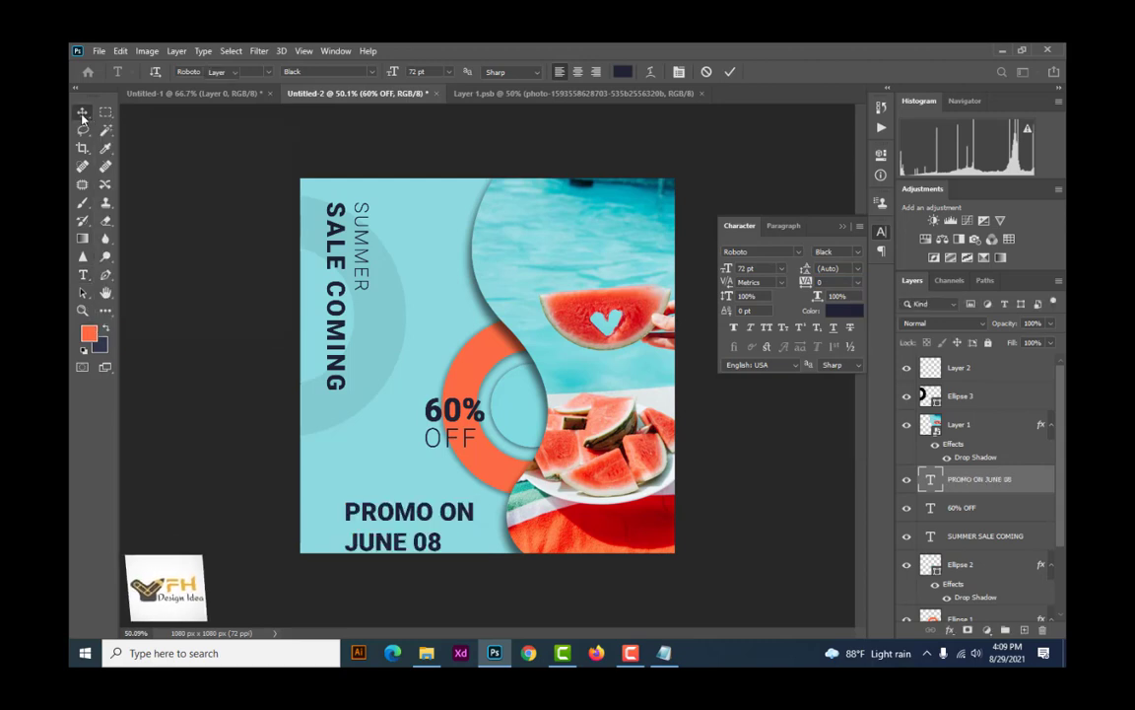
mouse_move(386, 500)
left_mouse_down()
mouse_move(374, 496)
mouse_move(381, 508)
left_mouse_up()
Step: Restyle only the "PROMO ON" line in Roboto Light at 48 pt
double_click(409, 506)
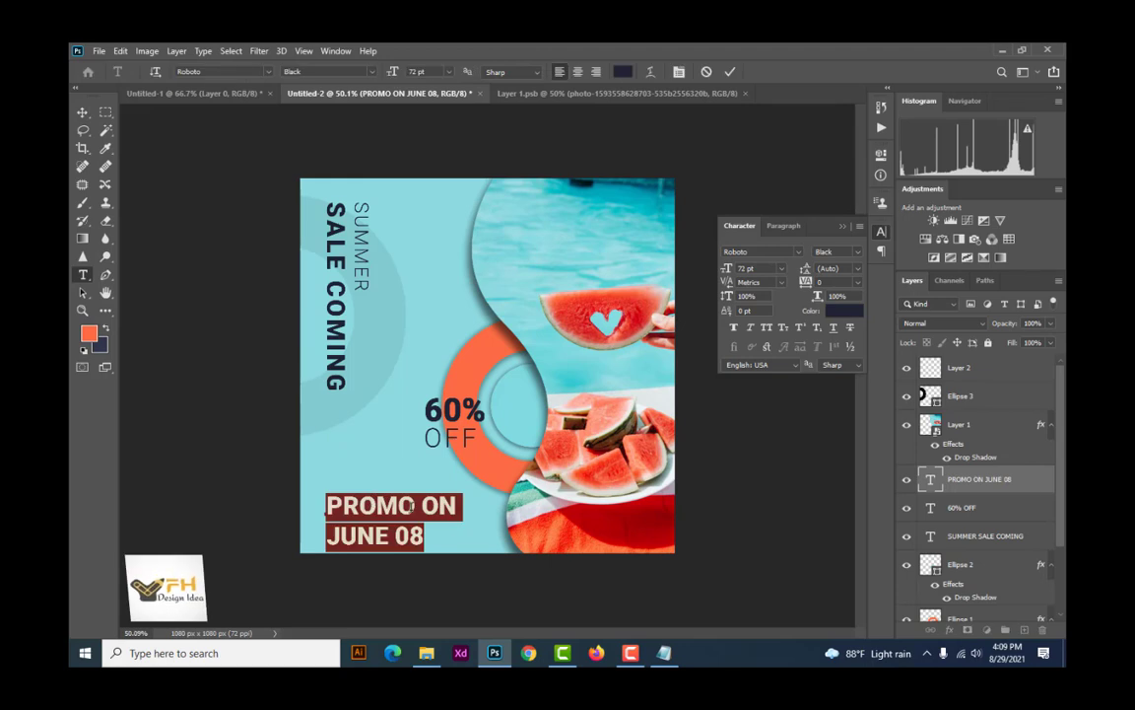
left_click_drag(457, 506, 326, 507)
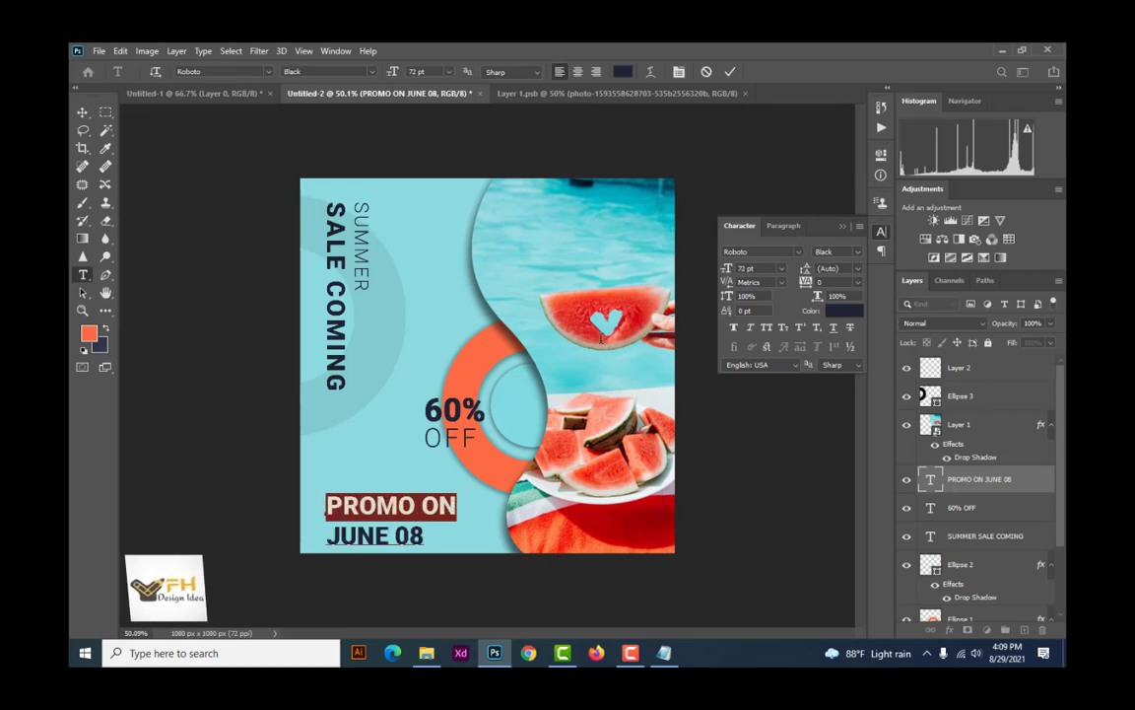
left_click(859, 252)
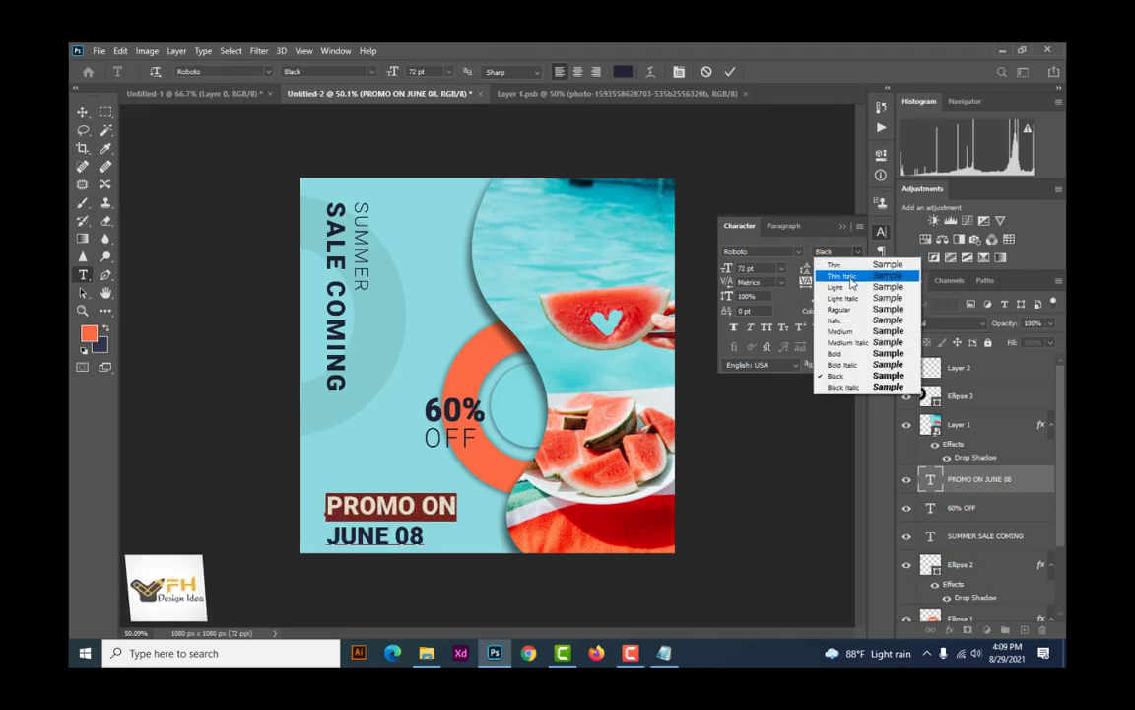
left_click(854, 287)
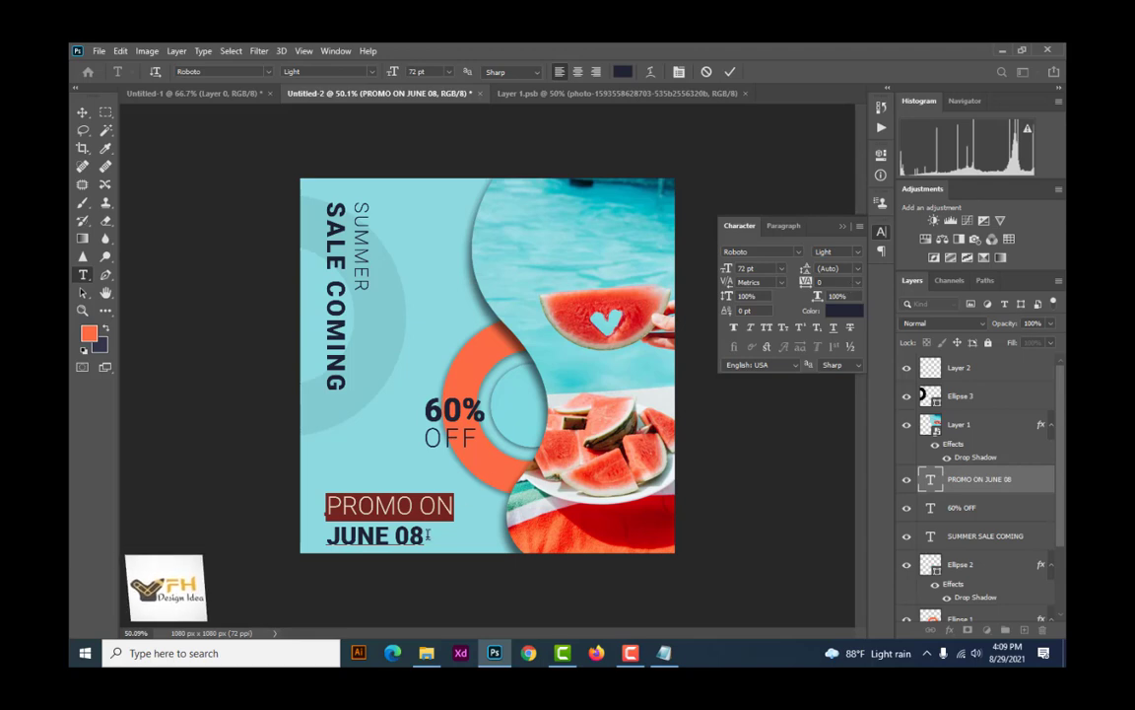
left_click(782, 269)
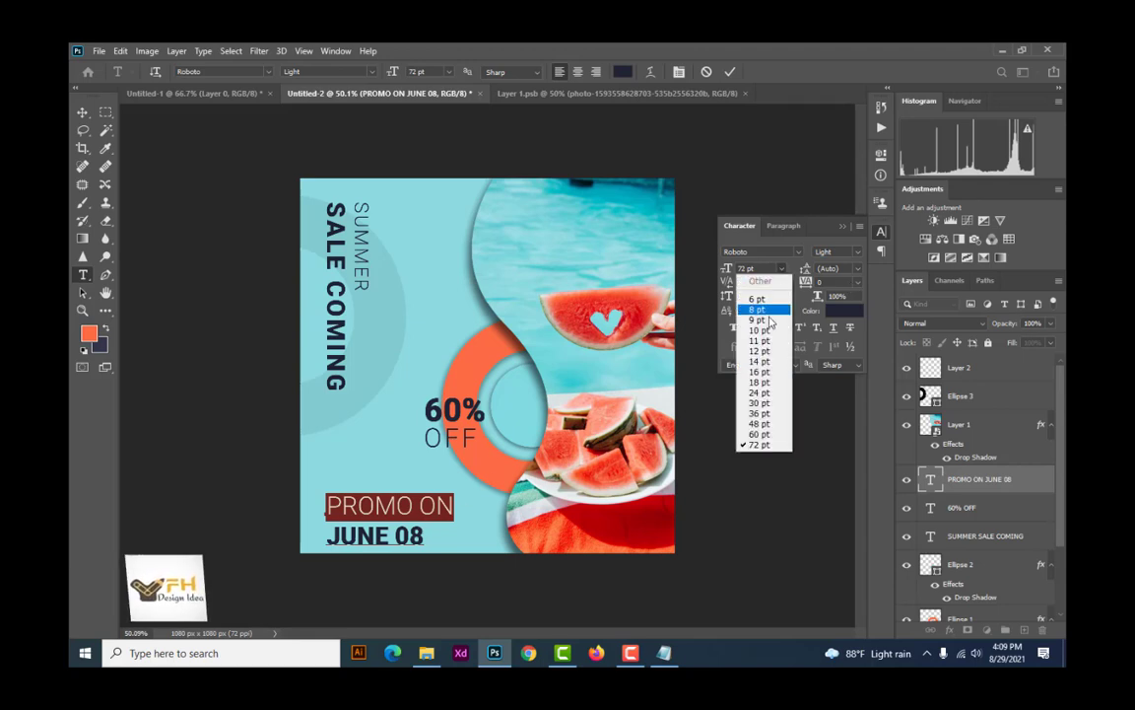
left_click(754, 399)
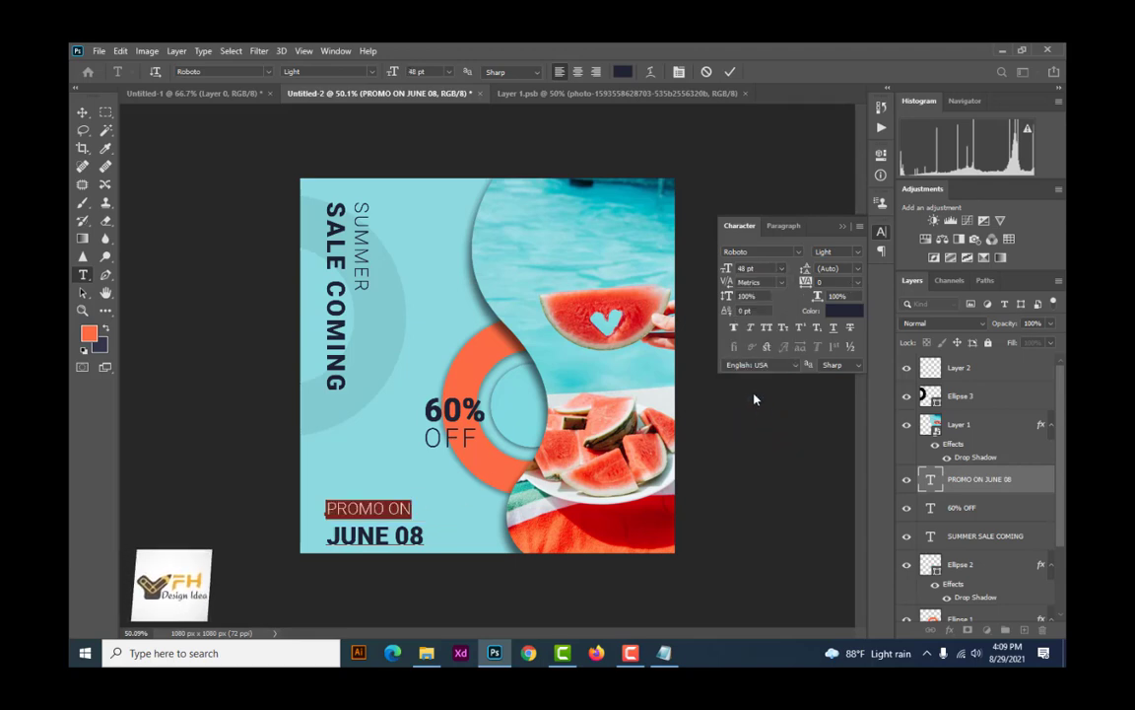
left_click(83, 113)
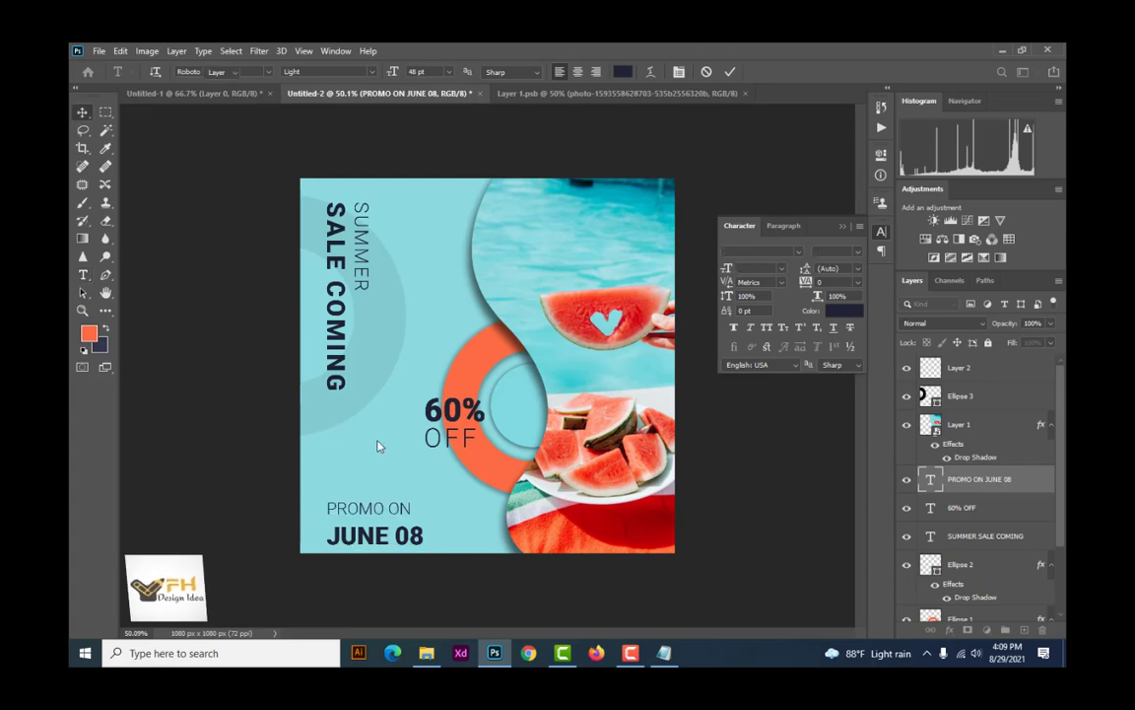
Step: Enlarge the "JUNE 08" line to 85 pt and move the whole promo text up so it fits inside the canvas
double_click(381, 534)
left_click(426, 535)
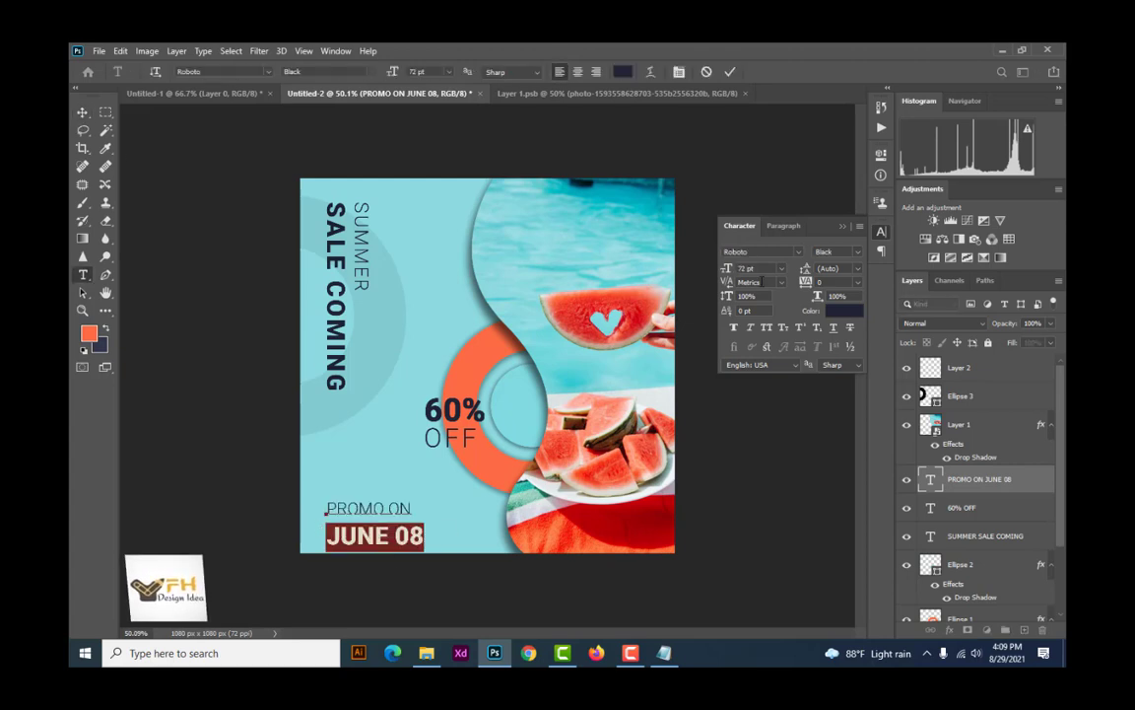
left_click(781, 270)
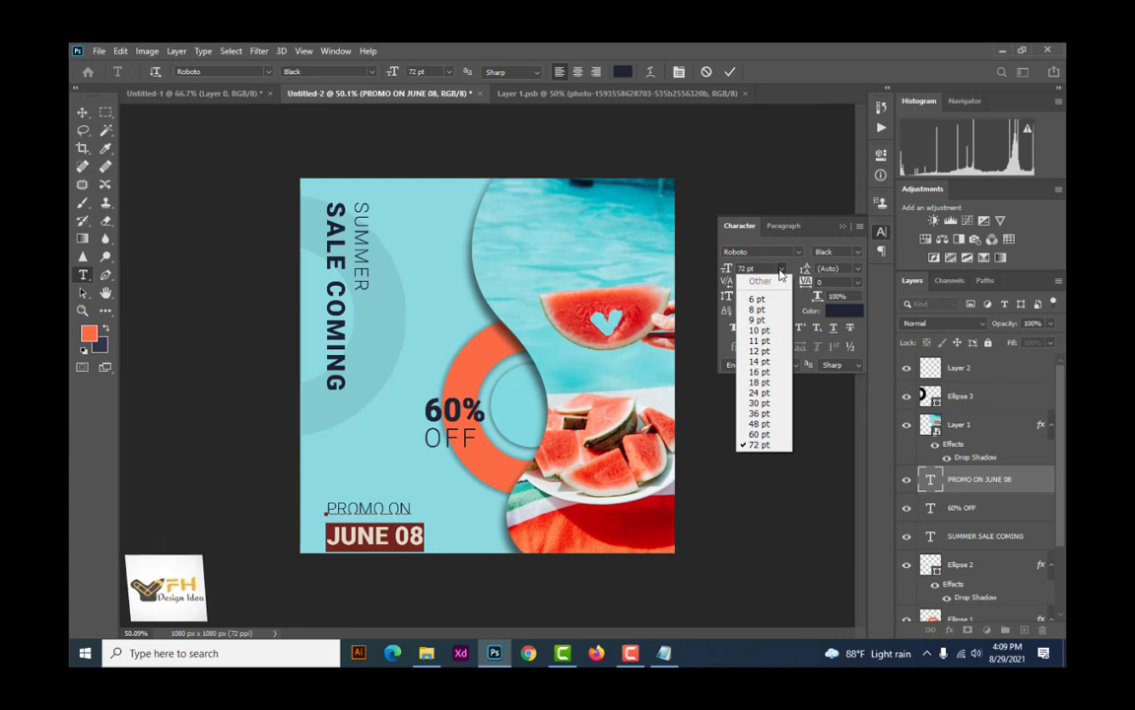
left_click(782, 273)
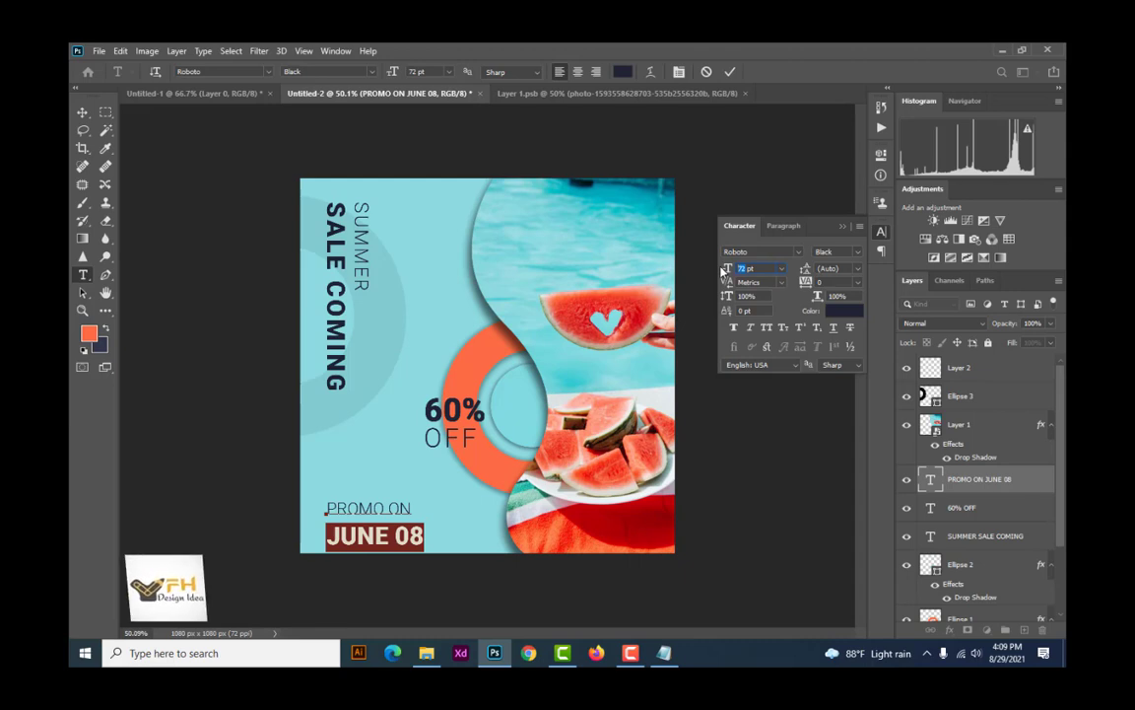
key("Return")
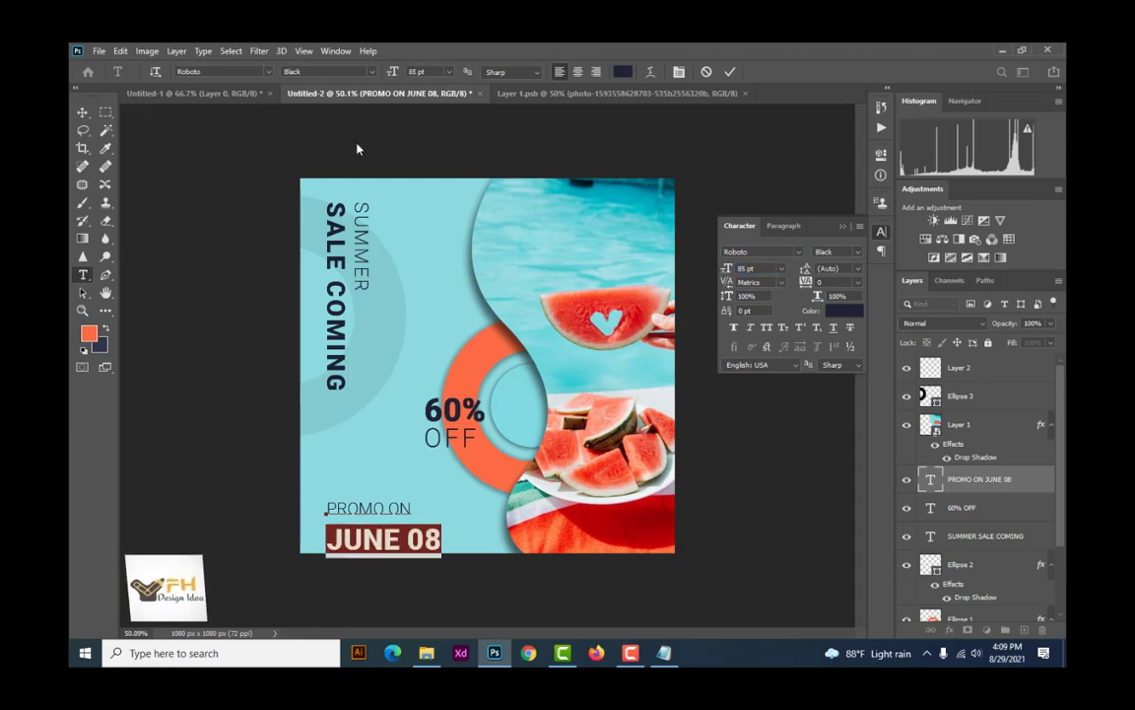
left_click(83, 112)
left_click_drag(387, 551, 384, 528)
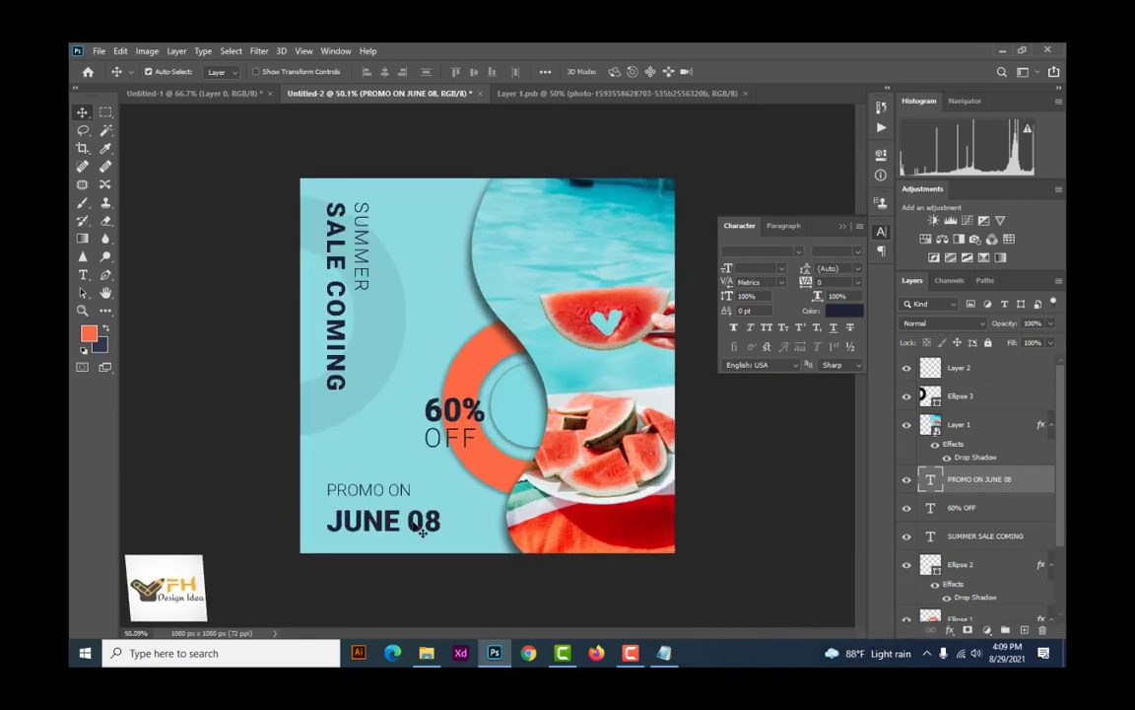
Step: Shift the "60% OFF" text slightly down and to the right over the orange ring
double_click(421, 531)
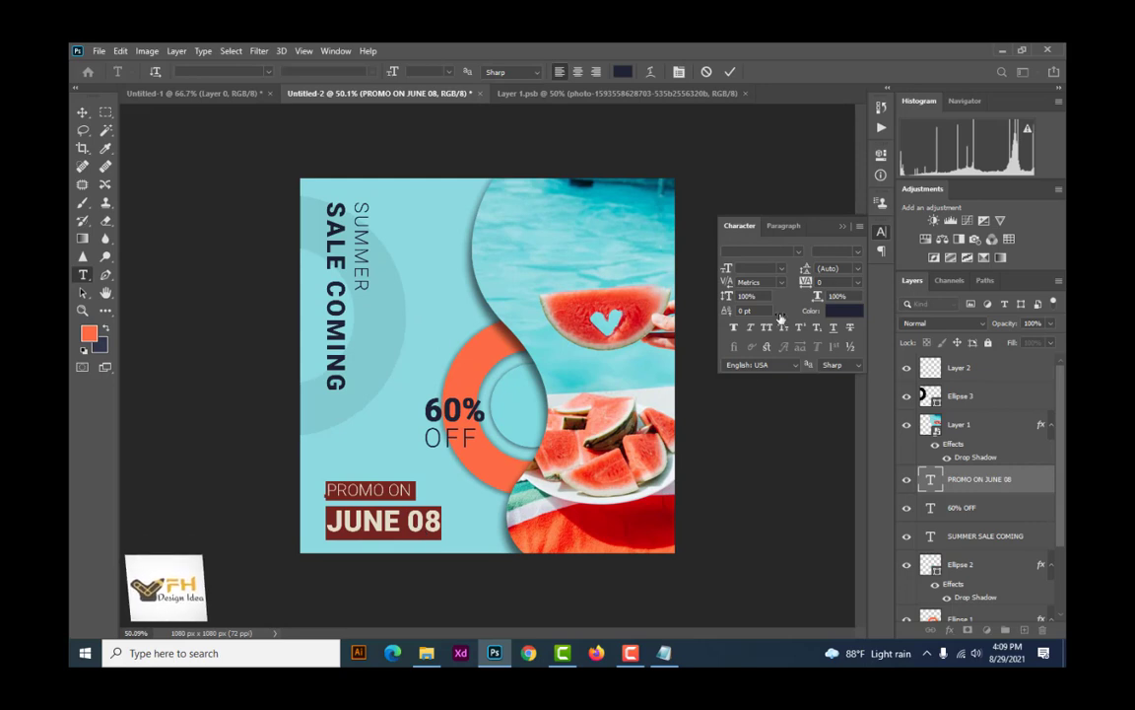
left_click(737, 72)
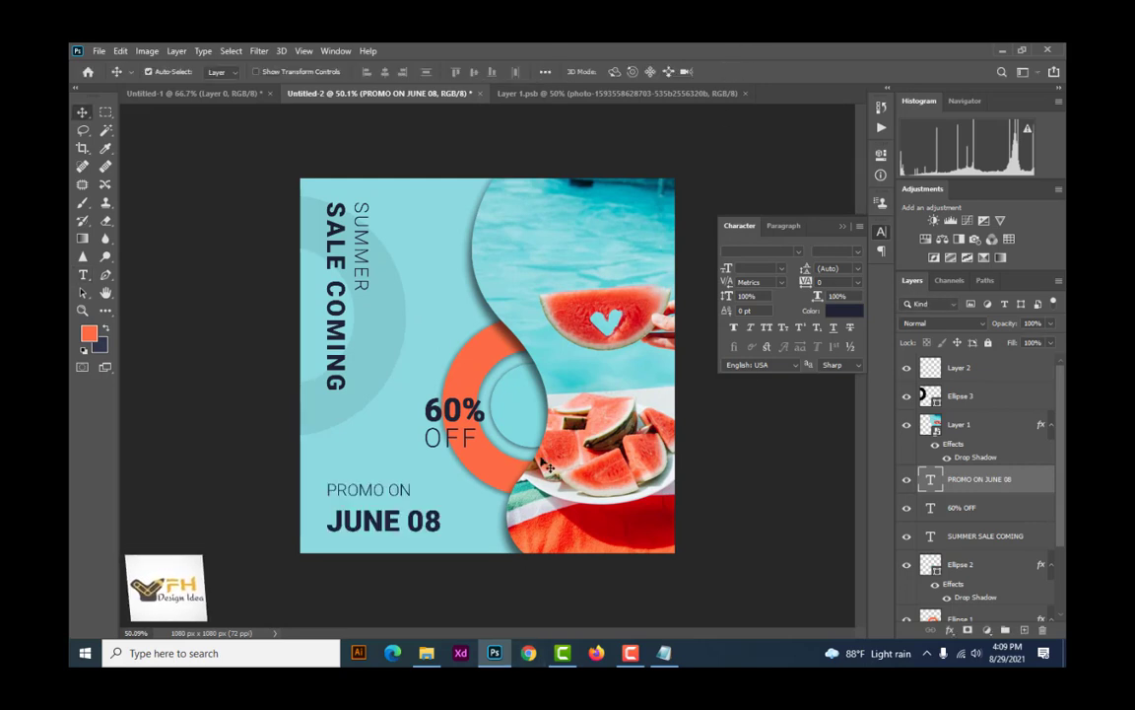
mouse_move(419, 525)
left_mouse_down()
mouse_move(430, 527)
mouse_move(418, 524)
left_mouse_up()
left_click_drag(442, 414, 448, 422)
Step: Set the leading of the "PROMO ON JUNE 08" text to 72 pt and move the text slightly down
left_click(395, 529)
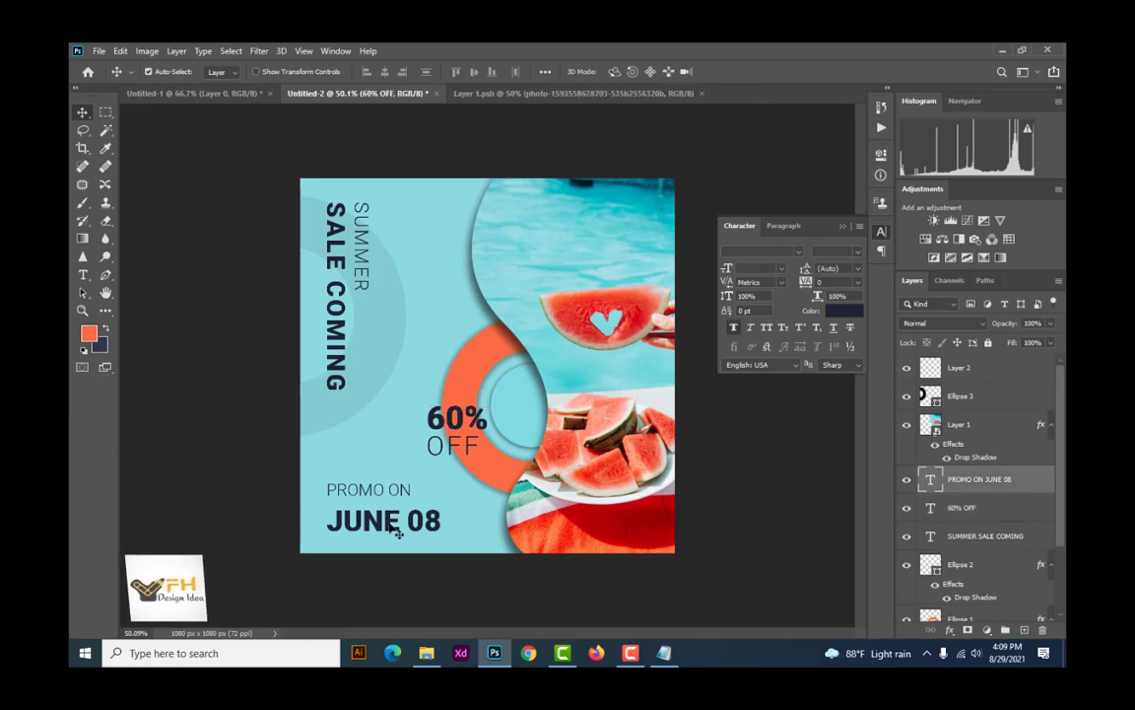
double_click(394, 529)
left_click(858, 268)
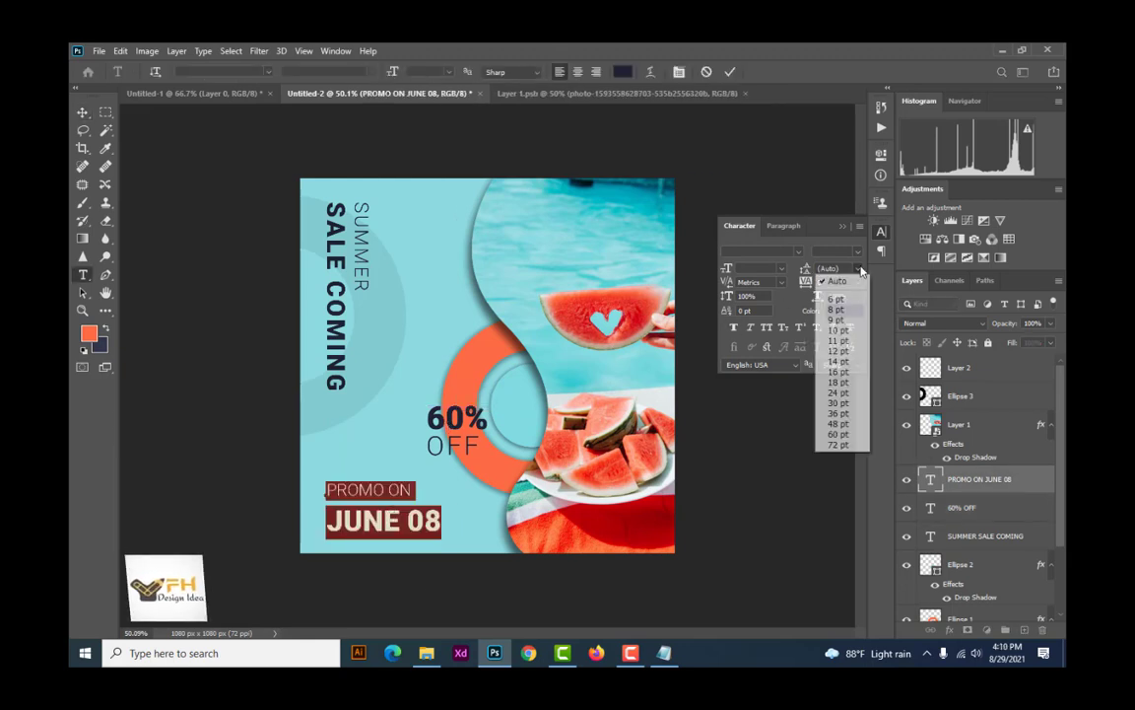
left_click(838, 434)
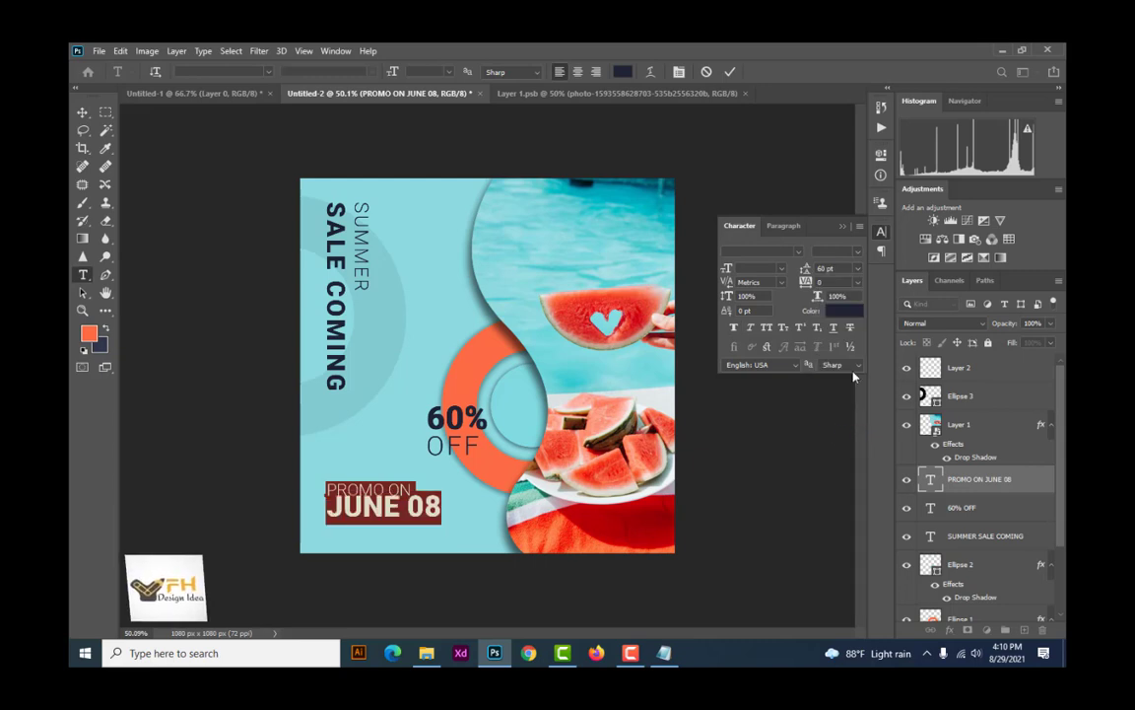
left_click(857, 268)
left_click(840, 448)
left_click(81, 113)
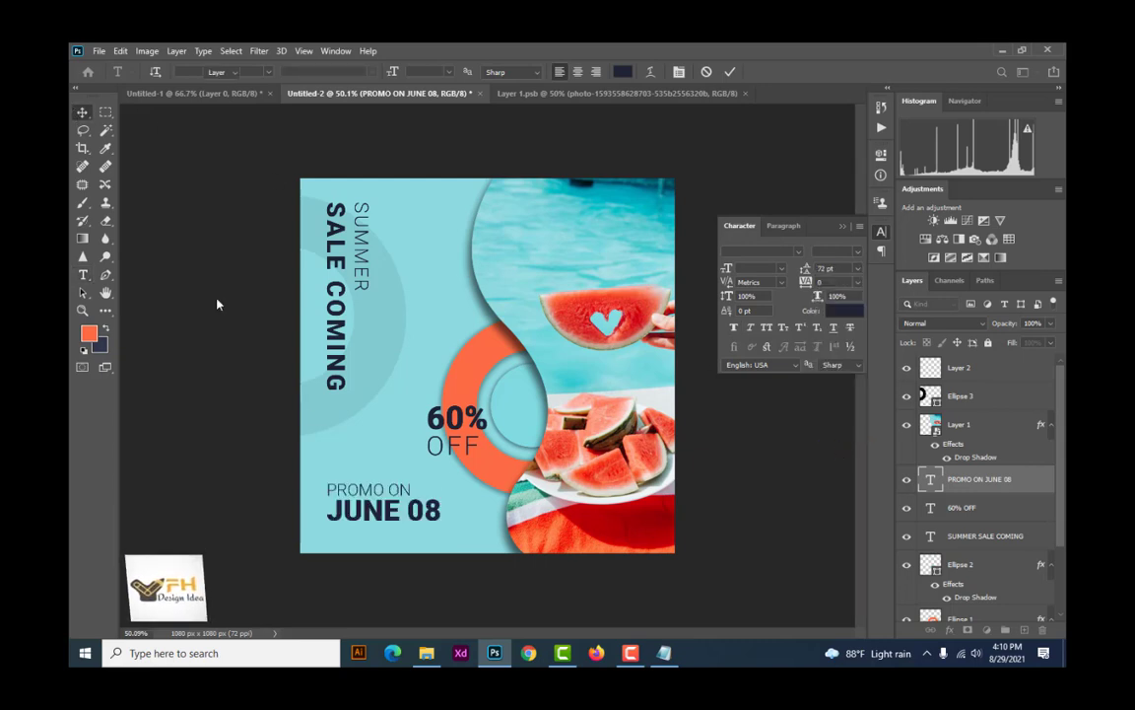
mouse_move(373, 515)
left_mouse_down()
mouse_move(369, 530)
mouse_move(387, 528)
left_mouse_up()
scroll(387, 528, "down", 1)
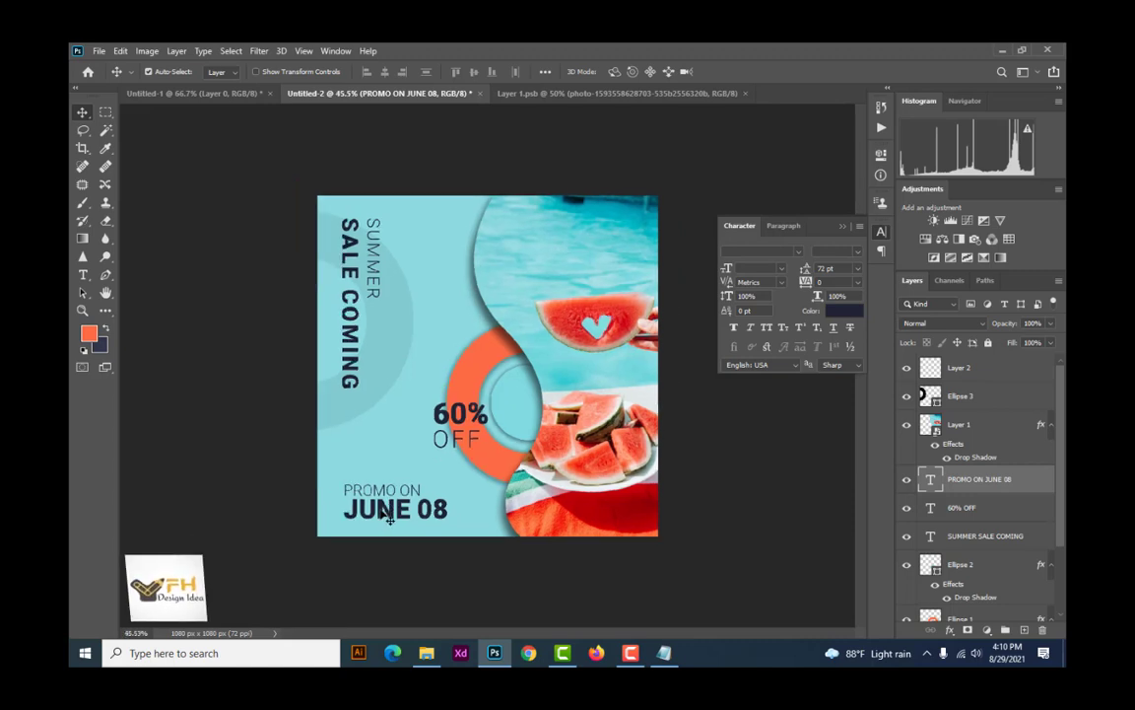
Step: Recolor the "PROMO ON JUNE 08" text orange (fd6e46) by sampling the ring
double_click(389, 518)
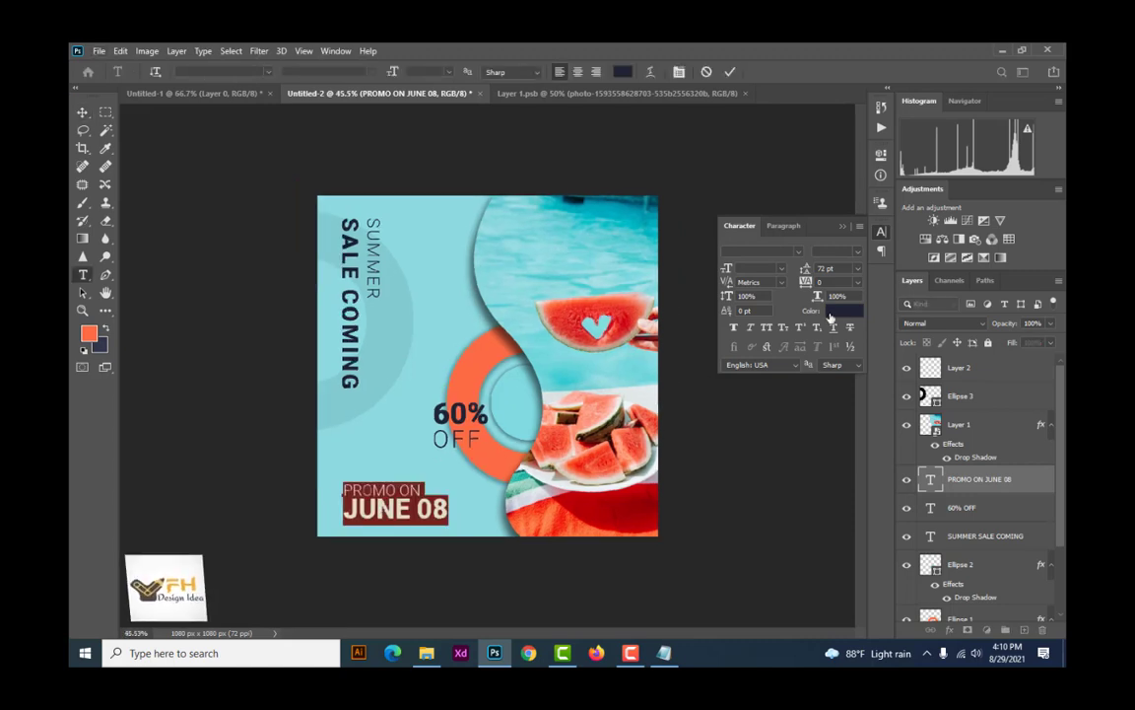
left_click(836, 312)
left_click(471, 397)
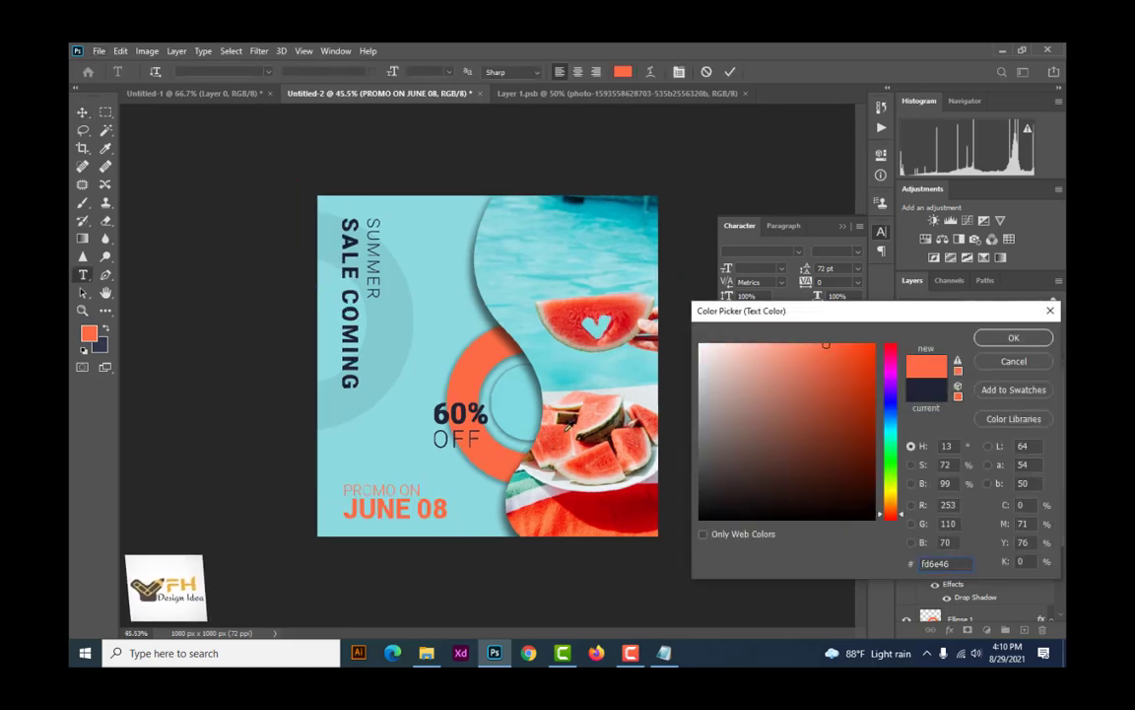
left_click(1007, 340)
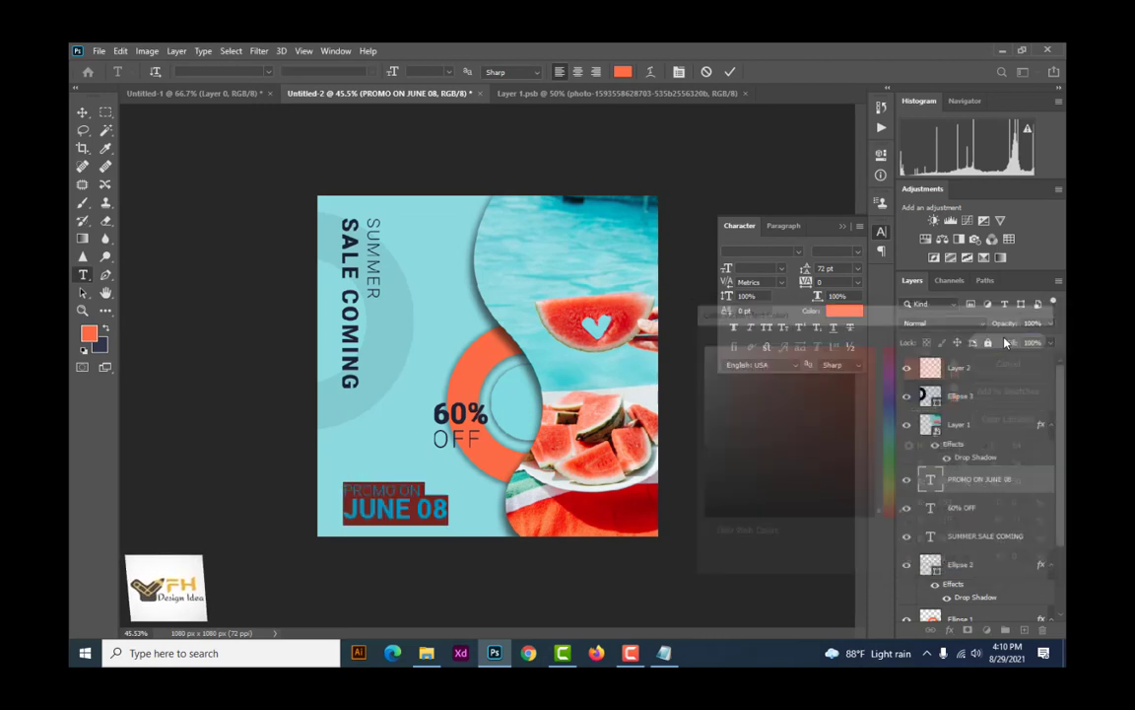
left_click(83, 113)
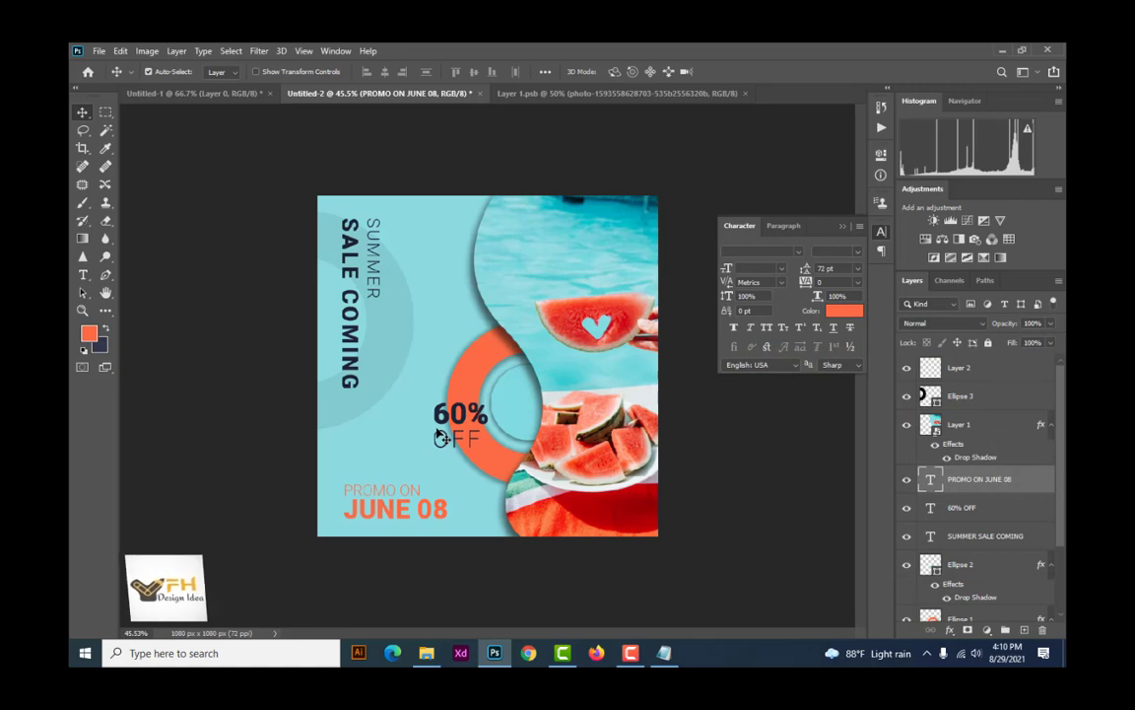
Step: Set the tracking of the "PROMO ON JUNE 08" text to 100 and realign its left edge below "SALE COMING"
double_click(402, 510)
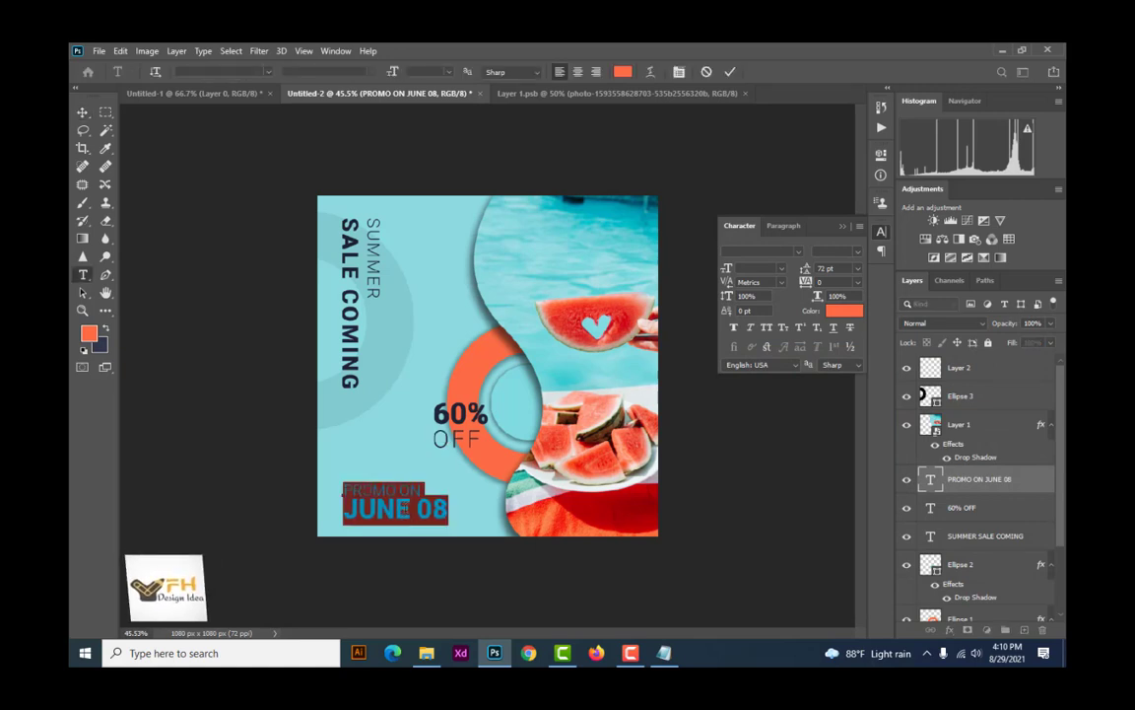
left_click(860, 282)
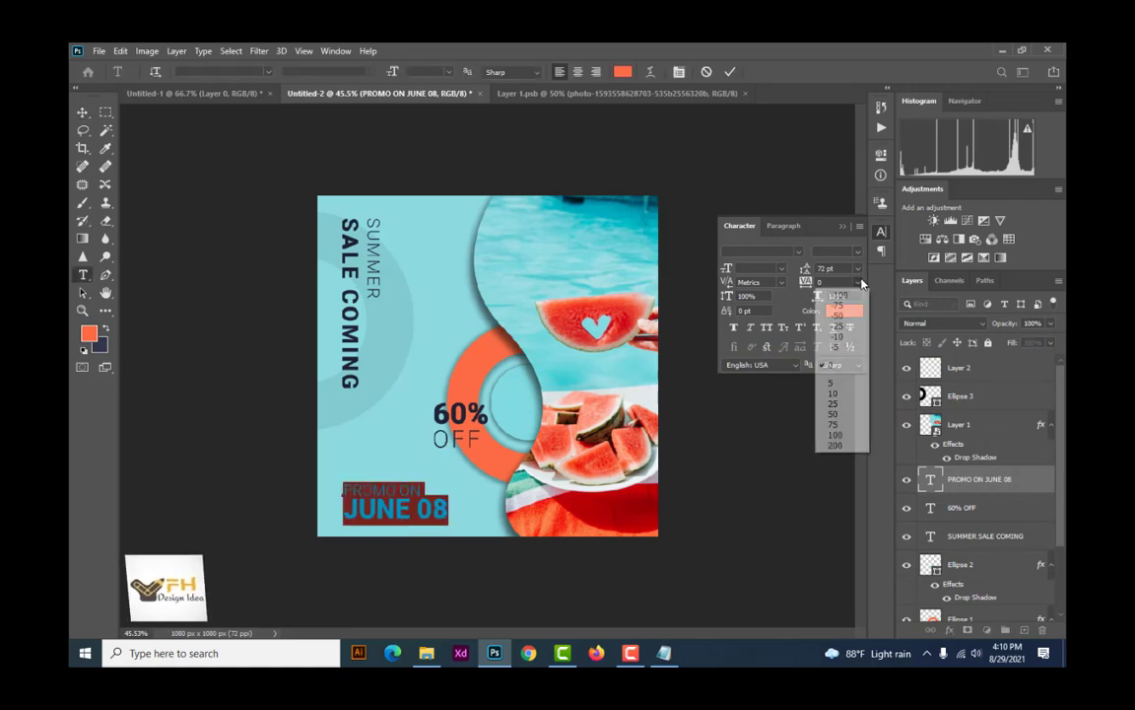
left_click(841, 425)
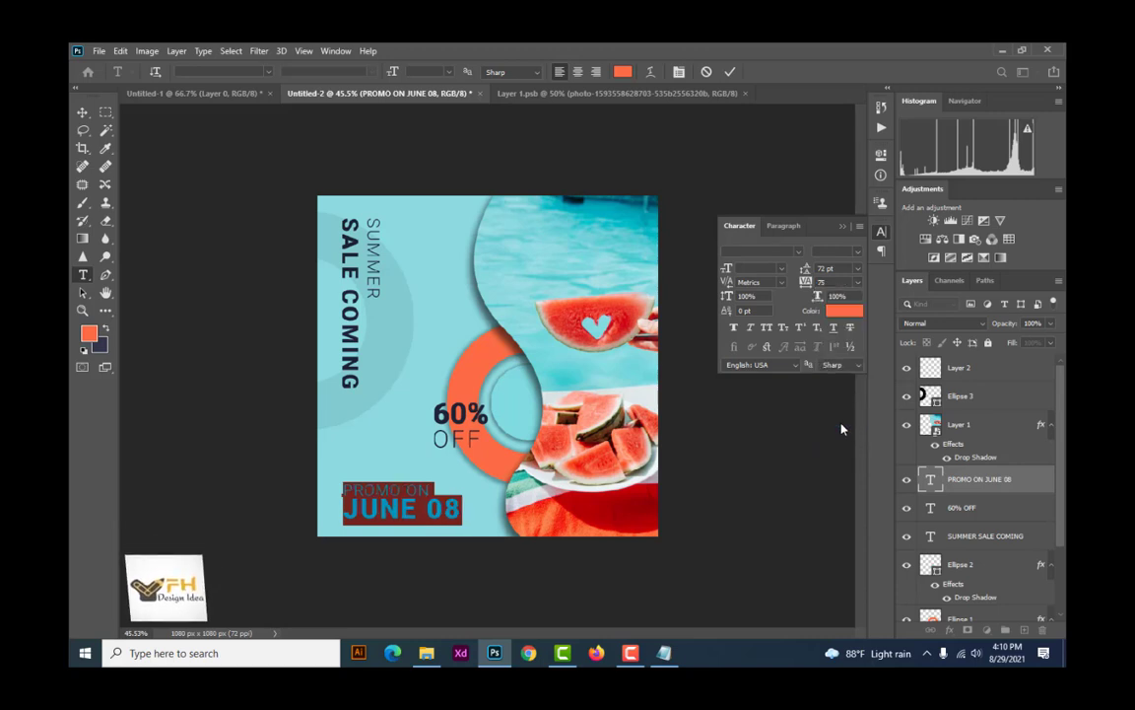
left_click(858, 285)
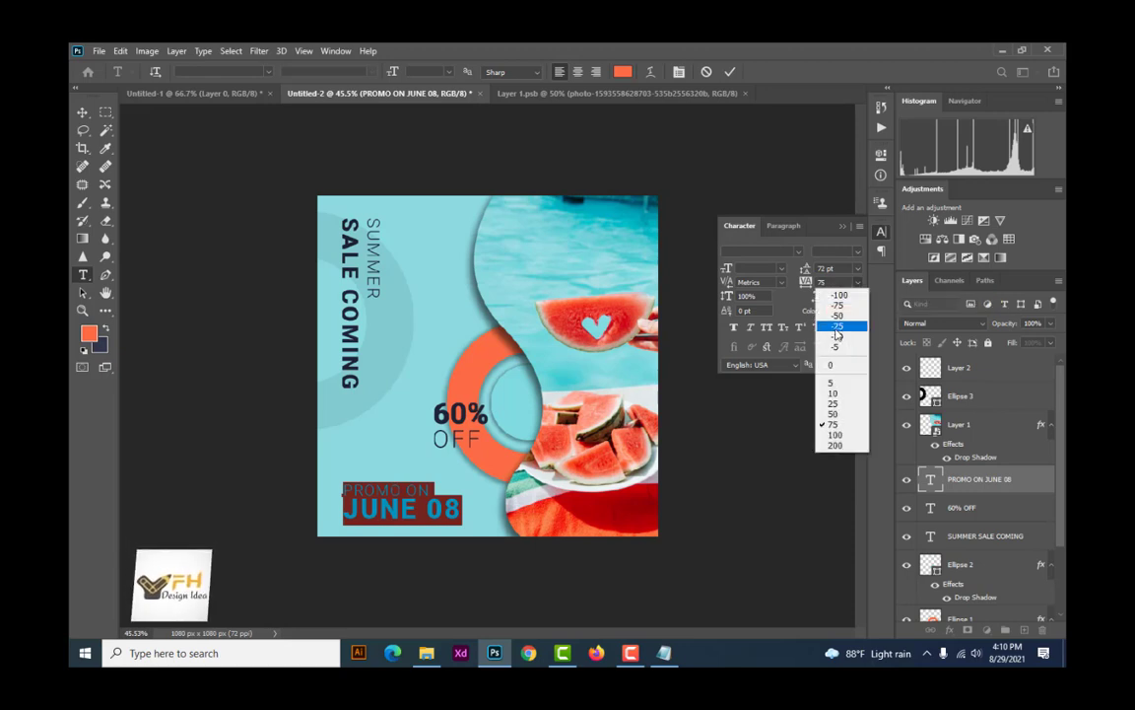
left_click(832, 430)
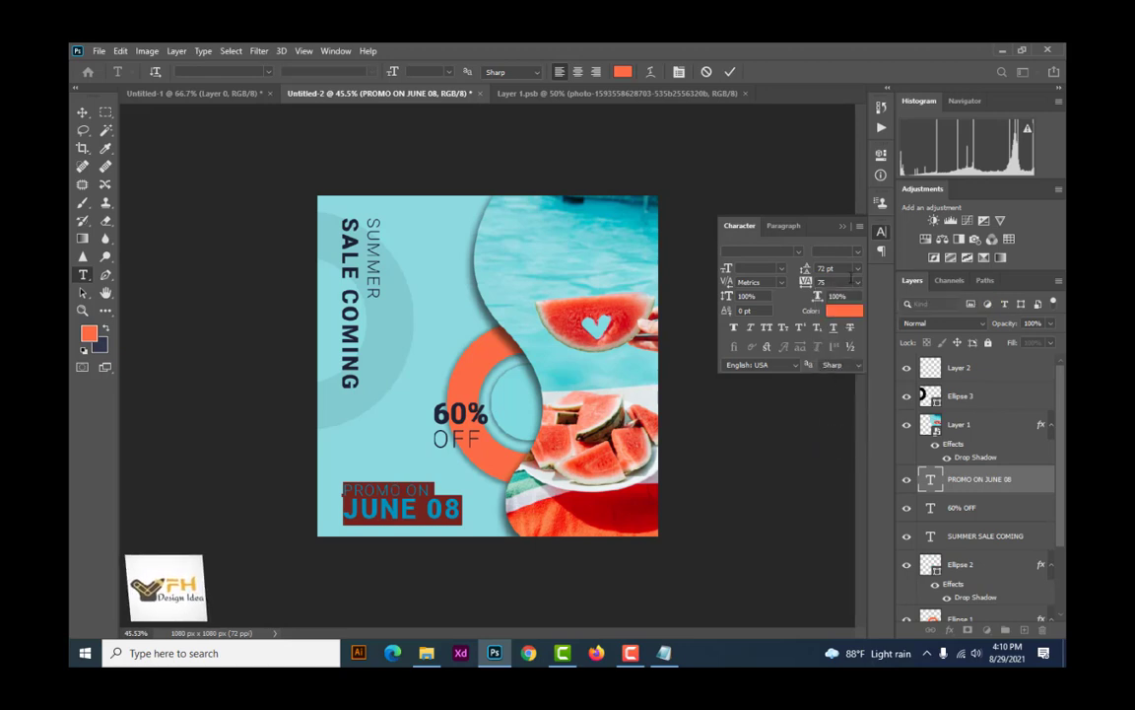
left_click(859, 286)
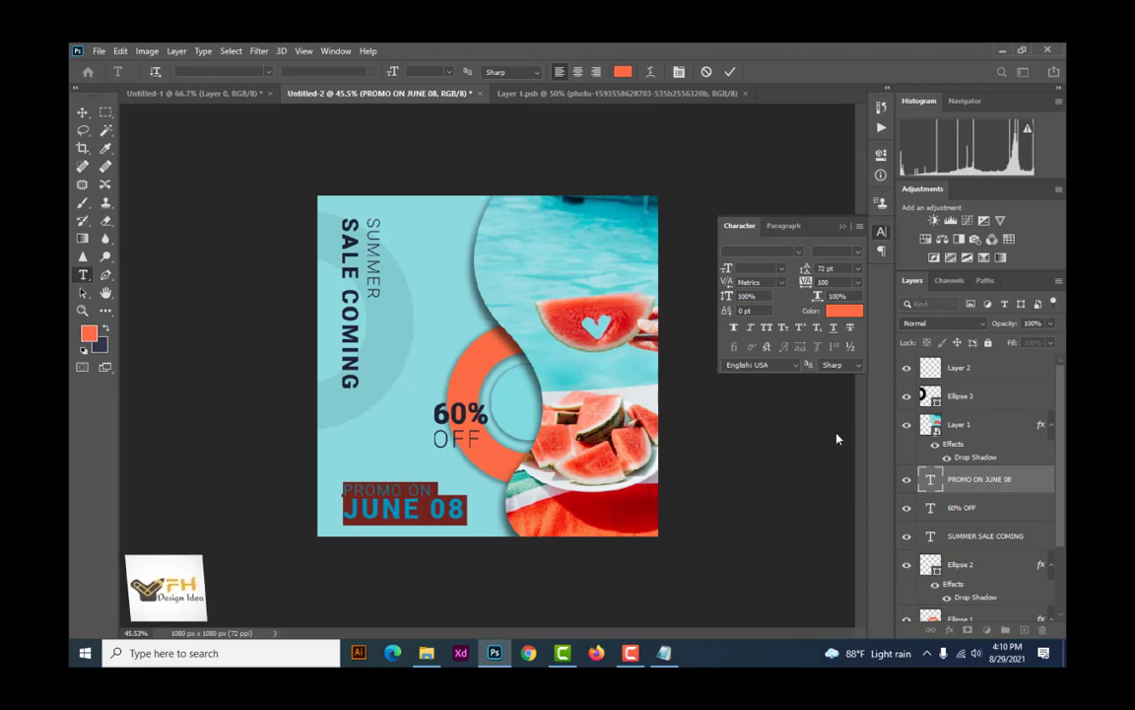
left_click(83, 111)
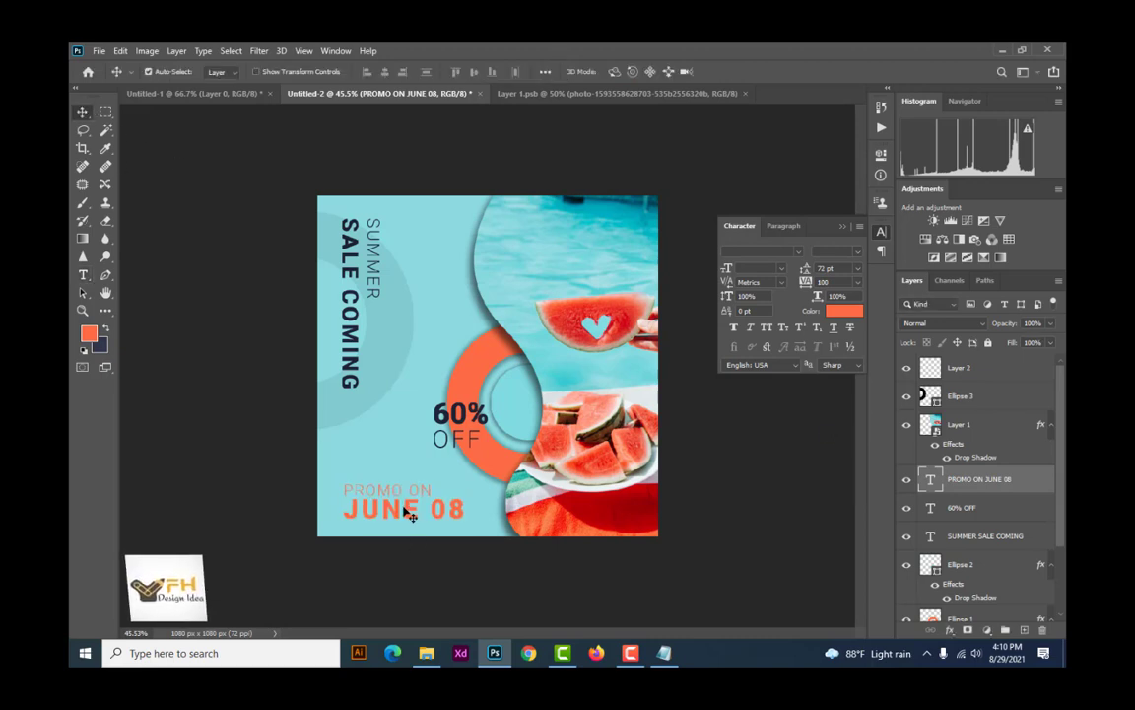
left_click_drag(404, 507, 407, 514)
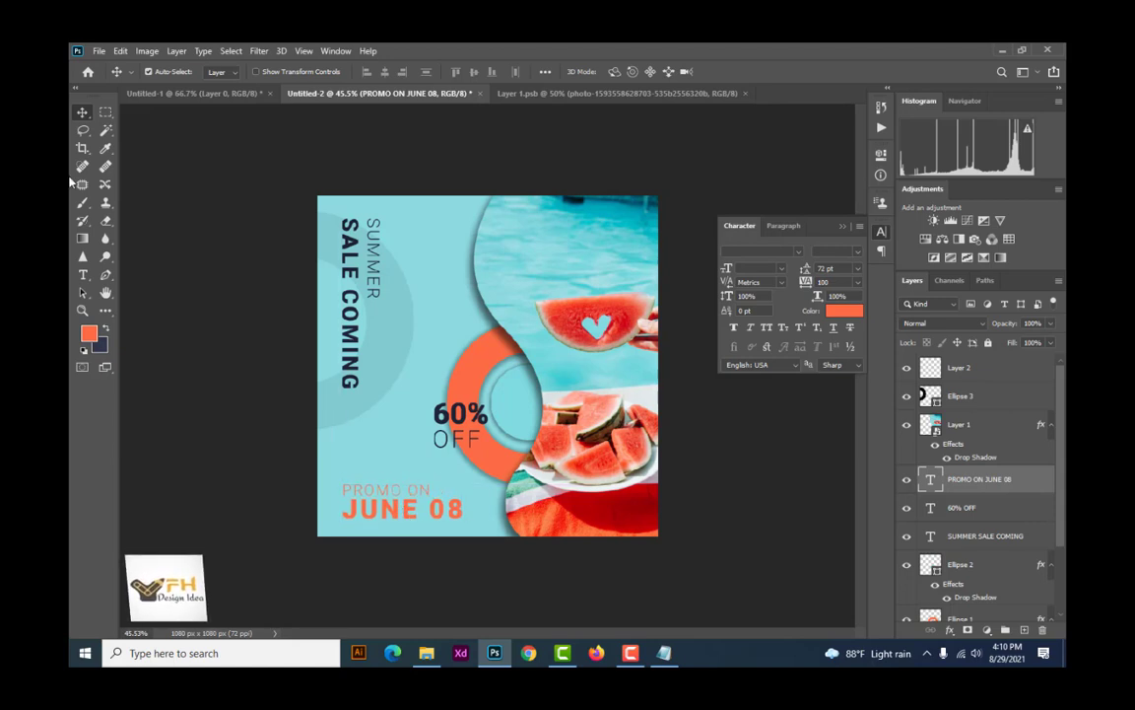
Step: Draw an orange circle about 61 px wide on a new layer and move it near the canvas's upper edge, beside the photo's wave
key("u")
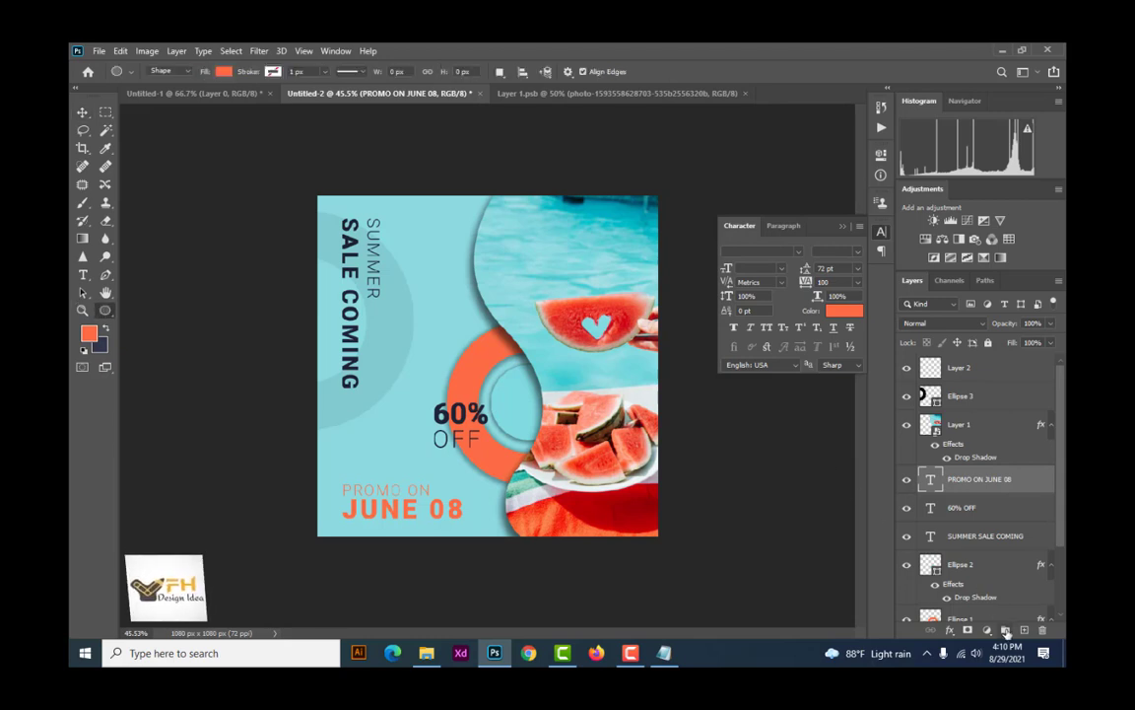
key("ctrl+shift+alt+n")
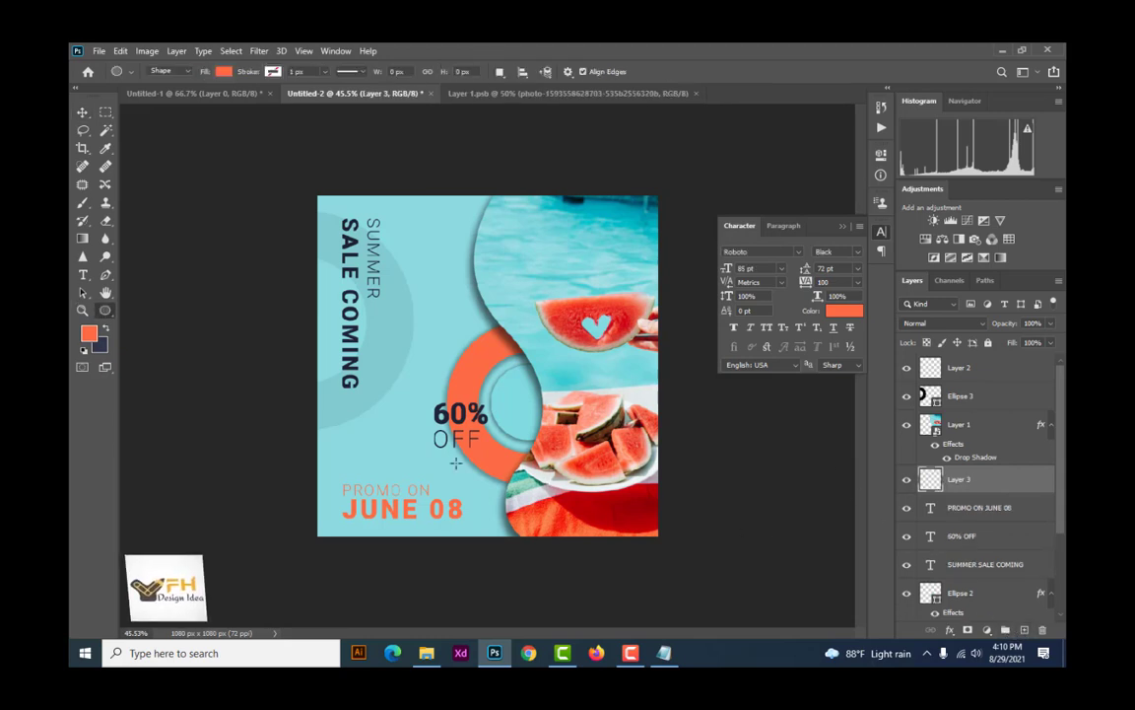
left_click_drag(428, 335, 445, 361)
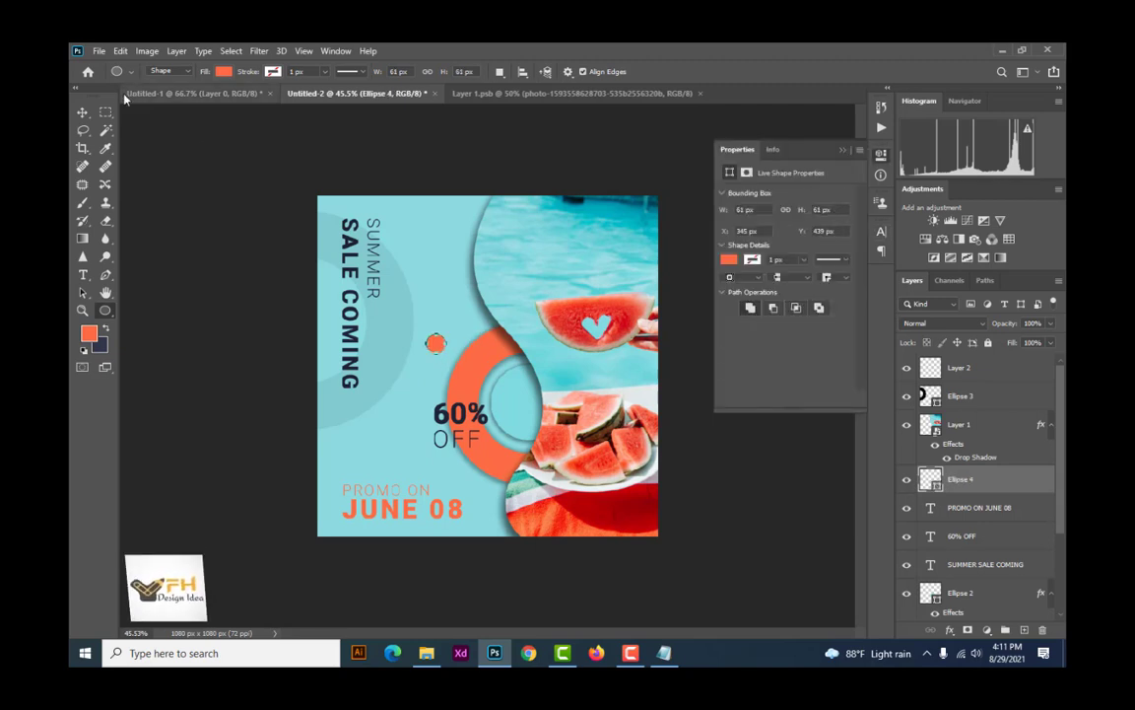
left_click(83, 111)
left_click_drag(436, 343, 449, 219)
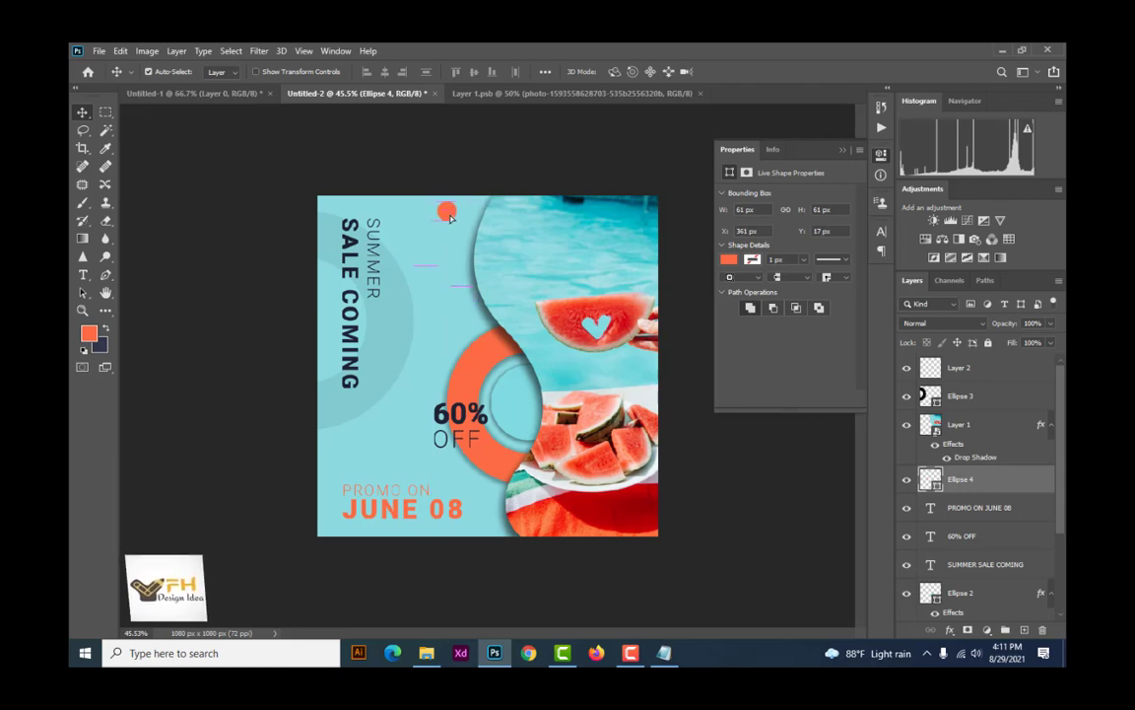
left_click(108, 331)
key("u")
left_click_drag(430, 292, 447, 309)
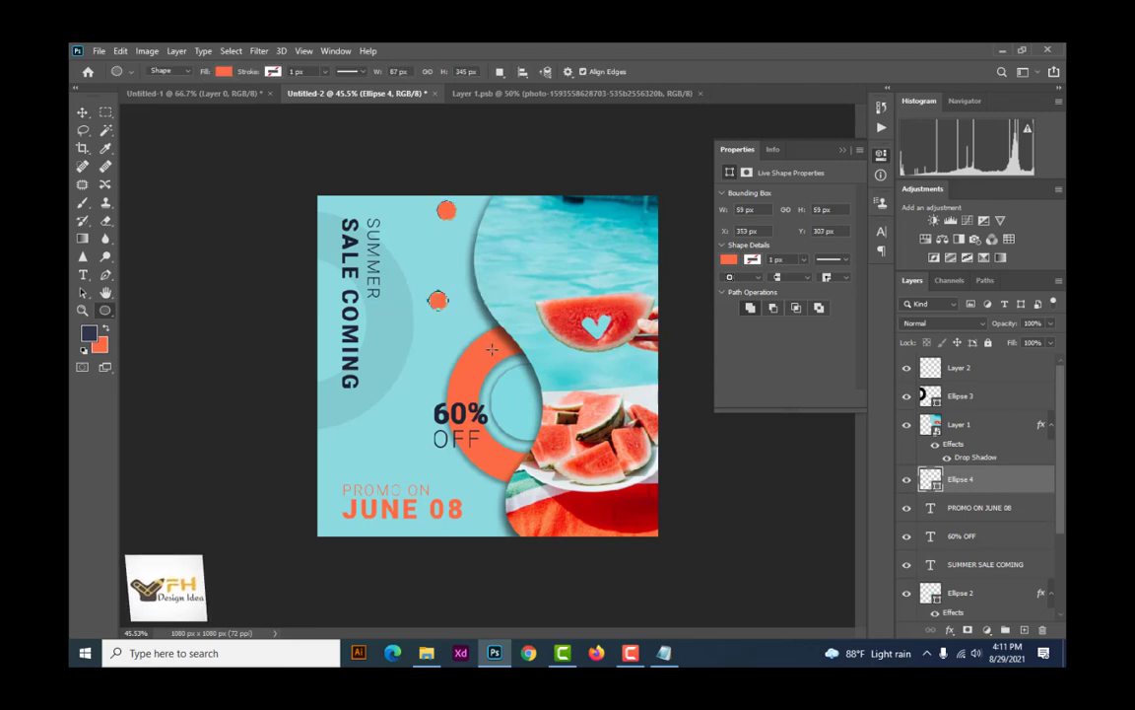
left_click(83, 111)
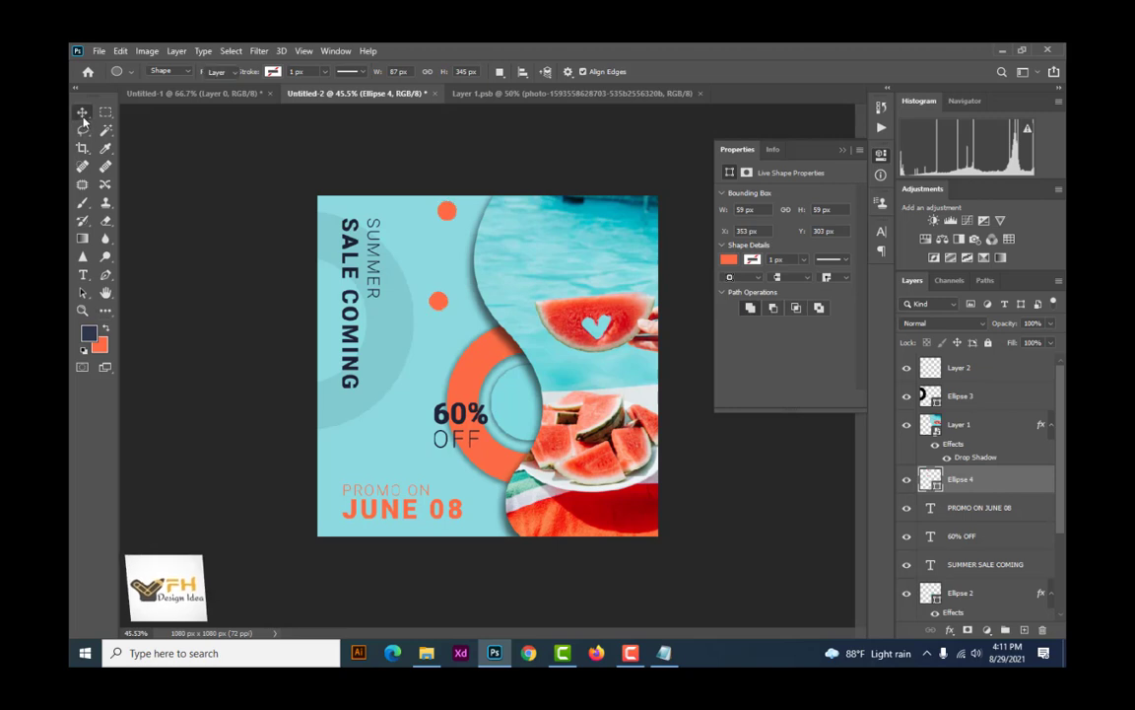
mouse_move(437, 309)
left_mouse_down()
mouse_move(449, 399)
mouse_move(429, 385)
mouse_move(463, 454)
mouse_move(438, 265)
mouse_move(440, 311)
left_mouse_up()
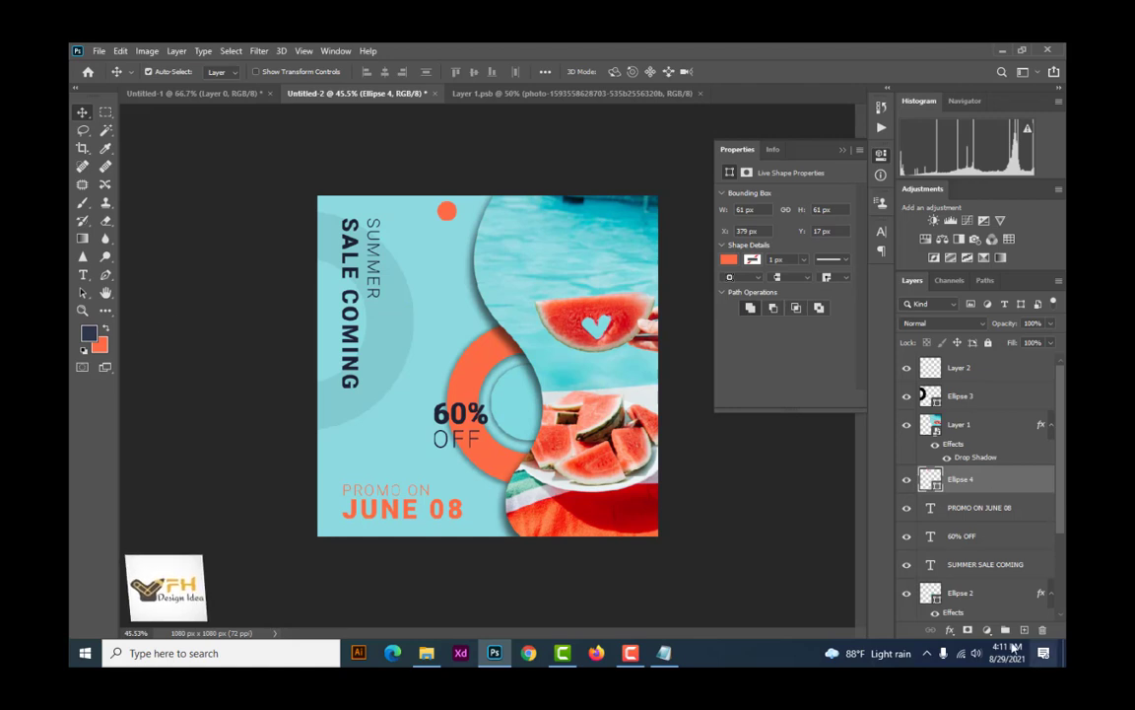
Step: Draw an orange circle about 59 px wide on a new layer in the turquoise area above the ring
key("ctrl+shift+alt+n")
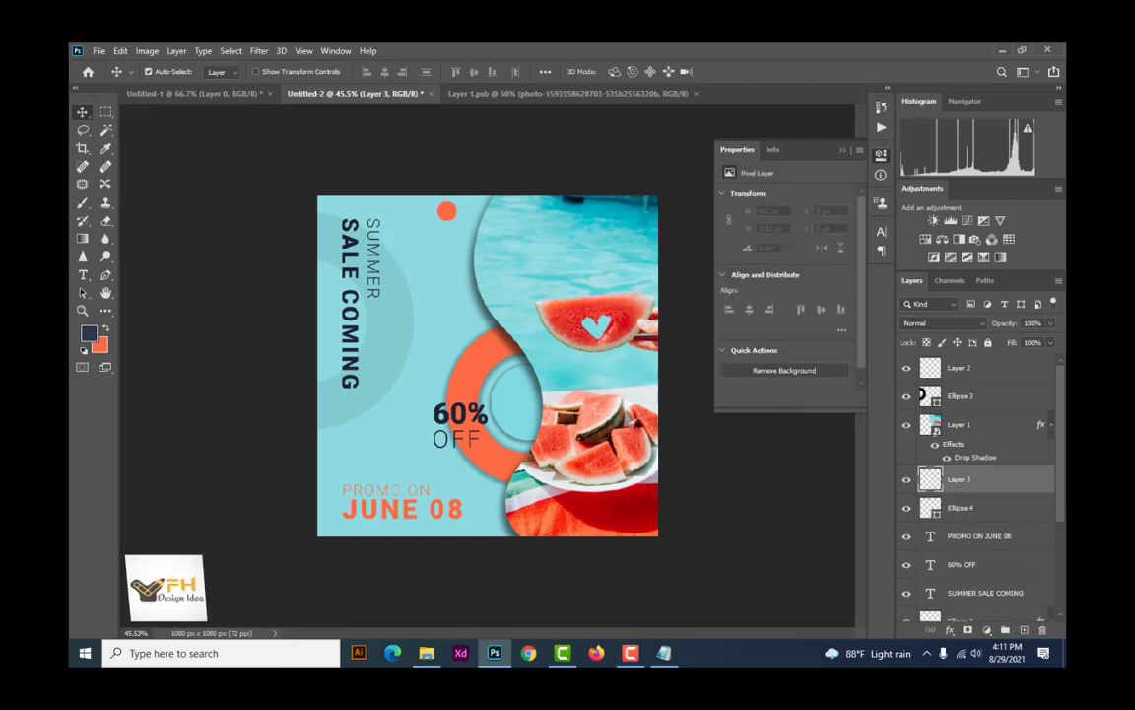
key("u")
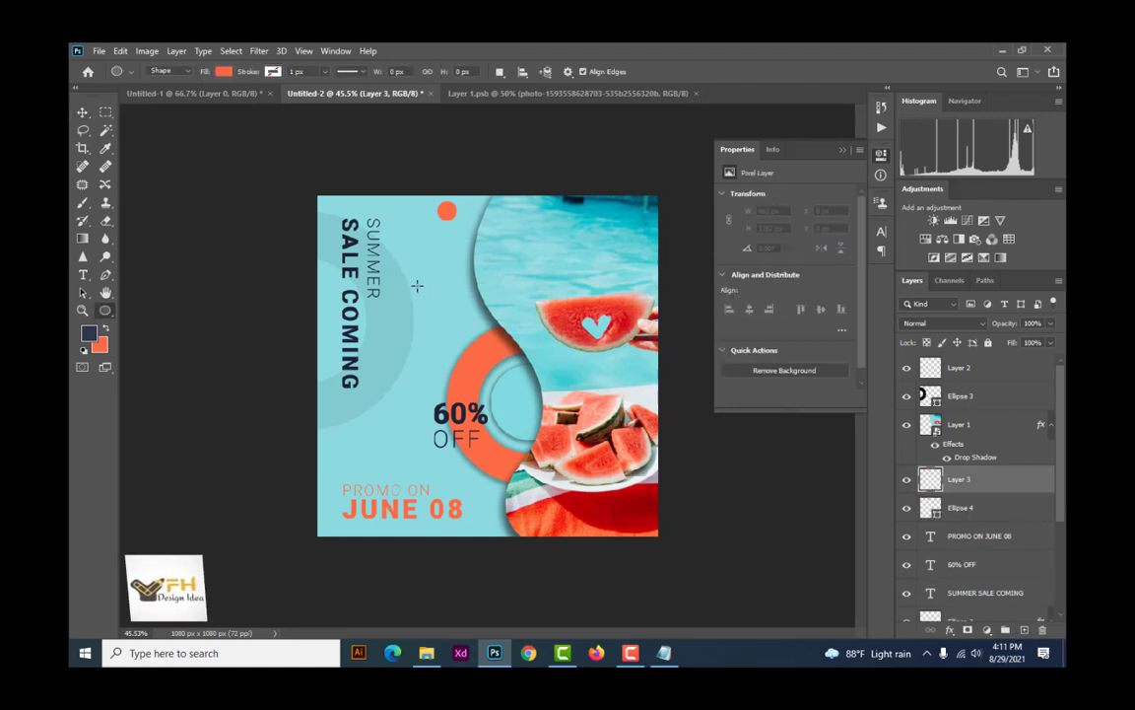
left_click_drag(417, 286, 436, 308)
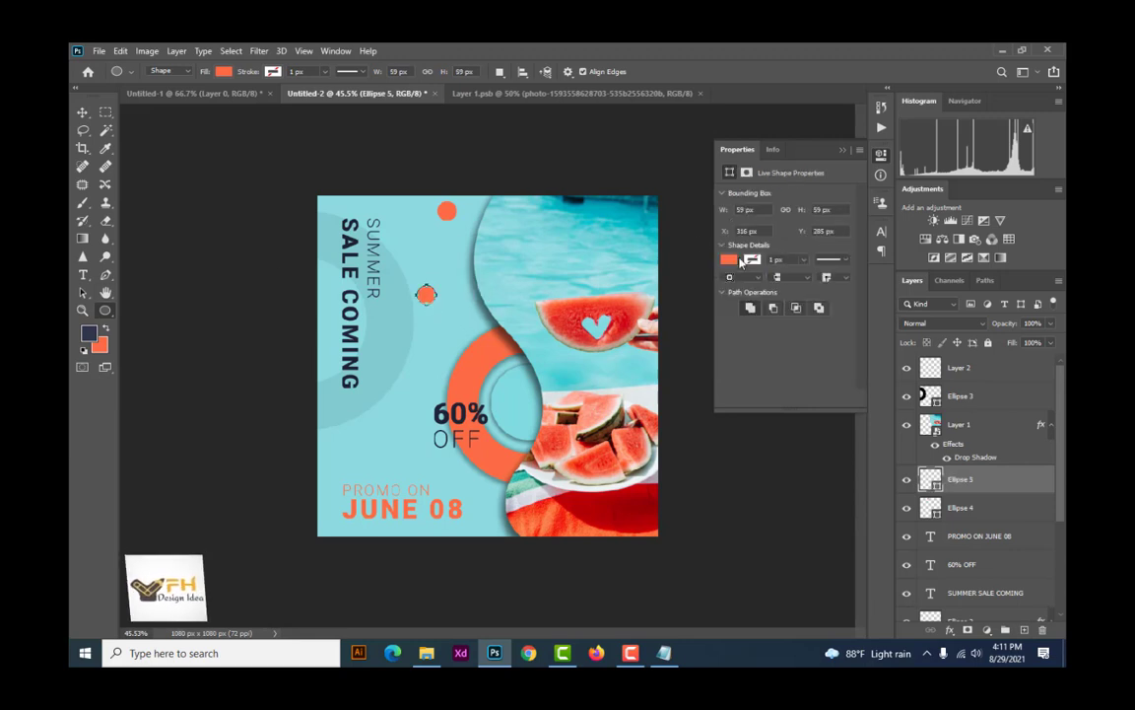
Step: Recolor the new circle dark navy and move it near the canvas's lower edge, between "JUNE 08" and the photo's wave
left_click(730, 260)
left_click(731, 333)
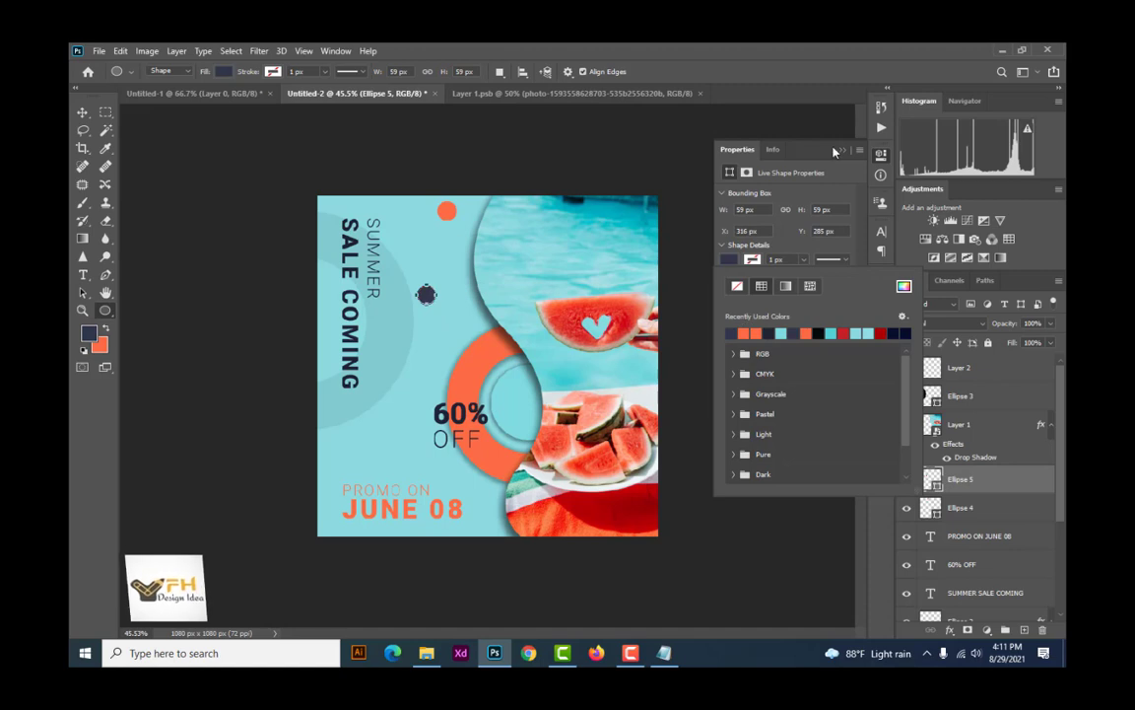
left_click(843, 149)
left_click(83, 111)
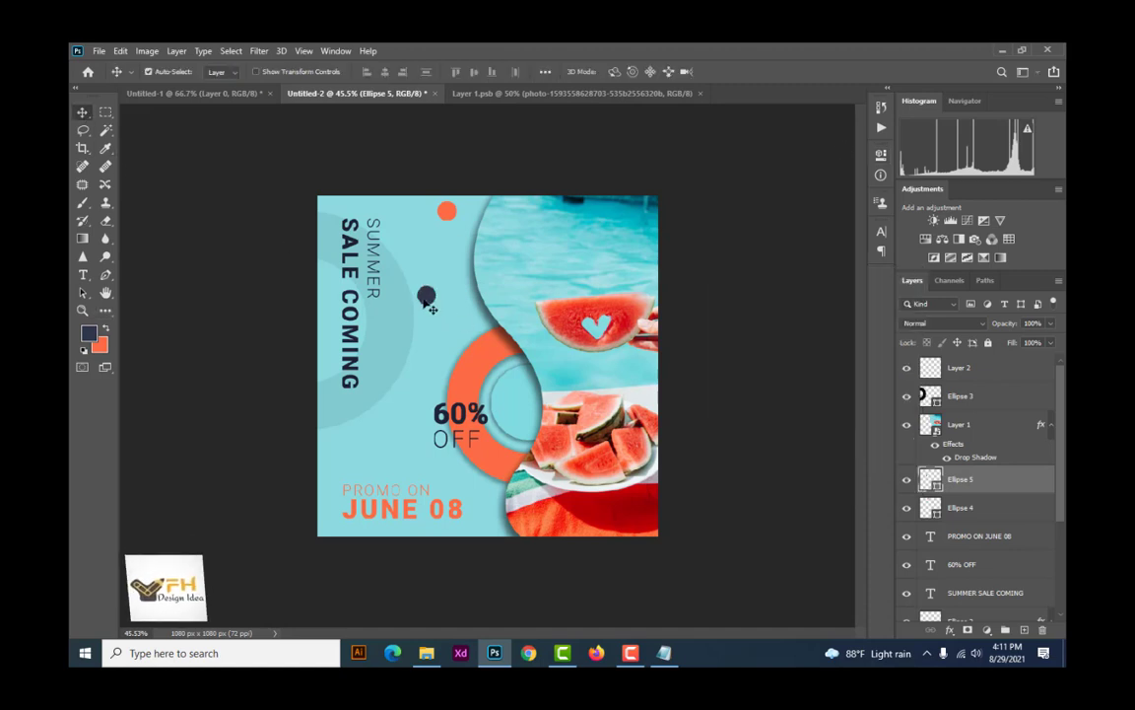
left_click_drag(426, 294, 487, 524)
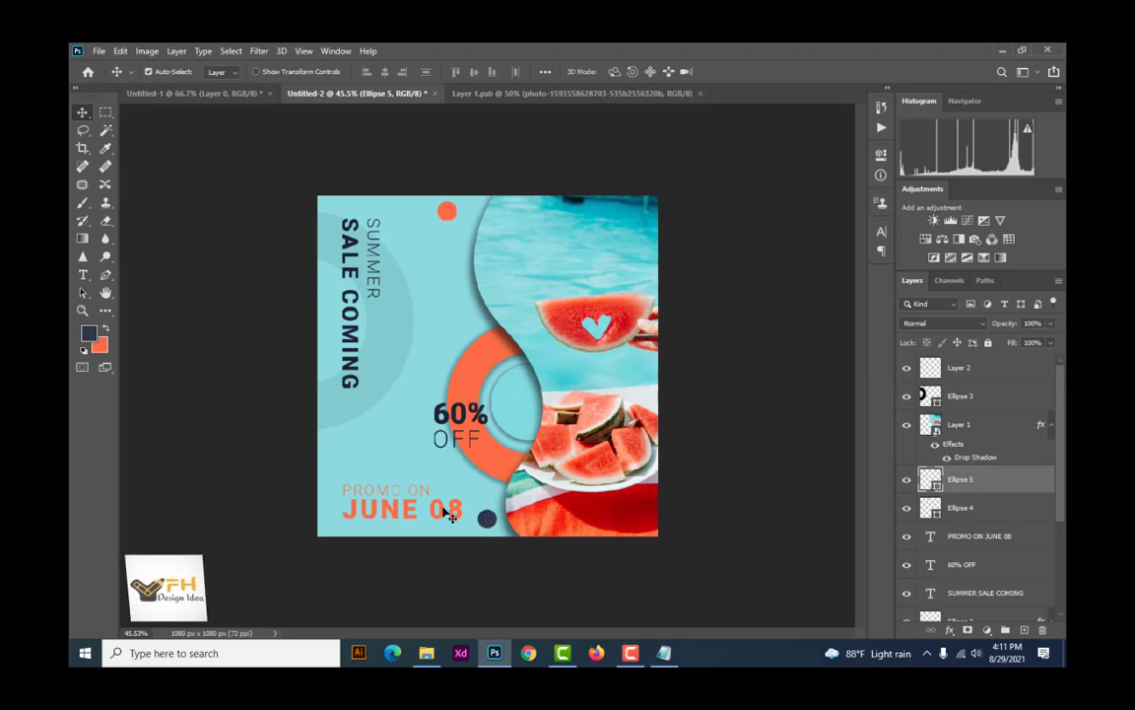
Step: Move the "PROMO ON JUNE 08" text slightly up and the "60% OFF" text slightly to the left
left_click_drag(414, 513, 412, 504)
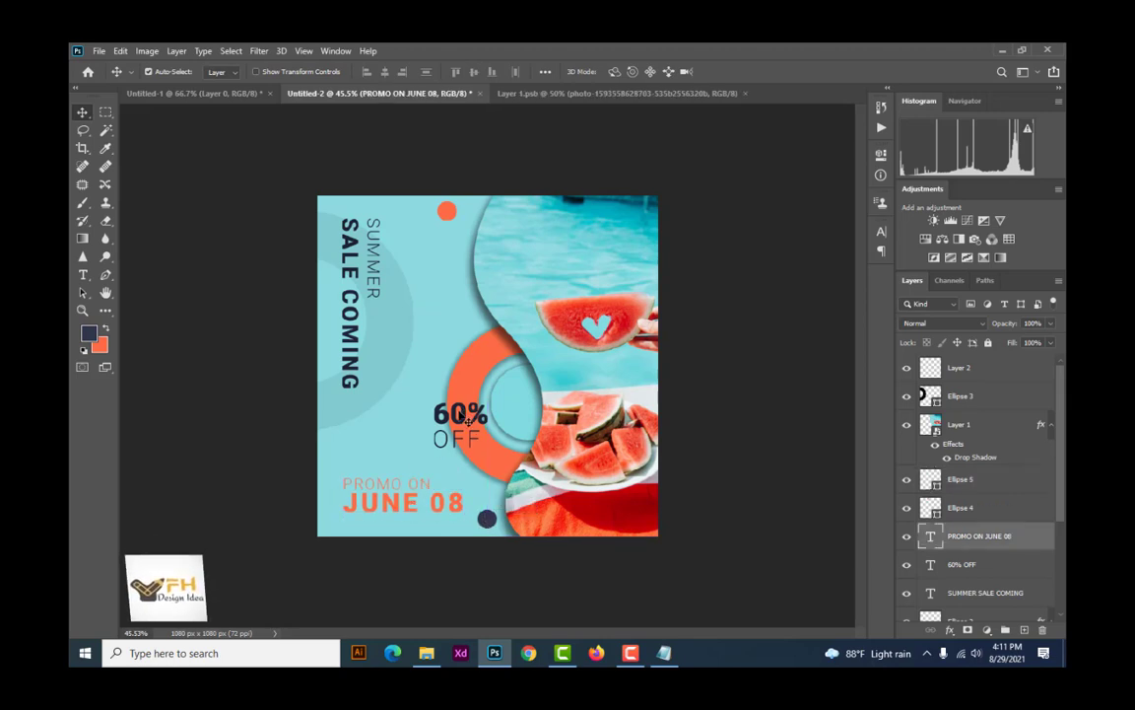
left_click_drag(469, 420, 450, 416)
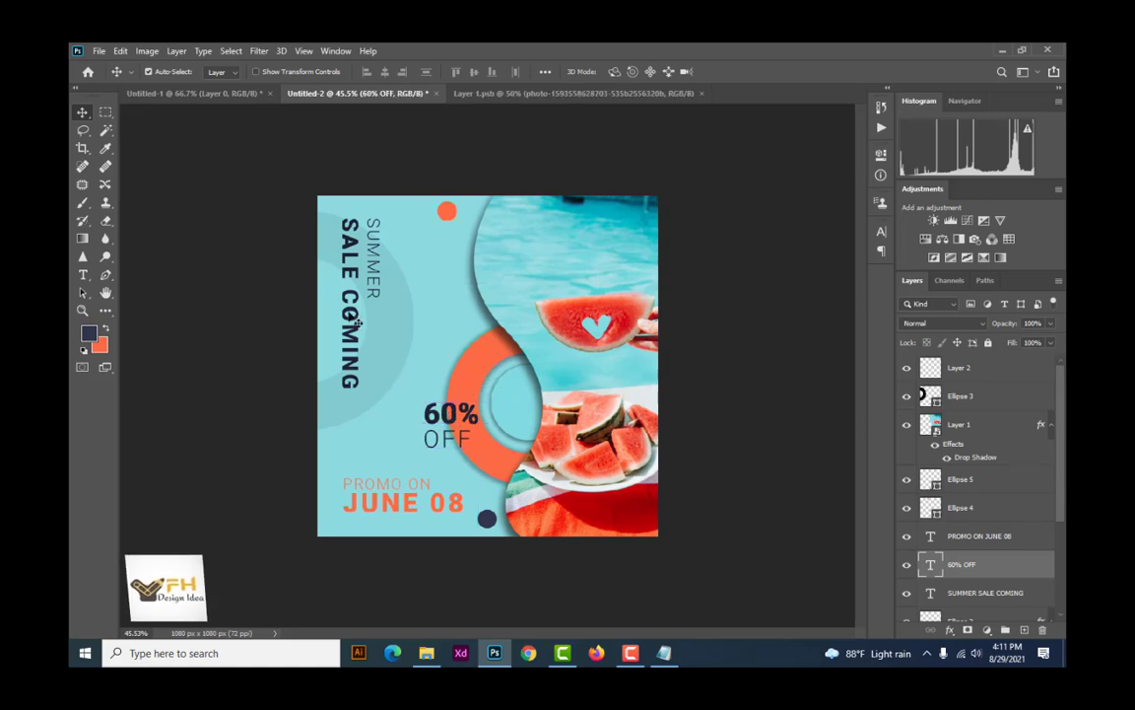
double_click(351, 312)
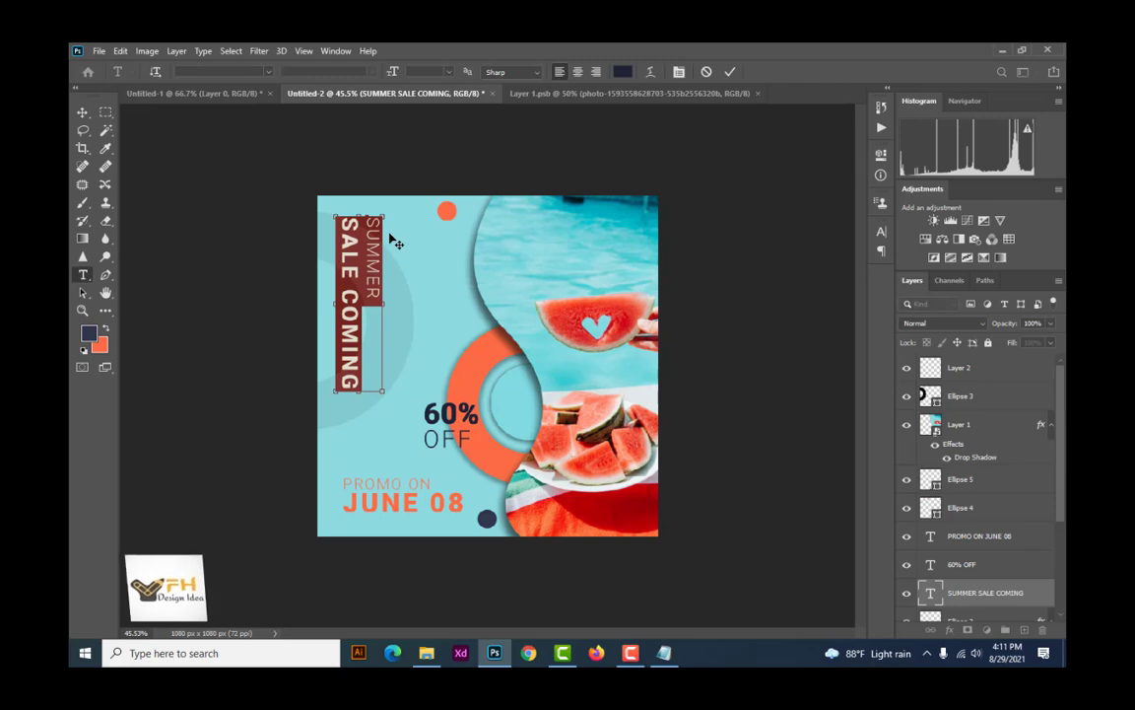
key("ctrl+t")
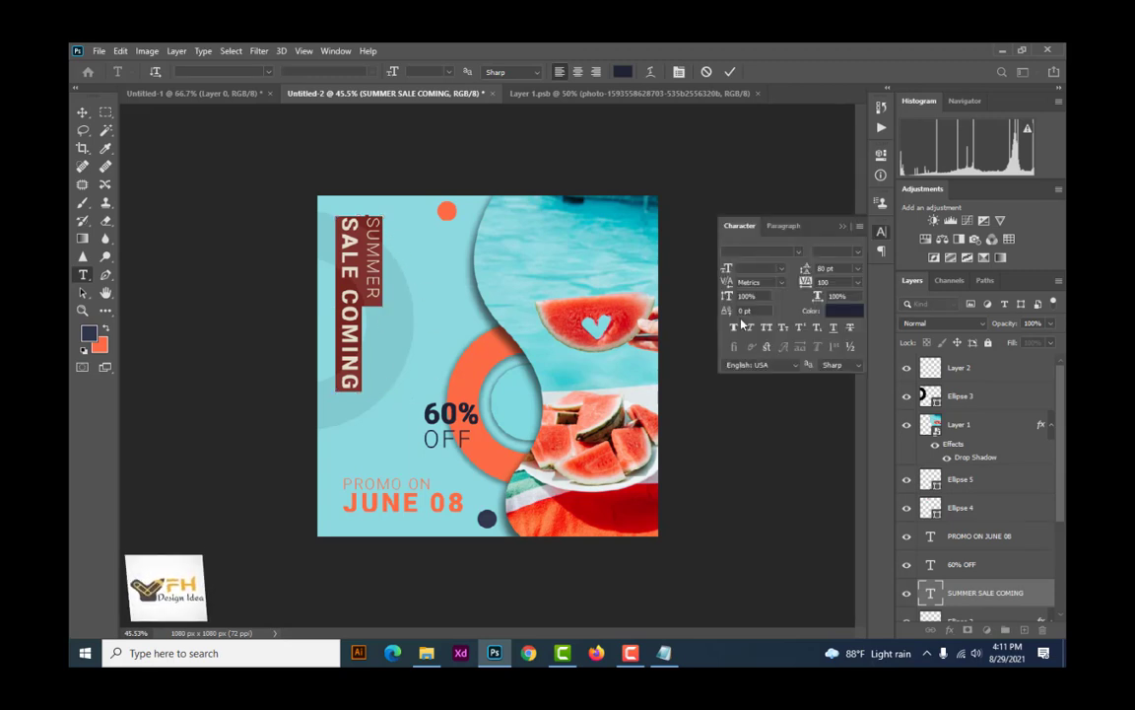
left_click(83, 112)
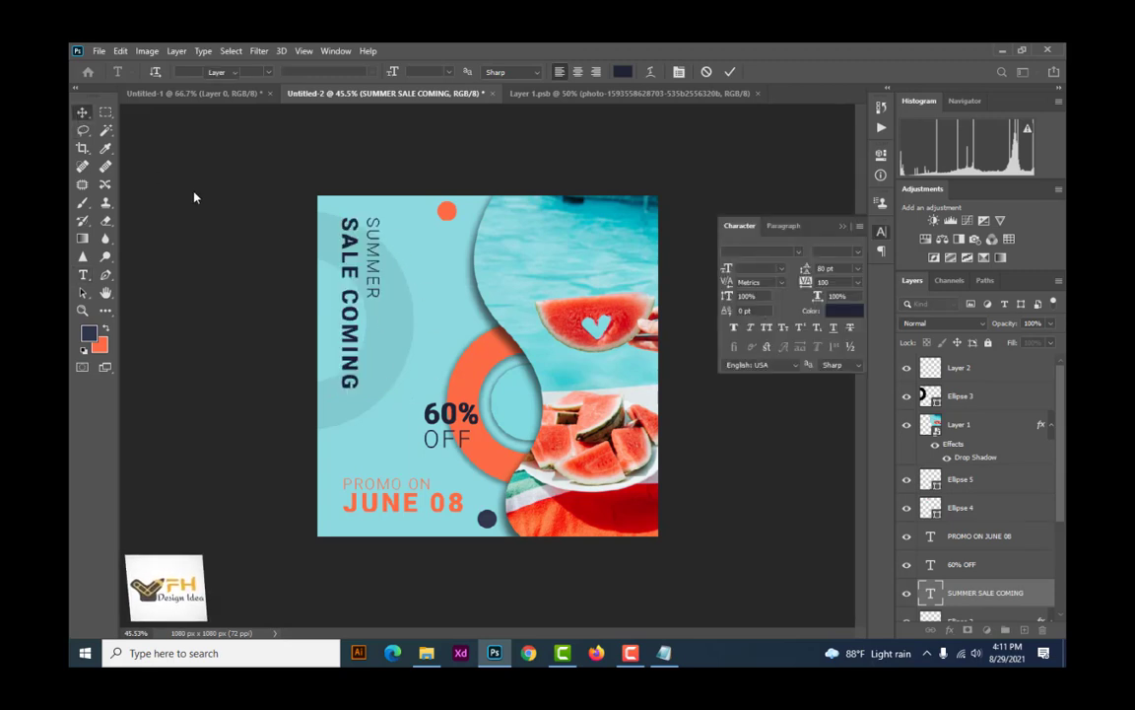
Step: Scale the "SUMMER SALE COMING" text to about 118% and reposition it so its left edge lines up with "JUNE 08"
key("ctrl+t")
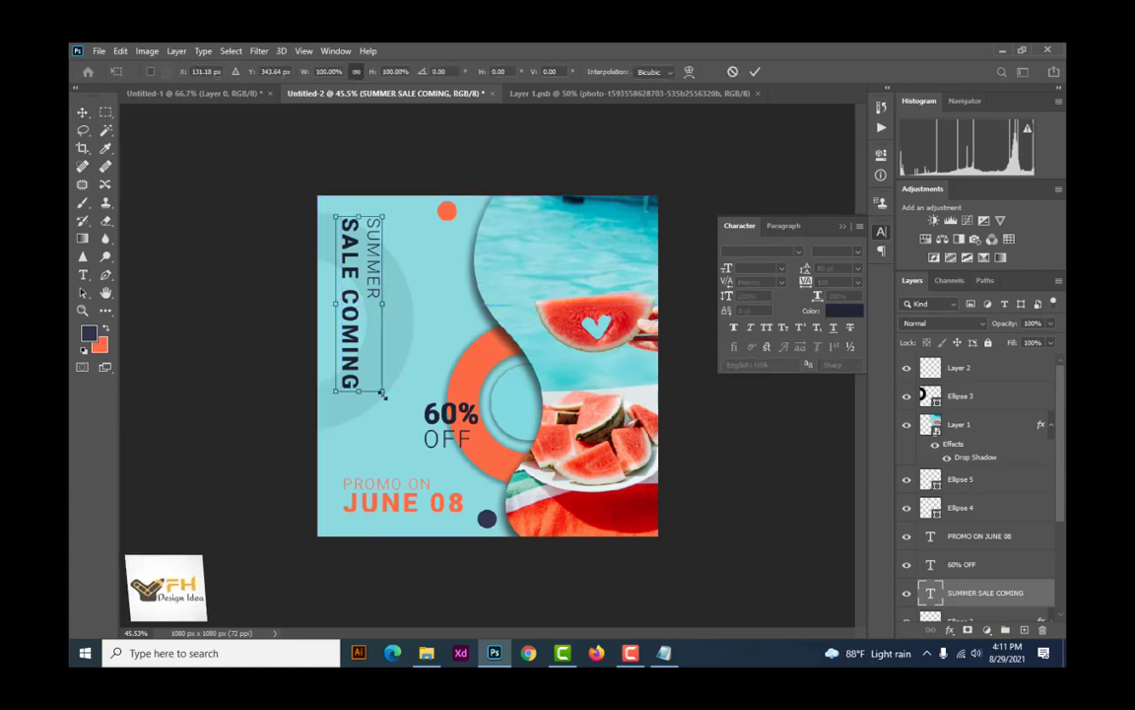
left_click_drag(385, 394, 394, 422)
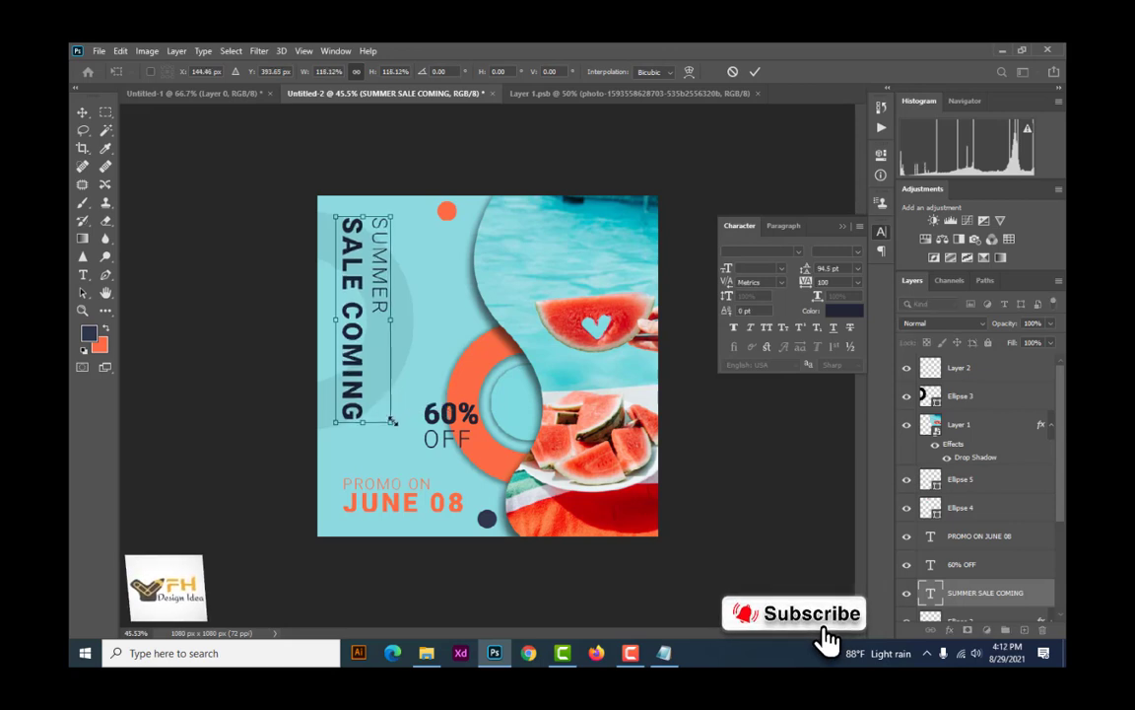
key("Return")
mouse_move(354, 250)
left_mouse_down()
mouse_move(353, 262)
mouse_move(358, 236)
left_mouse_up()
left_click(364, 230)
Step: Select the photo, circles and text layers together across the whole canvas
scroll(416, 259, "down", 2)
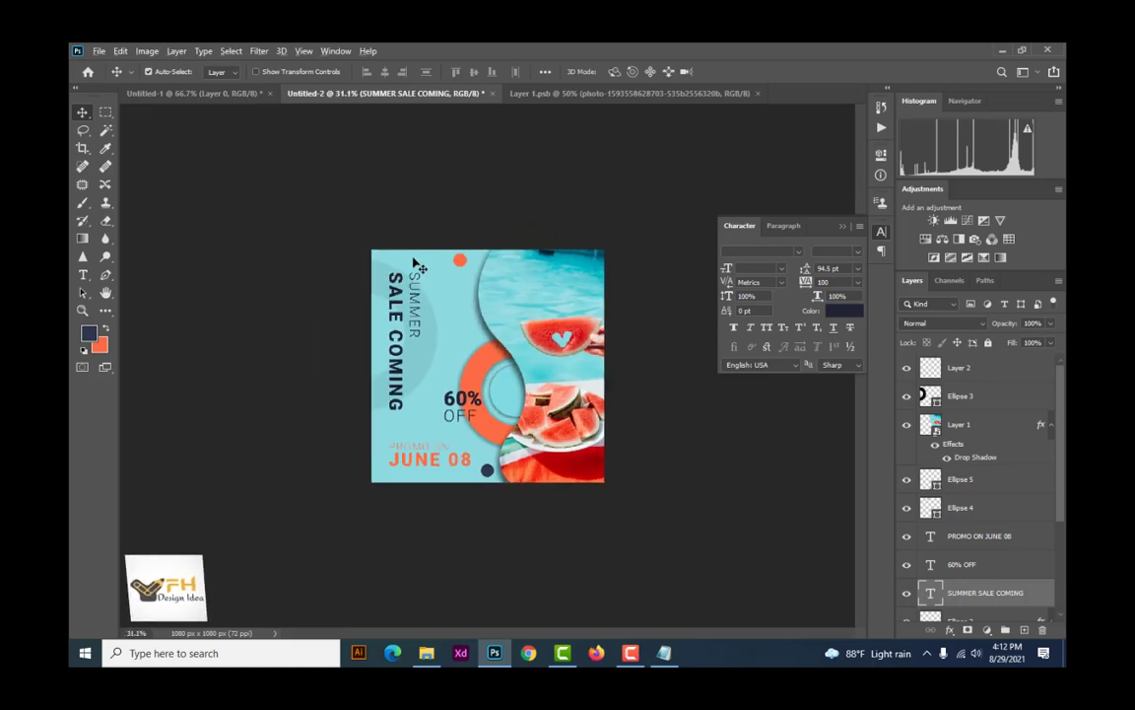
scroll(416, 262, "down", 2)
scroll(417, 276, "up", 2)
left_click_drag(295, 207, 674, 598)
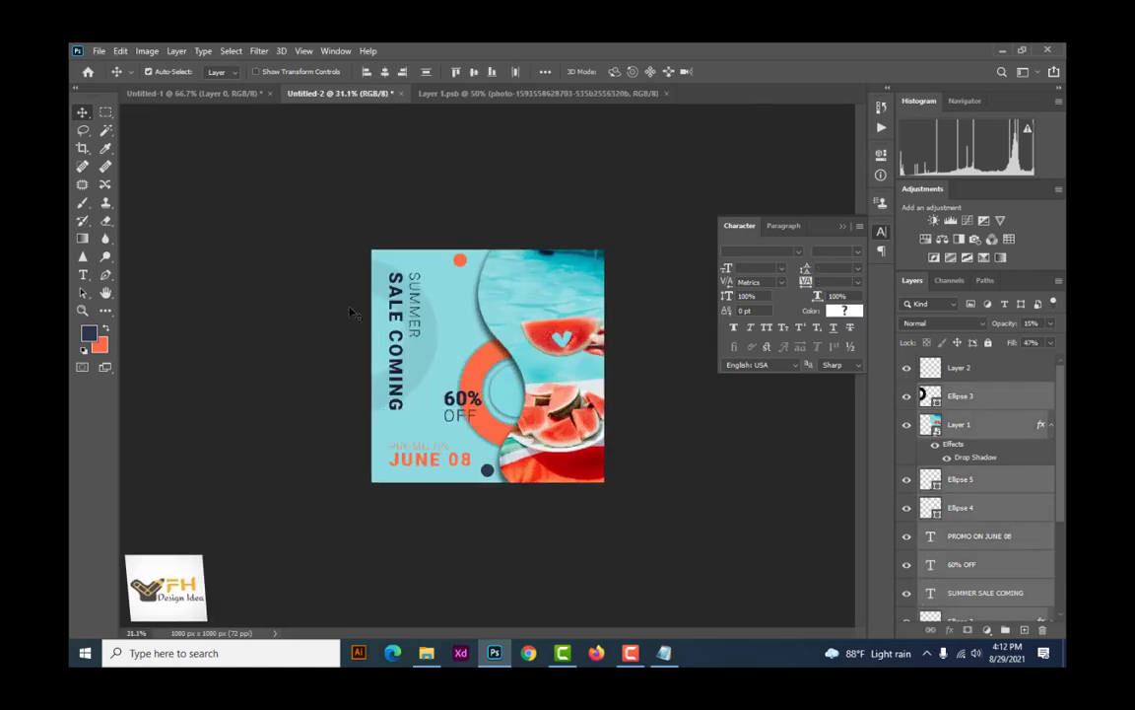